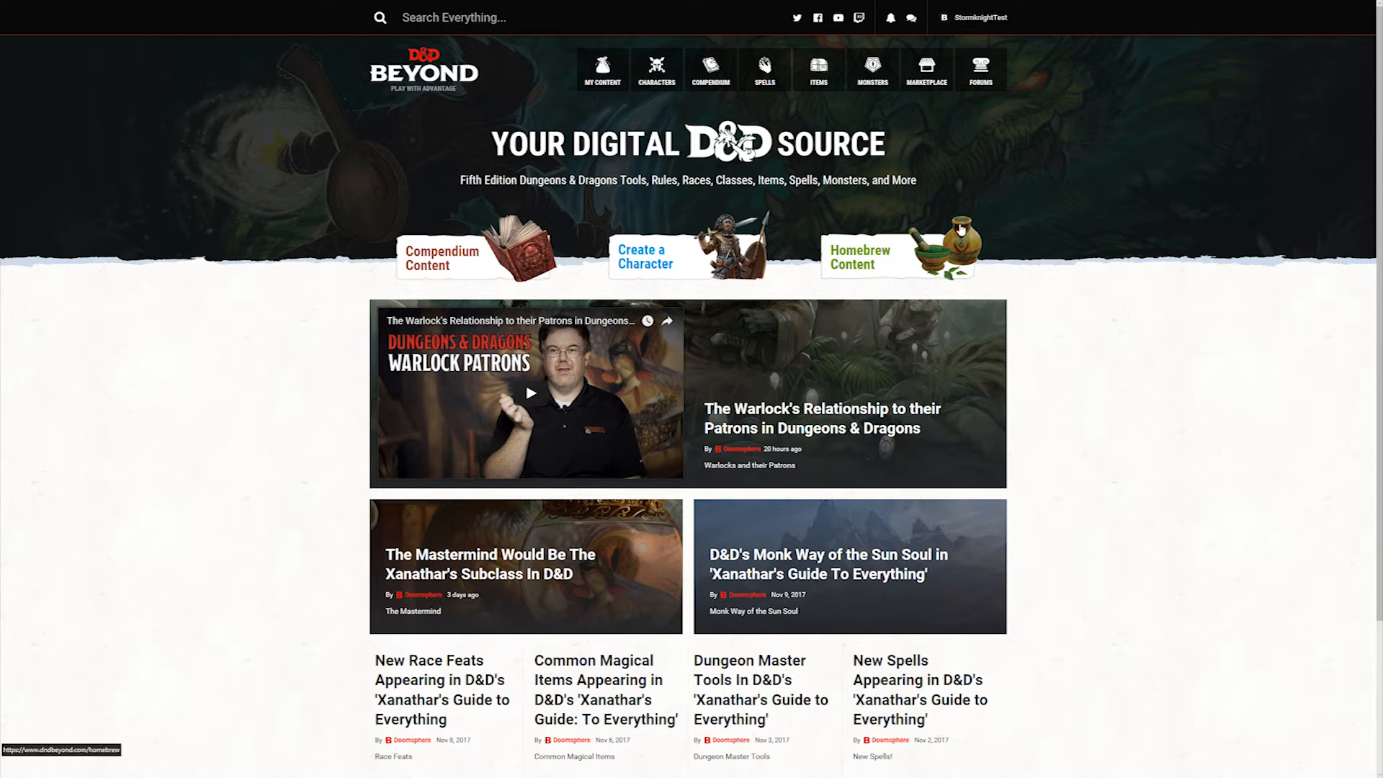
Step: Open the list of community homebrew feats from the homebrew content section
left_click(930, 260)
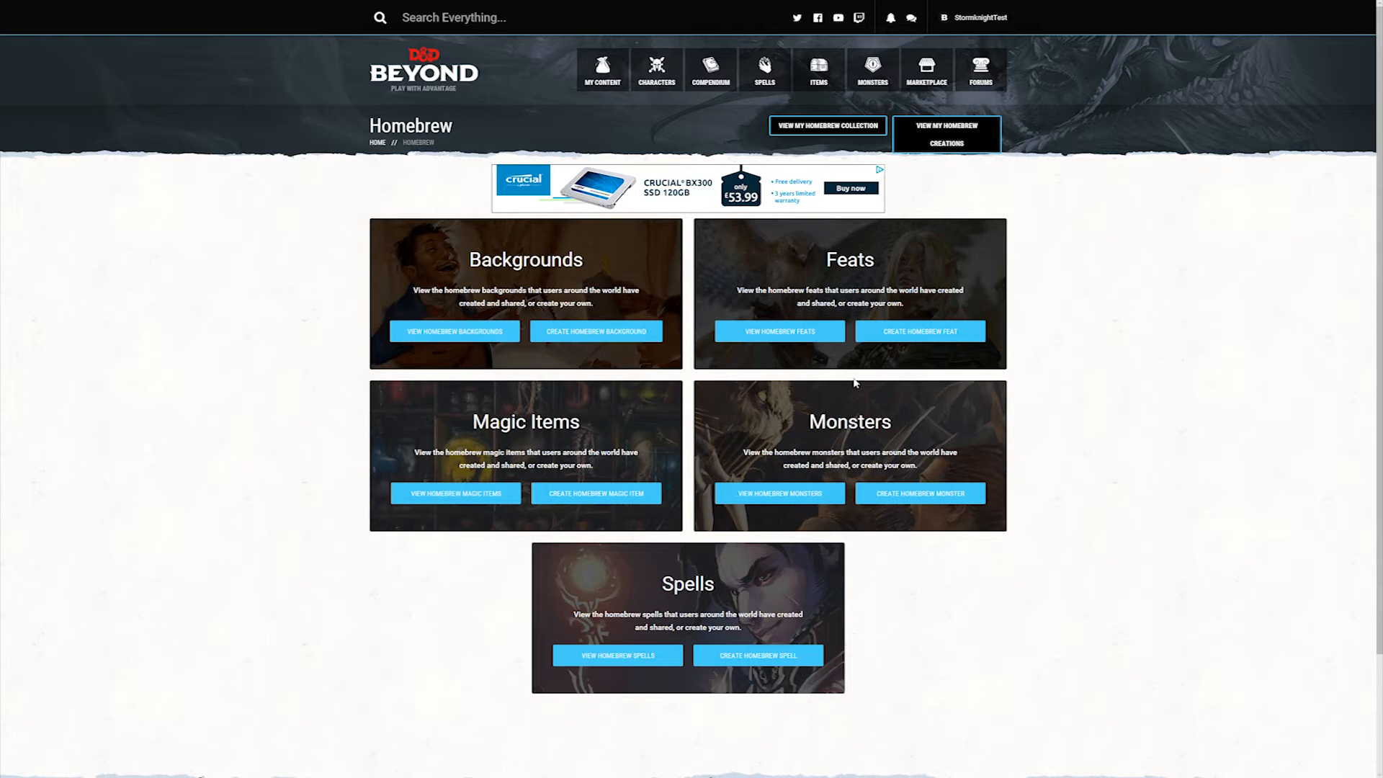
left_click(812, 337)
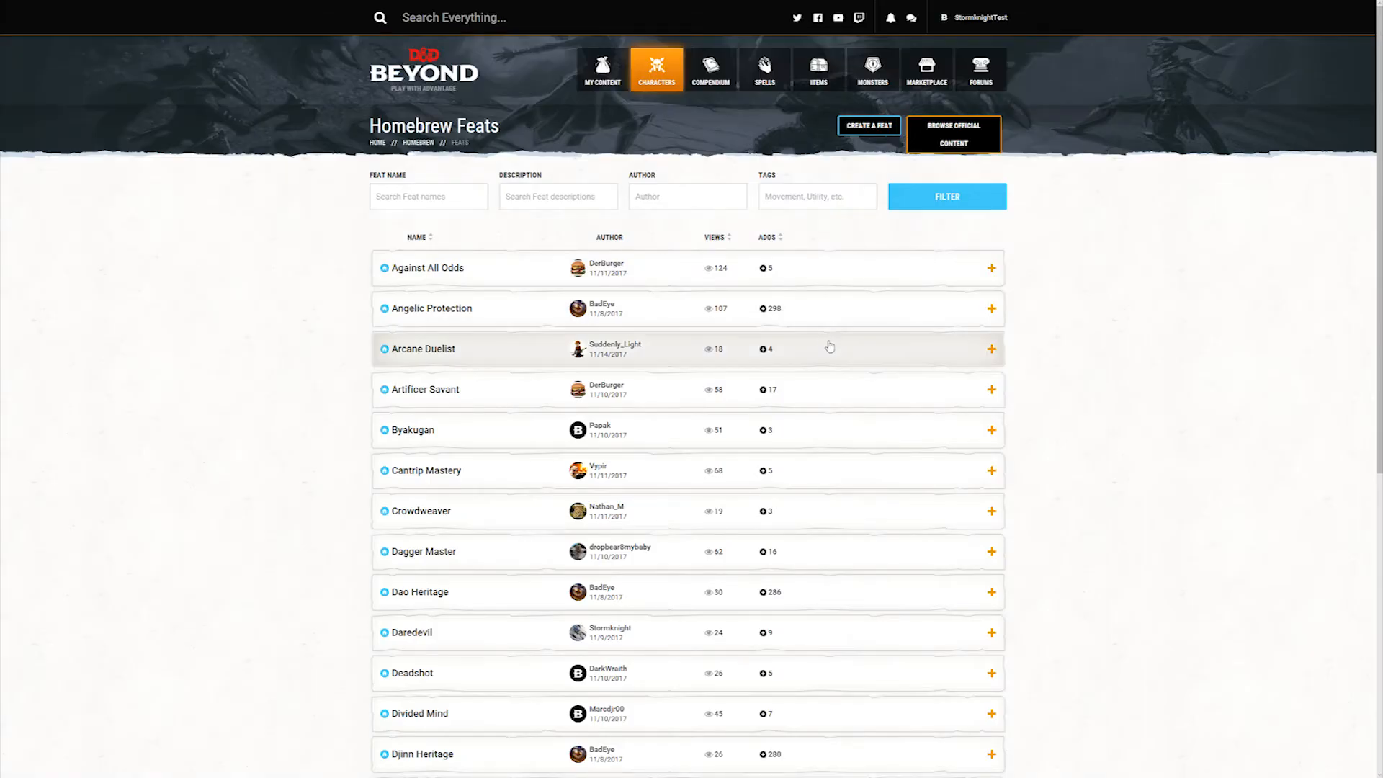
scroll(830, 346, "down", 7)
scroll(864, 556, "up", 7)
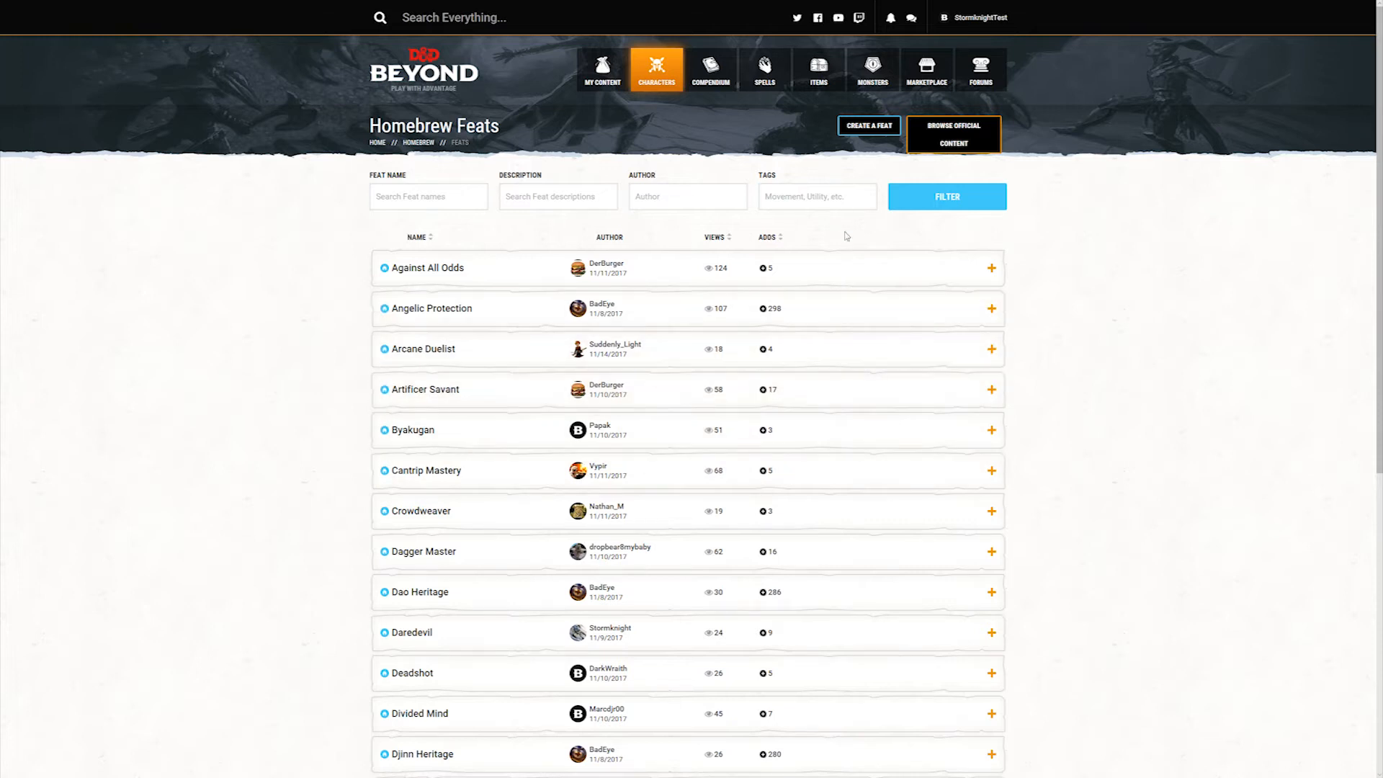
Step: Filter the homebrew feats by the Combat tag
left_click(842, 196)
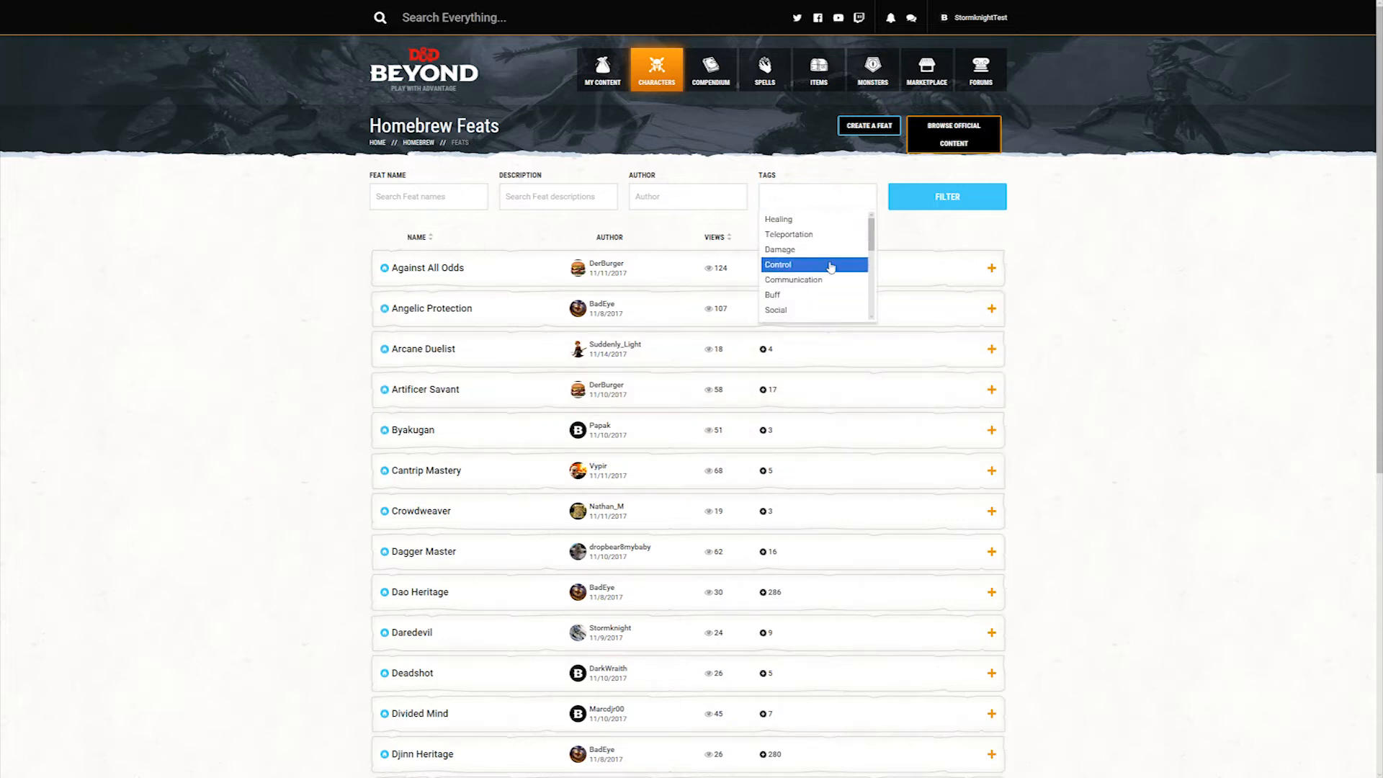
scroll(815, 292, "down", 1)
scroll(815, 293, "down", 3)
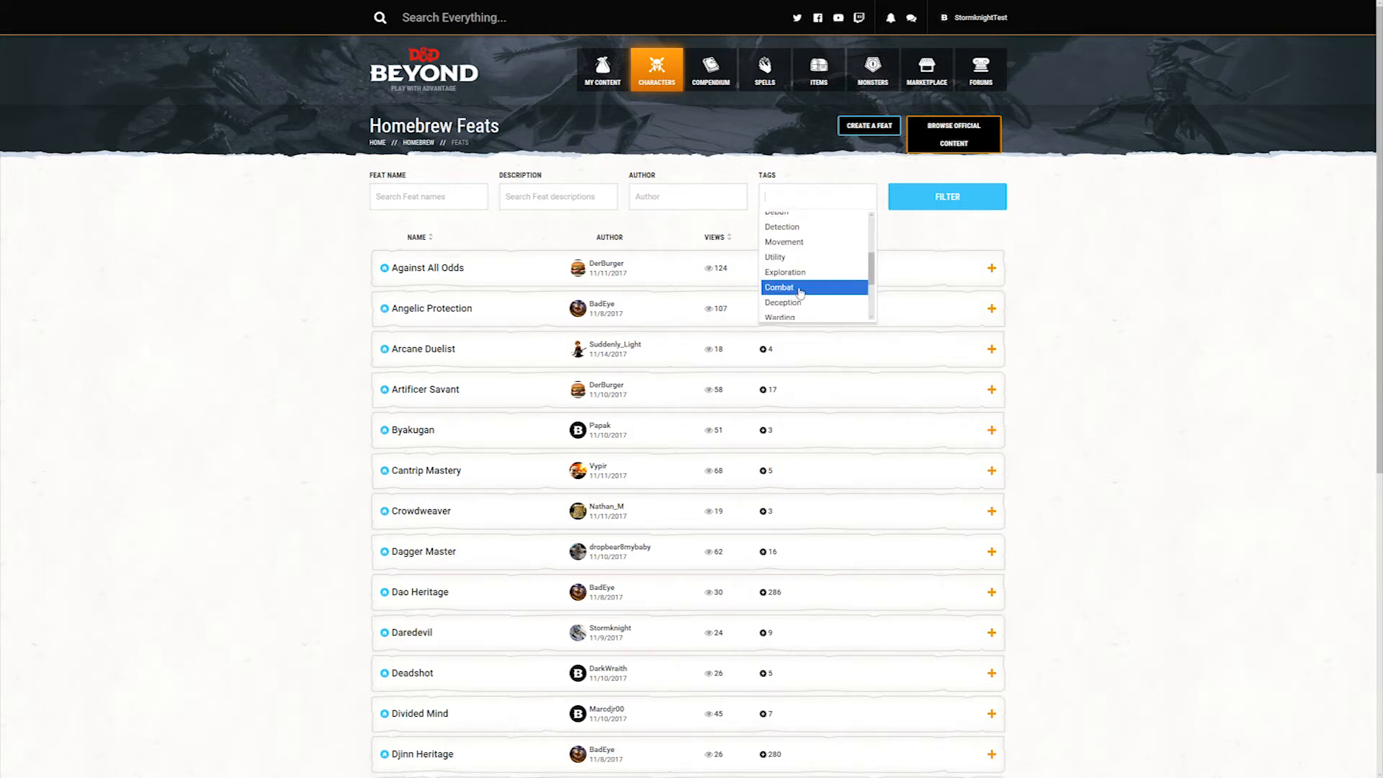
left_click(799, 289)
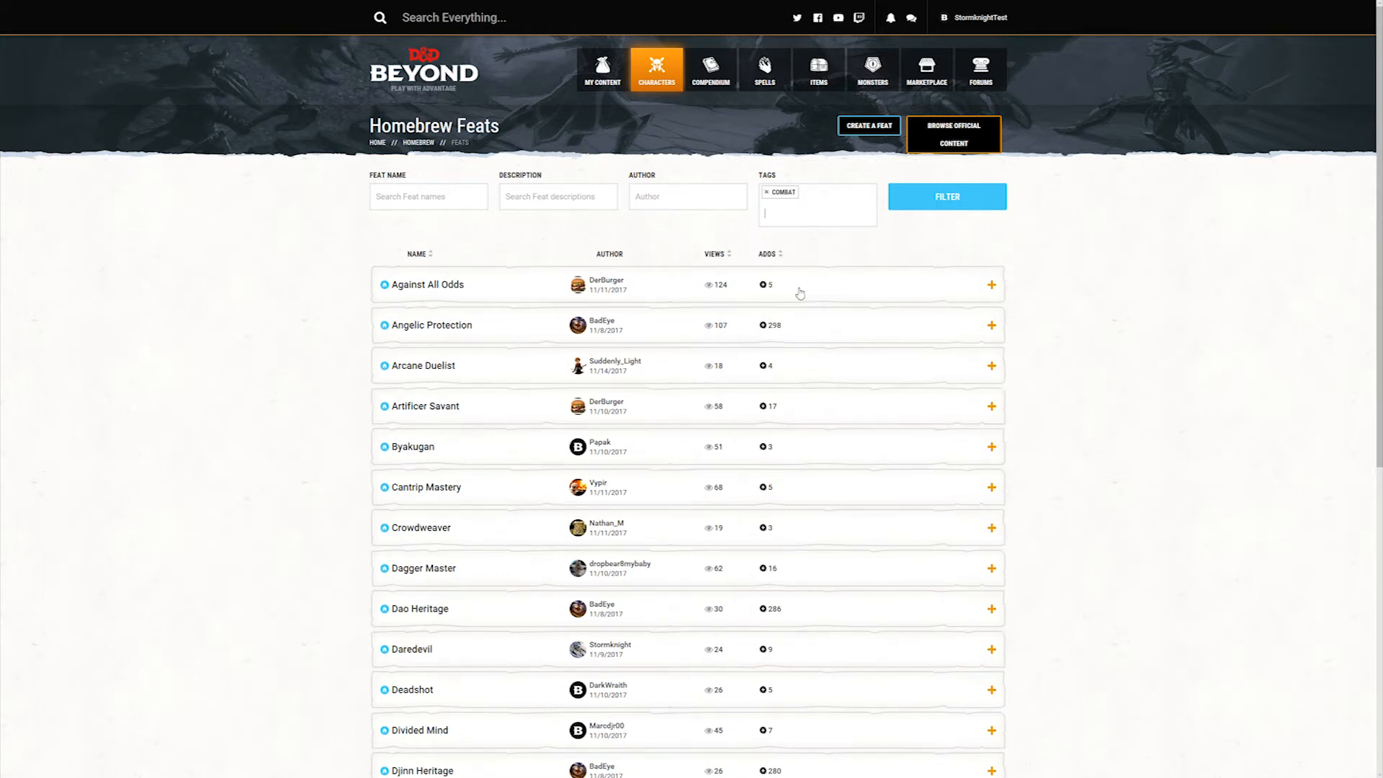
left_click(945, 202)
scroll(518, 365, "down", 5)
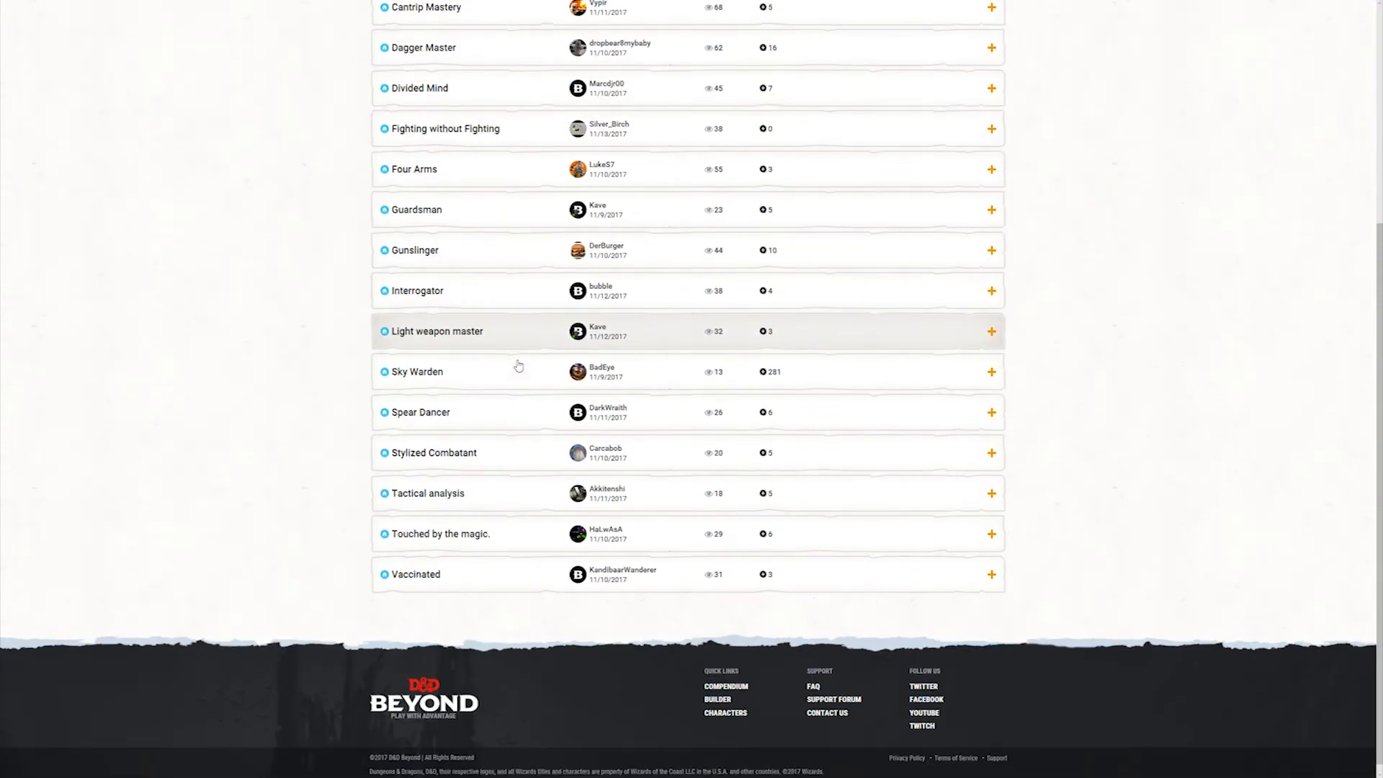
Step: Examine the details of the Spear Dancer and Four Arms feats, collapsing each entry after viewing it
scroll(518, 366, "up", 3)
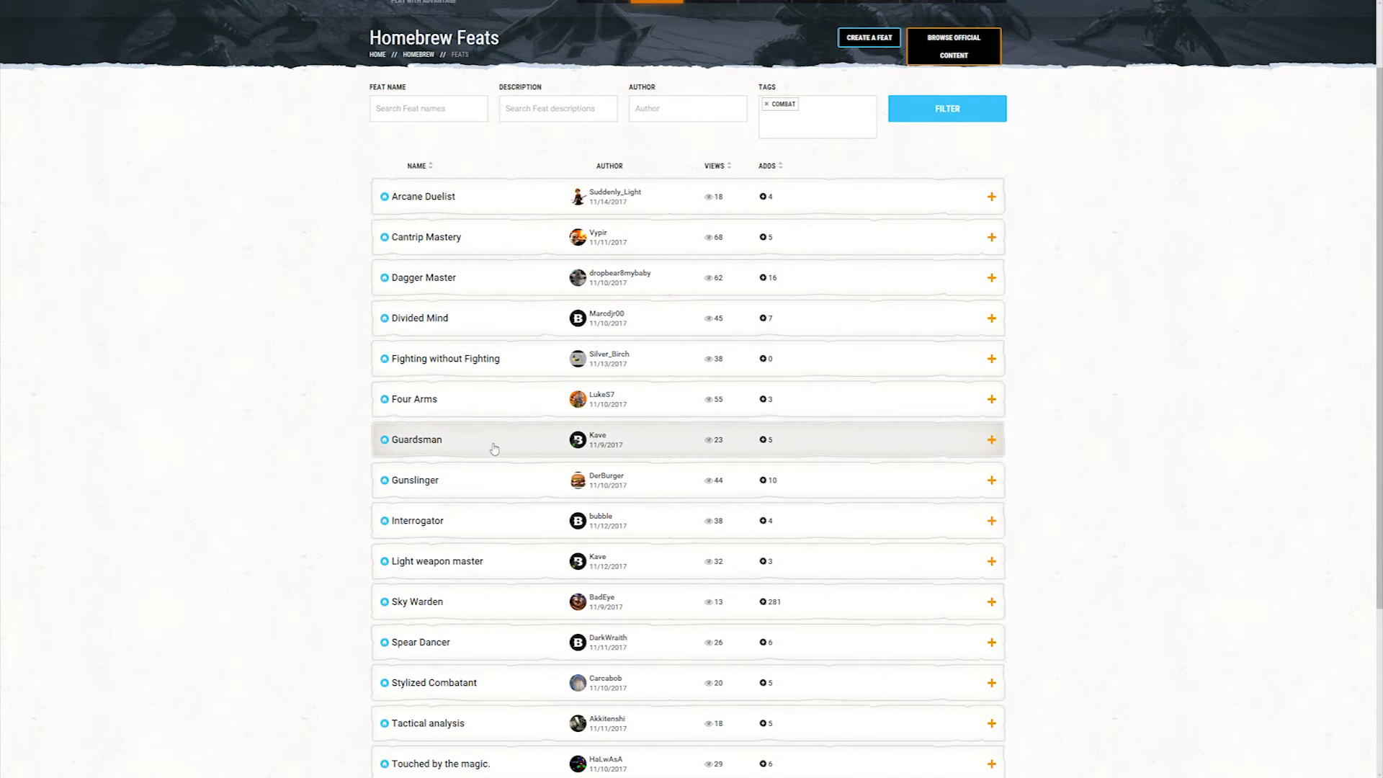
scroll(494, 449, "down", 2)
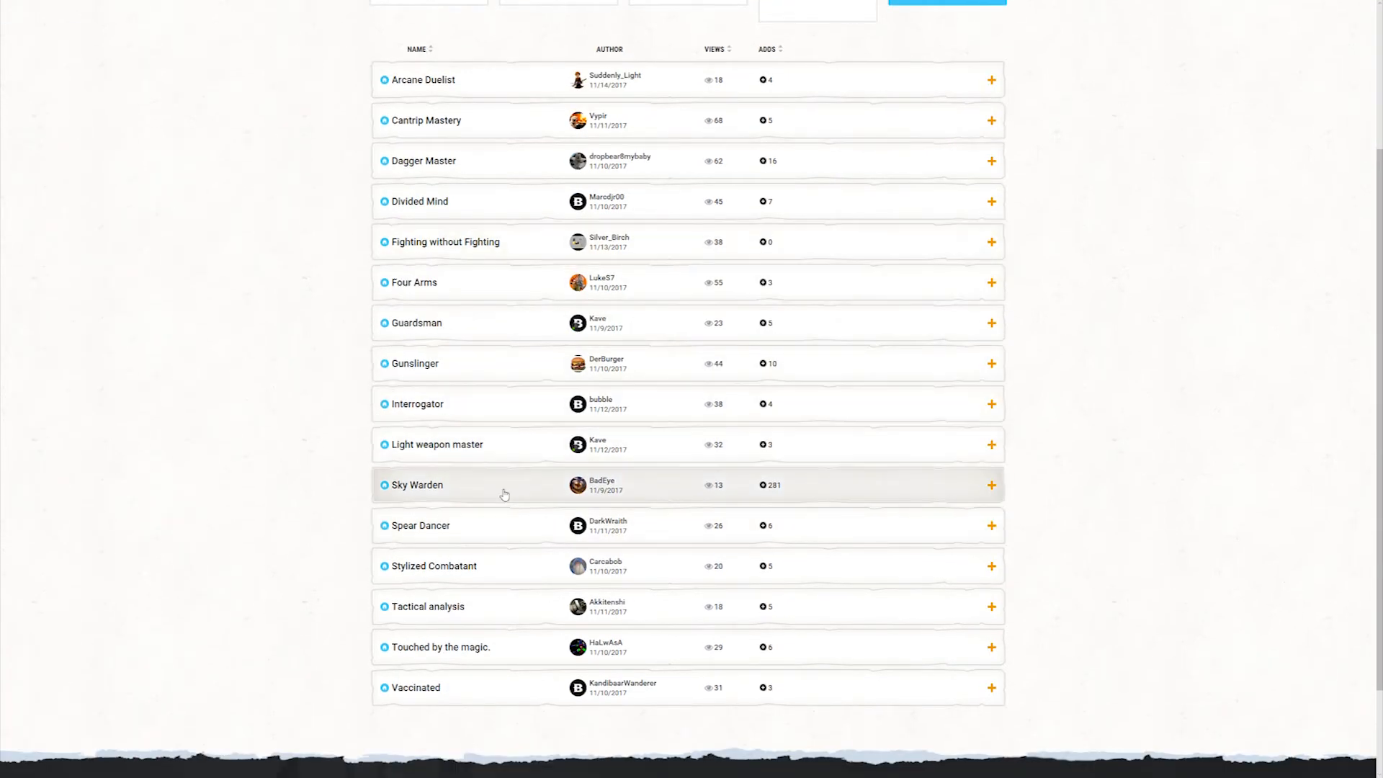
left_click(507, 537)
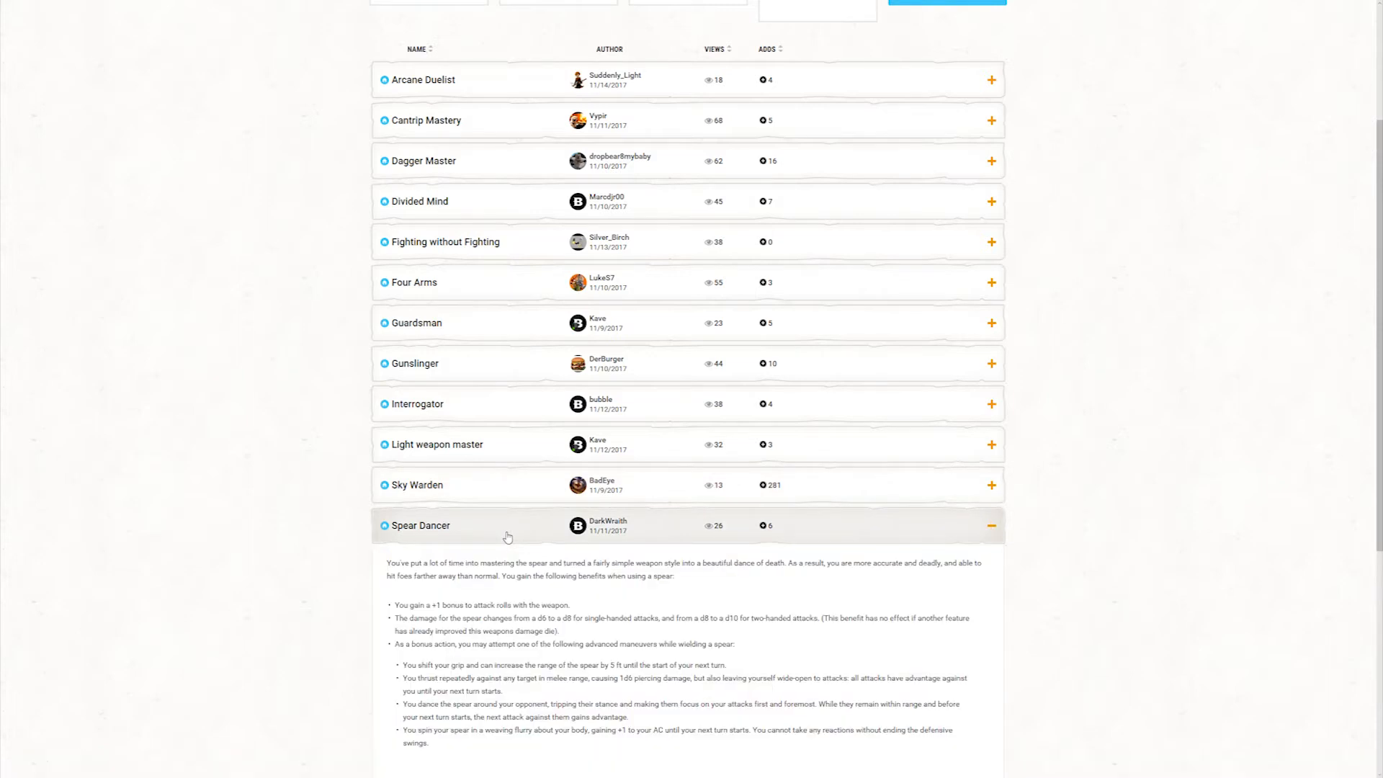
left_click(508, 538)
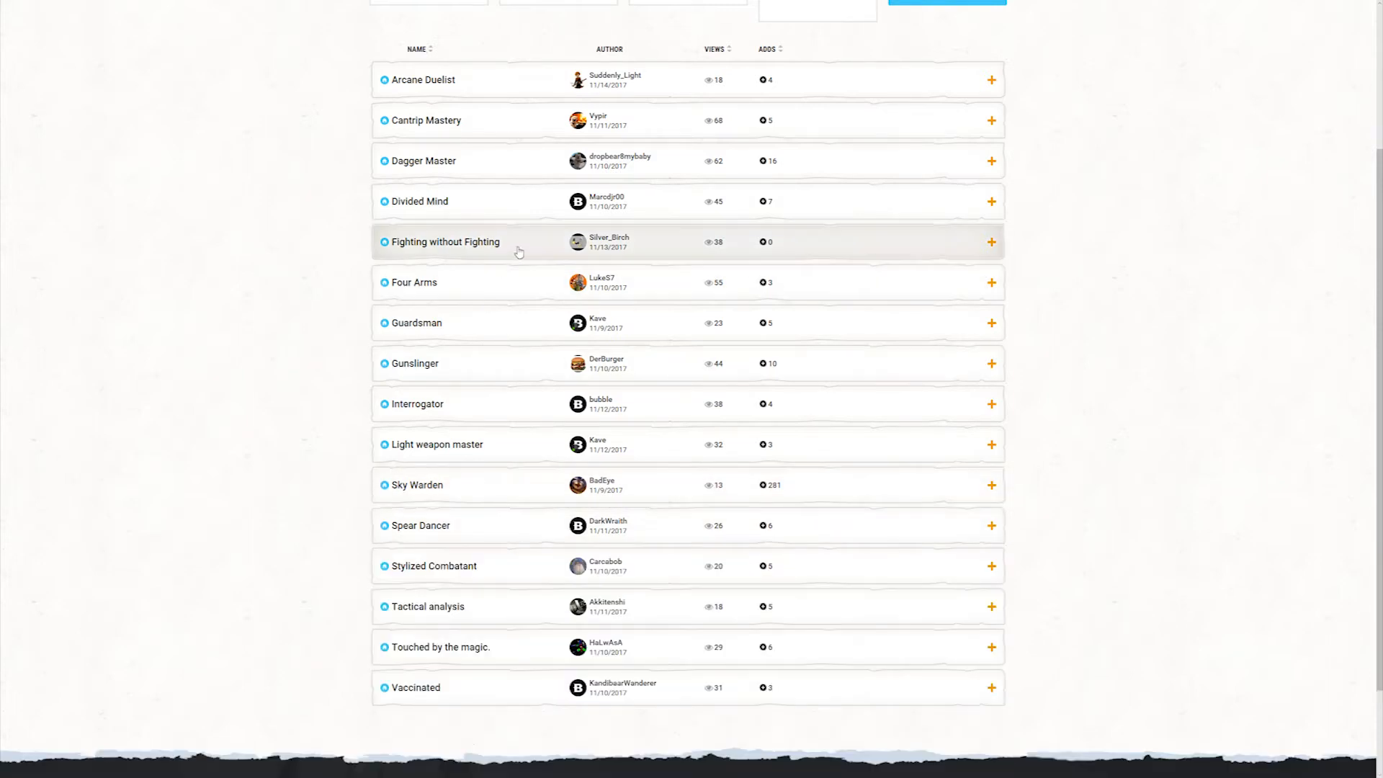
left_click(526, 295)
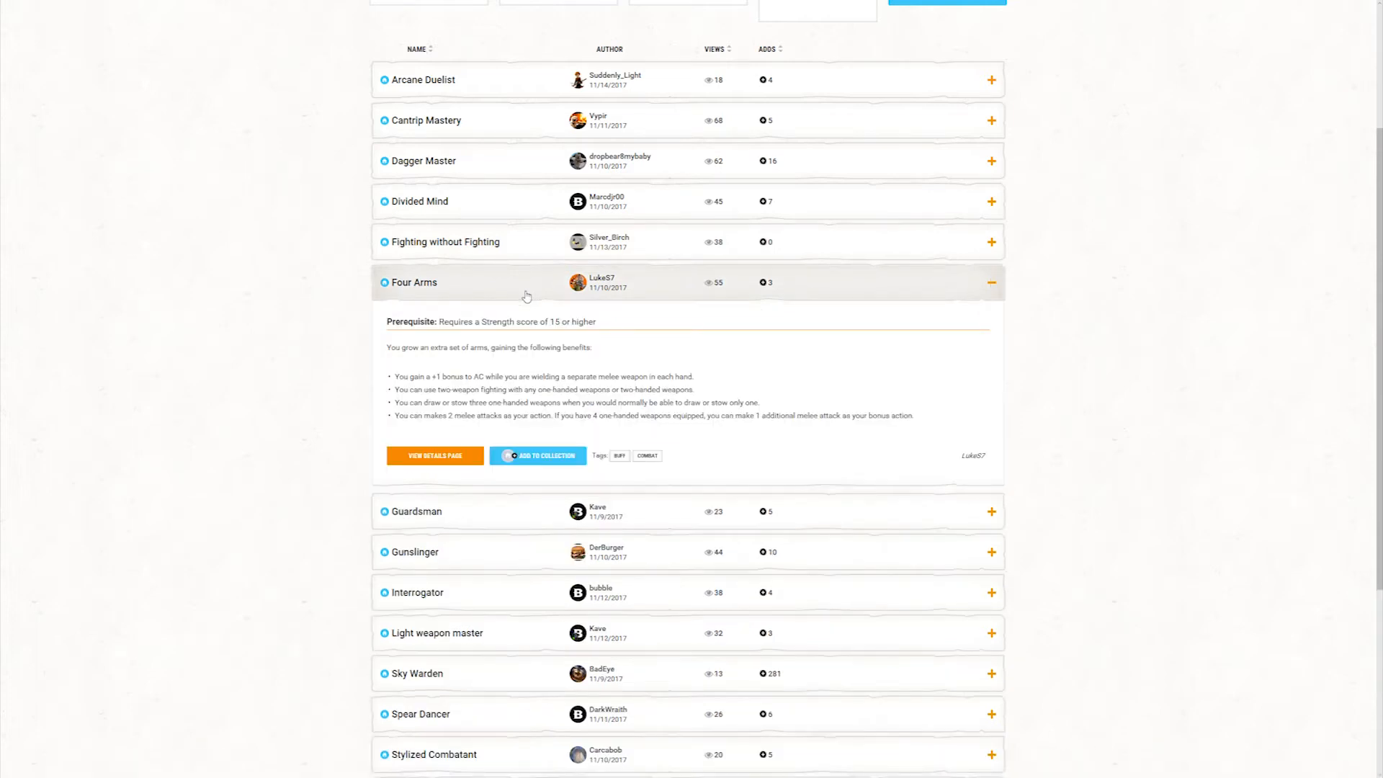
left_click(526, 295)
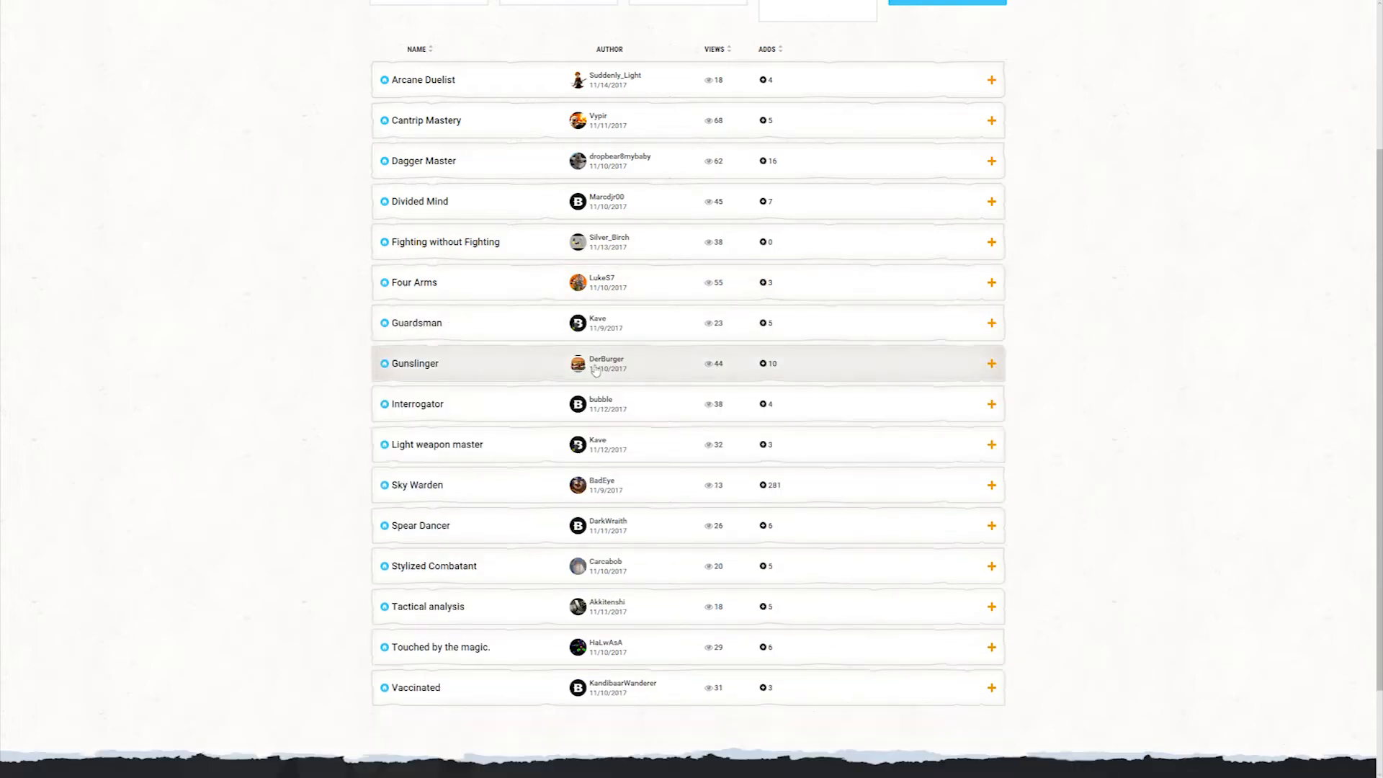
Step: Start creating a new homebrew feat from scratch, without using an existing feat as a template
scroll(596, 369, "up", 3)
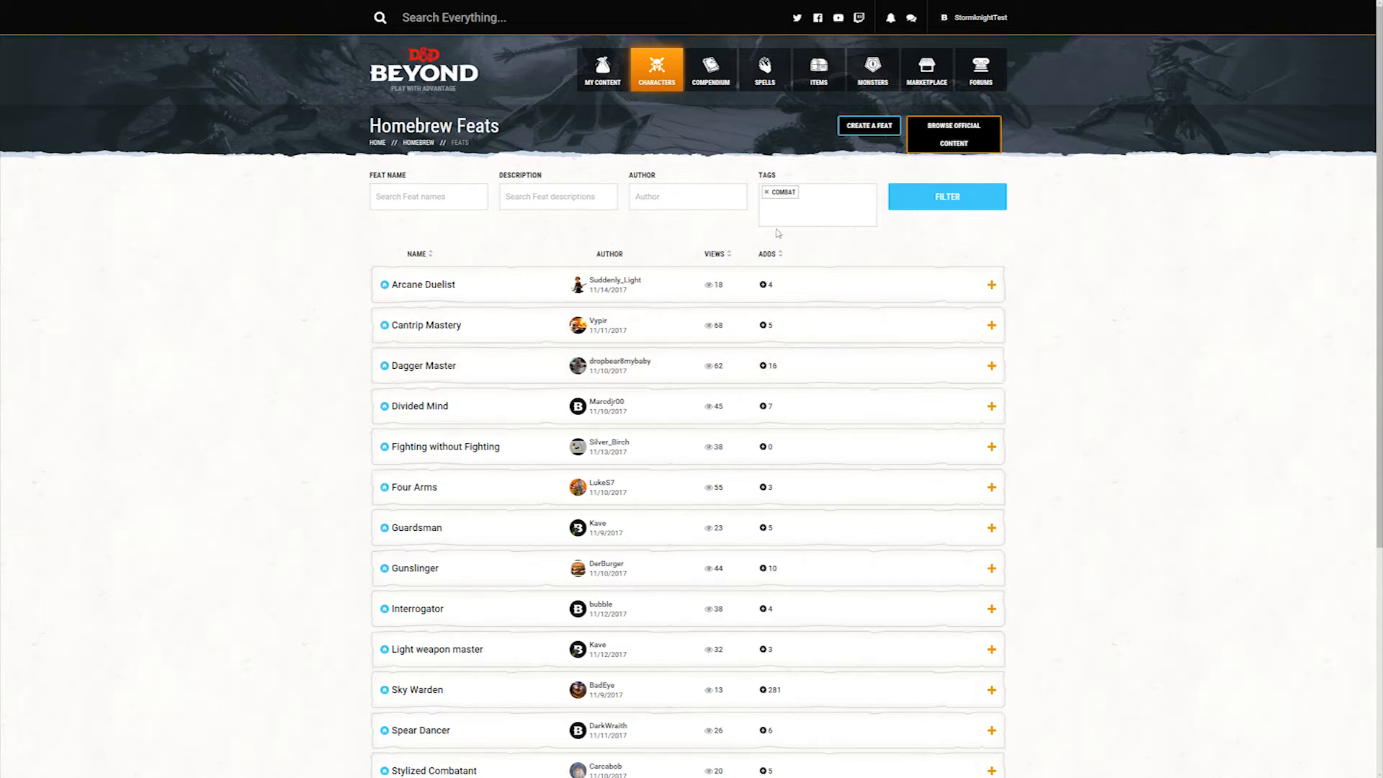
left_click(866, 126)
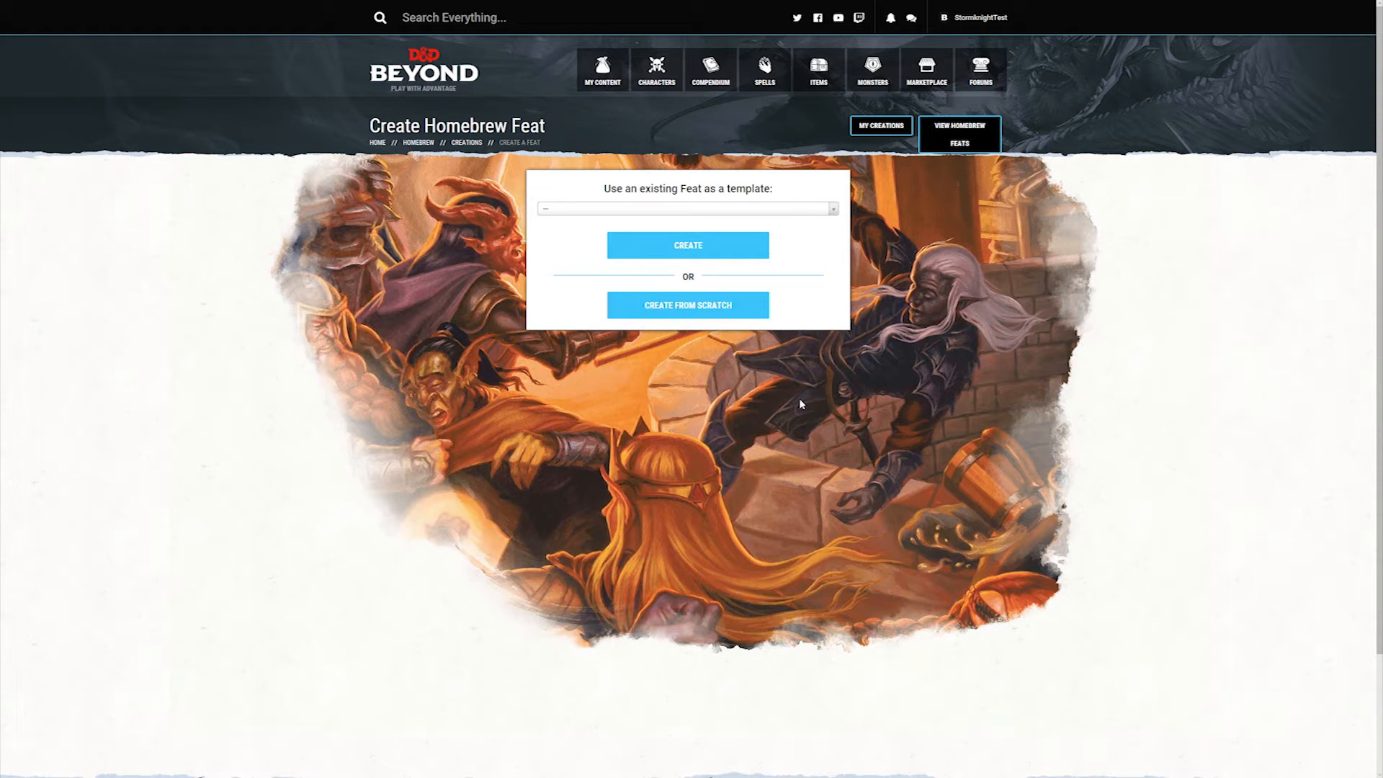
left_click(734, 311)
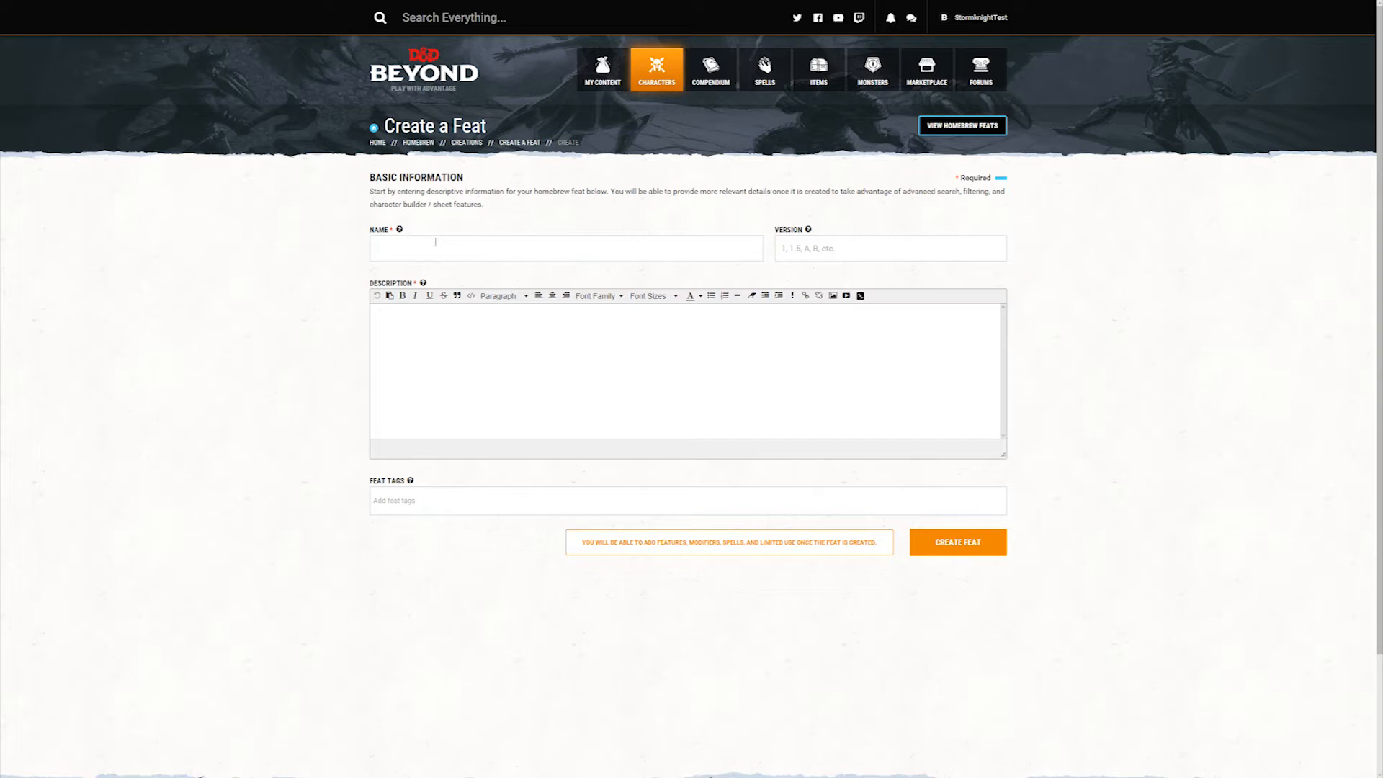
Step: Create the feat "Insatiable Hunter", version 1.0, described as "You manifest a tougher body as well as claws & spikes due to your insectoid ancestry."
type("Insatiable Hunter")
left_click(883, 245)
type("1.0")
type("You manifest a tougher body as well as claws & spikes due to your insectoid ancestry.")
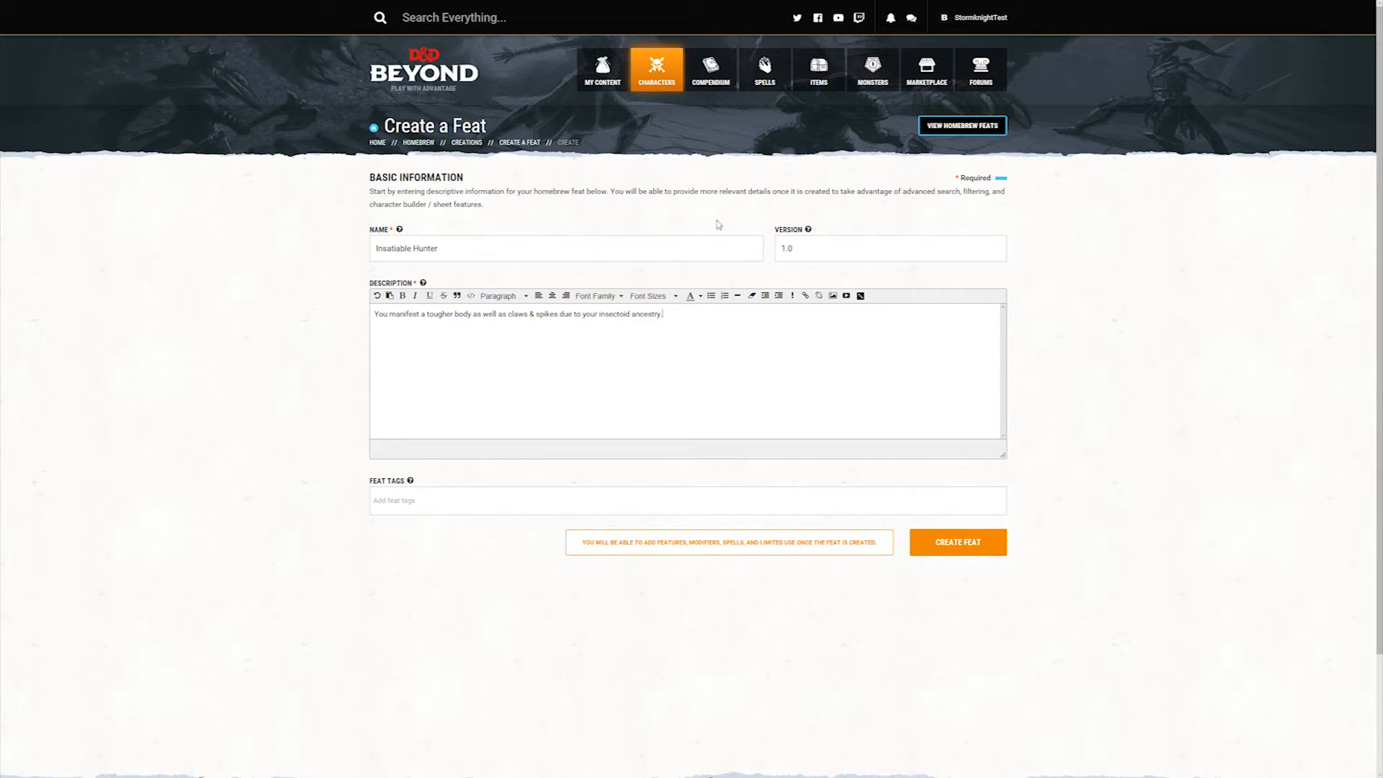
left_click(973, 543)
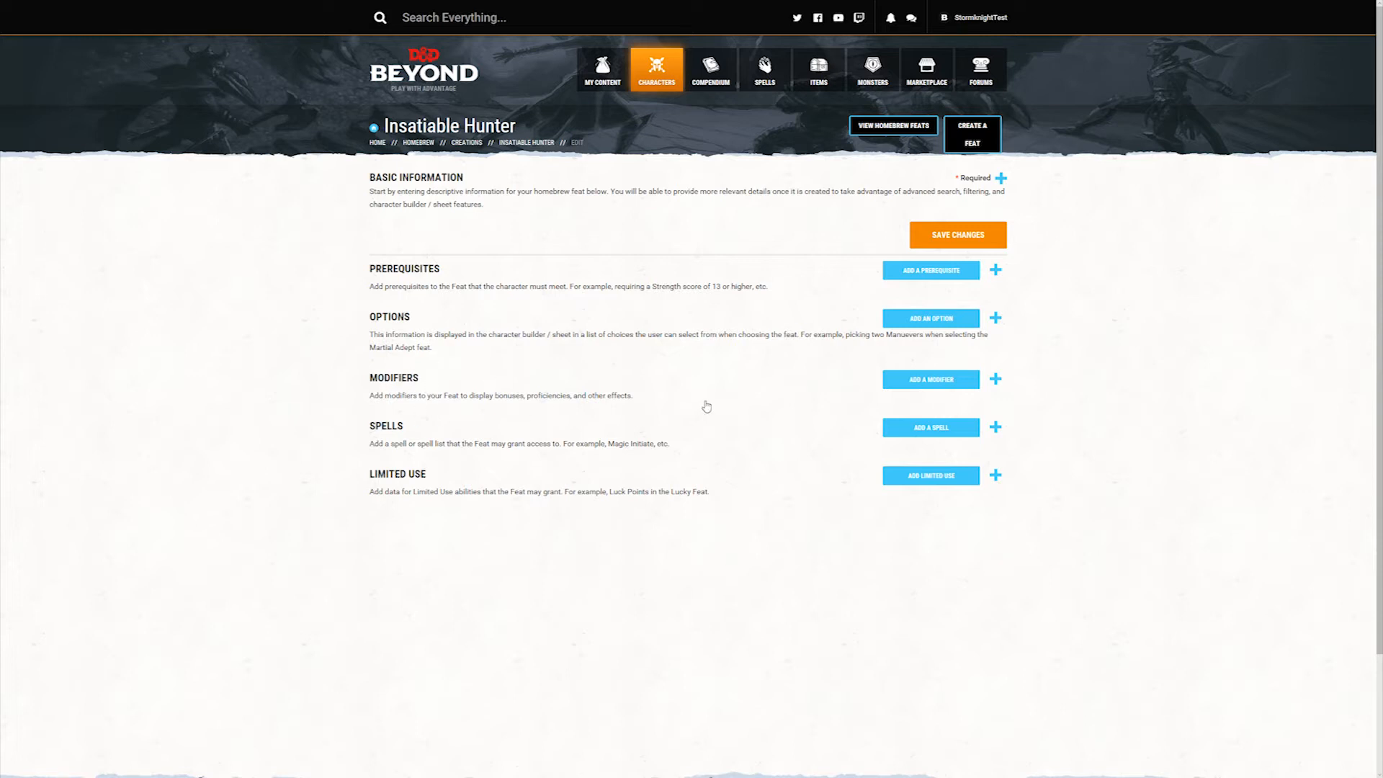
Step: Add a modifier to the Insatiable Hunter feat and set its type to Bonus
left_click(938, 381)
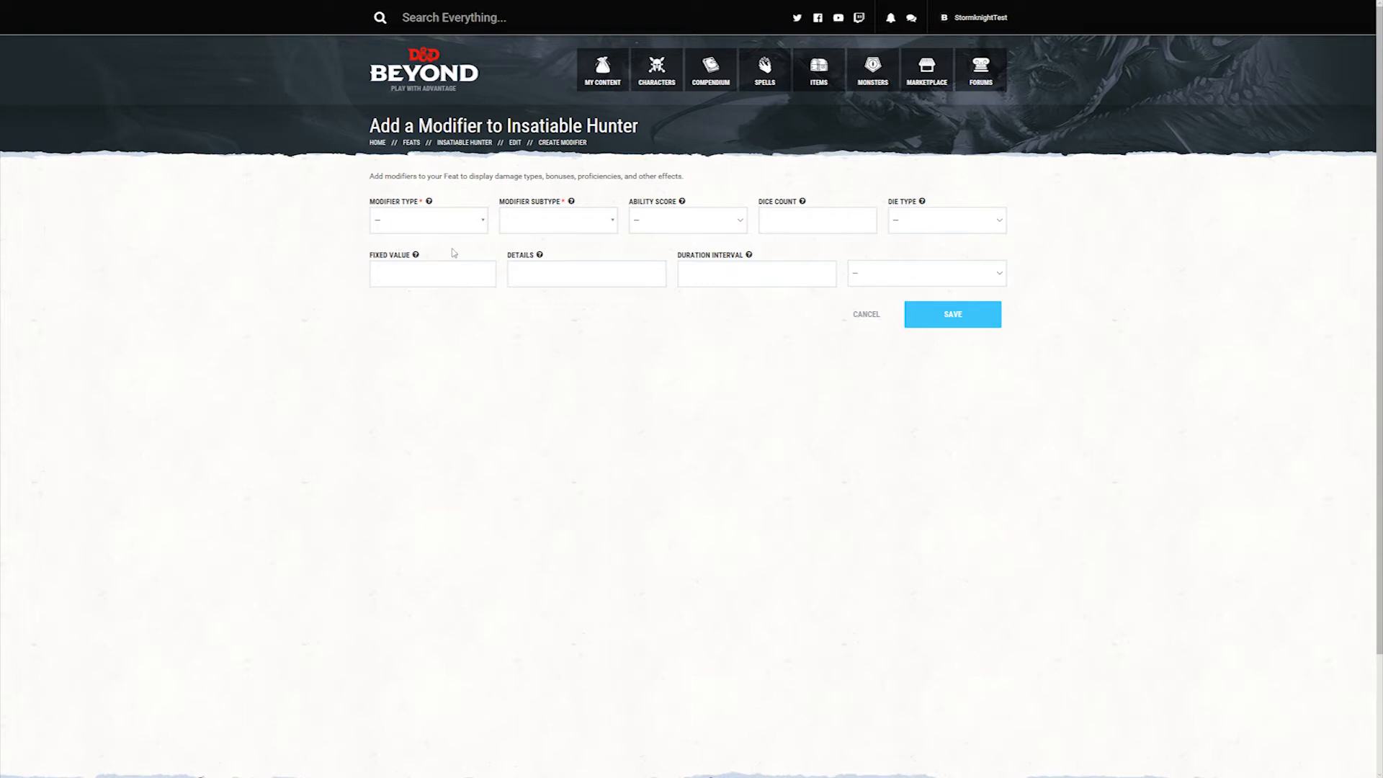
left_click(482, 227)
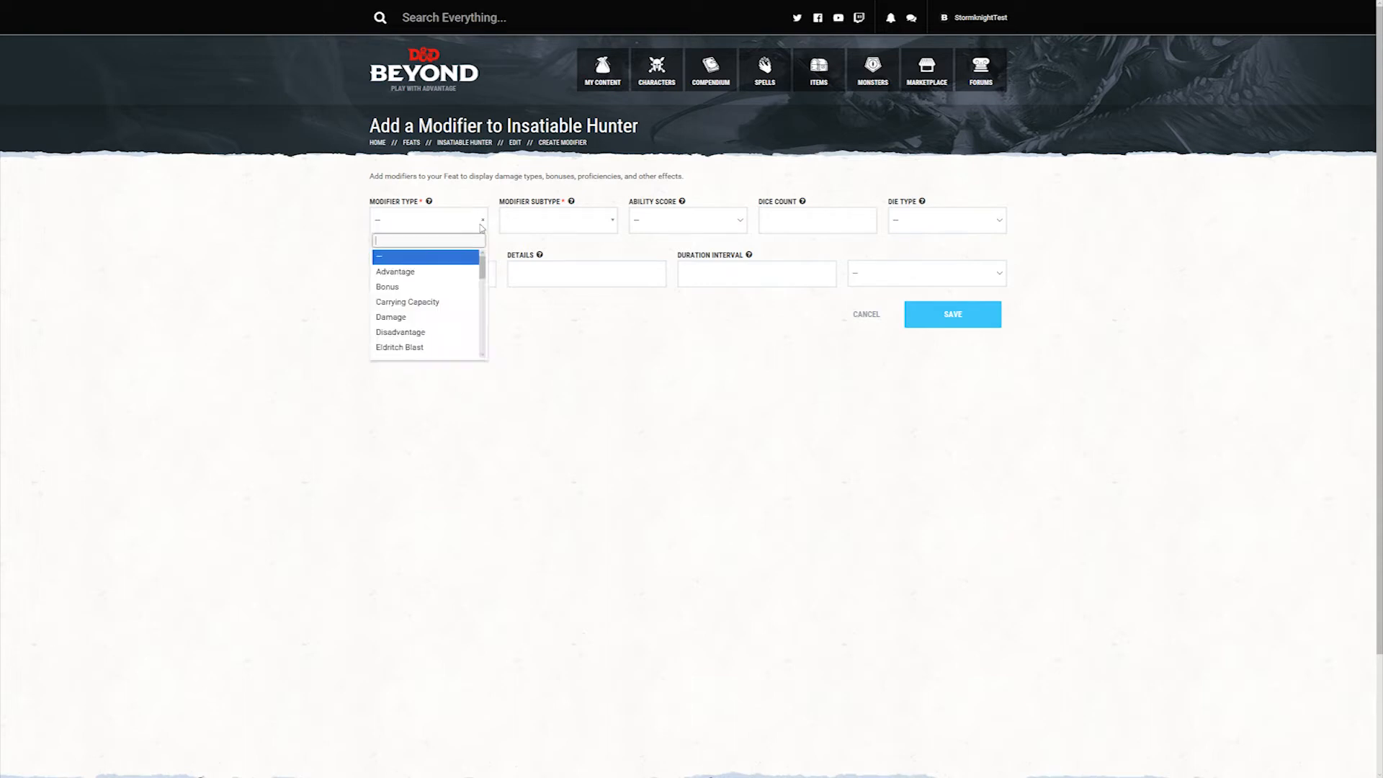
left_click(422, 288)
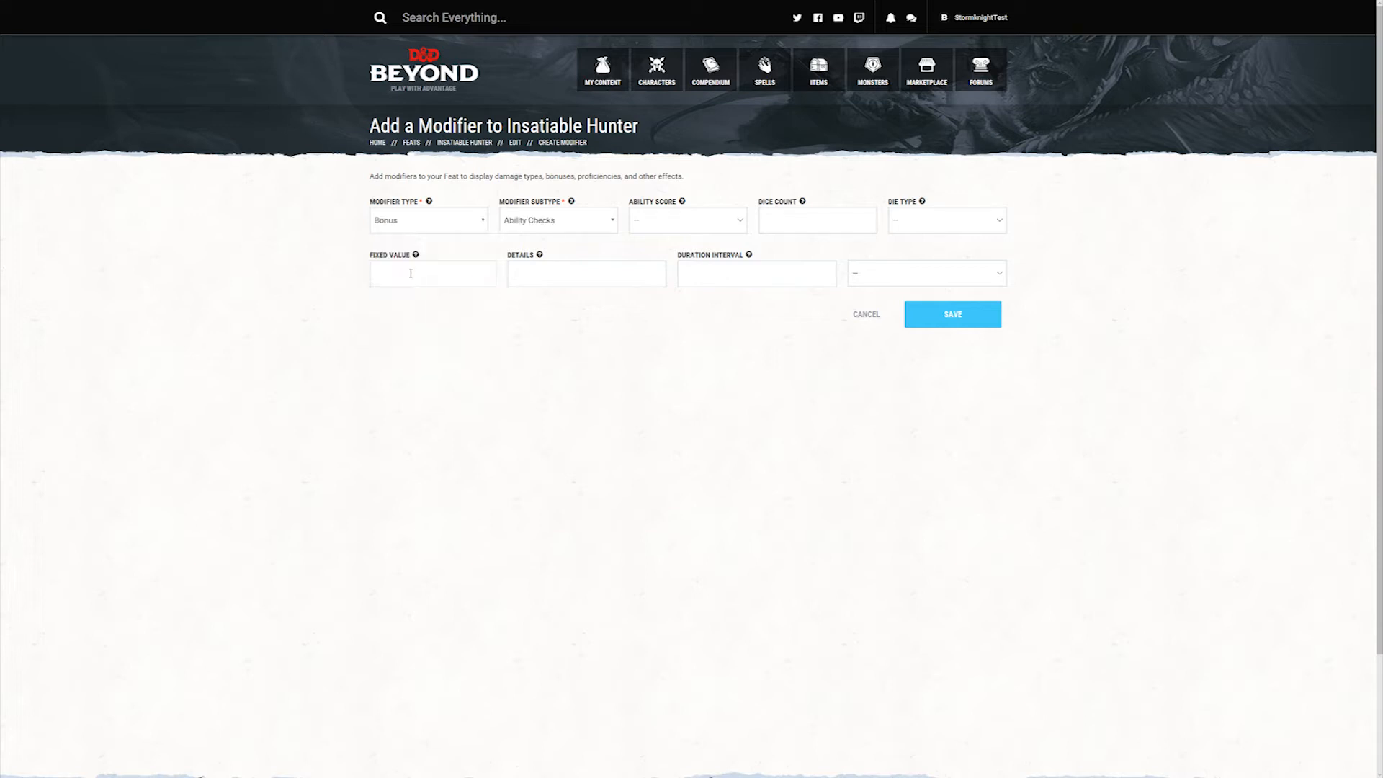
Step: Set the bonus modifier's subtype to Constitution Score
left_click(605, 224)
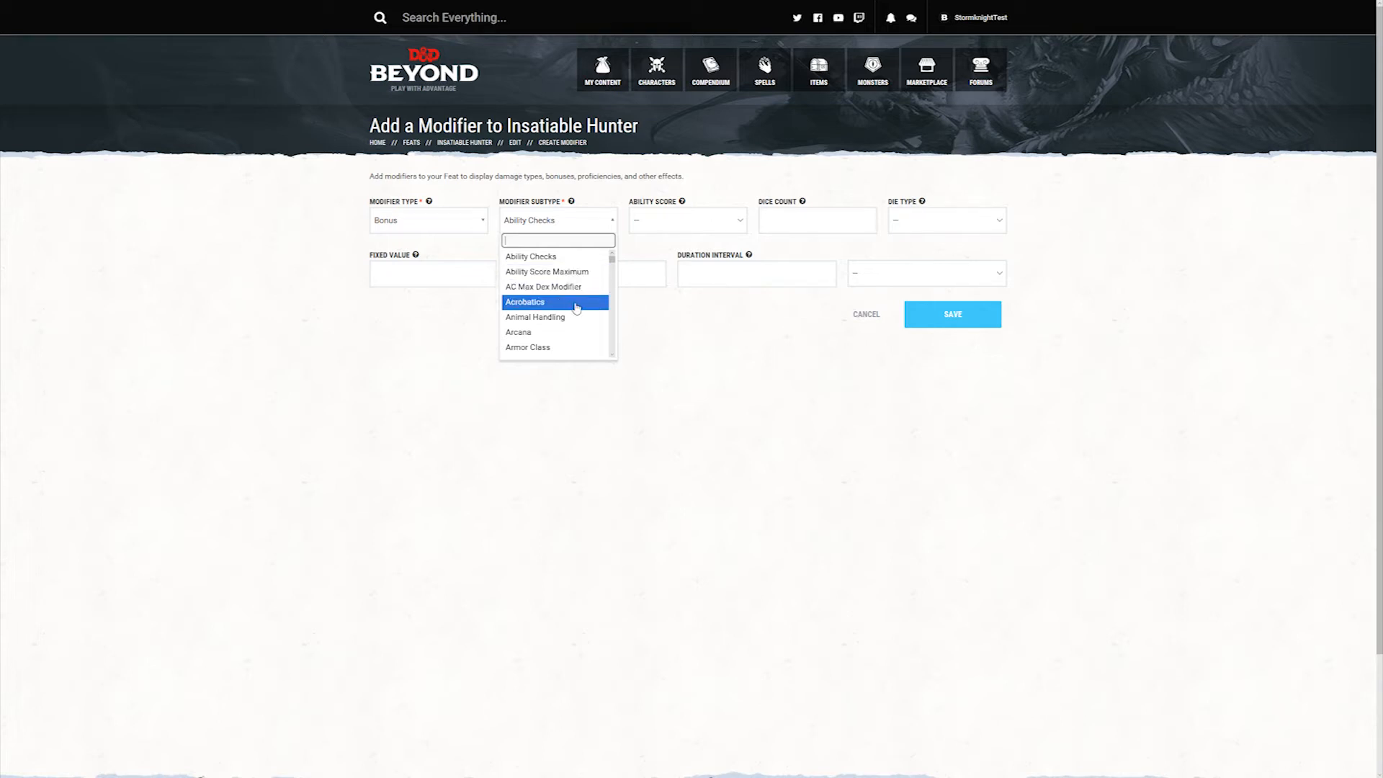
scroll(572, 309, "down", 3)
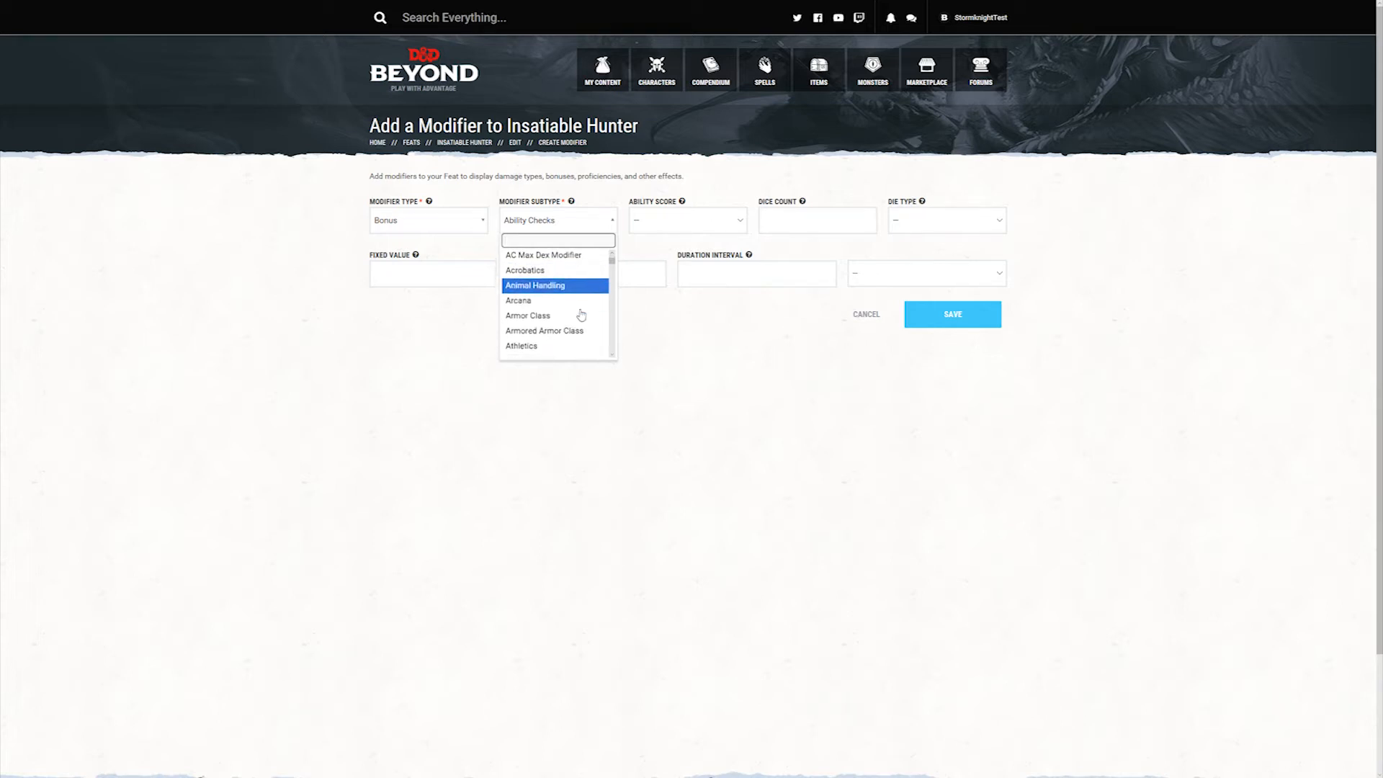
scroll(580, 320, "down", 8)
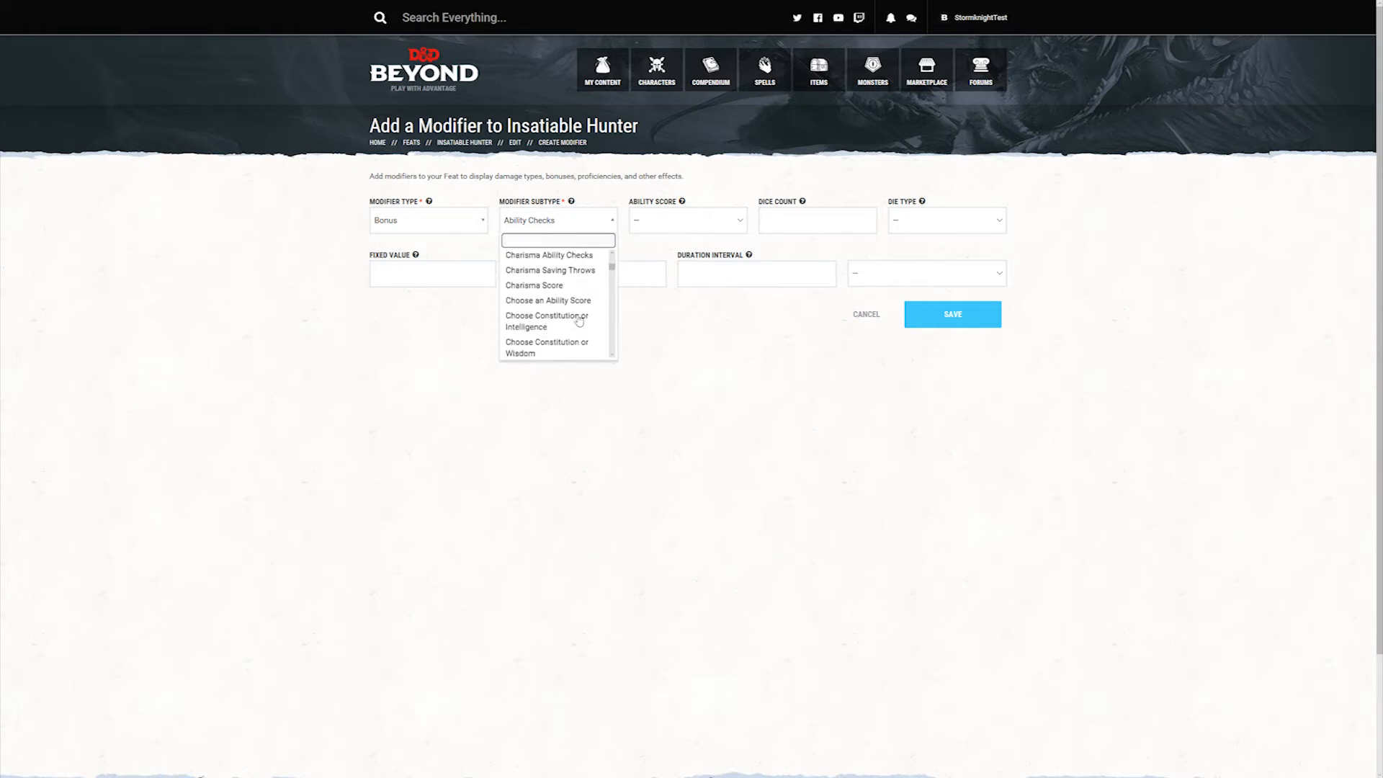
scroll(586, 323, "down", 8)
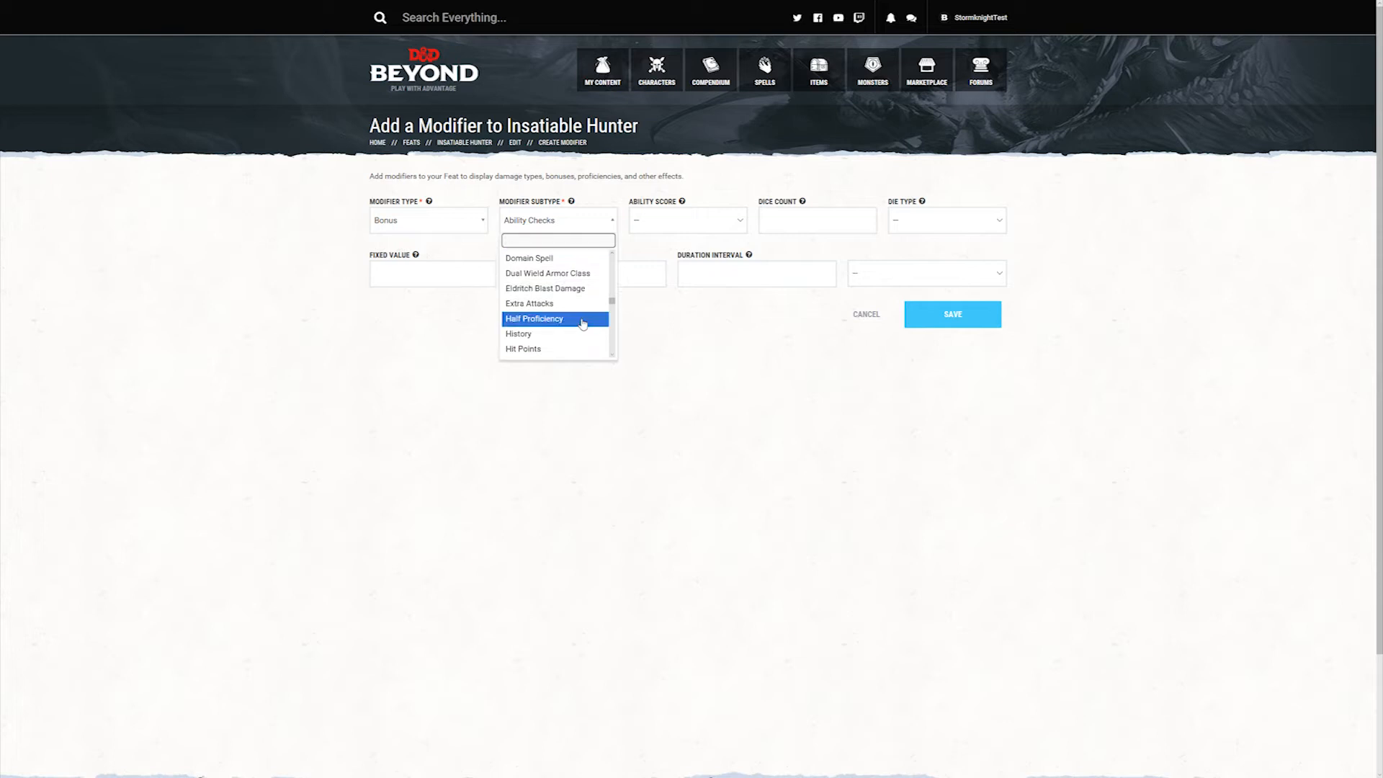
scroll(576, 322, "up", 5)
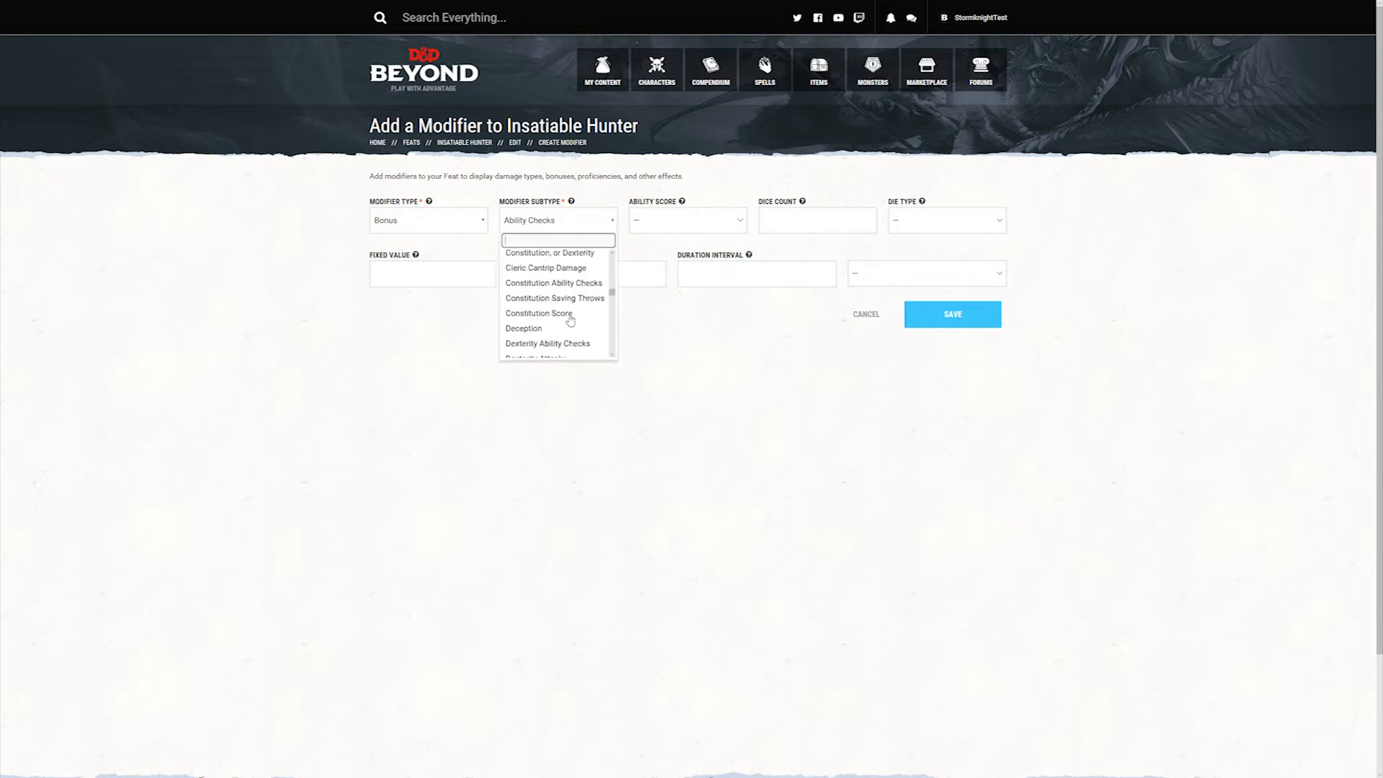
scroll(569, 303, "up", 1)
scroll(566, 306, "down", 2)
scroll(563, 306, "up", 1)
type("con")
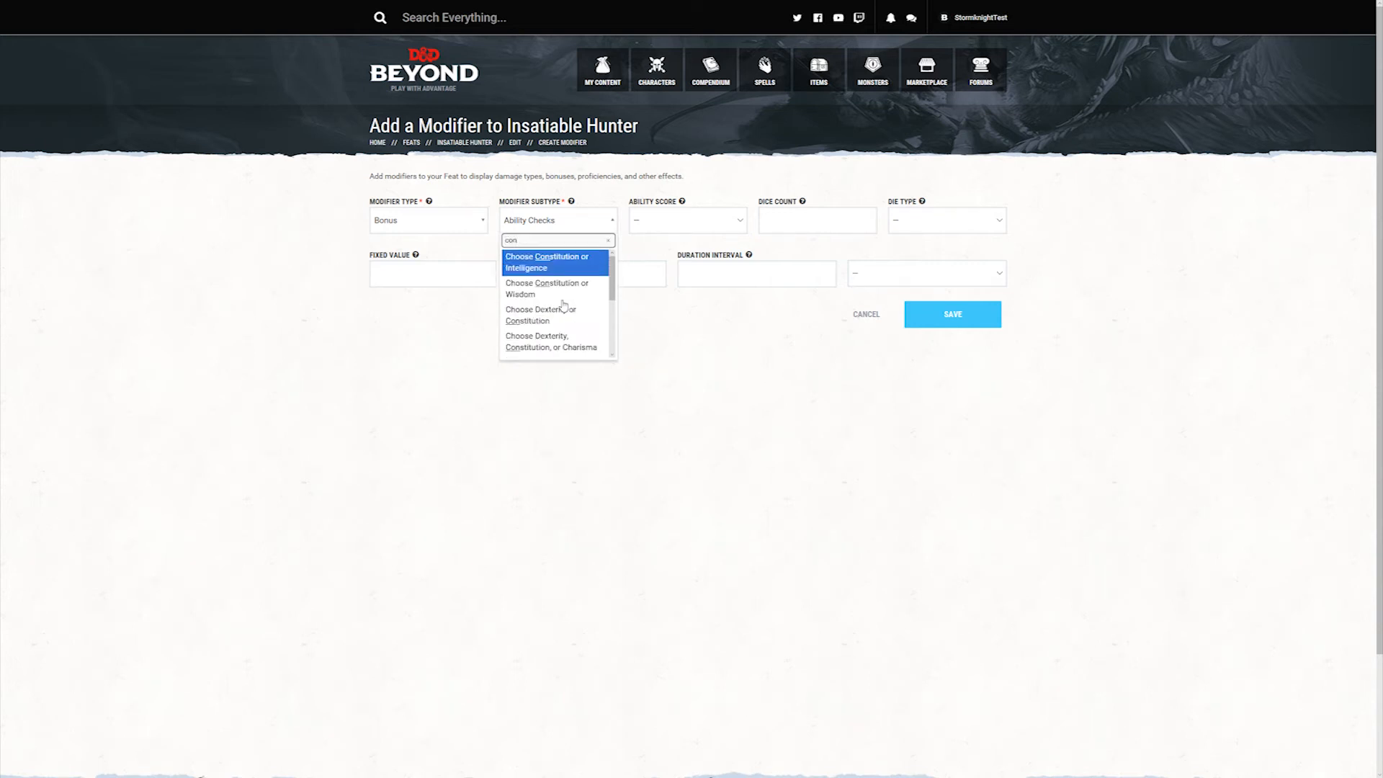
scroll(564, 304, "down", 4)
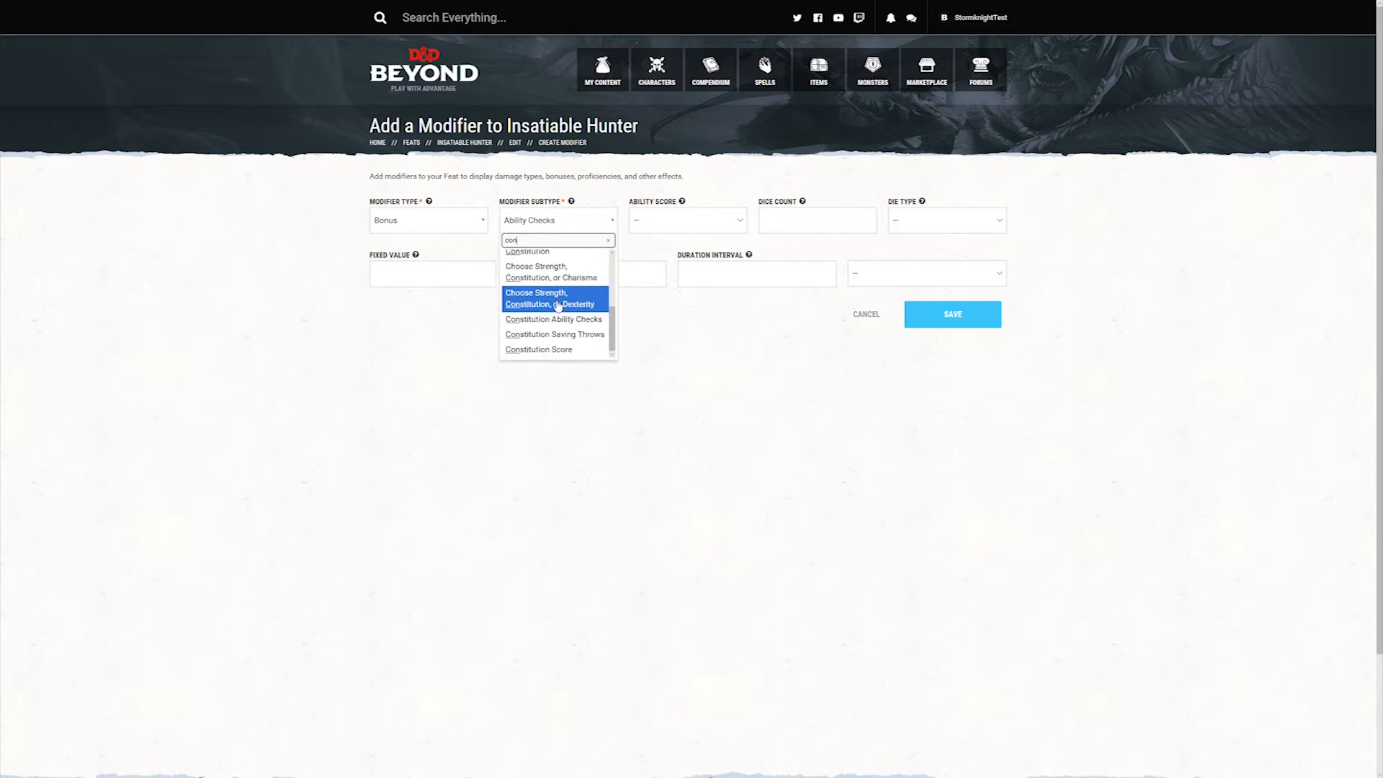
left_click(574, 350)
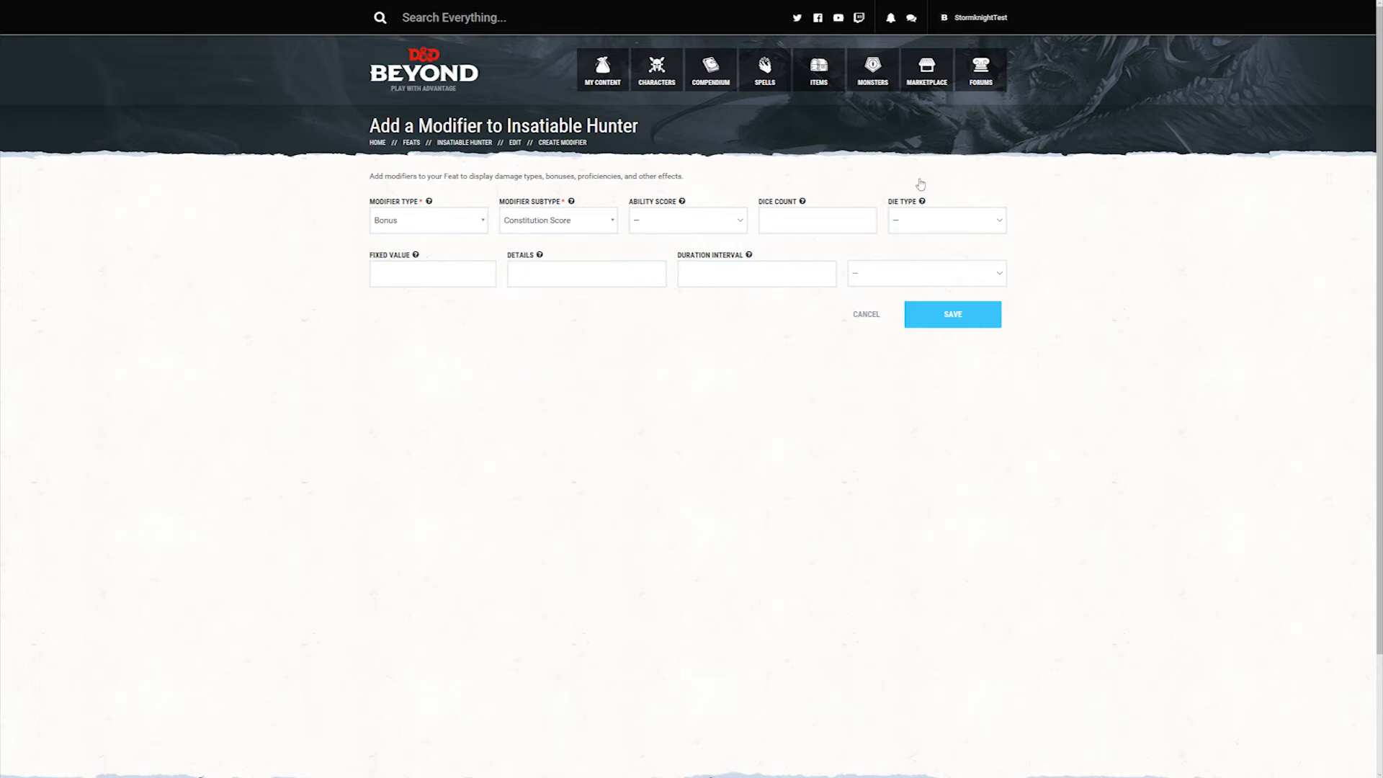
Step: Give the Constitution Score bonus a fixed value of 1 and save the modifier
left_click(417, 272)
type("1")
left_click(971, 319)
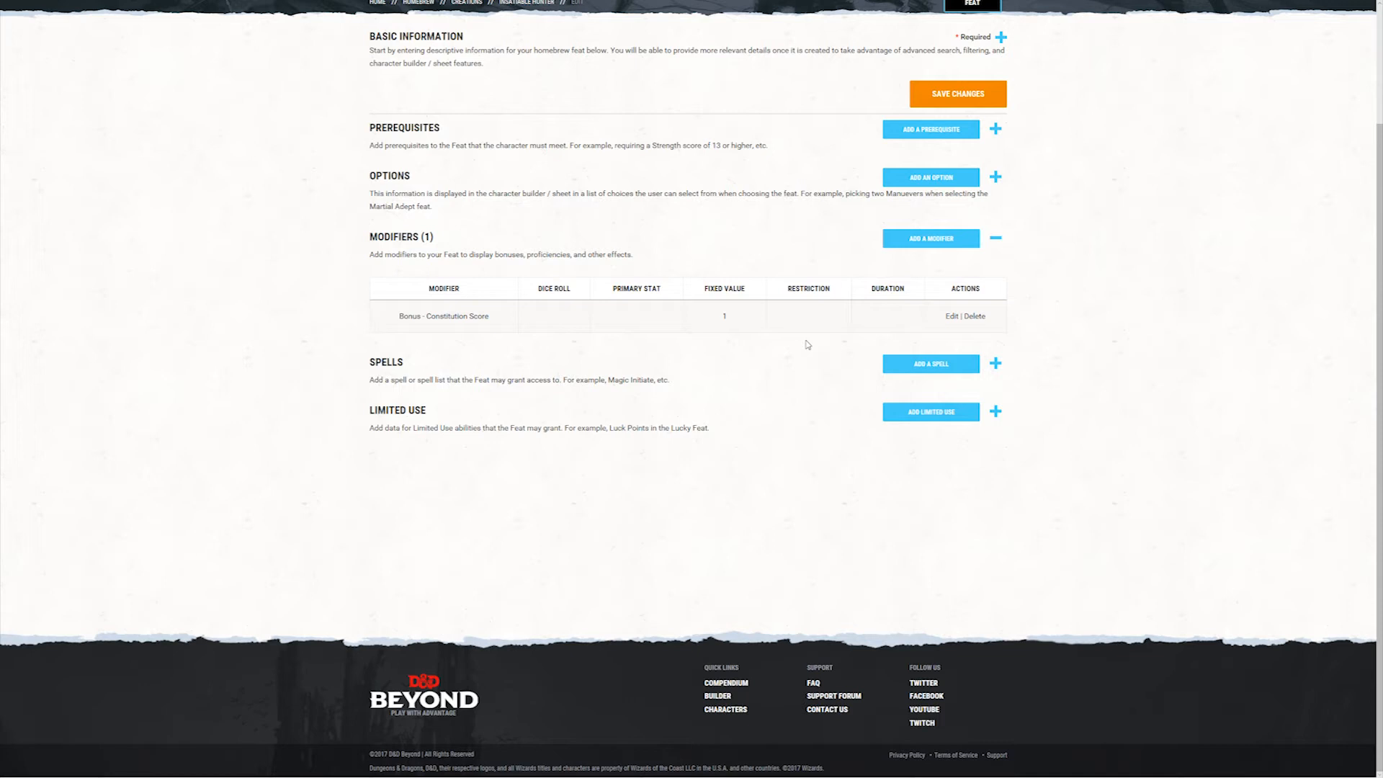
Step: Add another modifier to the Insatiable Hunter feat and set its type to Natural Weapon
left_click(945, 244)
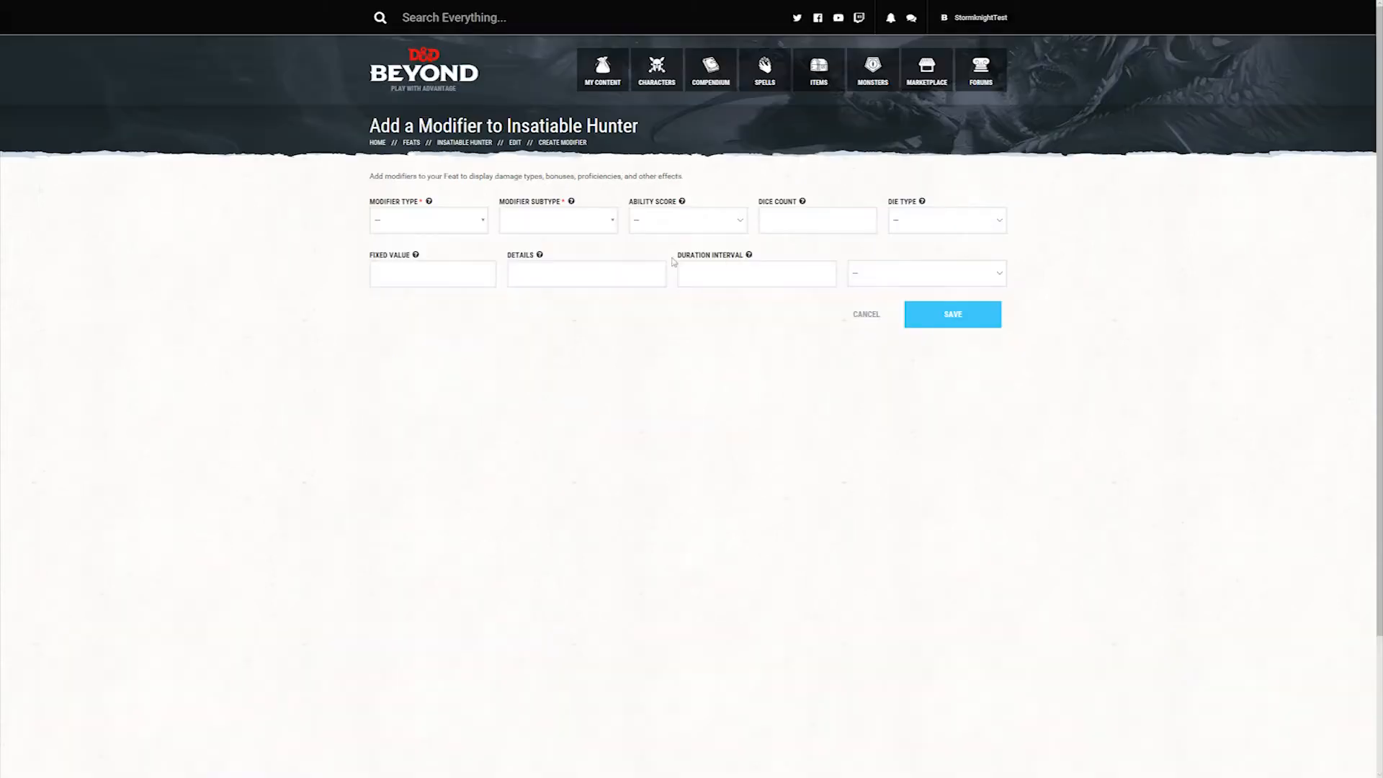
left_click(456, 232)
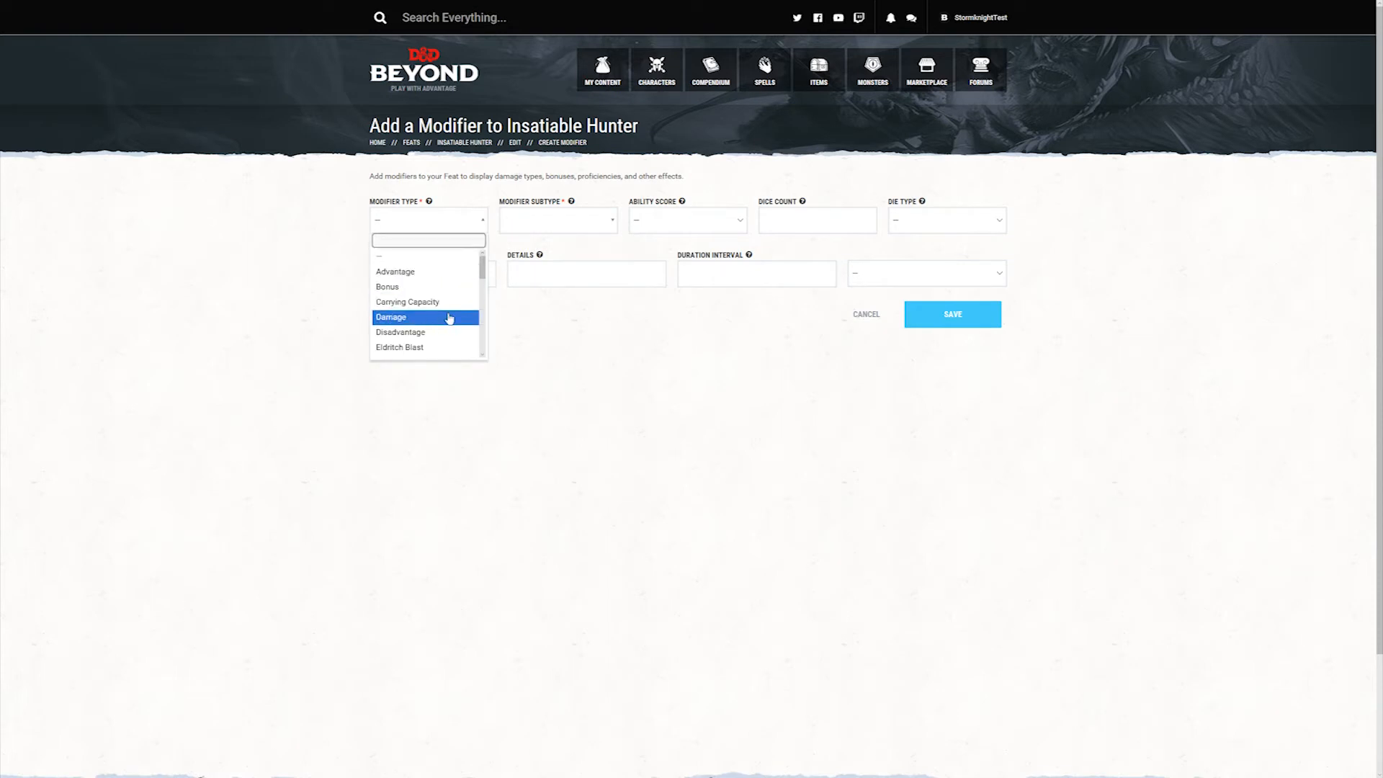
scroll(450, 318, "down", 1)
scroll(449, 319, "down", 2)
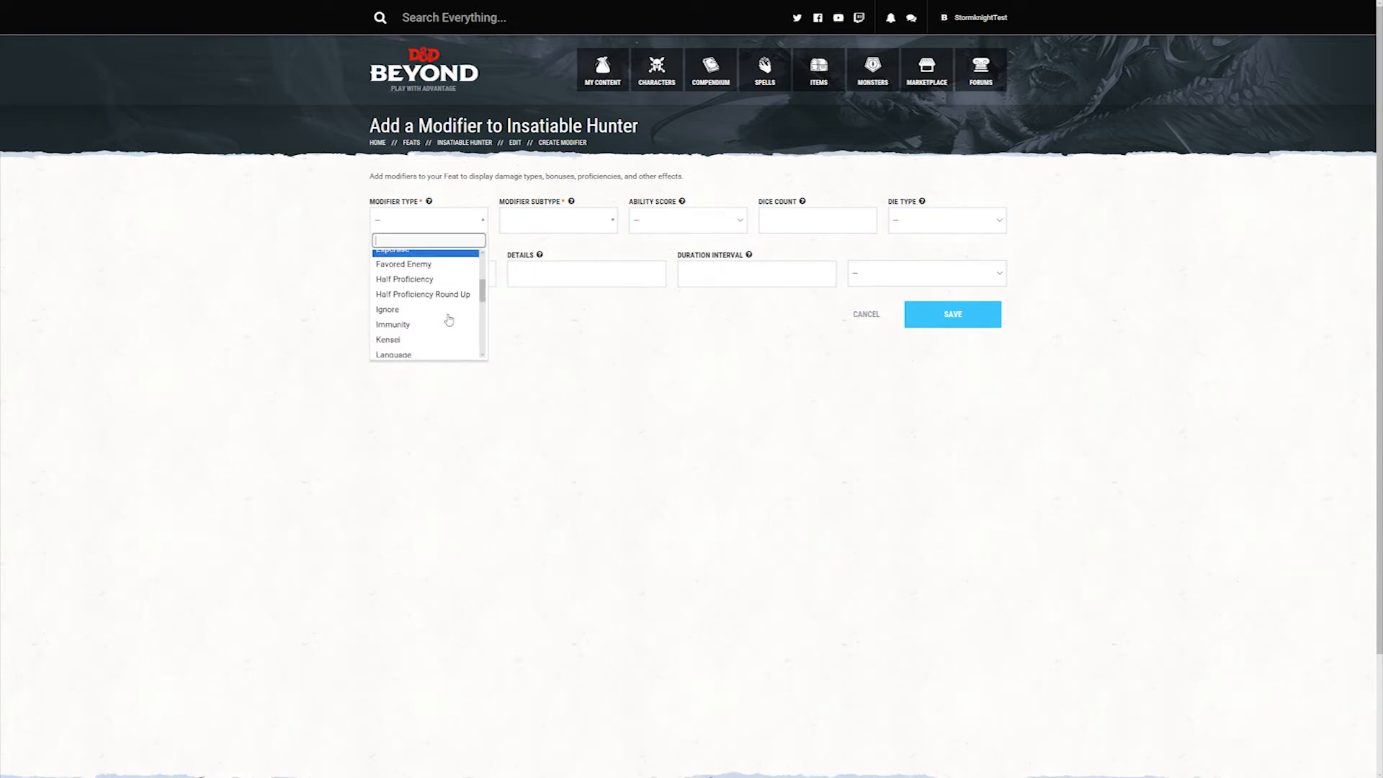
scroll(446, 320, "up", 3)
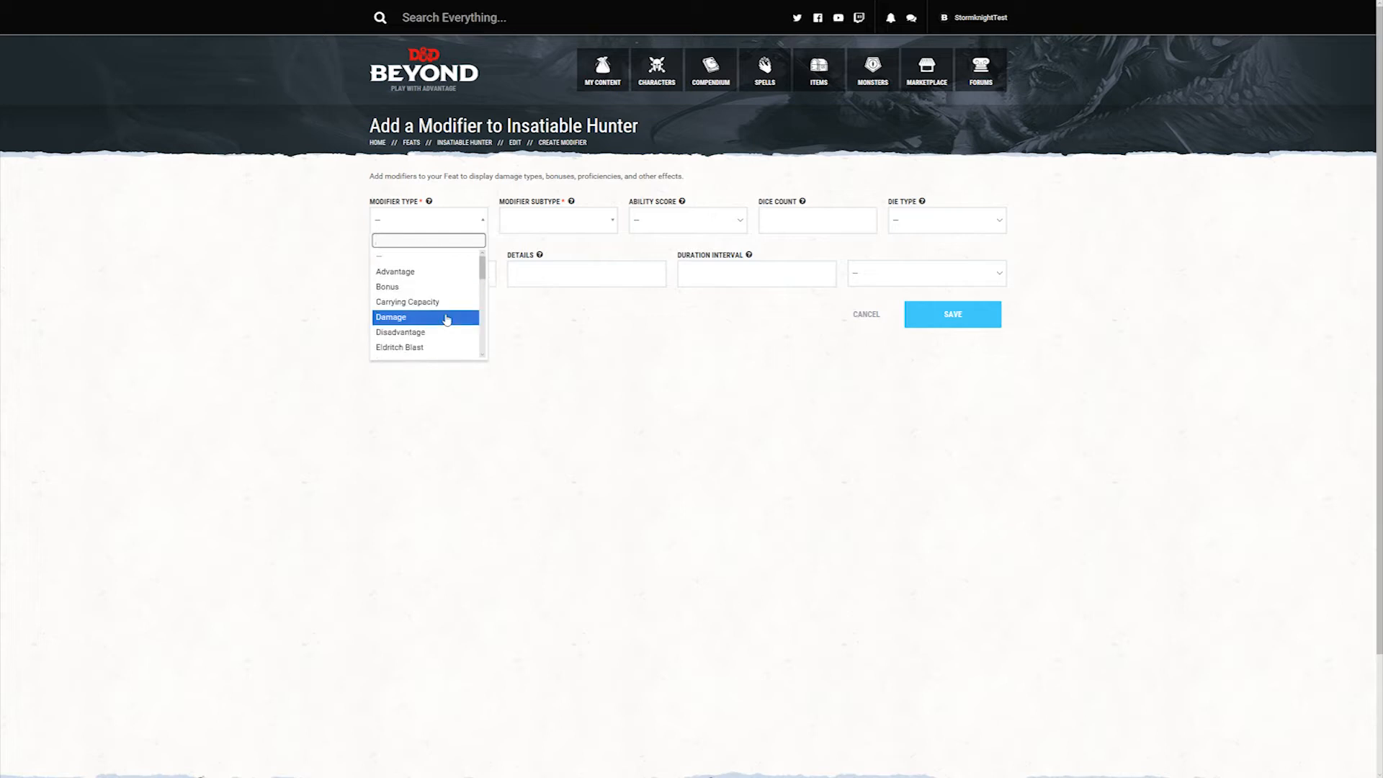
scroll(447, 320, "down", 4)
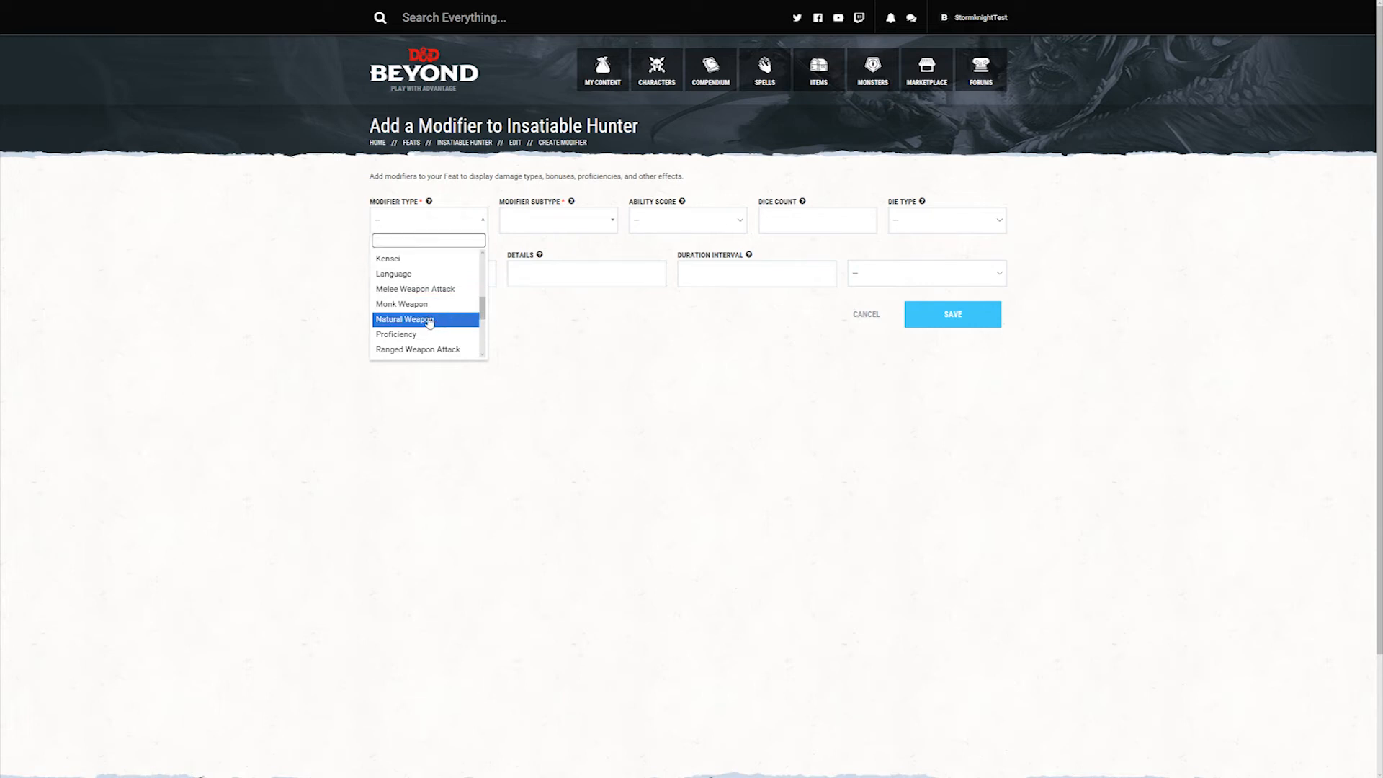
left_click(430, 321)
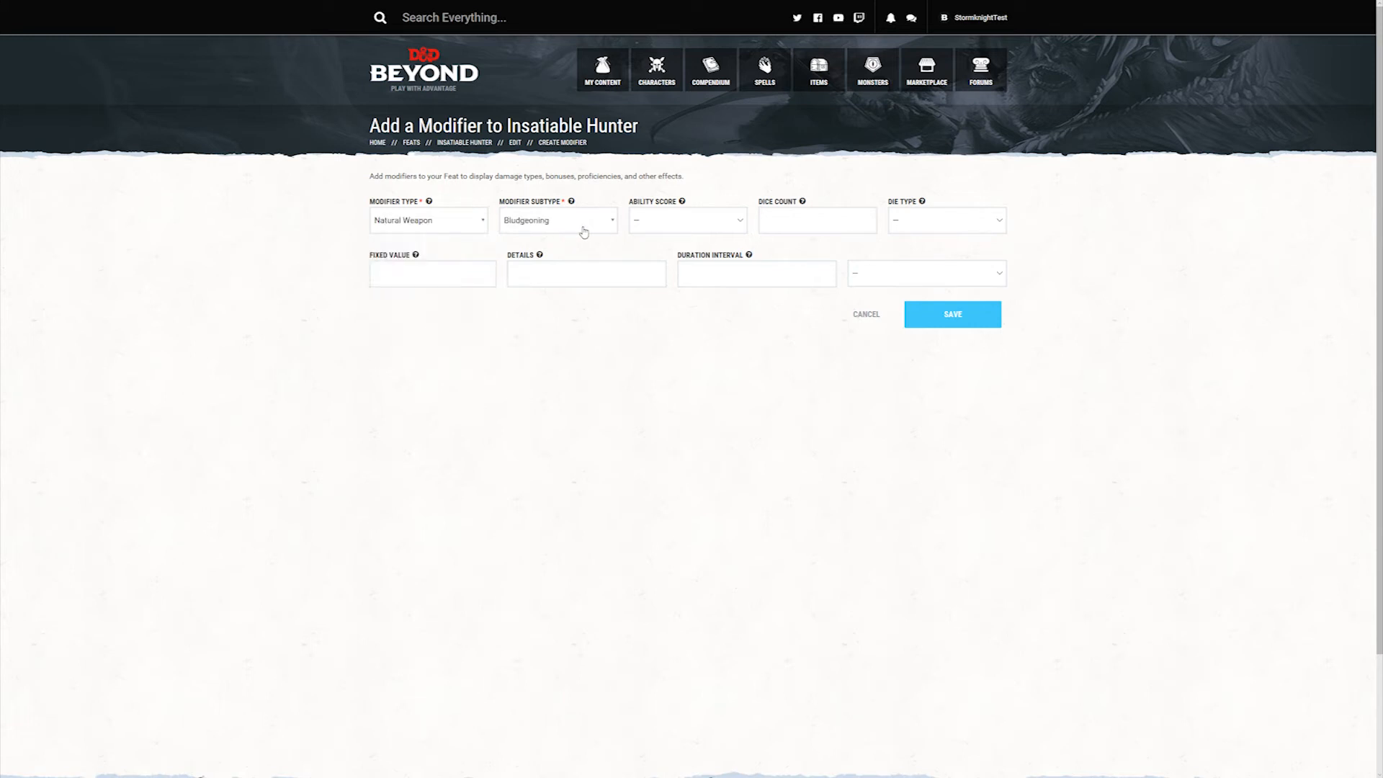
Step: Set the natural weapon modifier's subtype to Slashing and its ability score to DEX
left_click(607, 224)
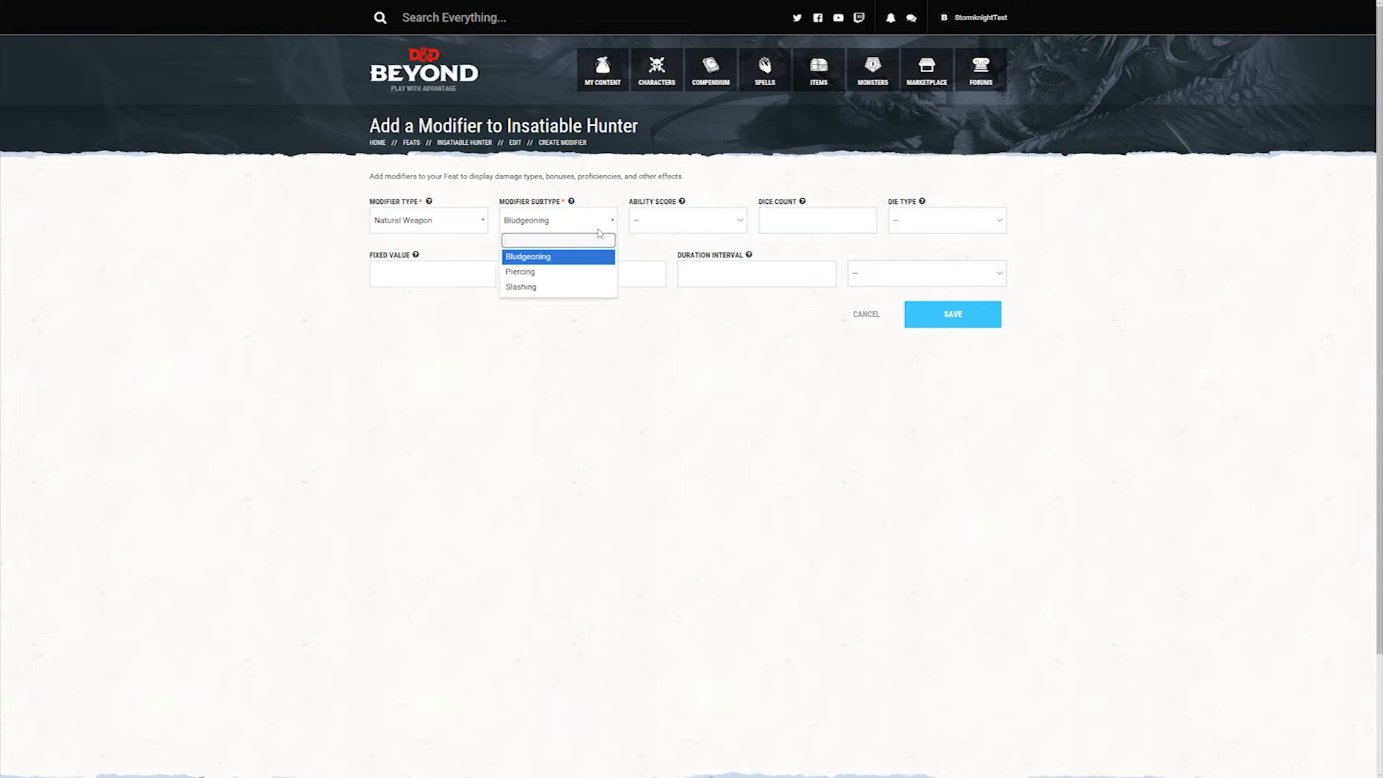
left_click(584, 290)
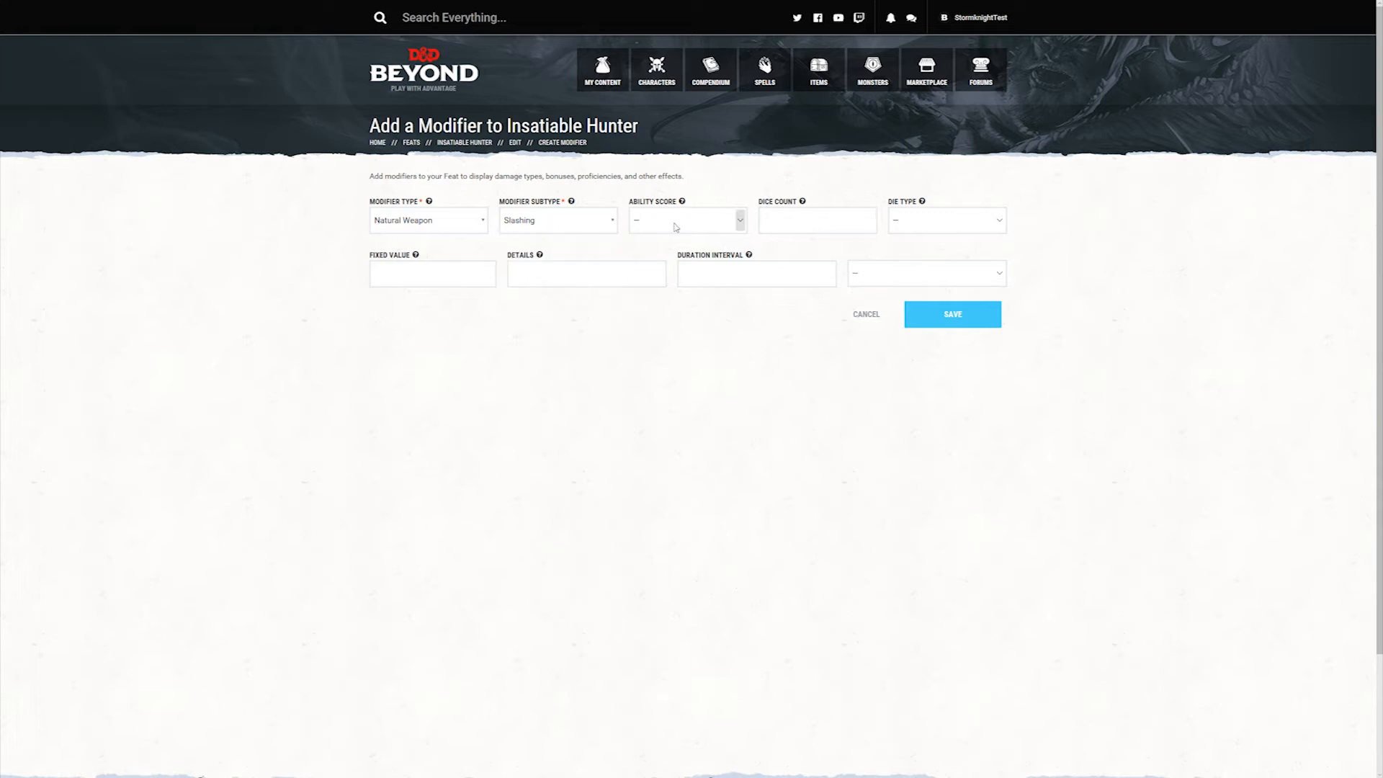
left_click(740, 220)
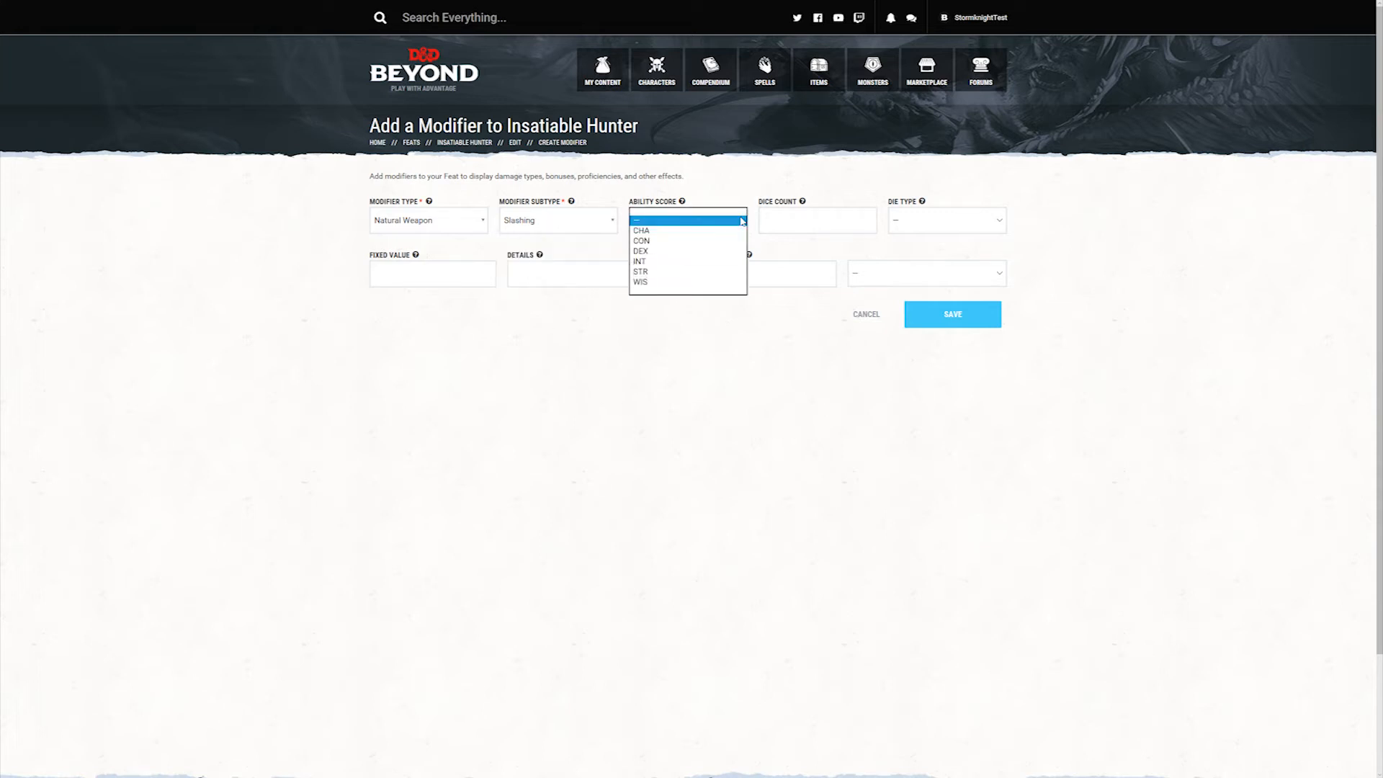
left_click(706, 251)
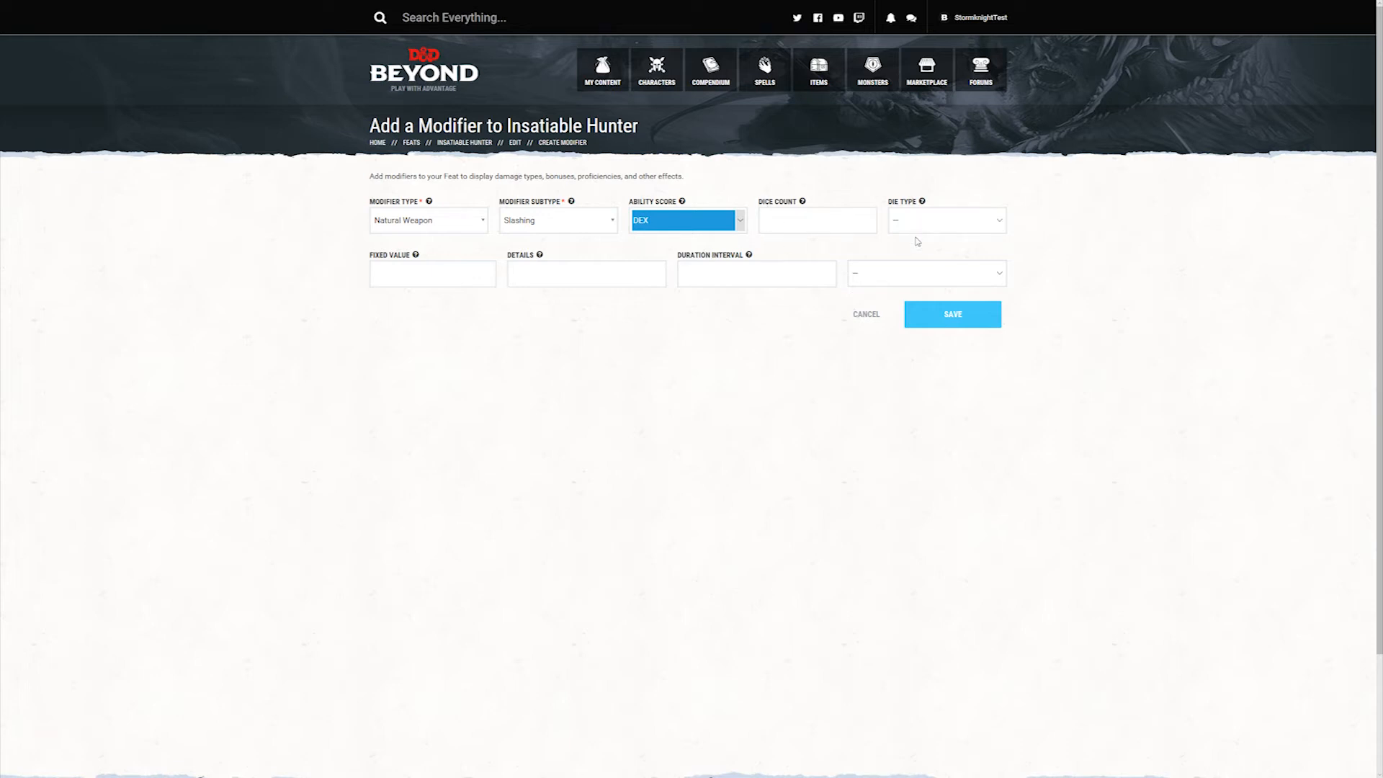
Step: Give the natural weapon a dice count of 1 and a die type of d6
left_click(805, 219)
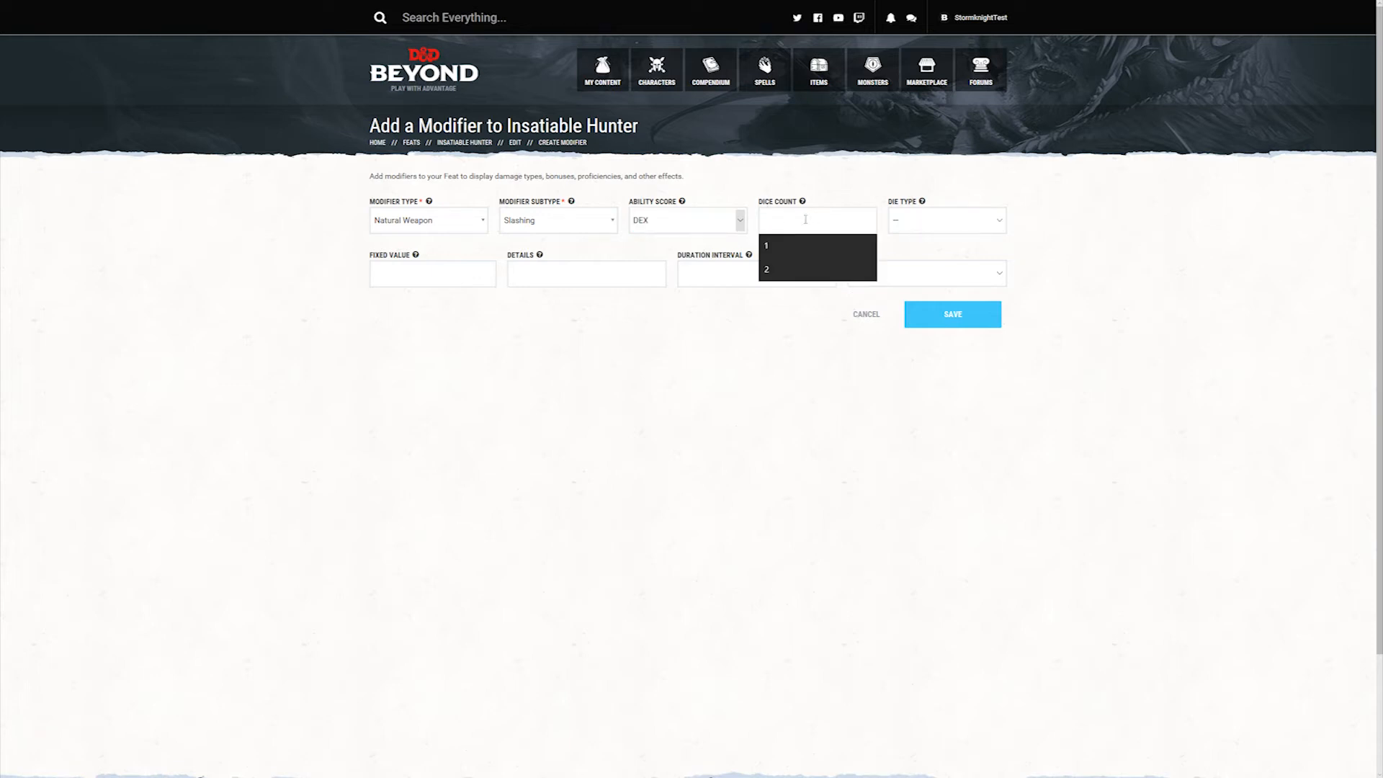
type("1")
left_click(935, 223)
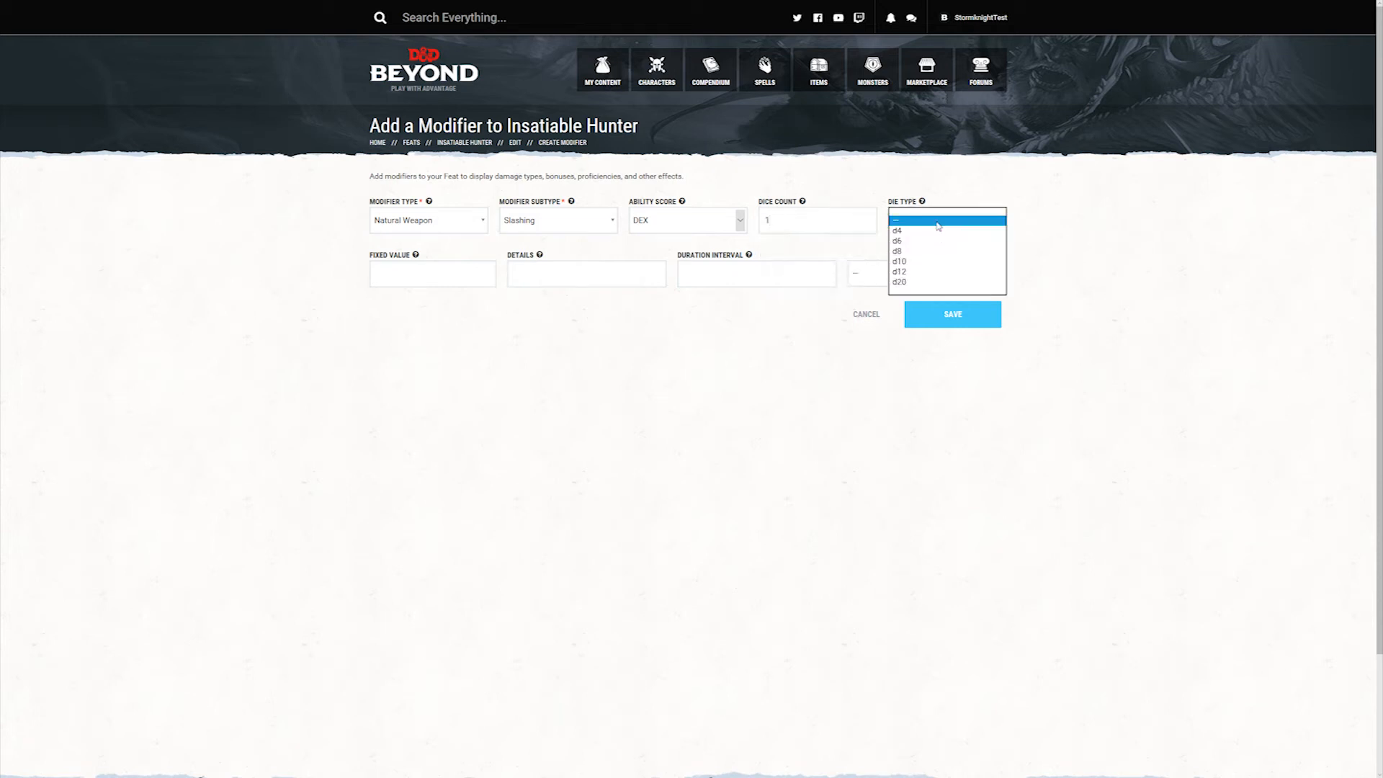
left_click(937, 243)
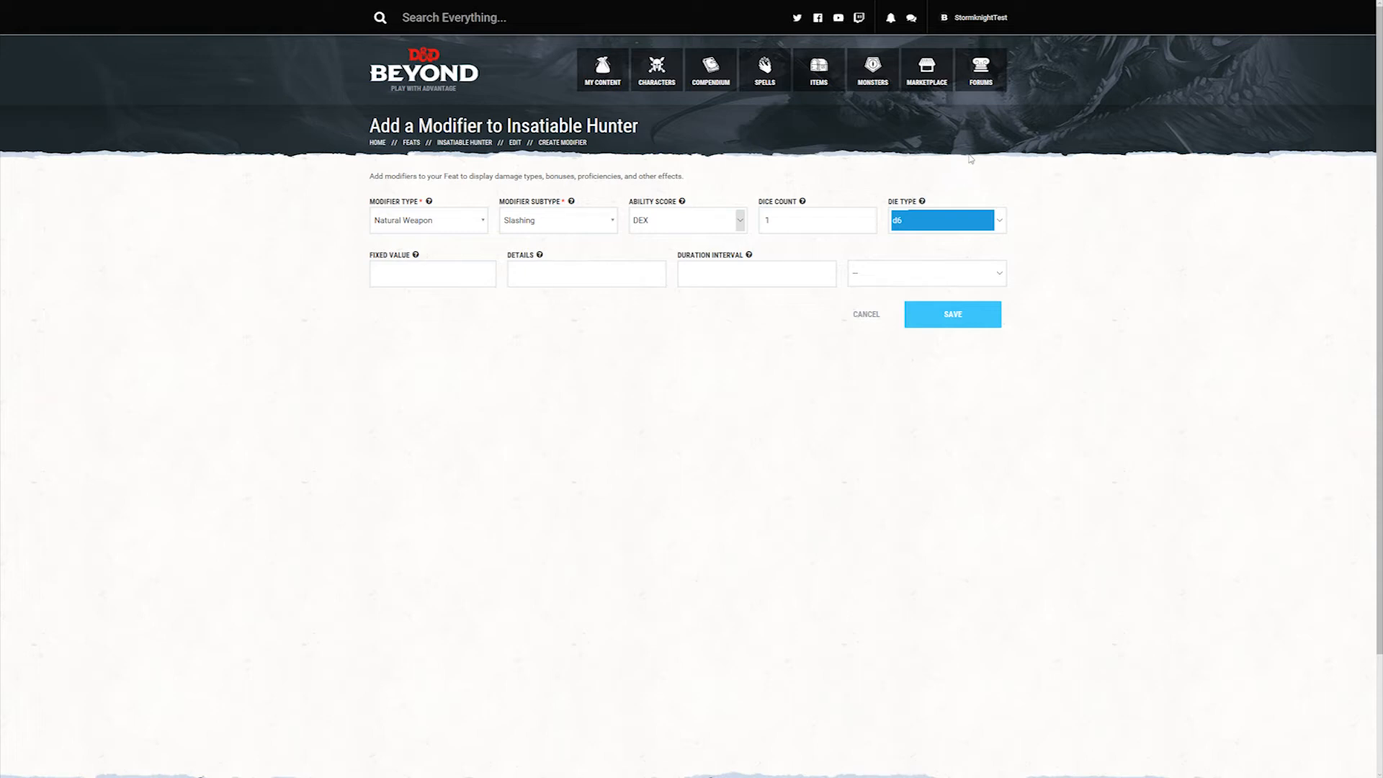
left_click(412, 265)
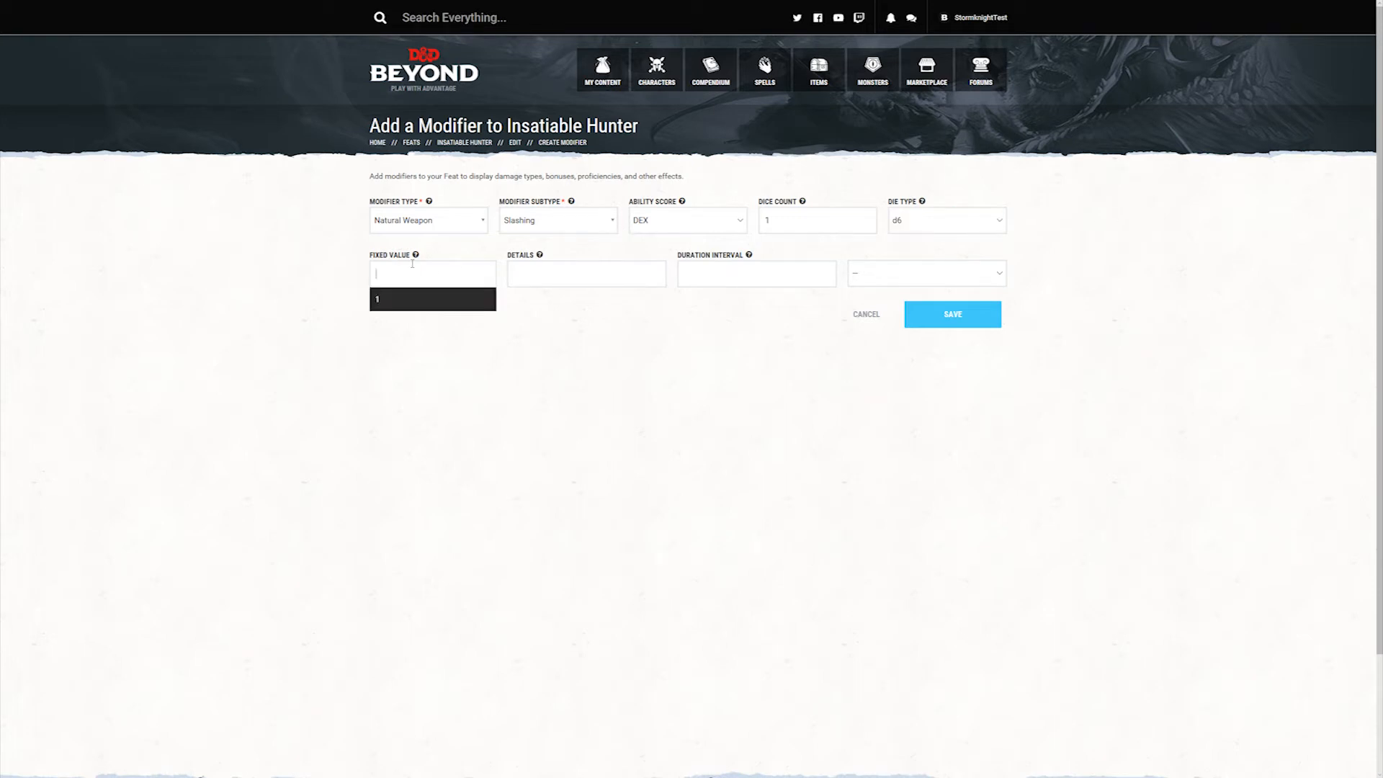
type("2")
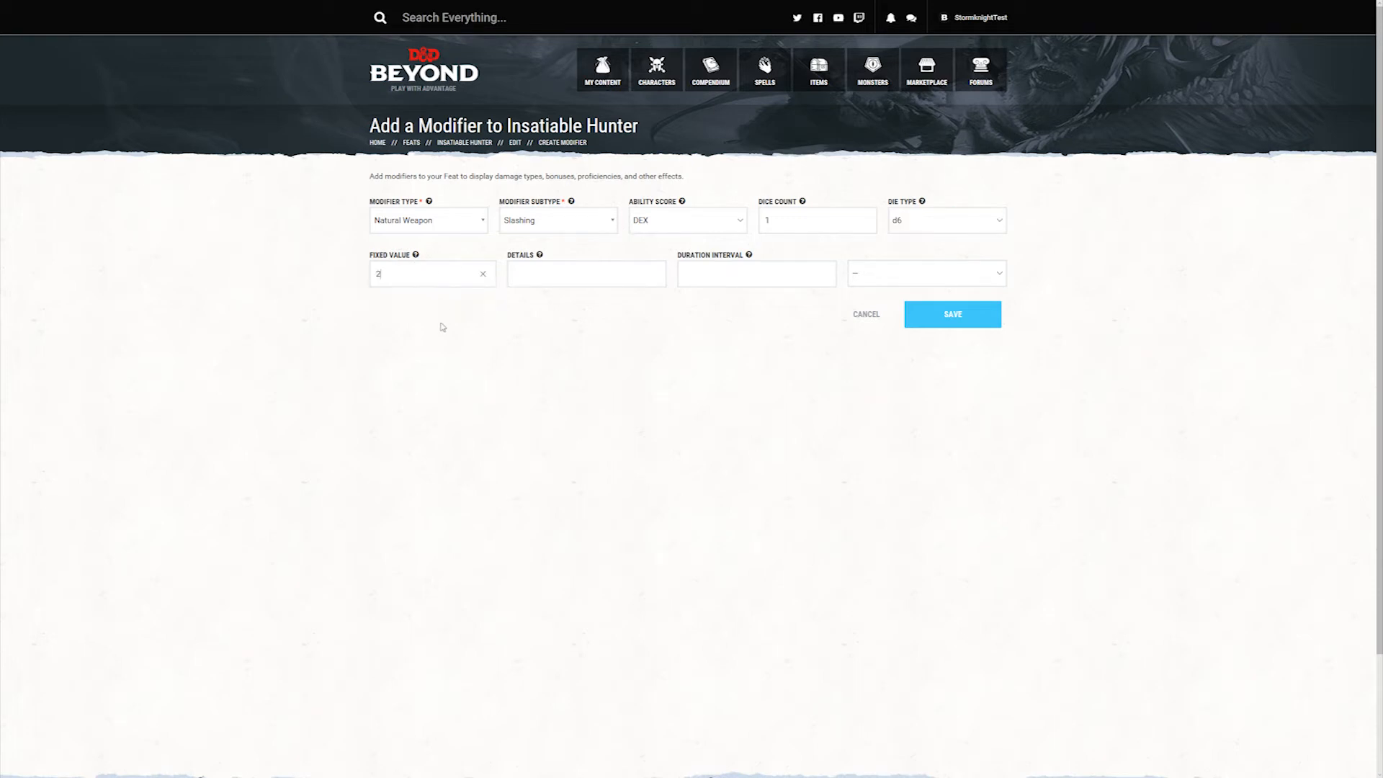
left_click(483, 275)
left_click(671, 375)
Step: Save the slashing natural weapon modifier
left_click(960, 318)
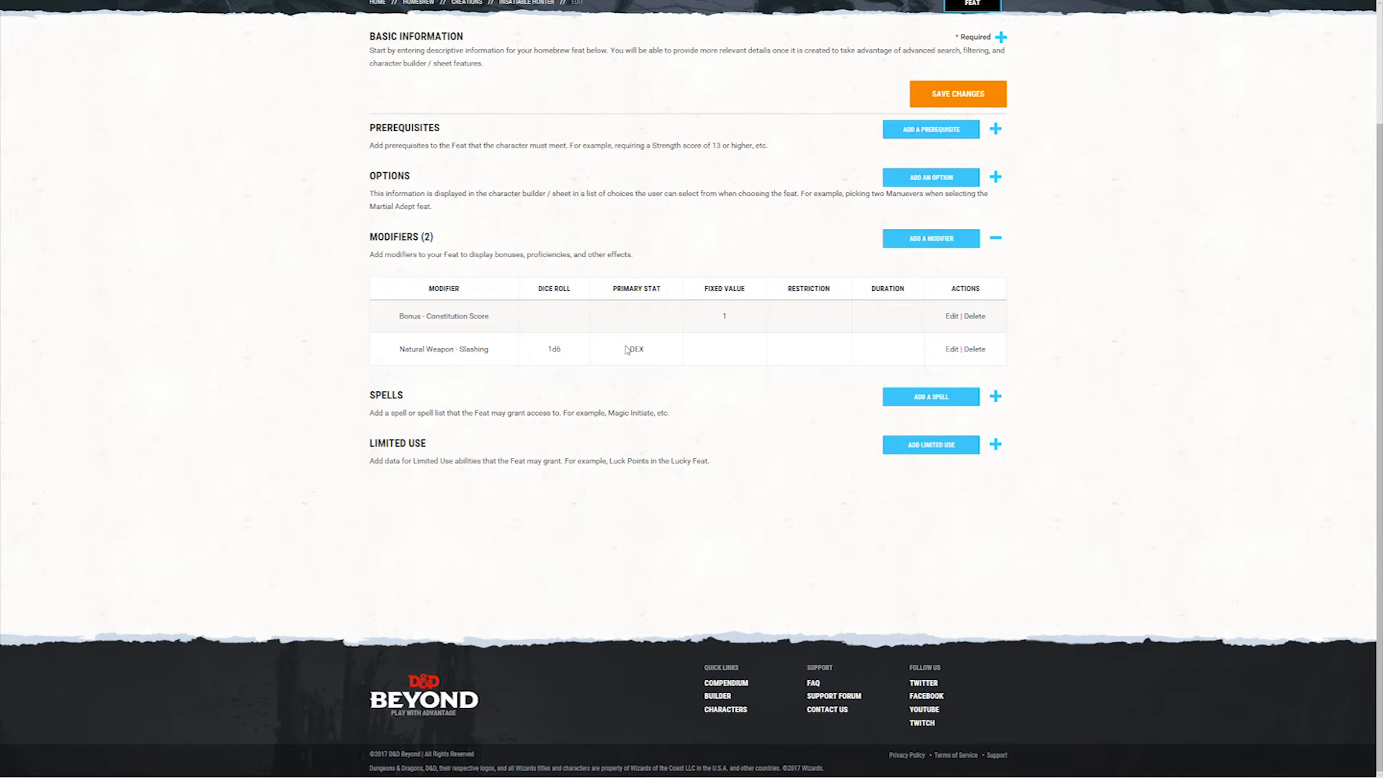
Step: Add a third modifier to the feat and set its type to Set
scroll(224, 515, "up", 2)
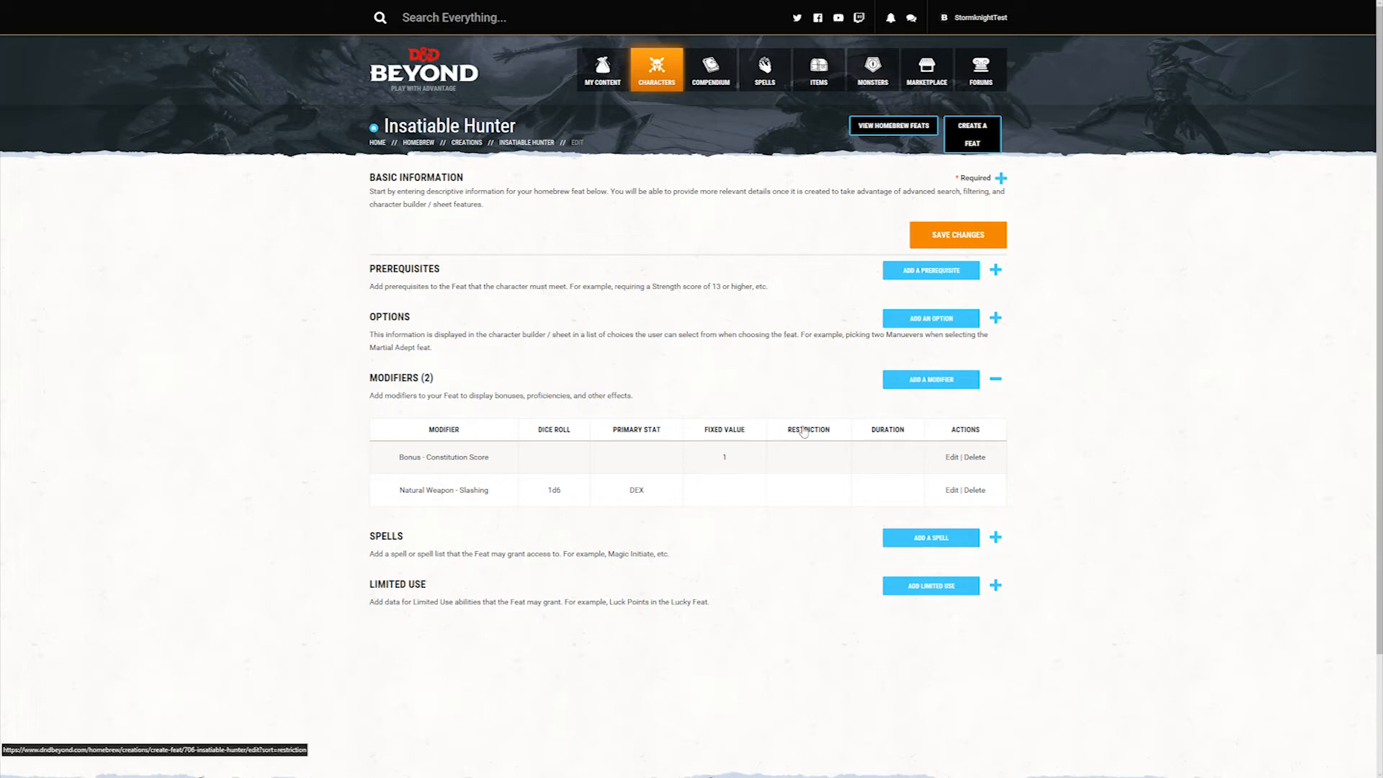
left_click(951, 381)
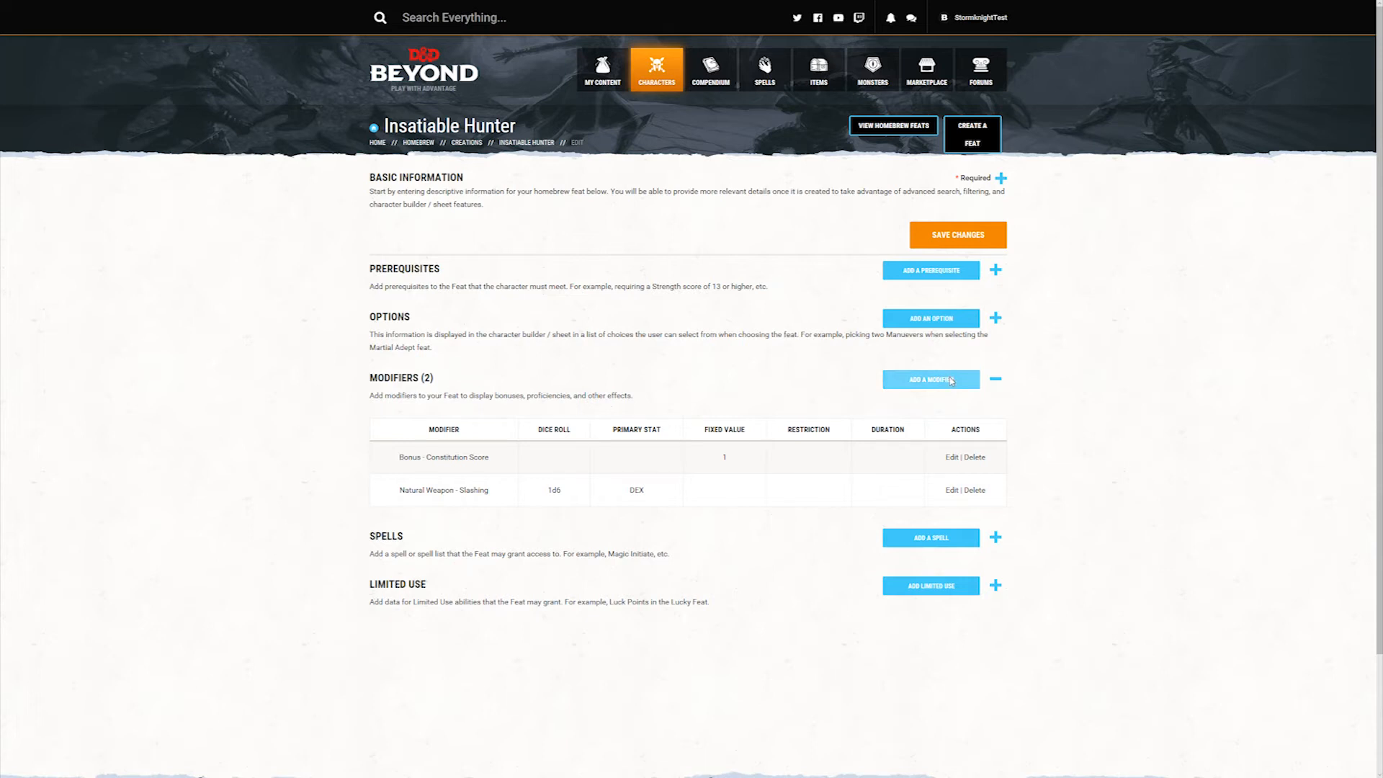
left_click(454, 227)
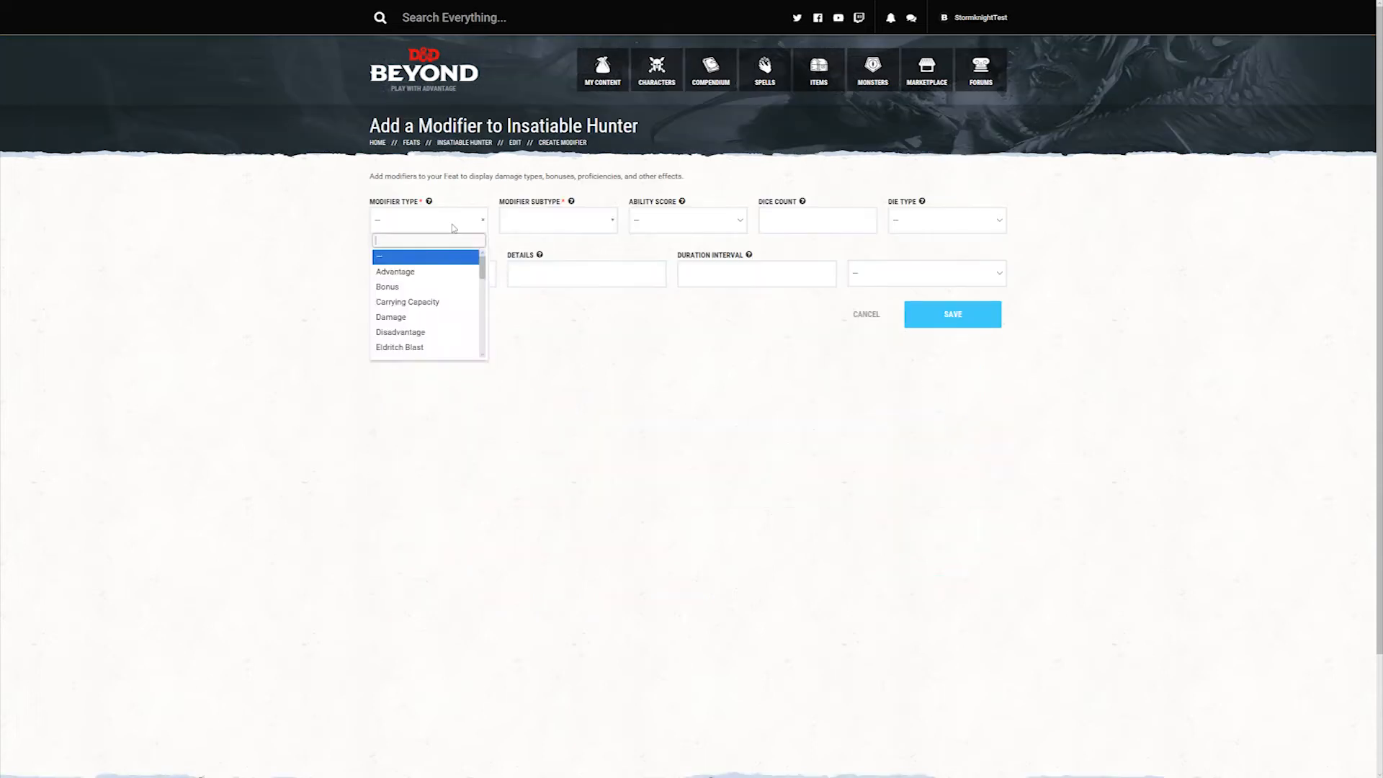
scroll(431, 306, "down", 8)
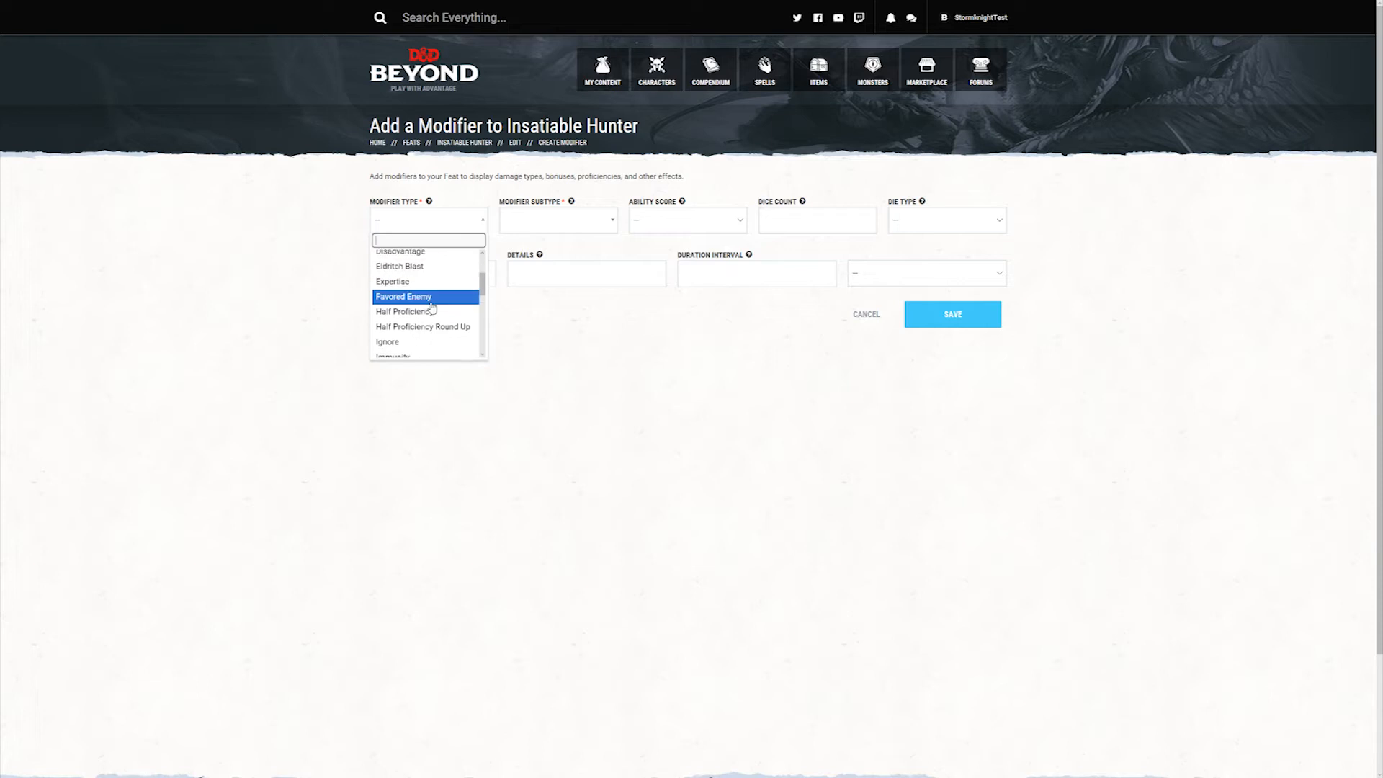
scroll(431, 308, "down", 1)
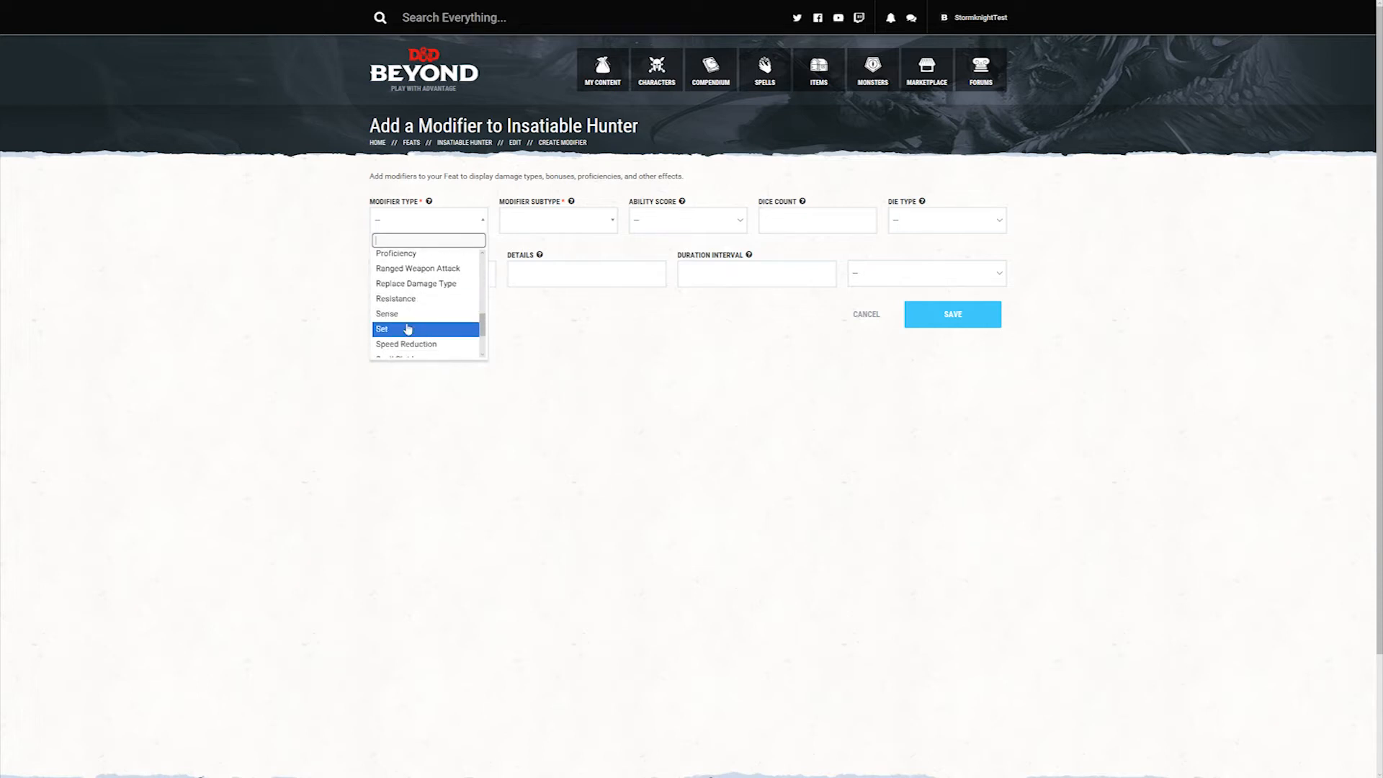
left_click(405, 333)
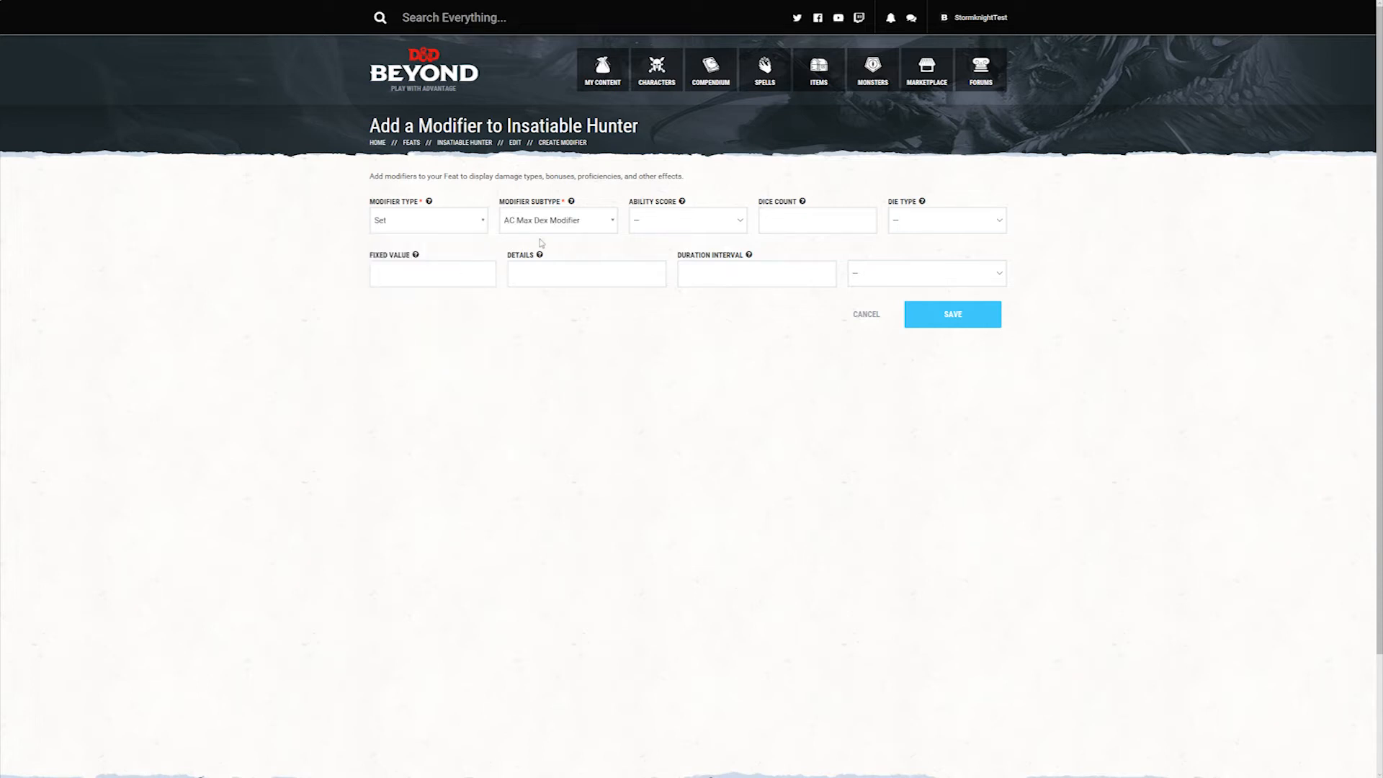
Step: Set the new modifier's subtype to Unarmored Armor Class
left_click(611, 225)
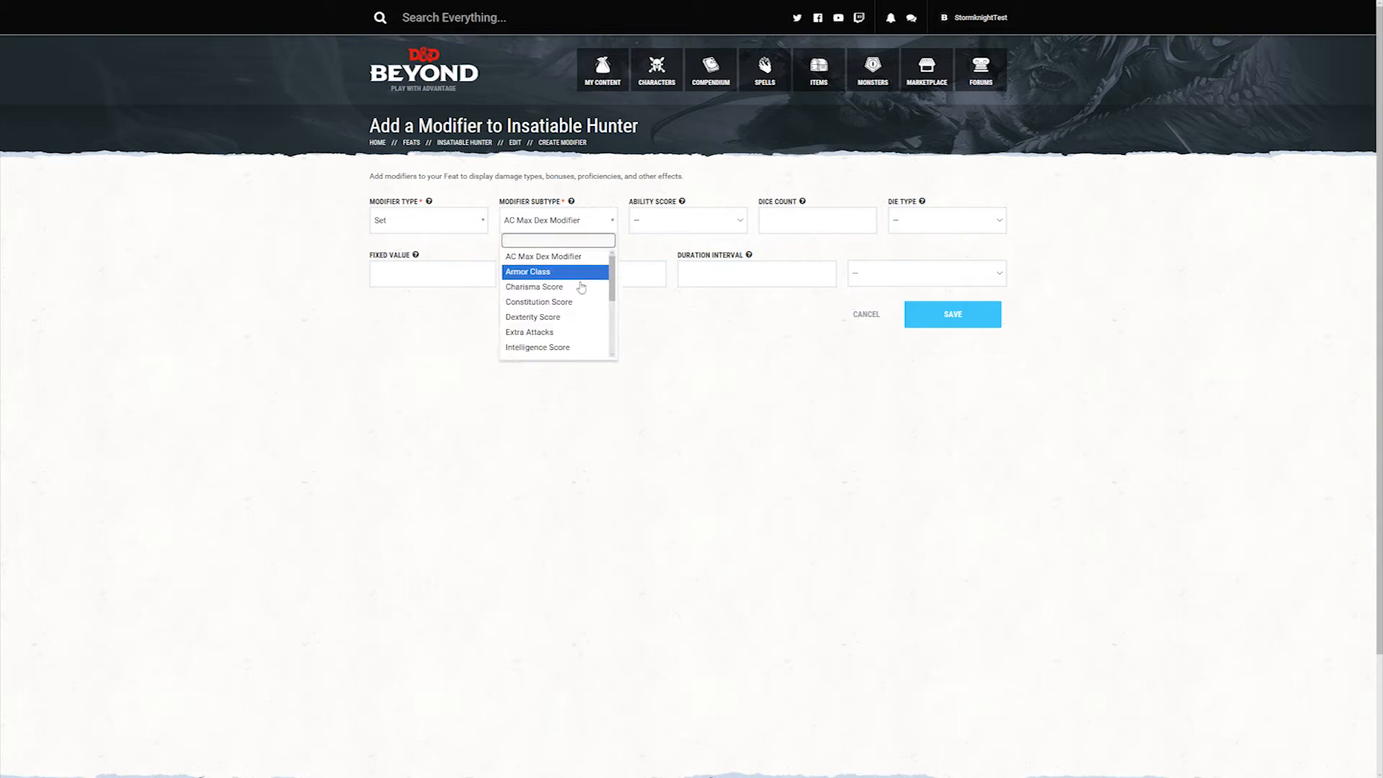
scroll(577, 298, "down", 1)
scroll(570, 299, "up", 1)
scroll(569, 298, "down", 3)
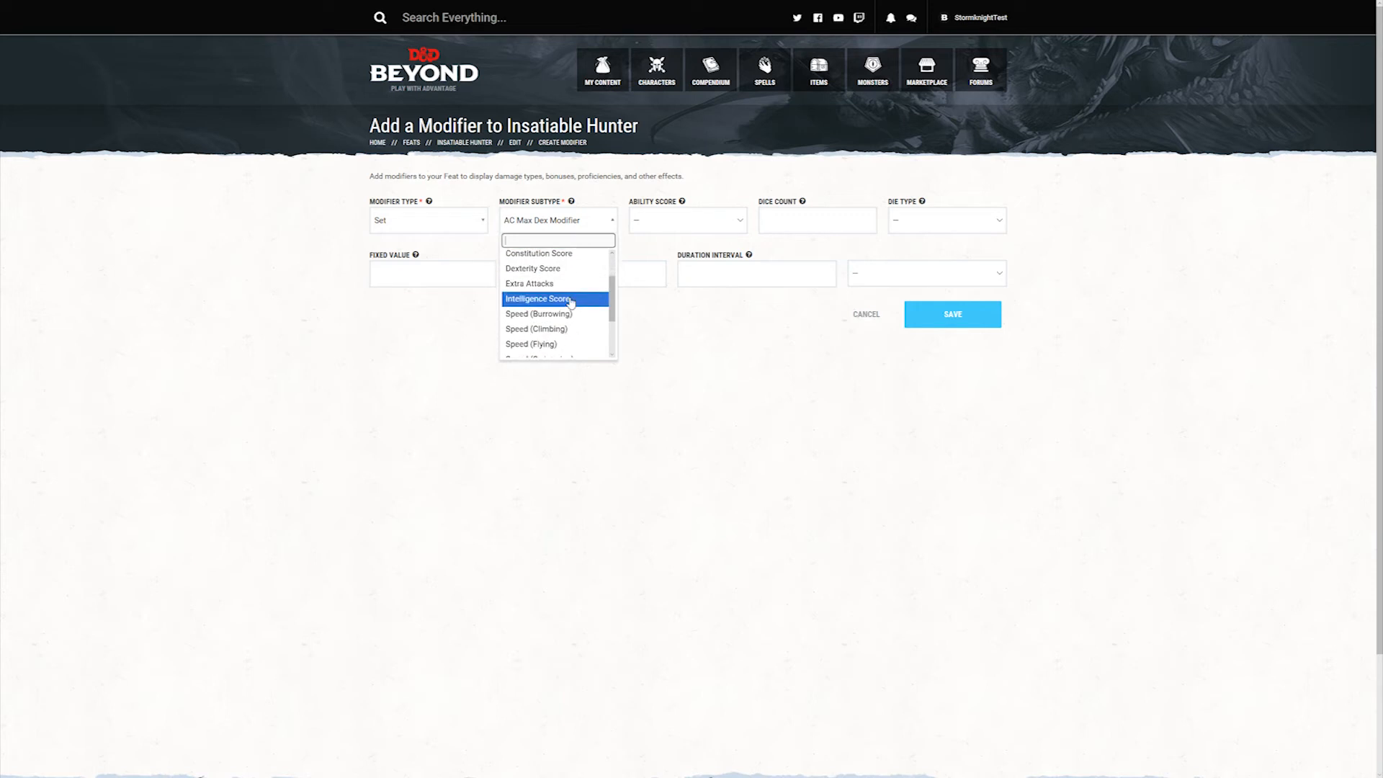
scroll(568, 301, "down", 5)
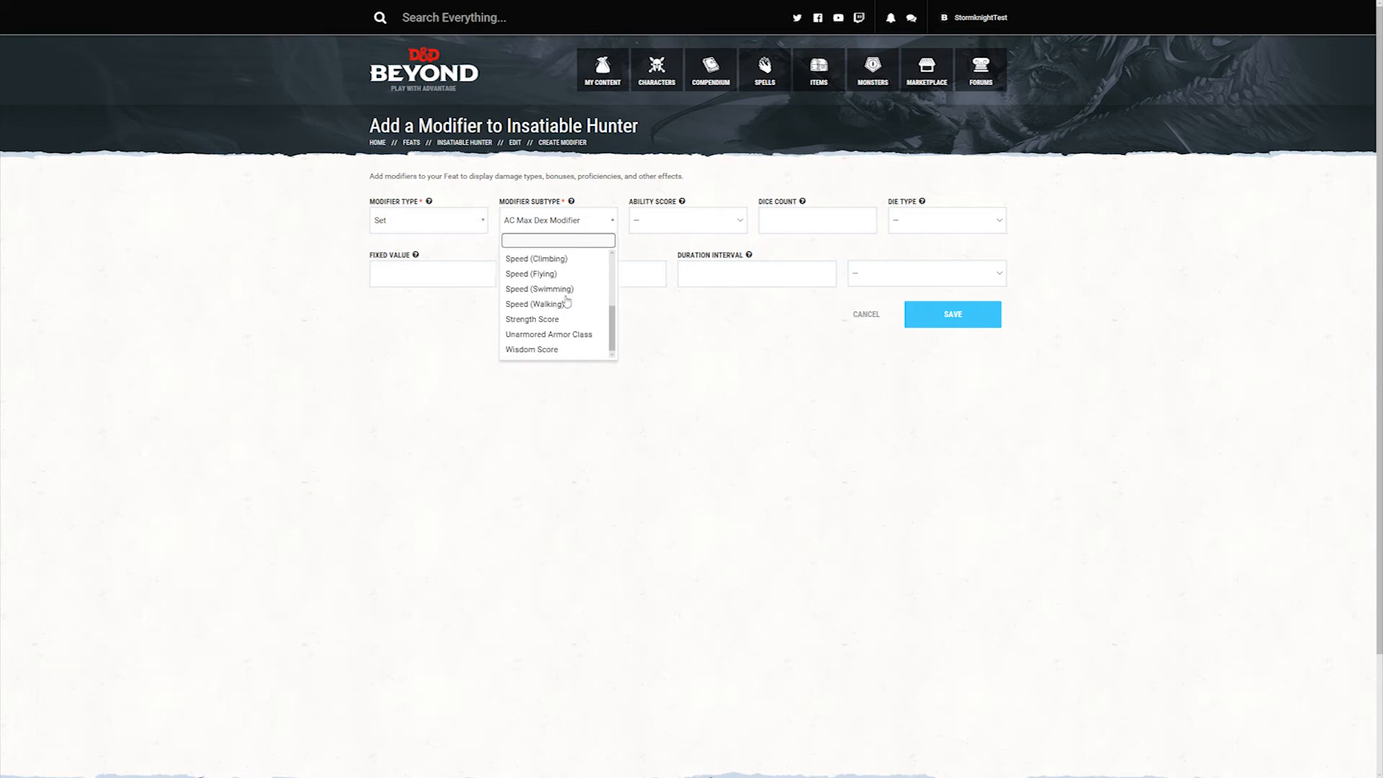
left_click(586, 336)
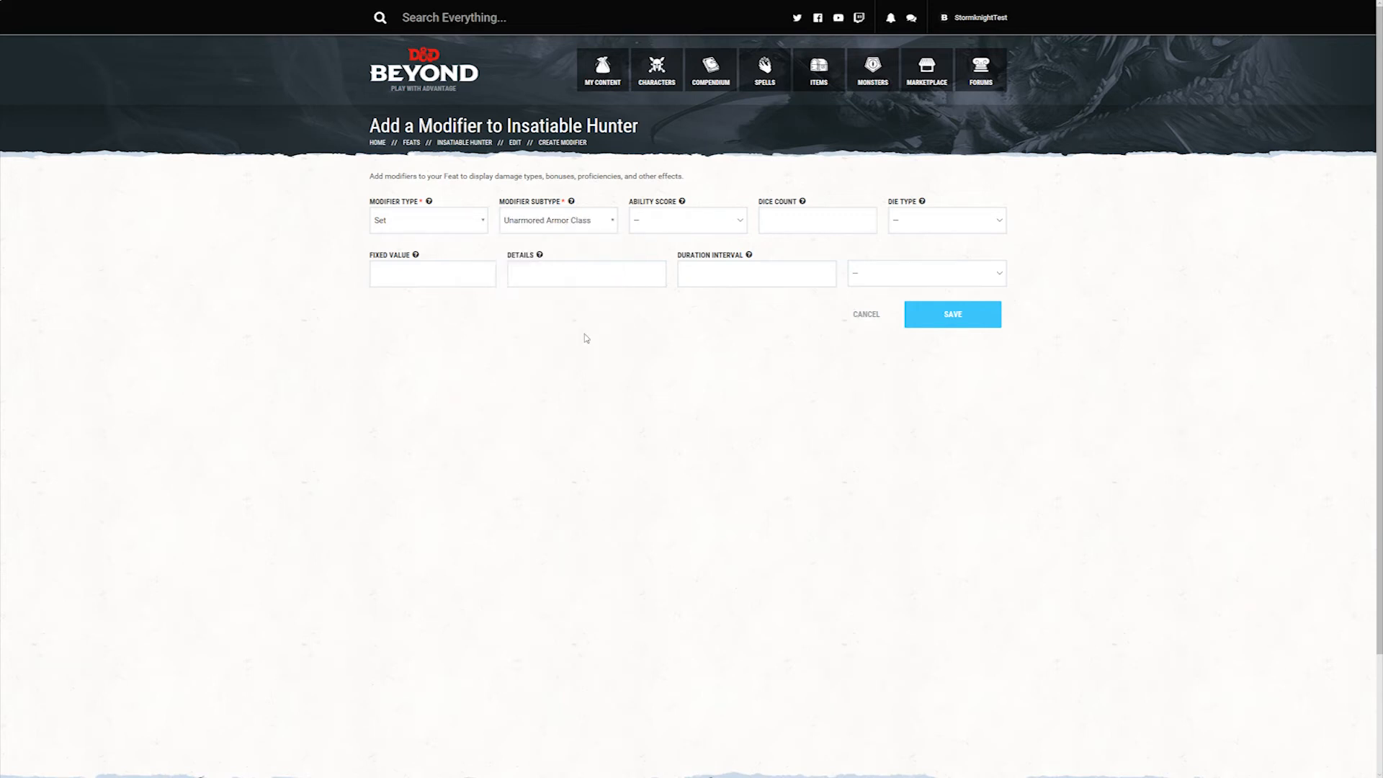
Step: Set the Unarmored Armor Class modifier's ability score to CON and save the modifier
left_click(740, 222)
left_click(690, 245)
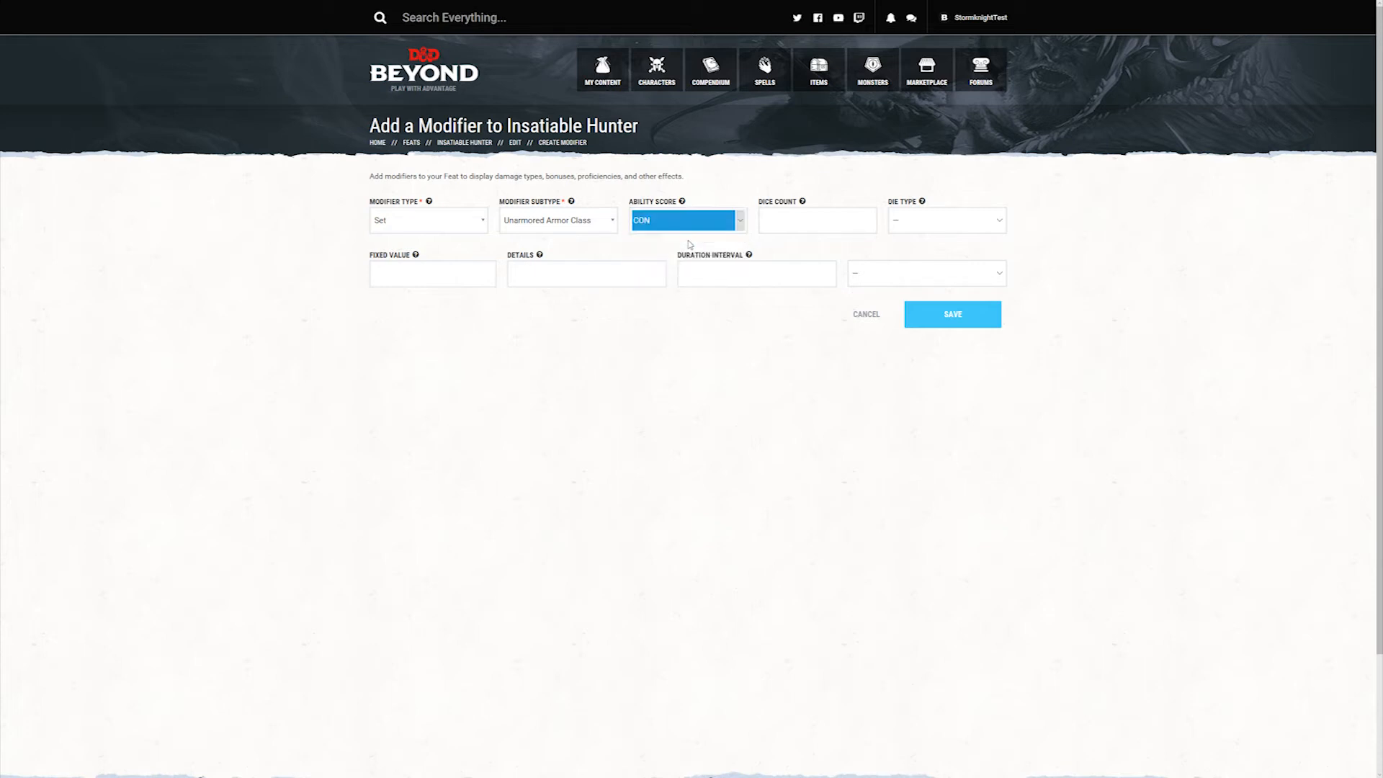
left_click(639, 242)
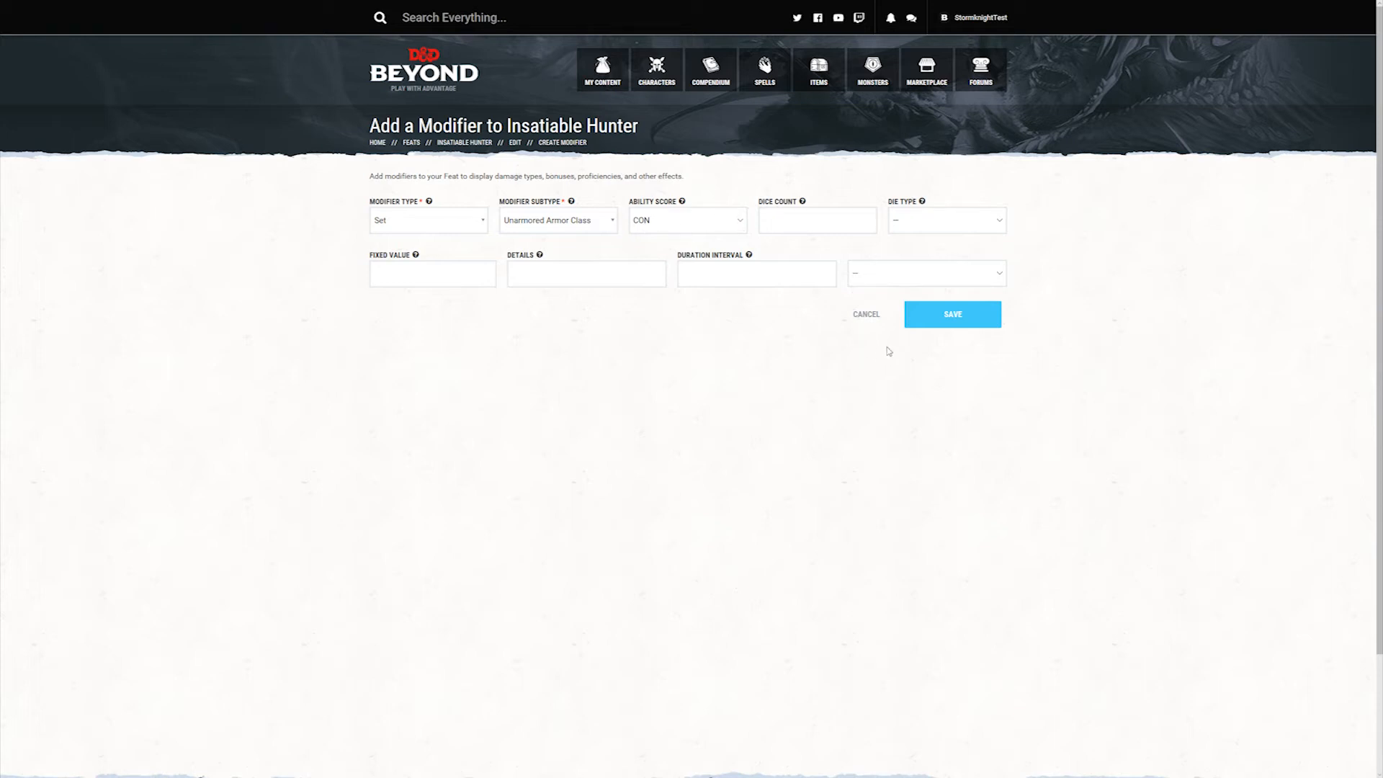
left_click(962, 317)
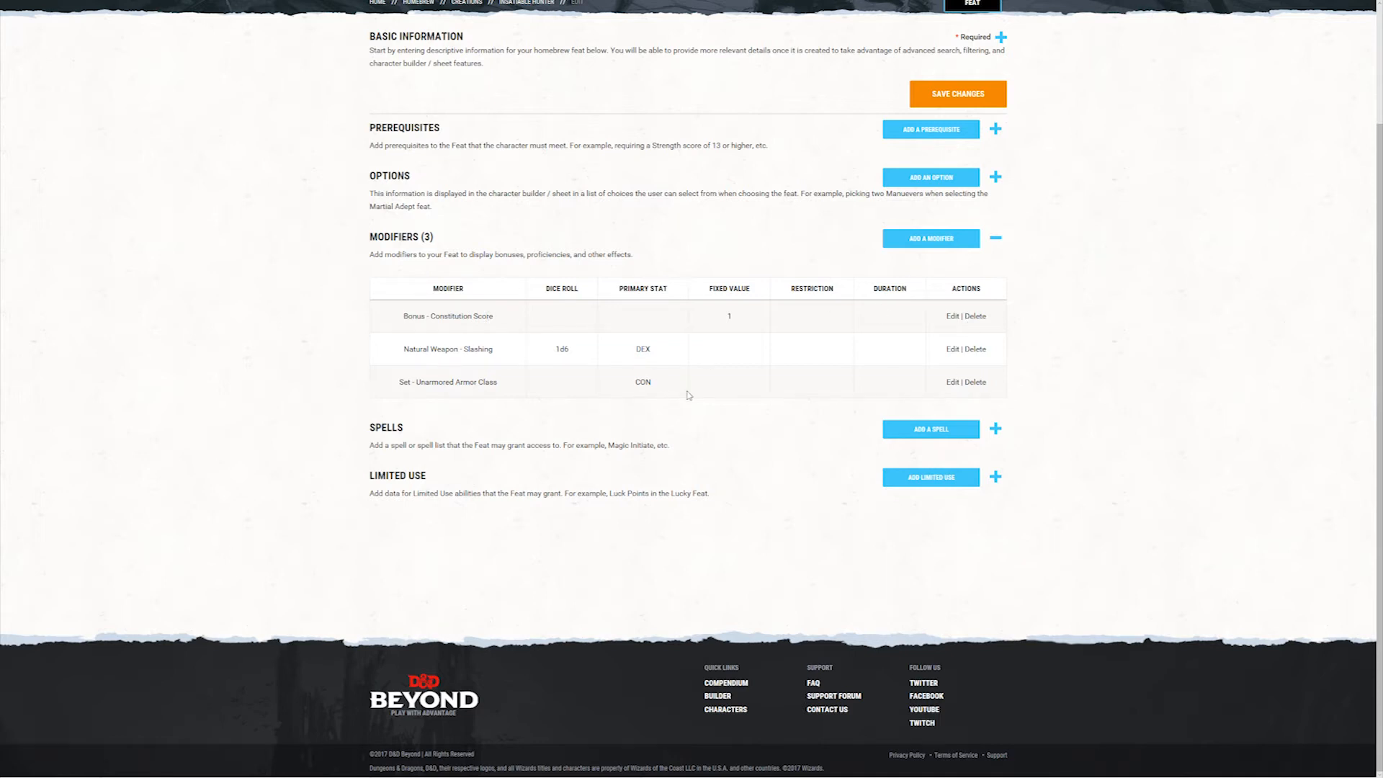
Step: Save the feat's changes and extend its description with "You gain the following benefits:"
scroll(652, 417, "up", 2)
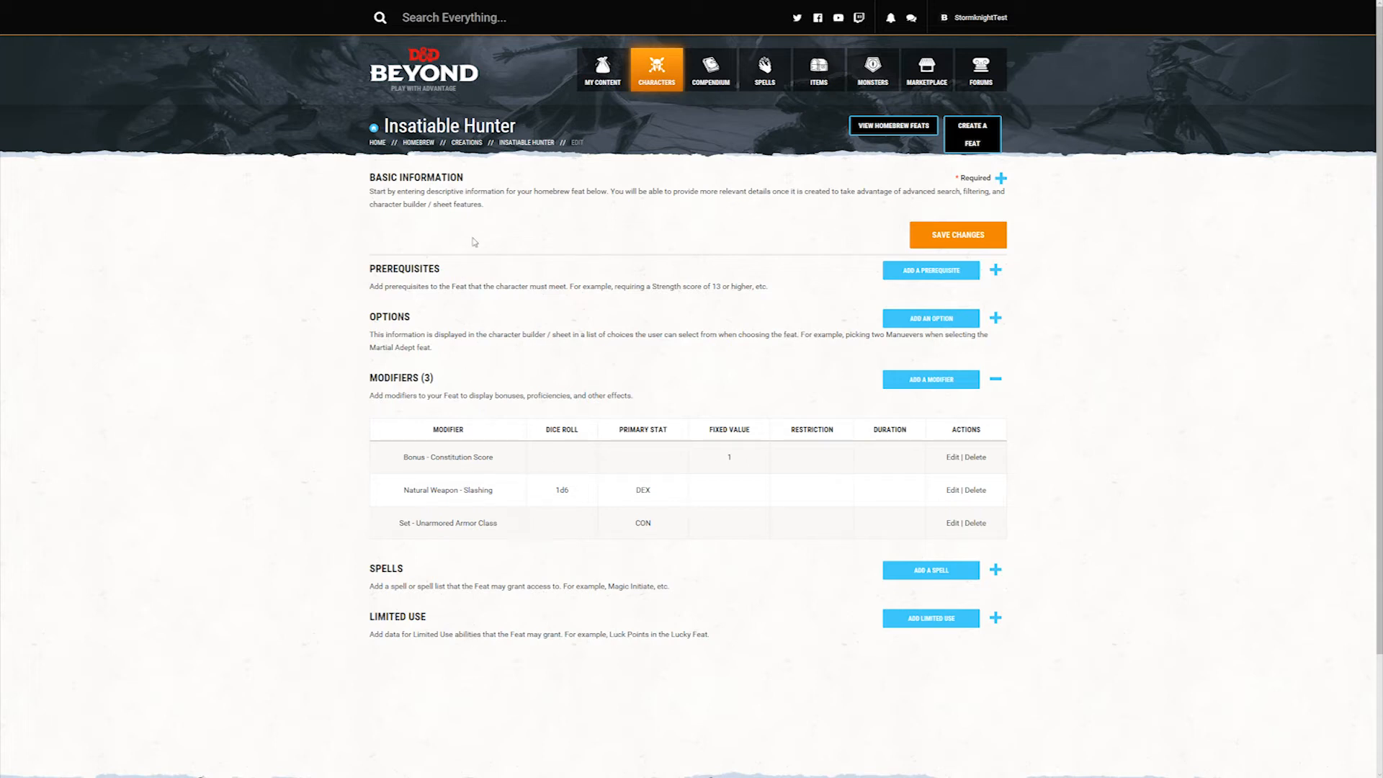
left_click(965, 236)
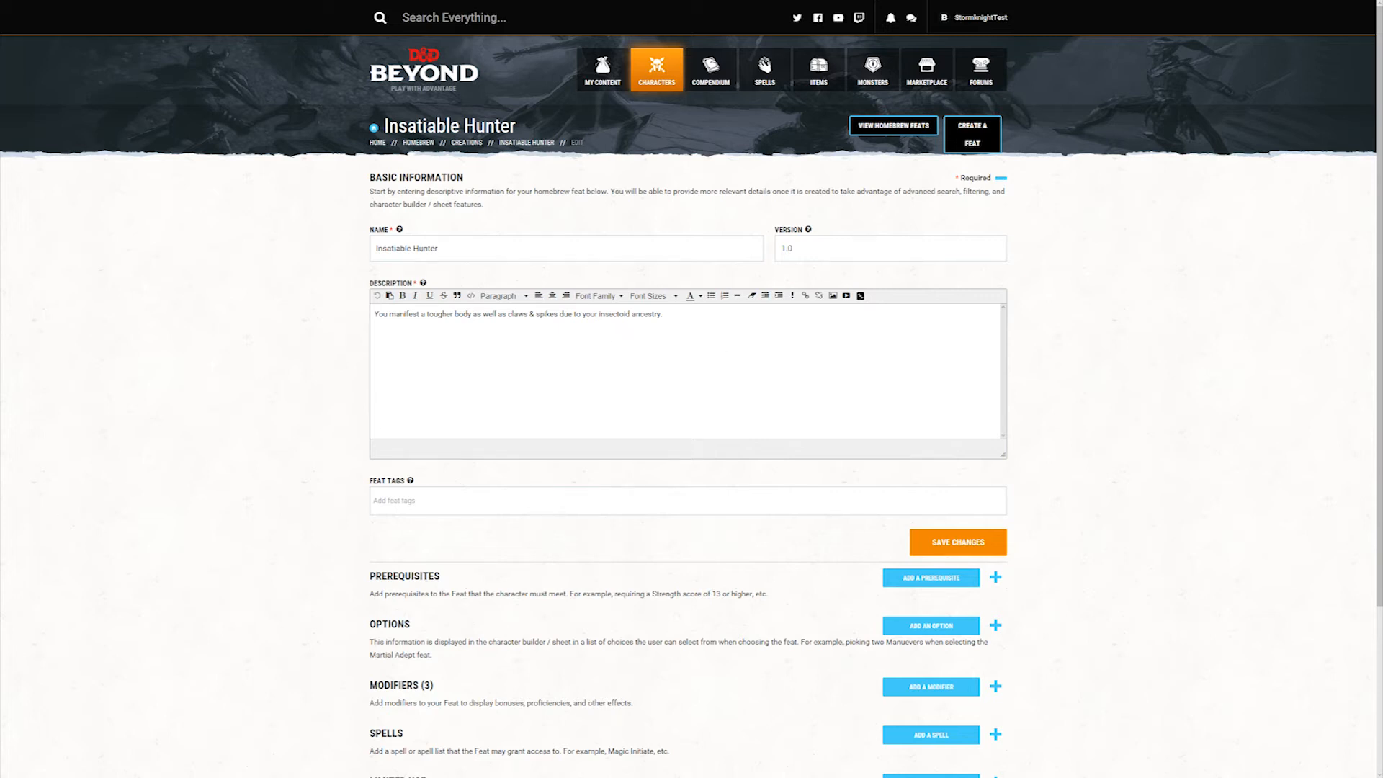
type("You gain the following benefits:")
Step: Start a bulleted list in the description with "Increase your Constitution score by 1, to a maximum of 20."
left_click(712, 296)
type("Increase your ")
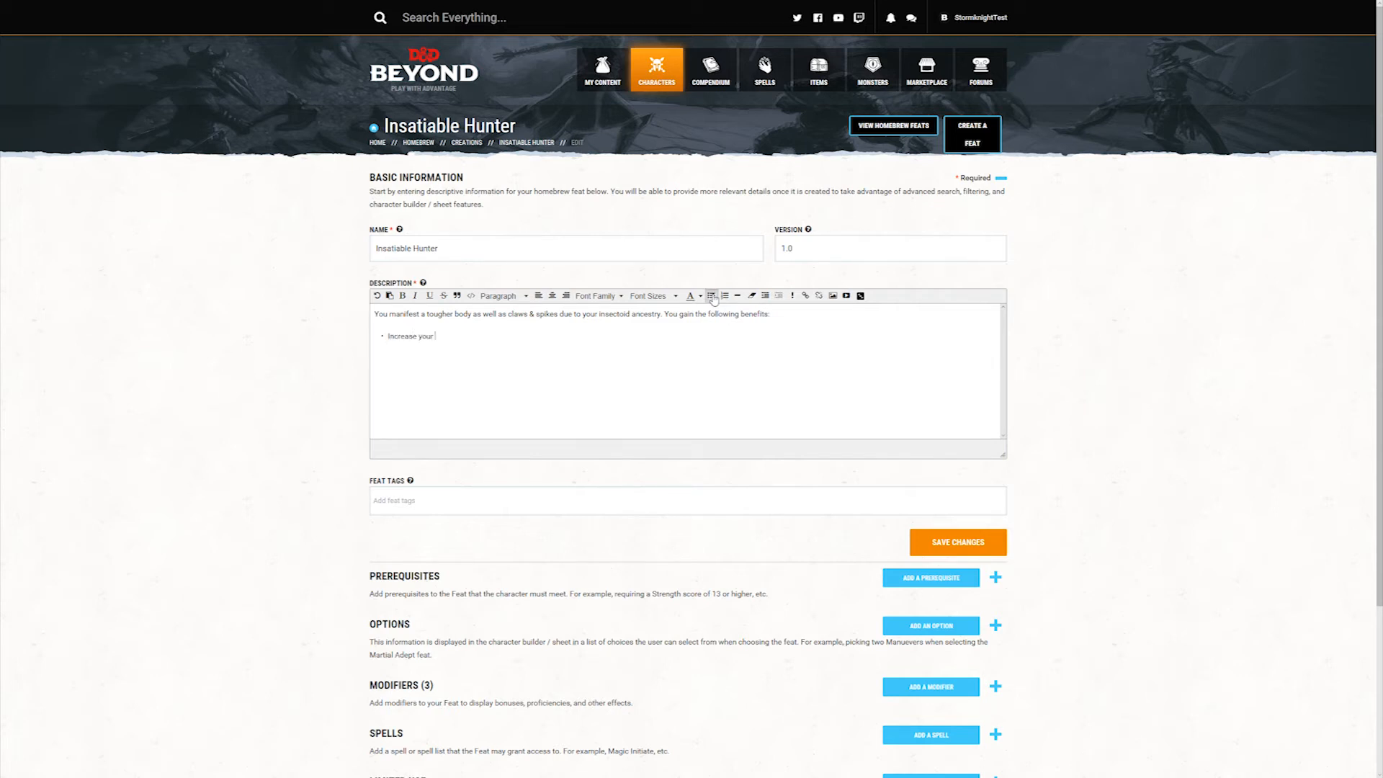
type("Constitution score by 1, to as maximum of 2")
key("BackSpace")
key("End")
Step: Paste two more bullets into the description, on the retractable claws and spikes and on the unarmored AC calculation
key("Return")
type("You manifest retractable claws from the tips of your fingers & spikes from your forearms. Extending or retracting the claws & spikes requires no action. The claws & spikes are natural weapons, which you can use to make unarmed strikes. If you hit with them, you deal slashing damage equal to 1d6 + your Dexterity modifier, instead of the normal bludgeoning damage for an unarmed strike.")
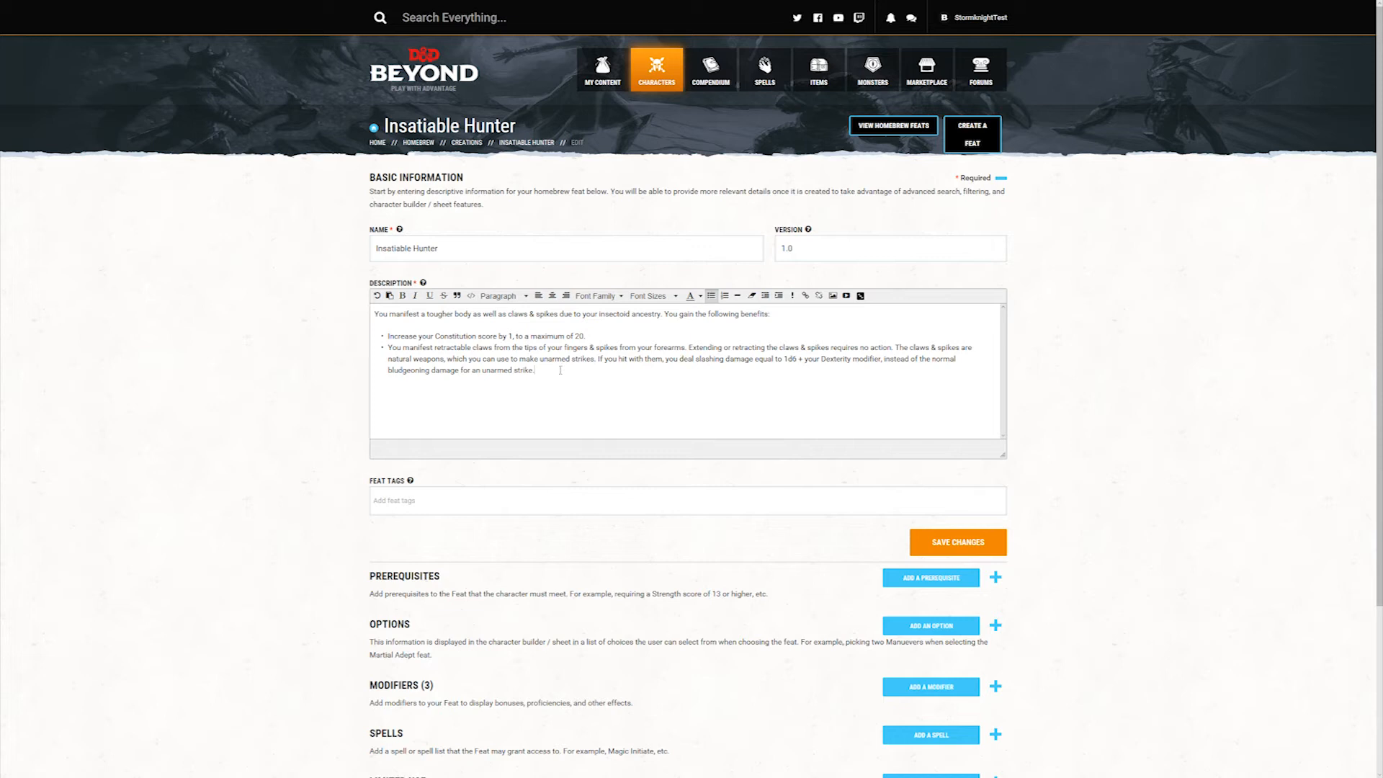
type("Your body toughens. While you aren't wearing armor, you can calculate your AC as 10 + your Constitution modifier + your Dexterity modifier.")
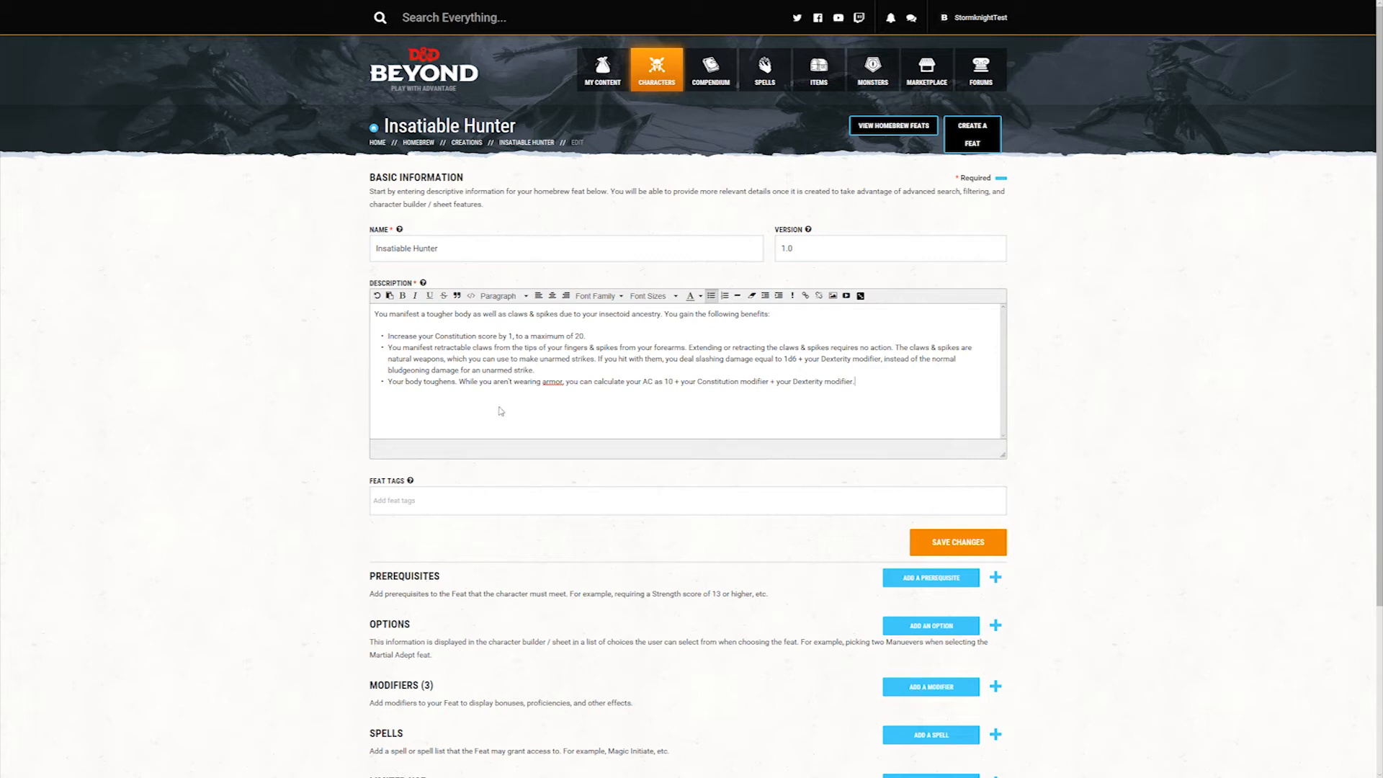
Step: Add the feat tags Combat, Damage and Buff to Insatiable Hunter and save the changes
left_click(420, 500)
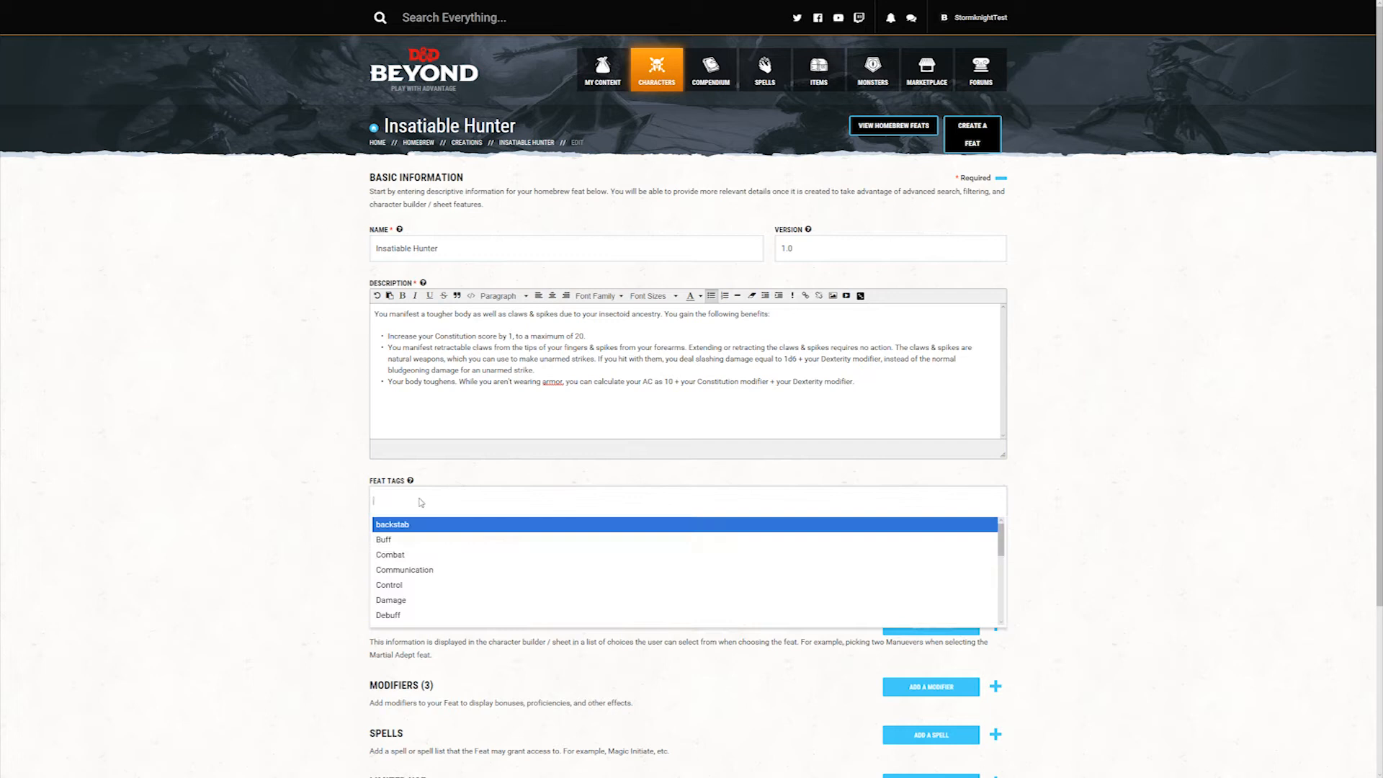
left_click(400, 556)
left_click(445, 517)
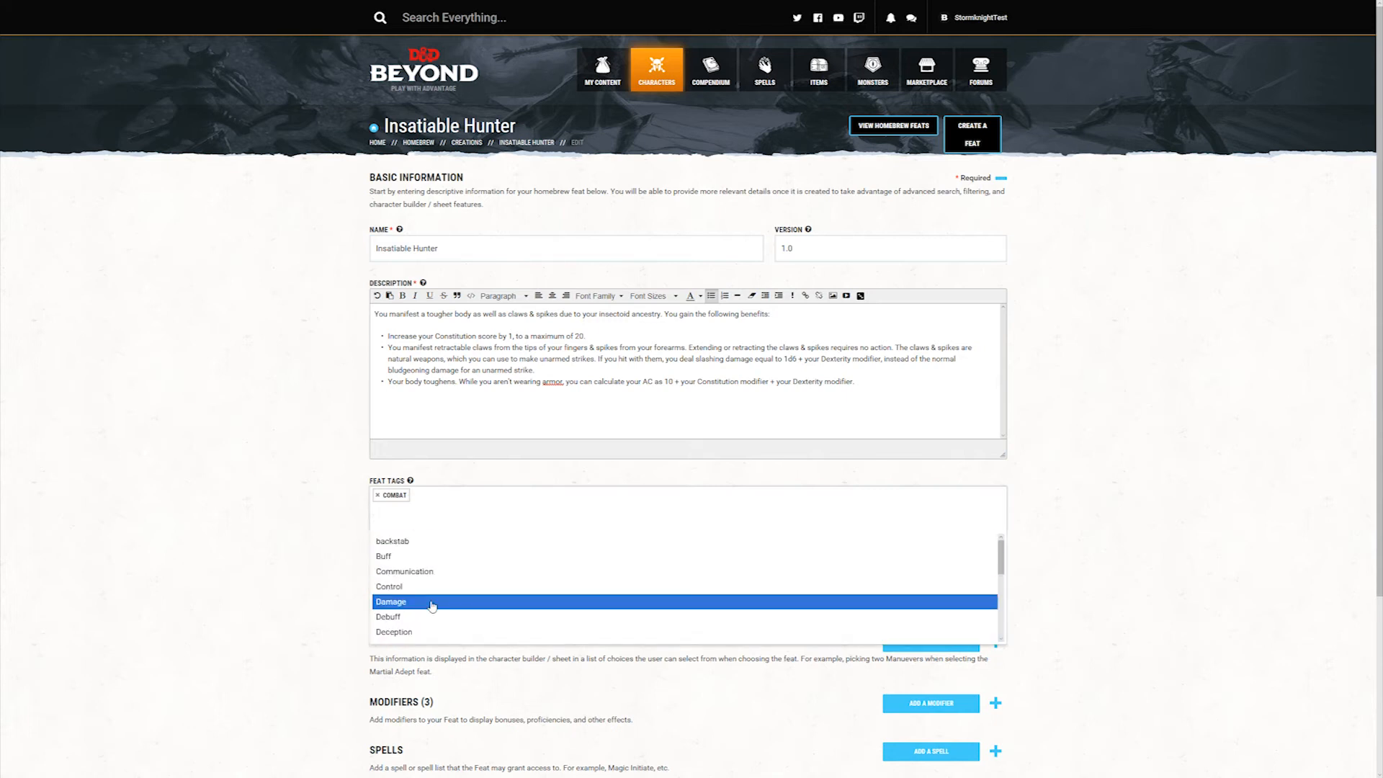
left_click(432, 604)
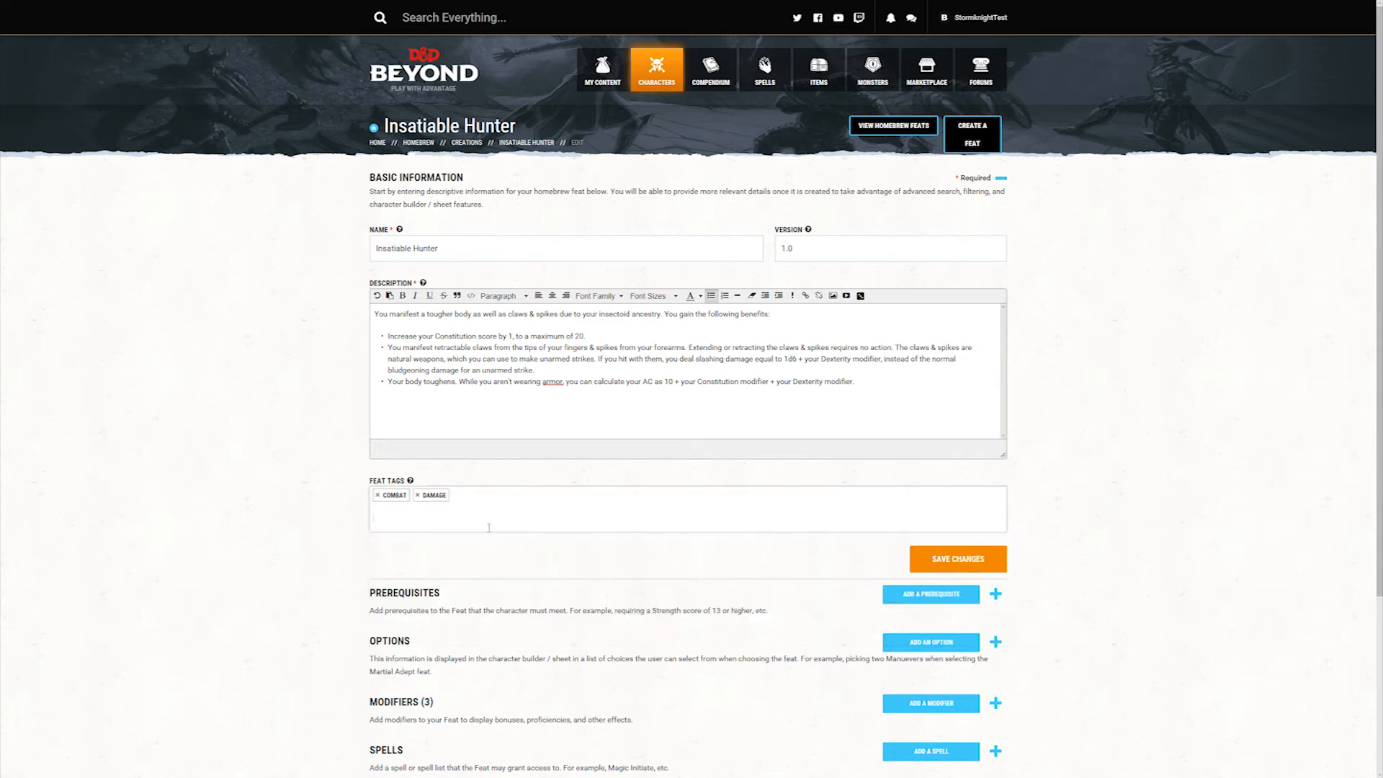
left_click(484, 522)
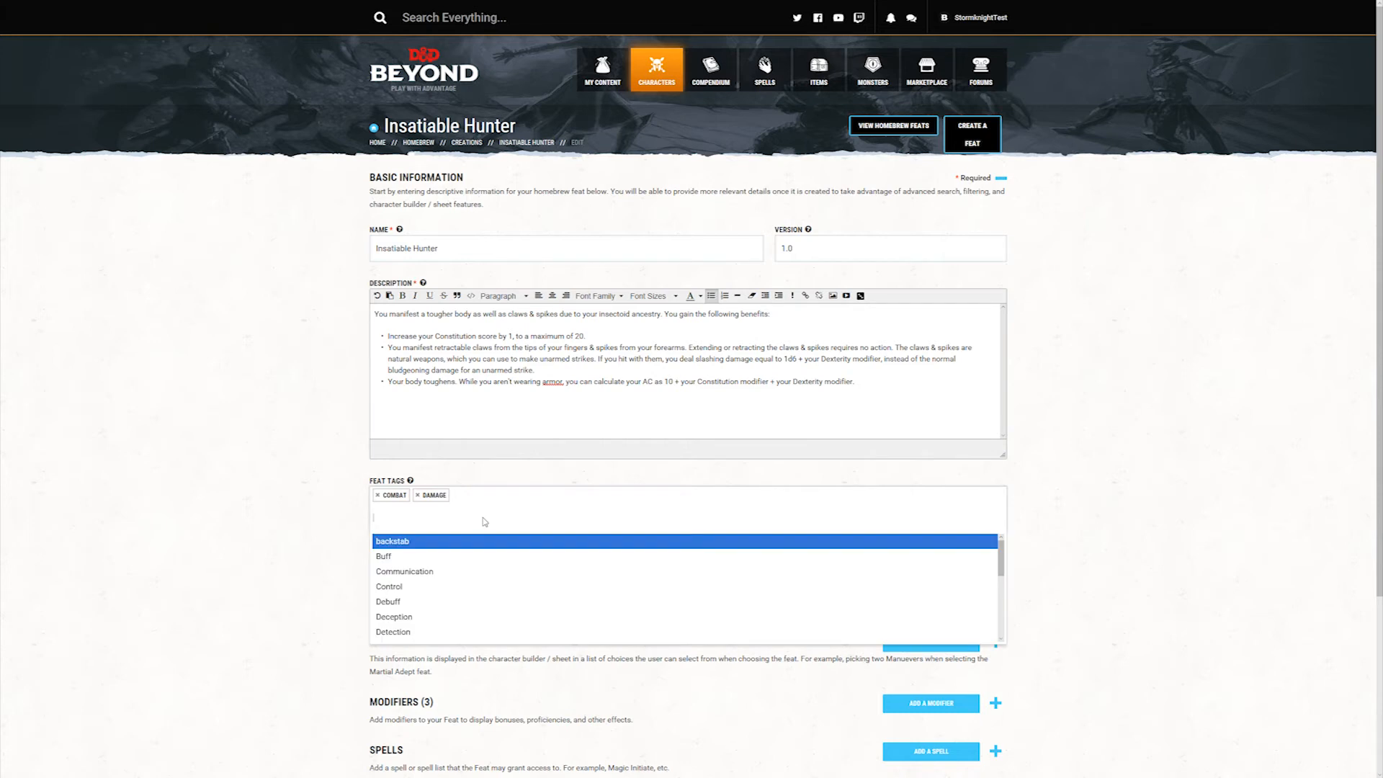
left_click(486, 558)
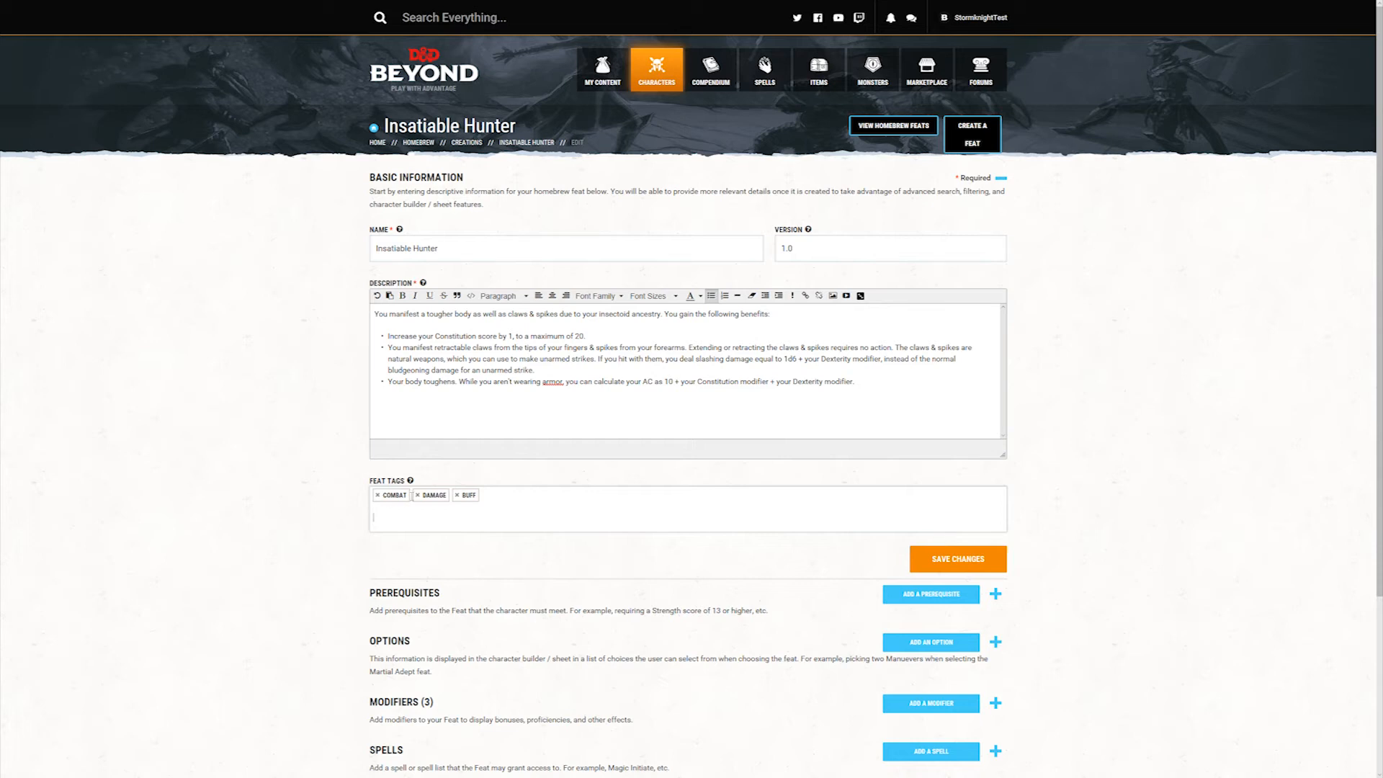
left_click(971, 561)
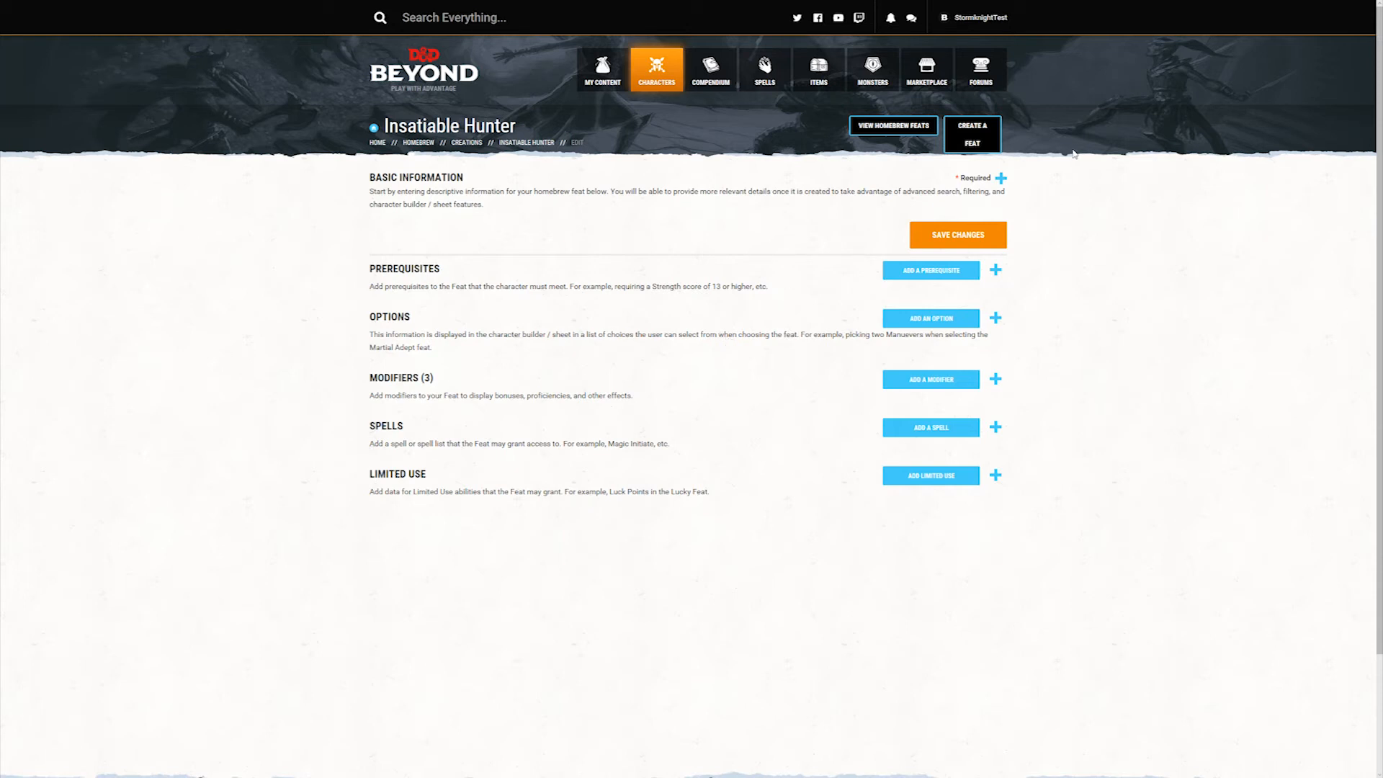
Step: Open the character sheet of Torbin and examine the equipment inventory, including the Studded Leather armor
mouse_move(977, 21)
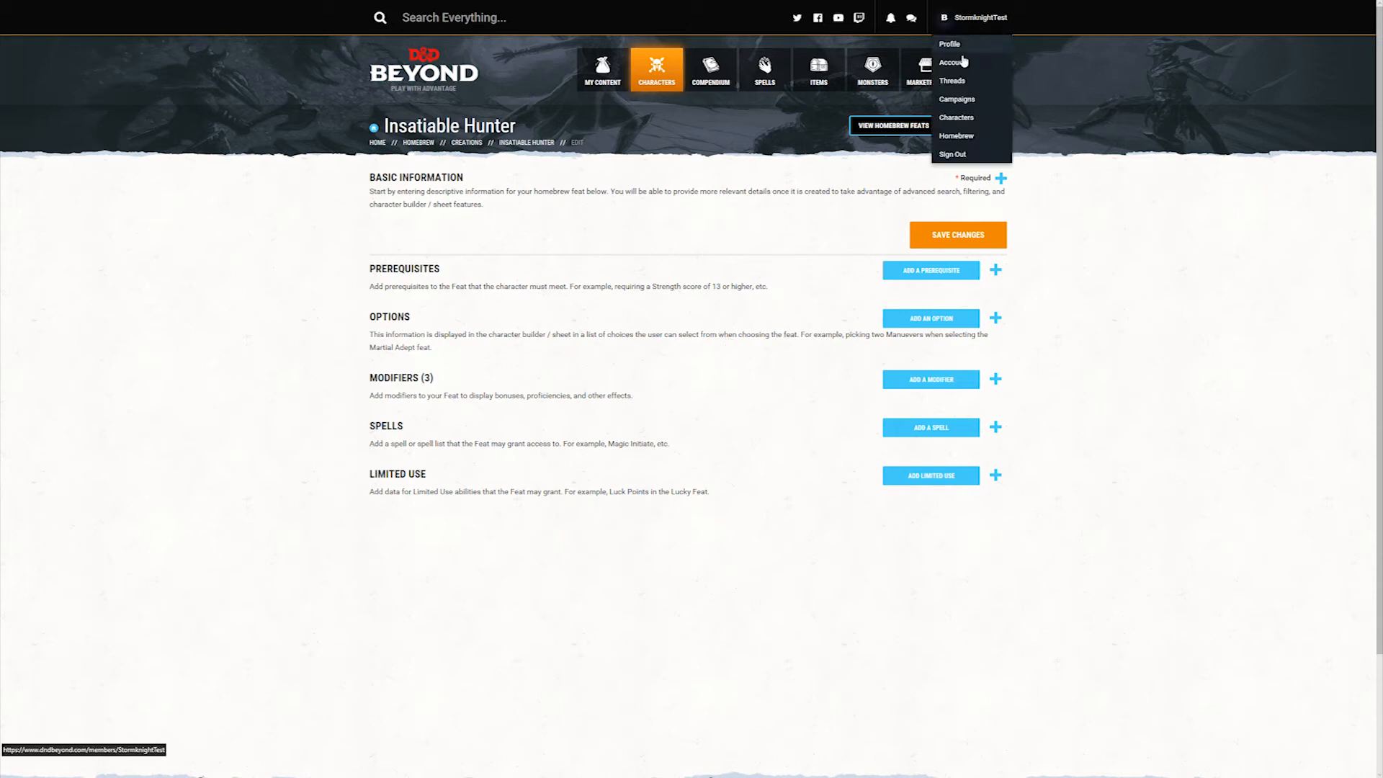
left_click(957, 120)
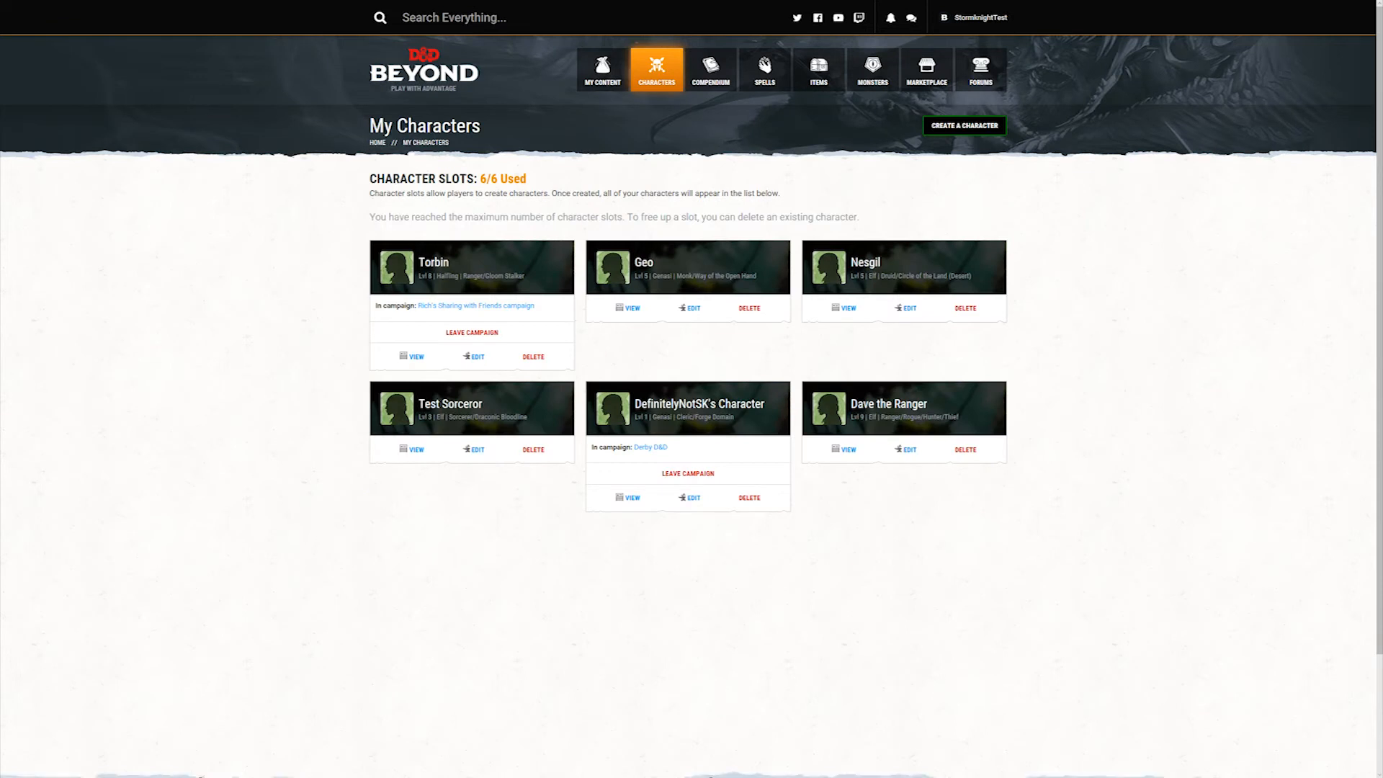
left_click(416, 356)
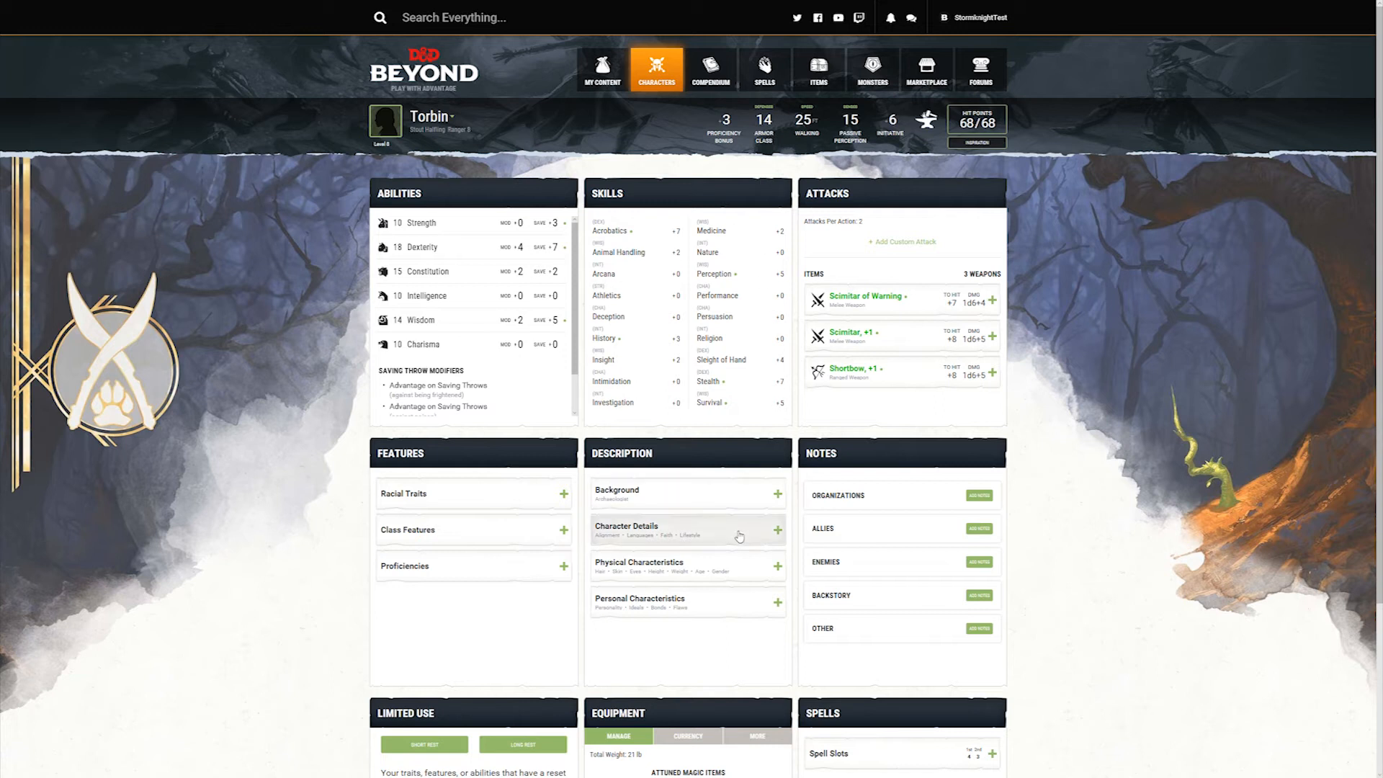
scroll(743, 539, "down", 3)
left_click(686, 640)
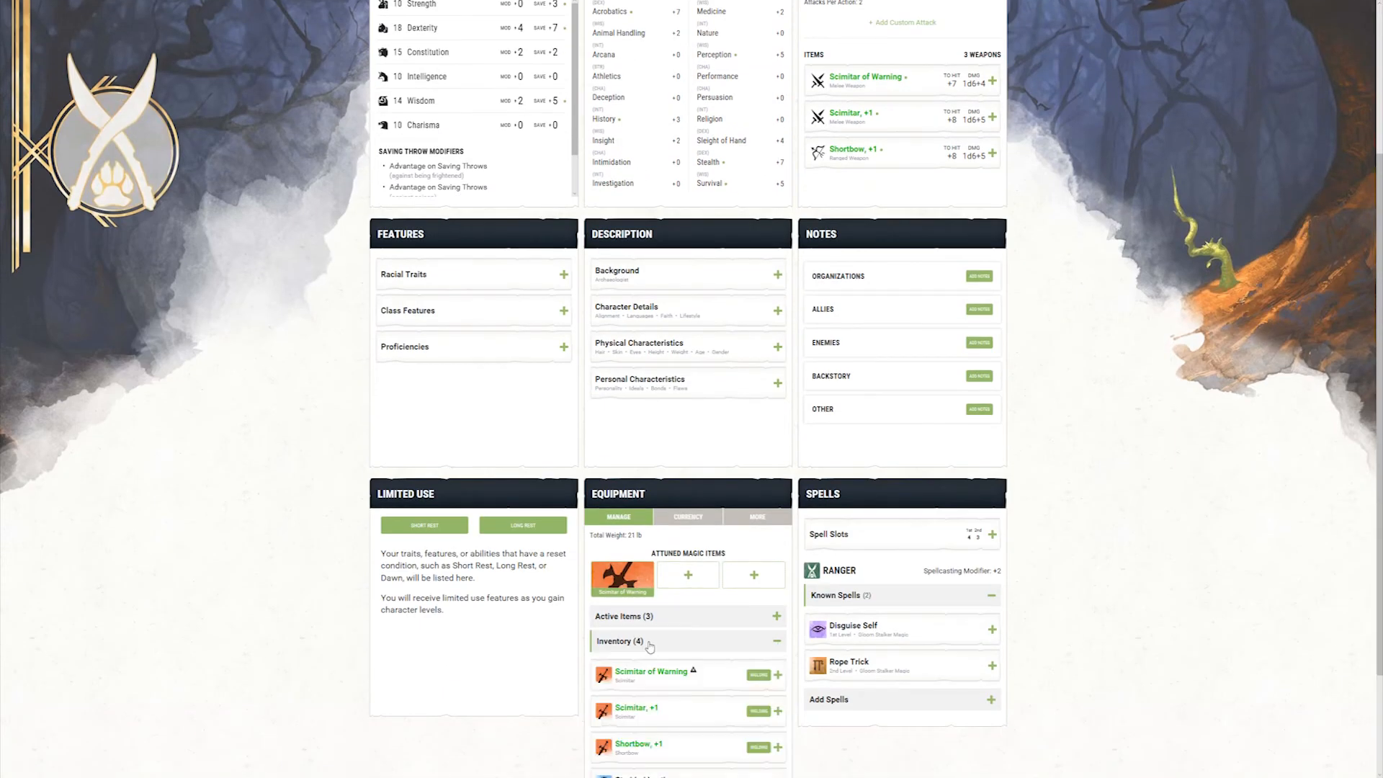
scroll(685, 576, "down", 2)
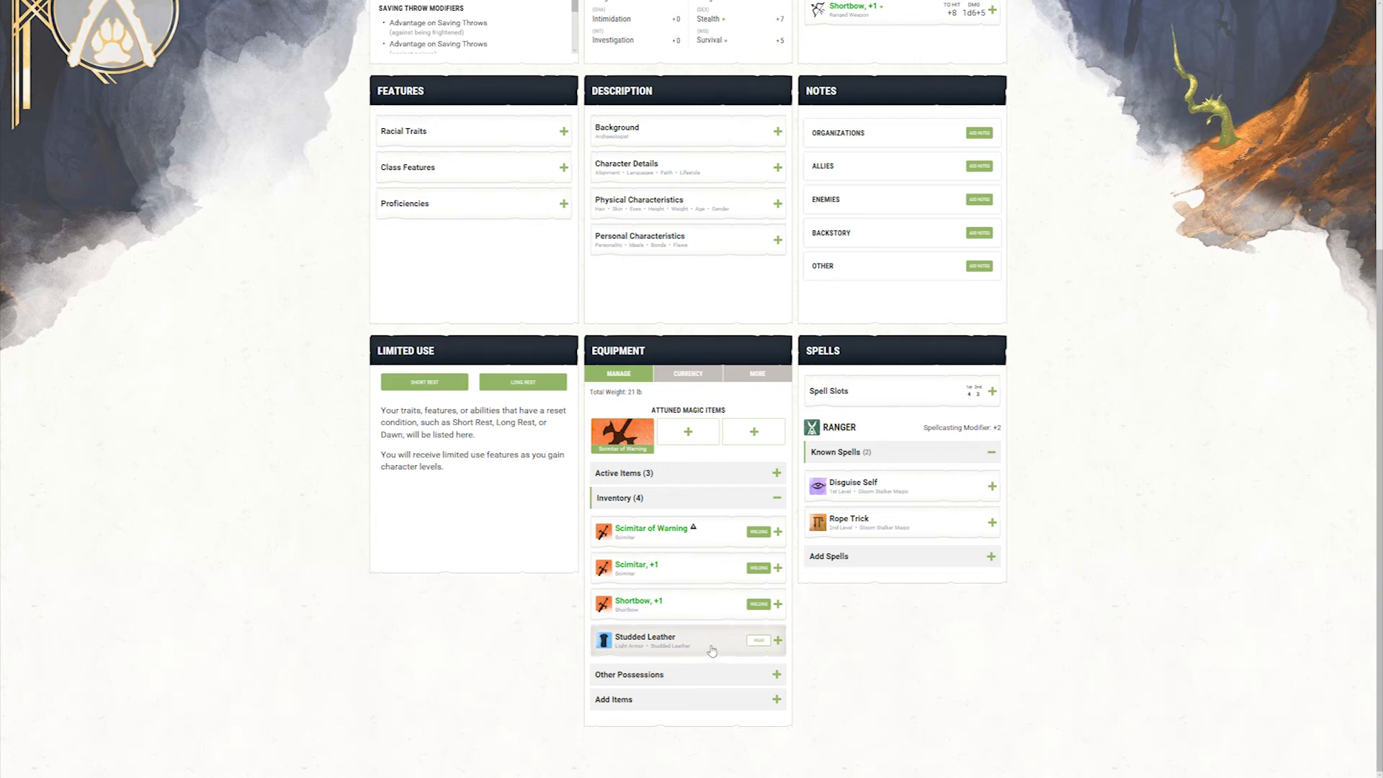
scroll(705, 648, "up", 5)
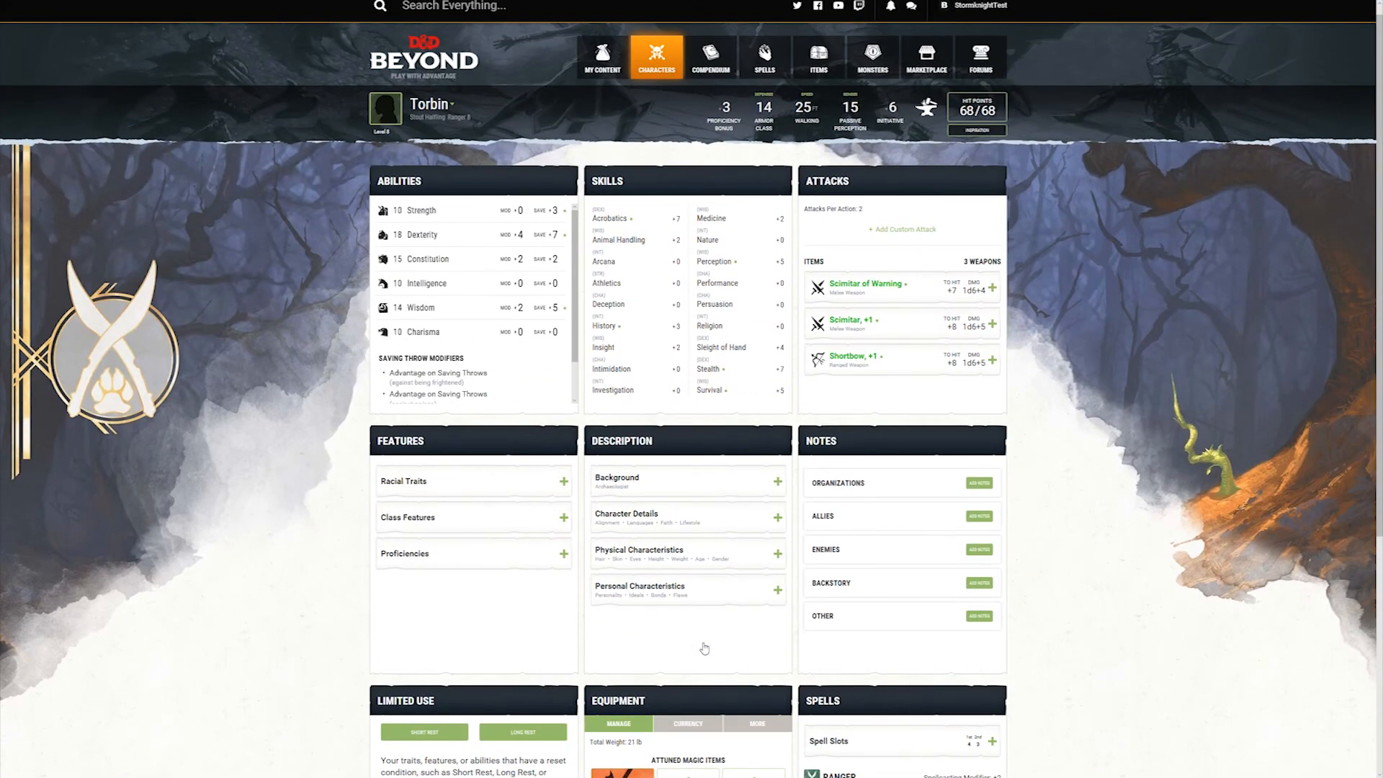
scroll(704, 649, "up", 1)
Step: Edit Torbin to take the Insatiable Hunter feat for the 8th-level Ability Score Improvement, check the ability scores and return to the character sheet
left_click(445, 121)
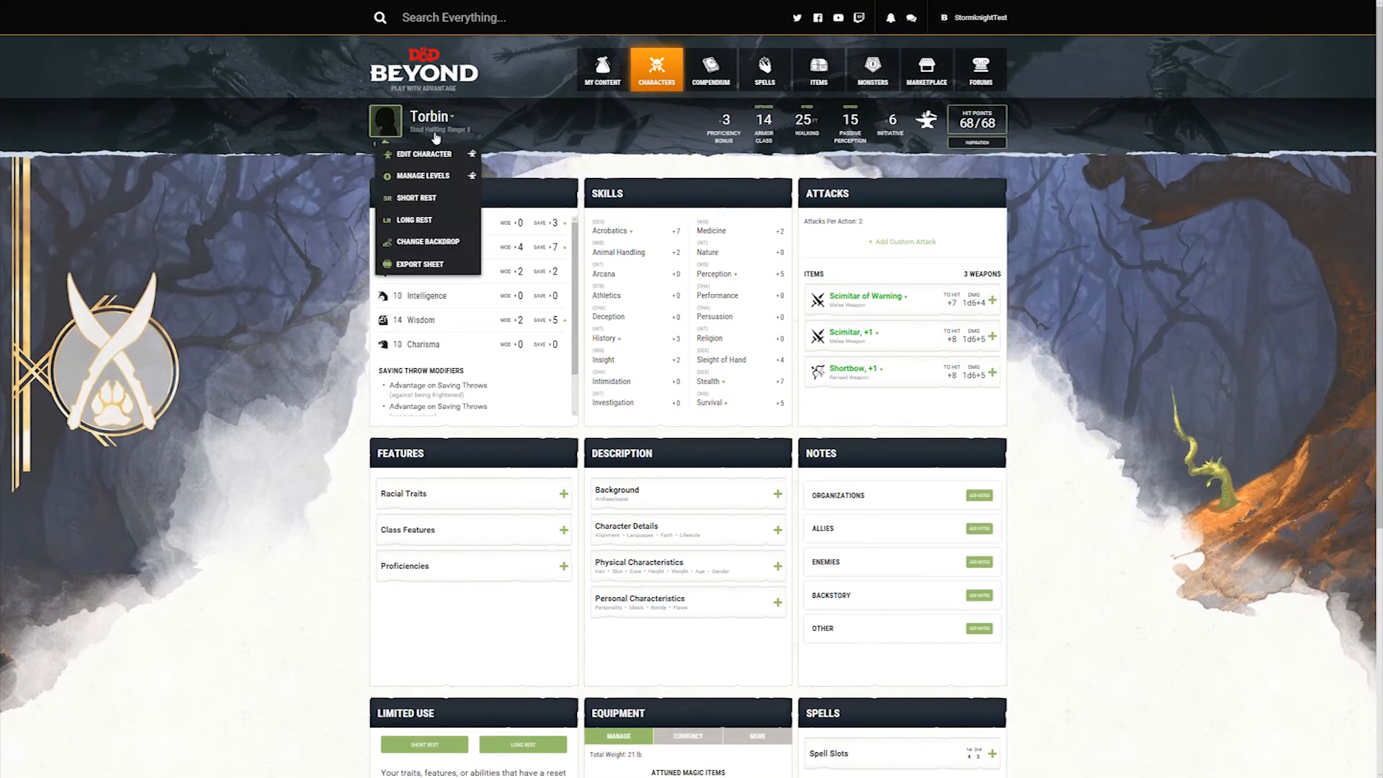
left_click(438, 155)
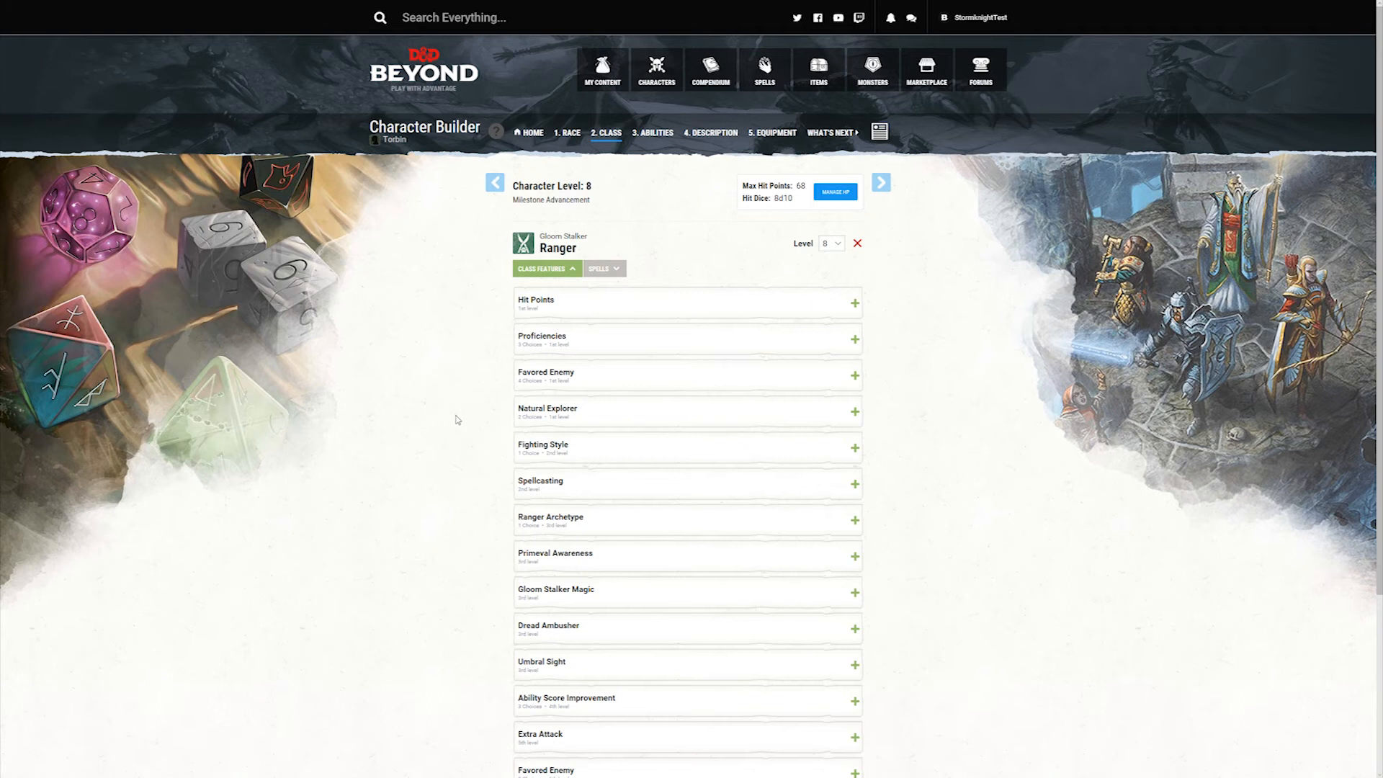
scroll(454, 421, "down", 3)
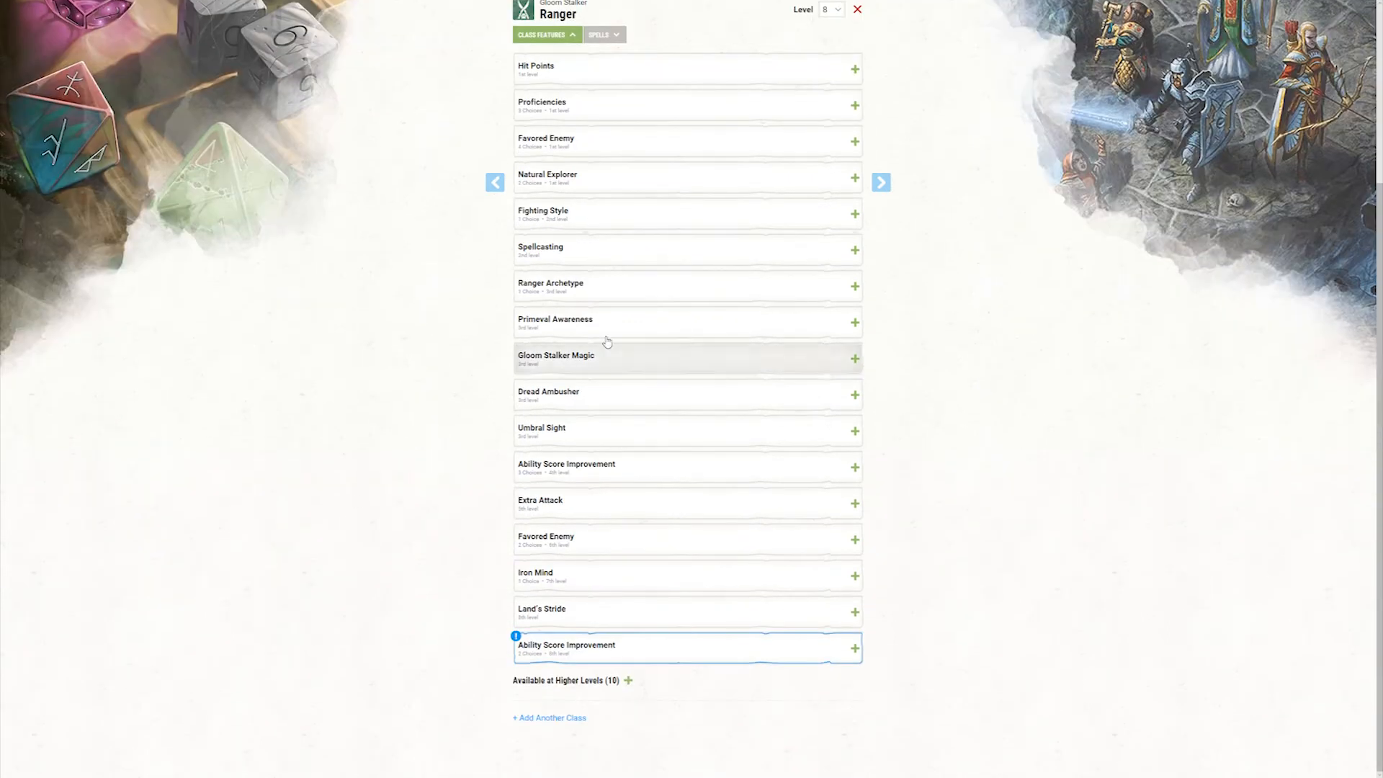
left_click(602, 653)
scroll(395, 615, "down", 2)
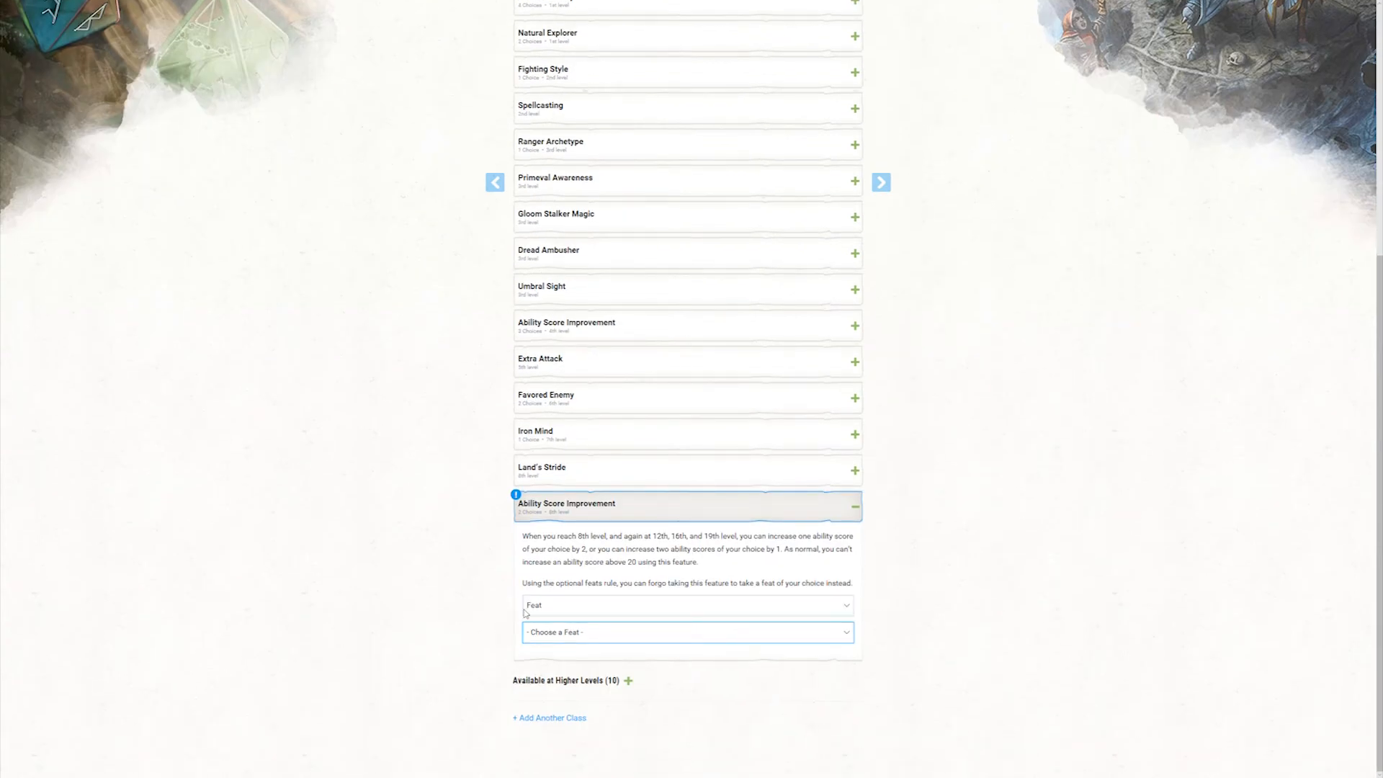
left_click(603, 632)
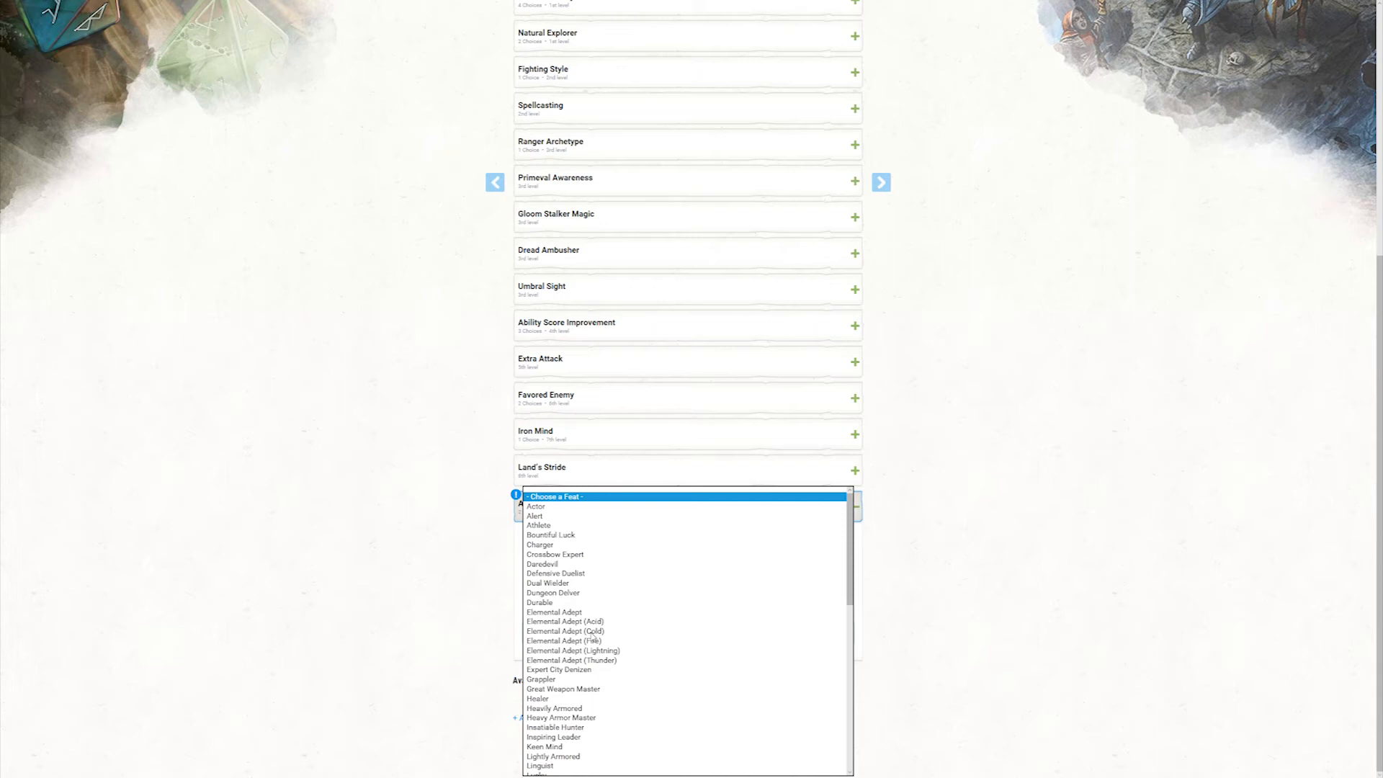
scroll(617, 639, "down", 1)
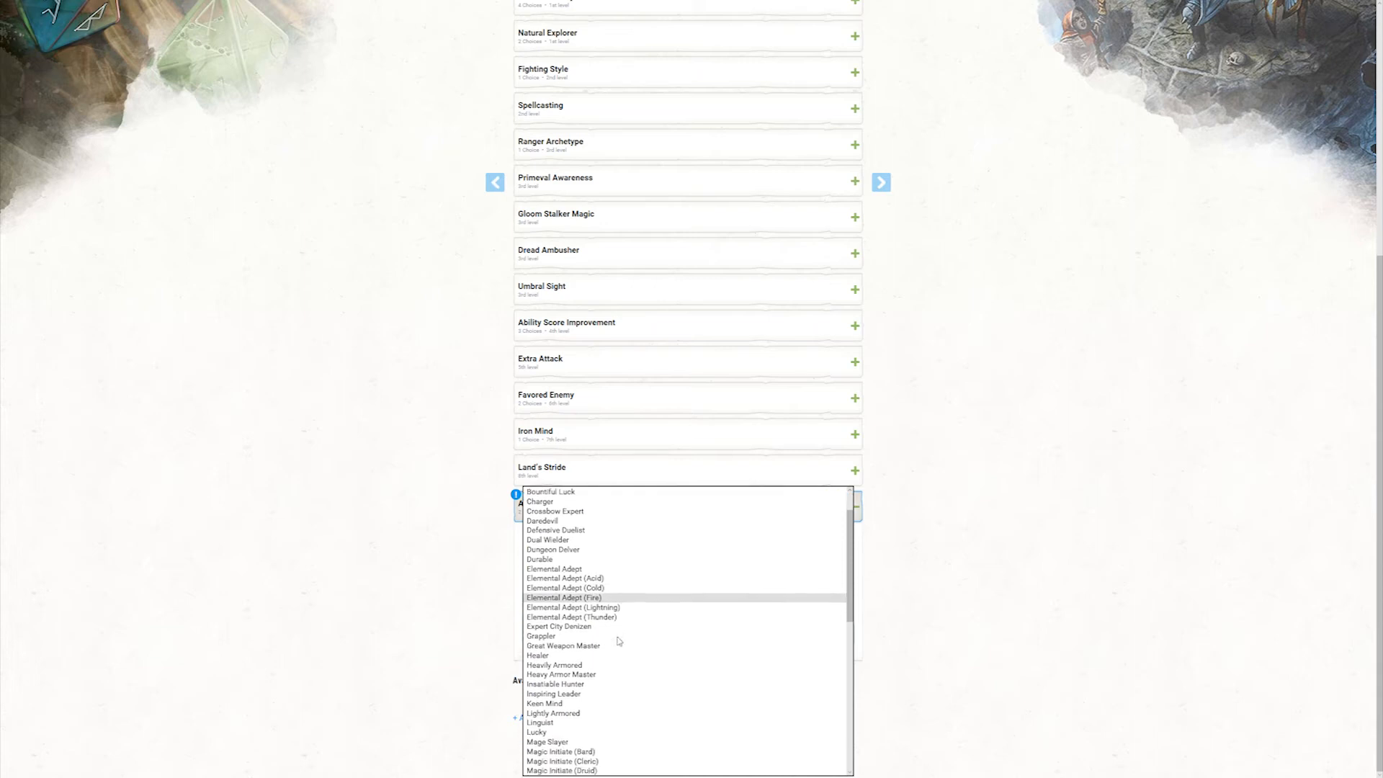
left_click(584, 684)
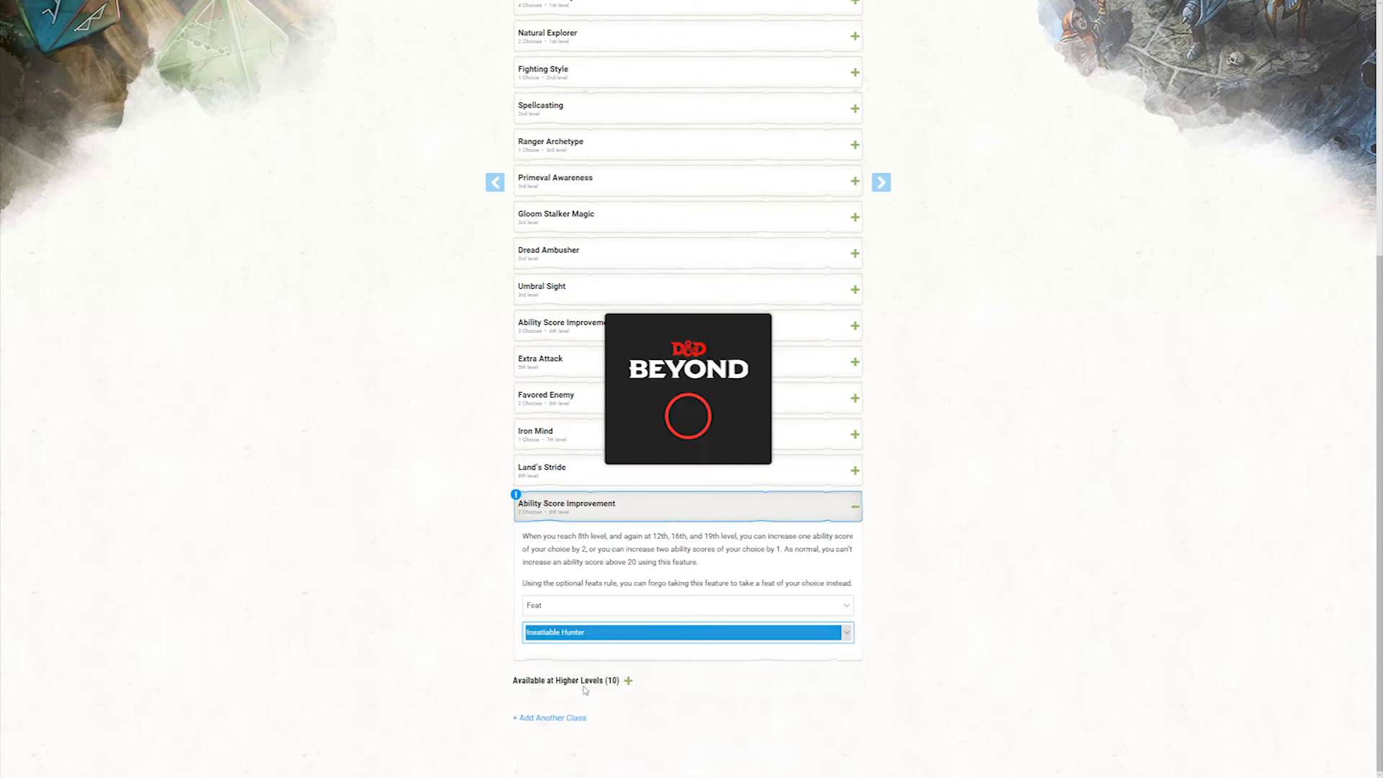
left_click(897, 185)
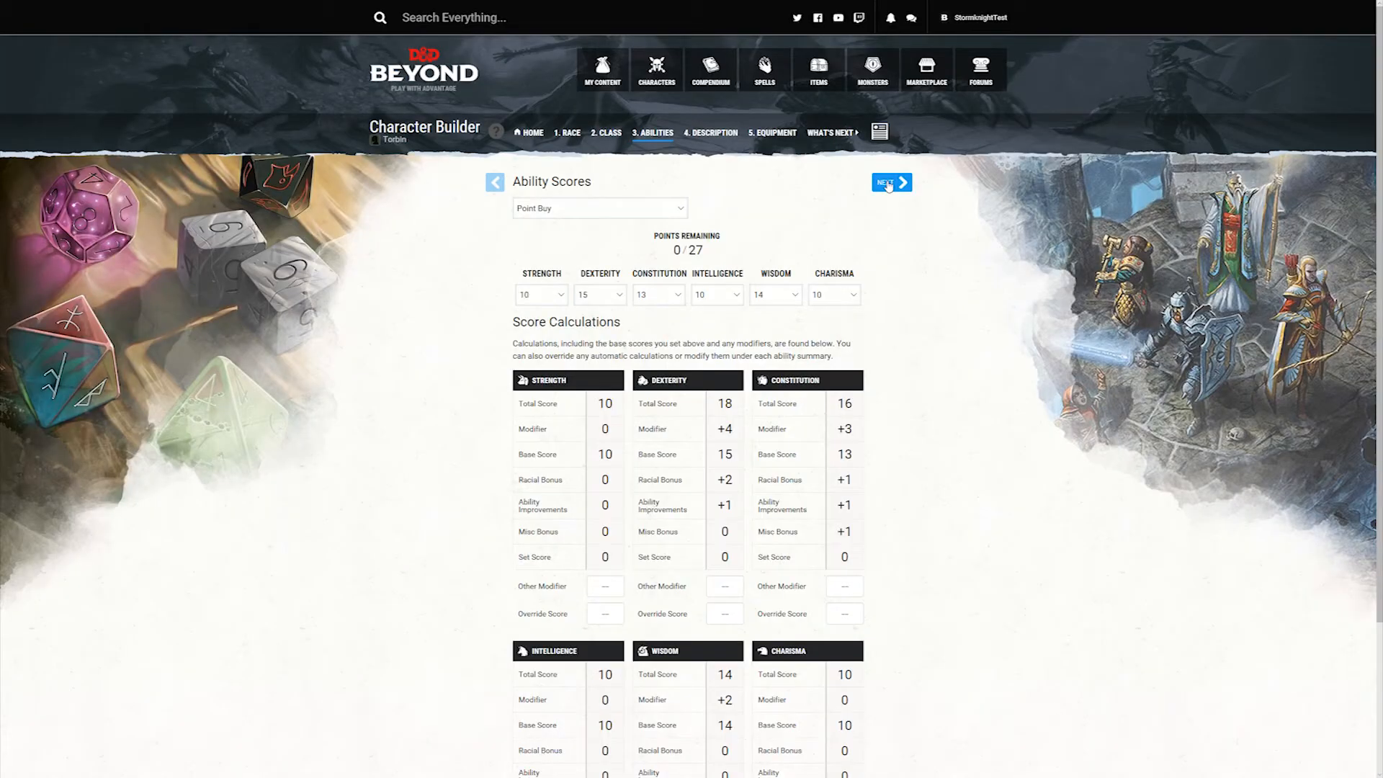
left_click(881, 130)
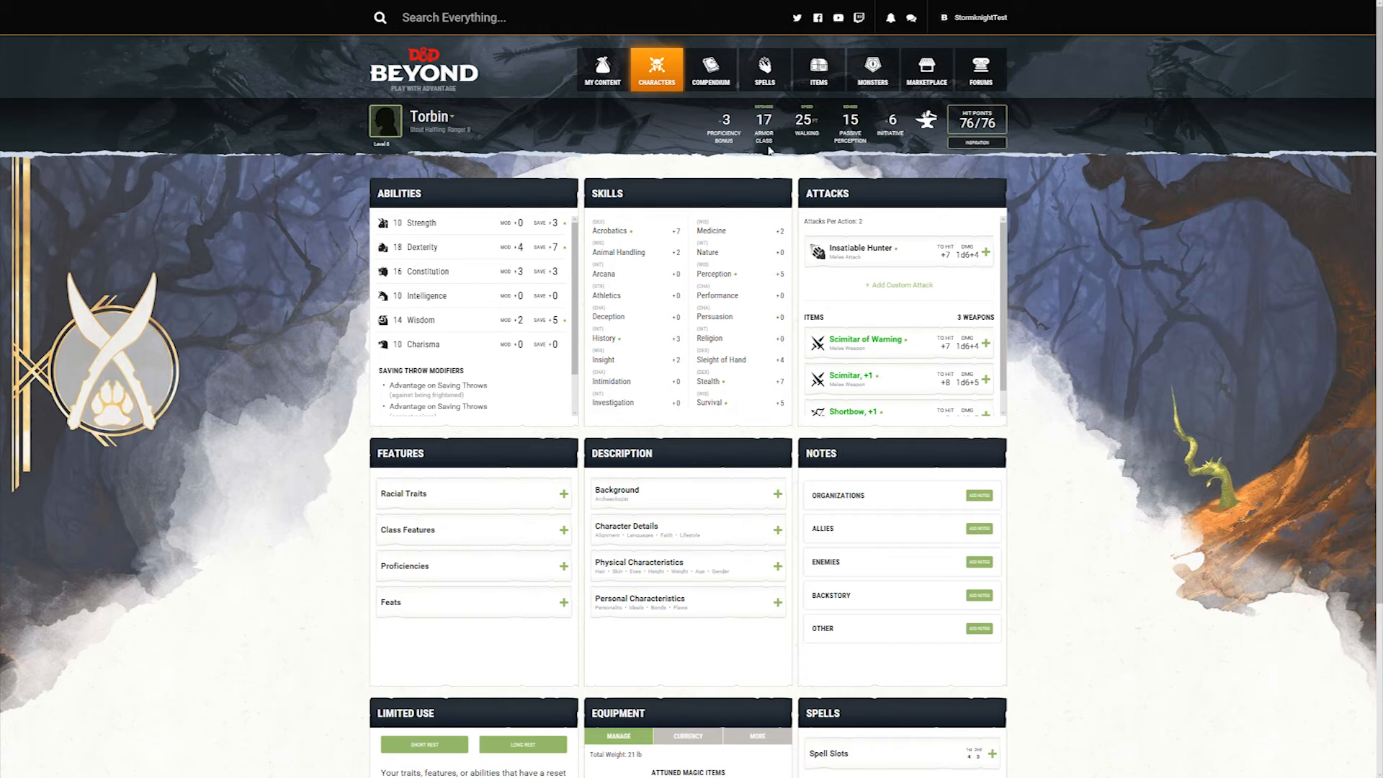
Step: Equip the Studded Leather from Torbin's inventory and check the resulting armor class
scroll(742, 585, "down", 3)
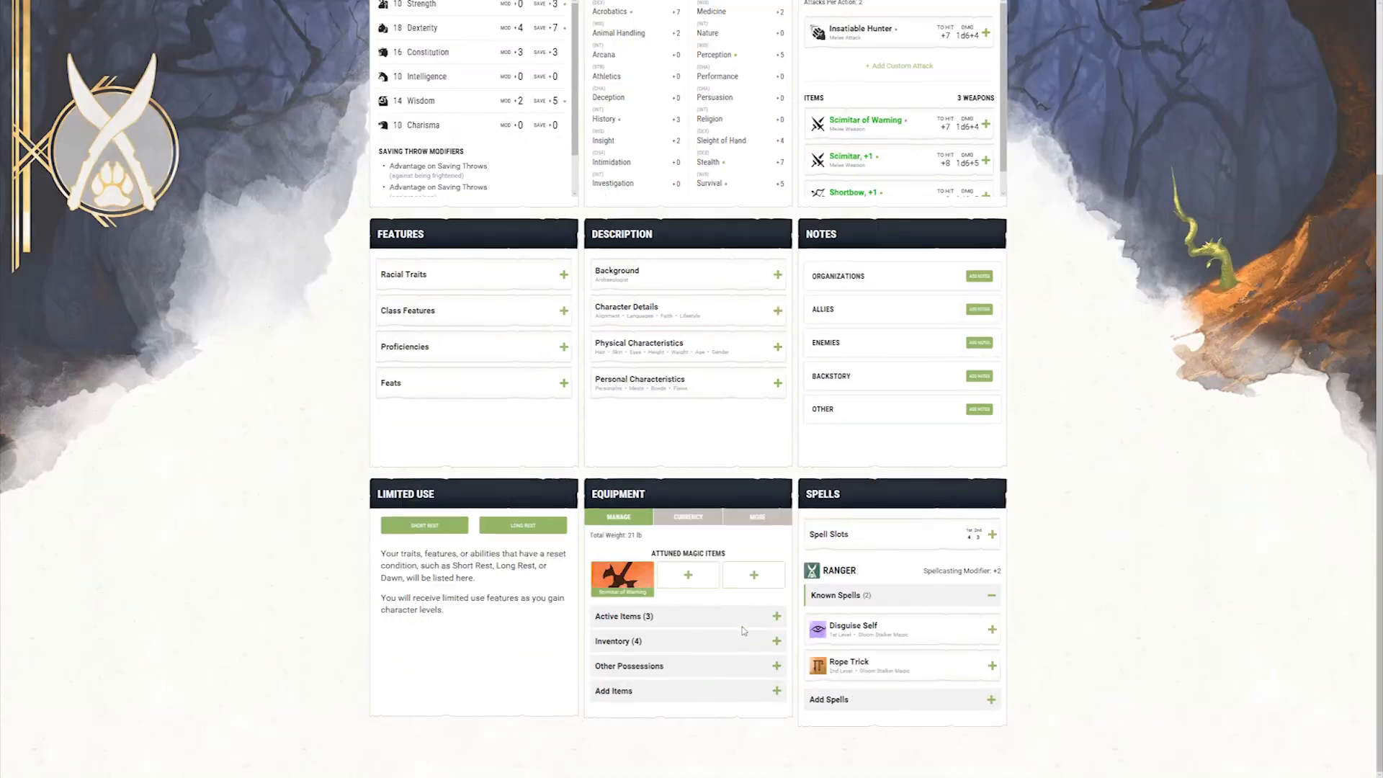
left_click(666, 645)
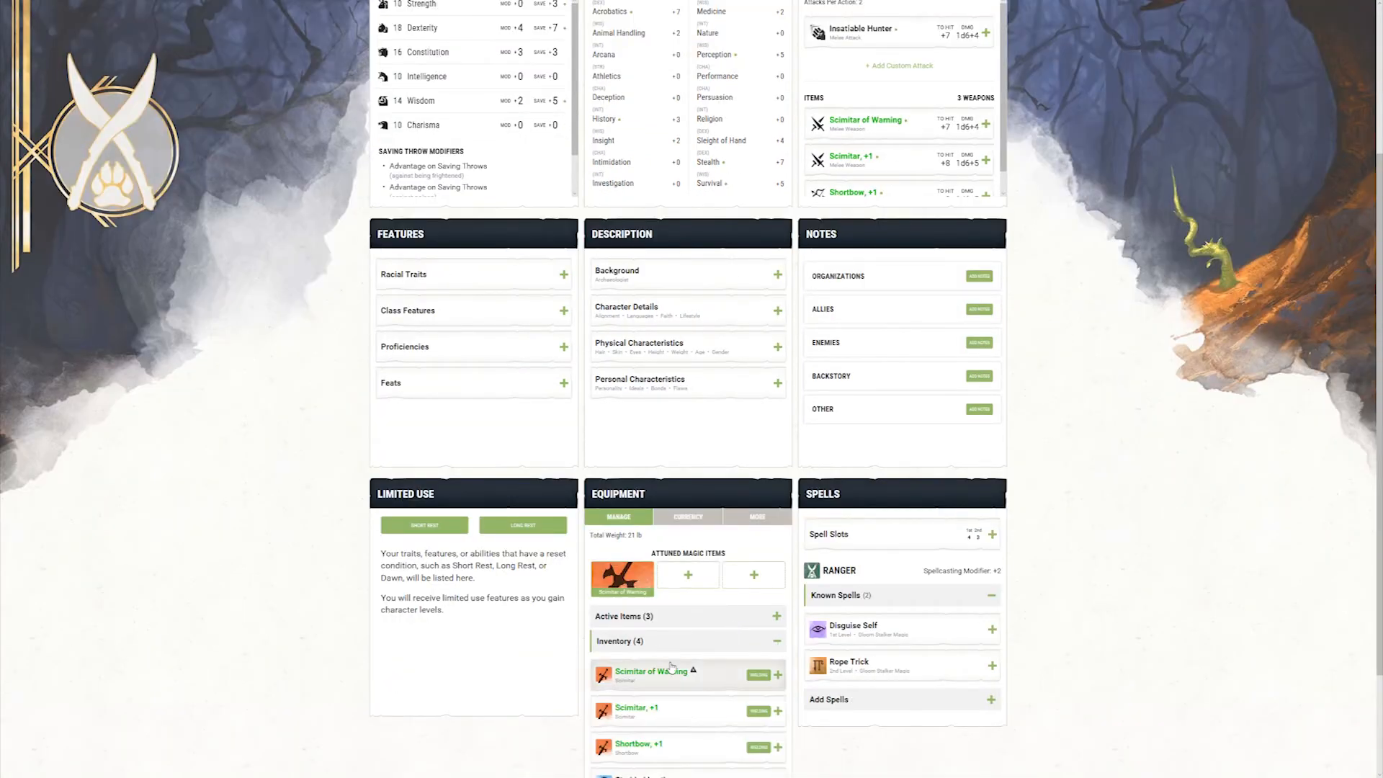
scroll(665, 647, "down", 2)
left_click(760, 646)
scroll(864, 616, "up", 5)
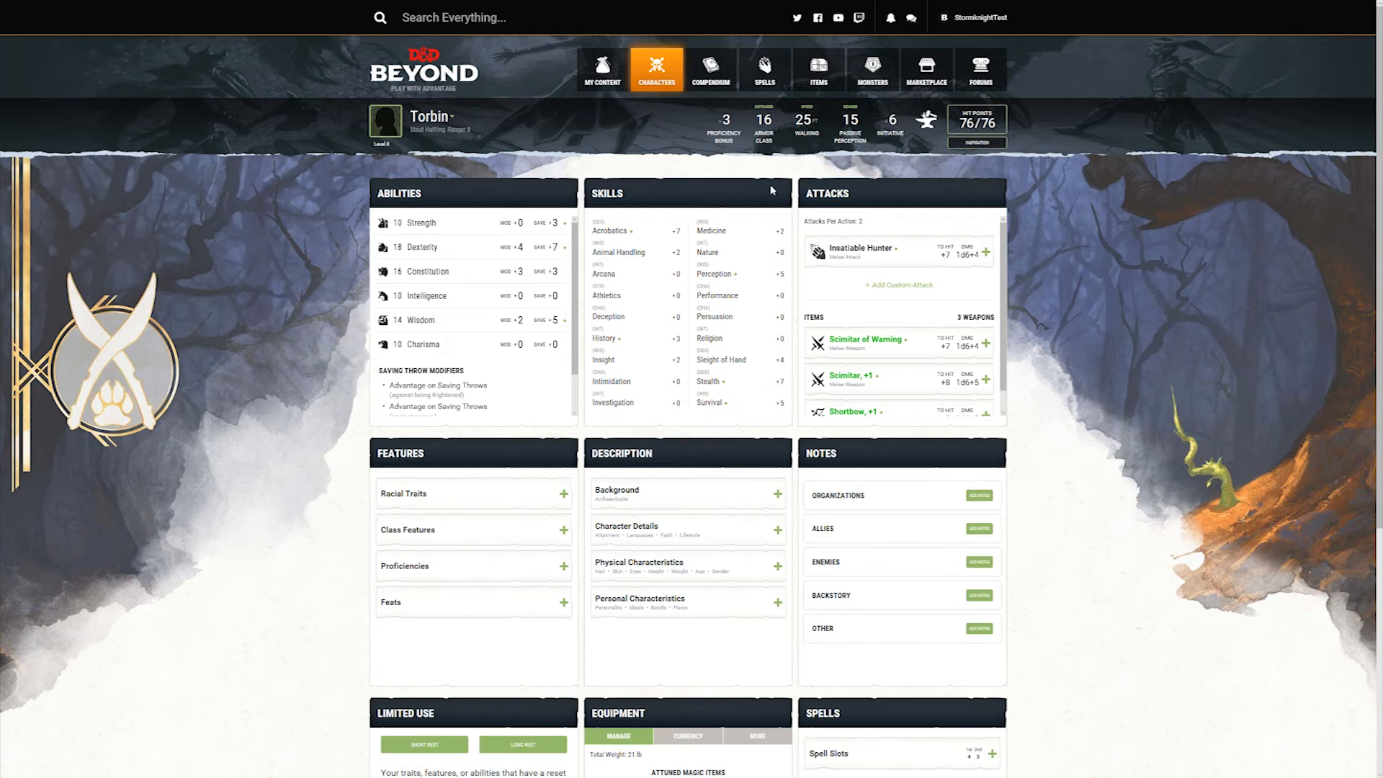
Step: Remove the Studded Leather armor from Torbin's equipment
scroll(720, 652, "down", 5)
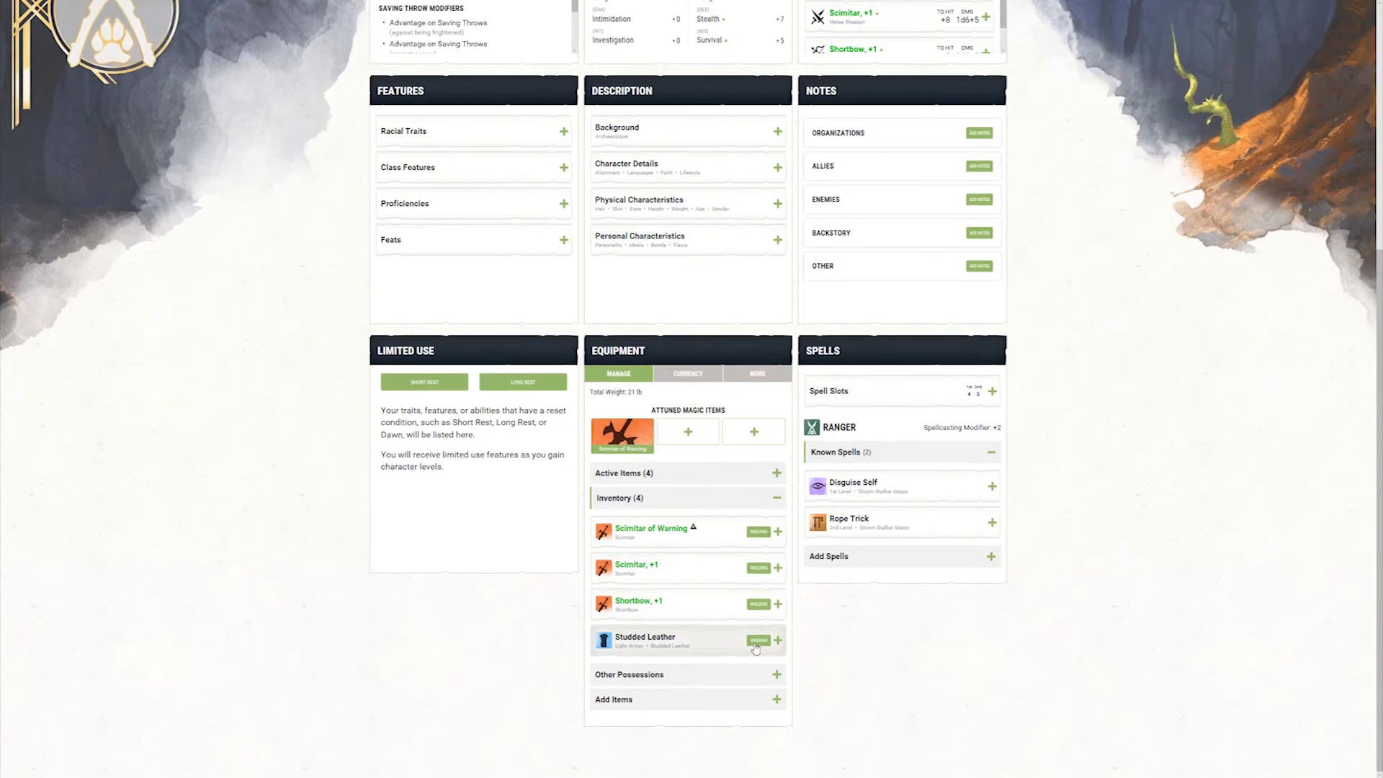
left_click(696, 473)
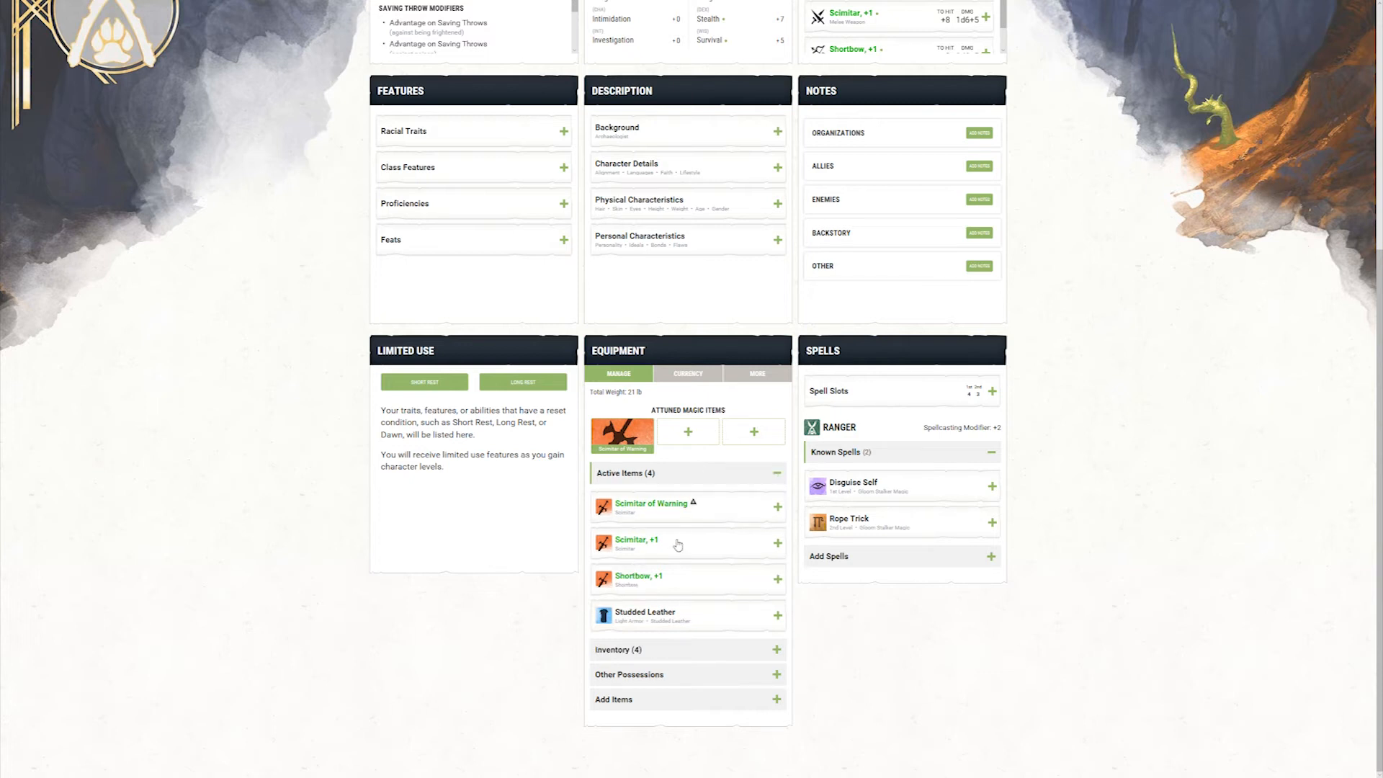
left_click(724, 618)
scroll(703, 683, "down", 1)
scroll(704, 682, "down", 2)
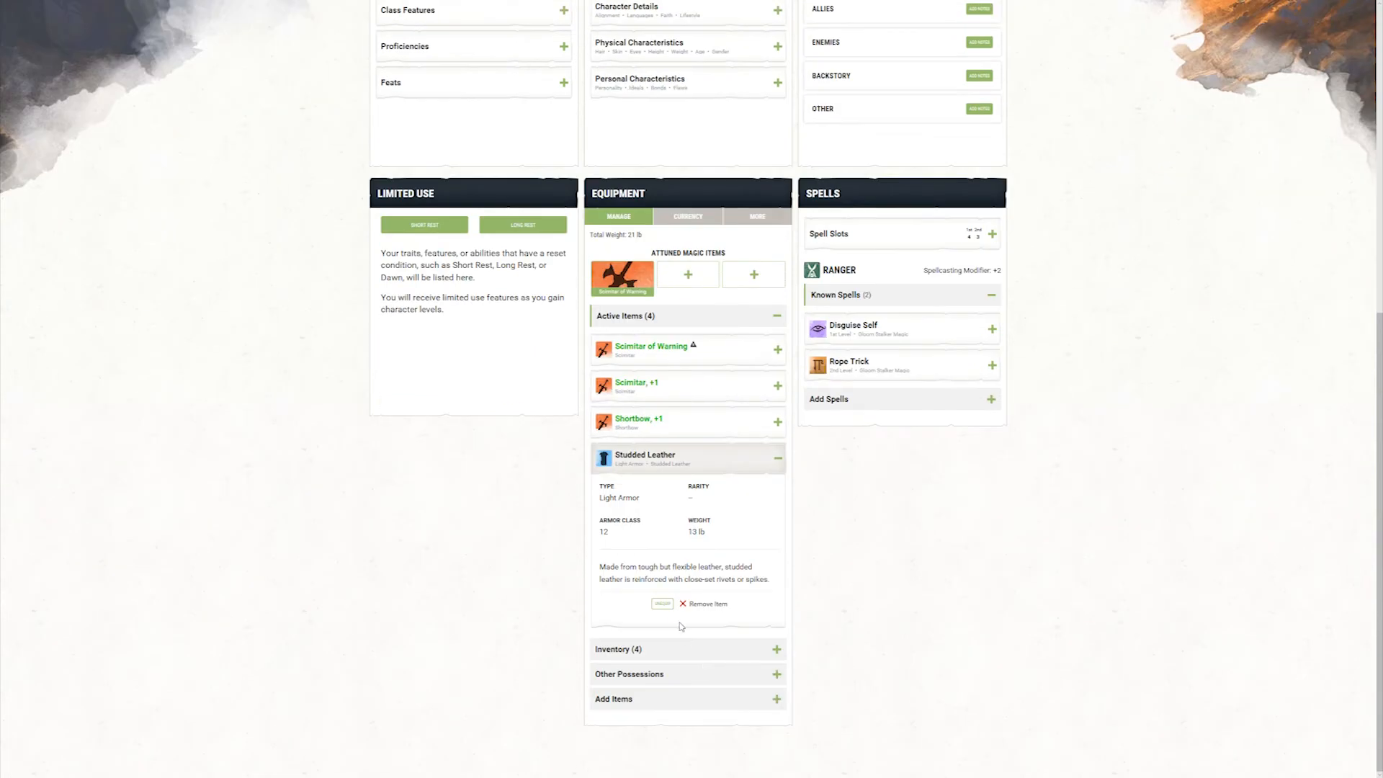
left_click(699, 606)
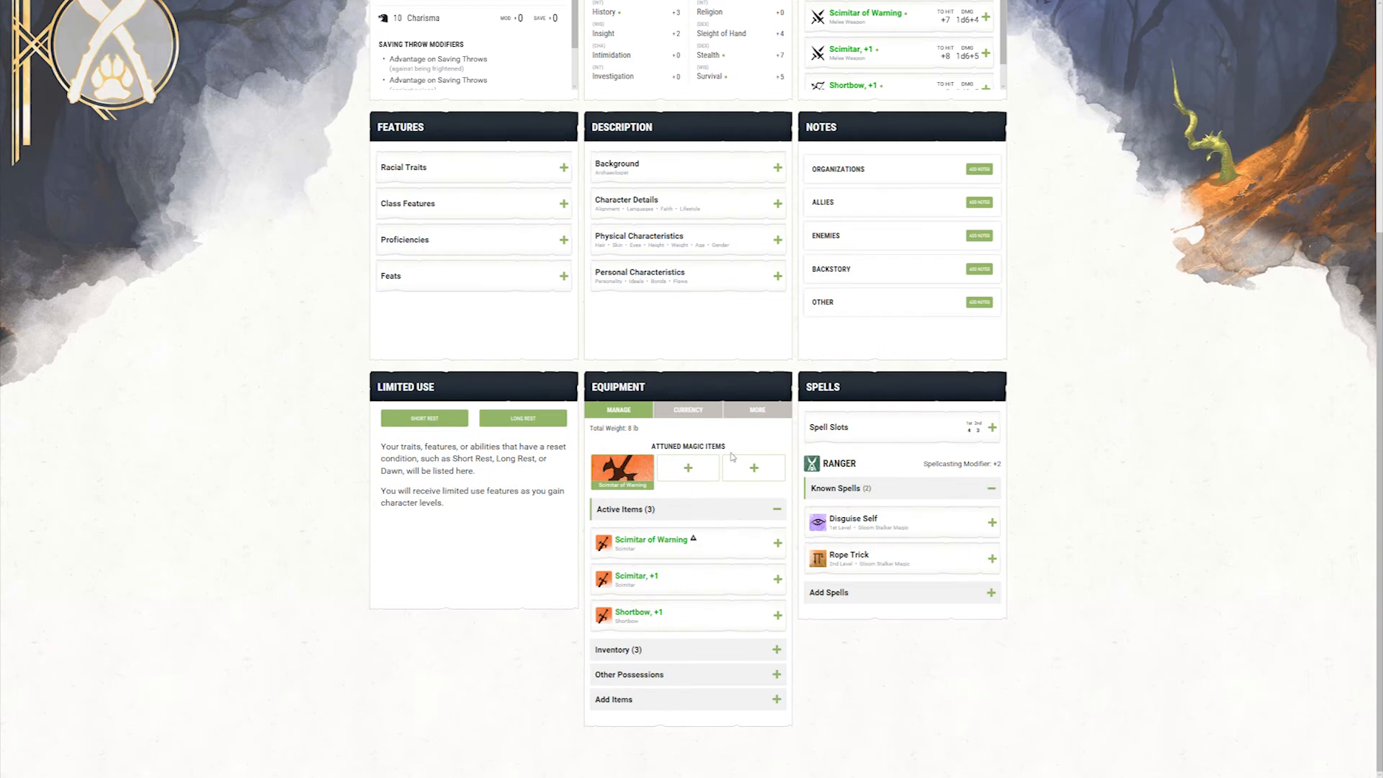
Step: Examine the armor class and the Insatiable Hunter attack's damage, damage type and full description on Torbin's sheet
scroll(713, 515, "up", 5)
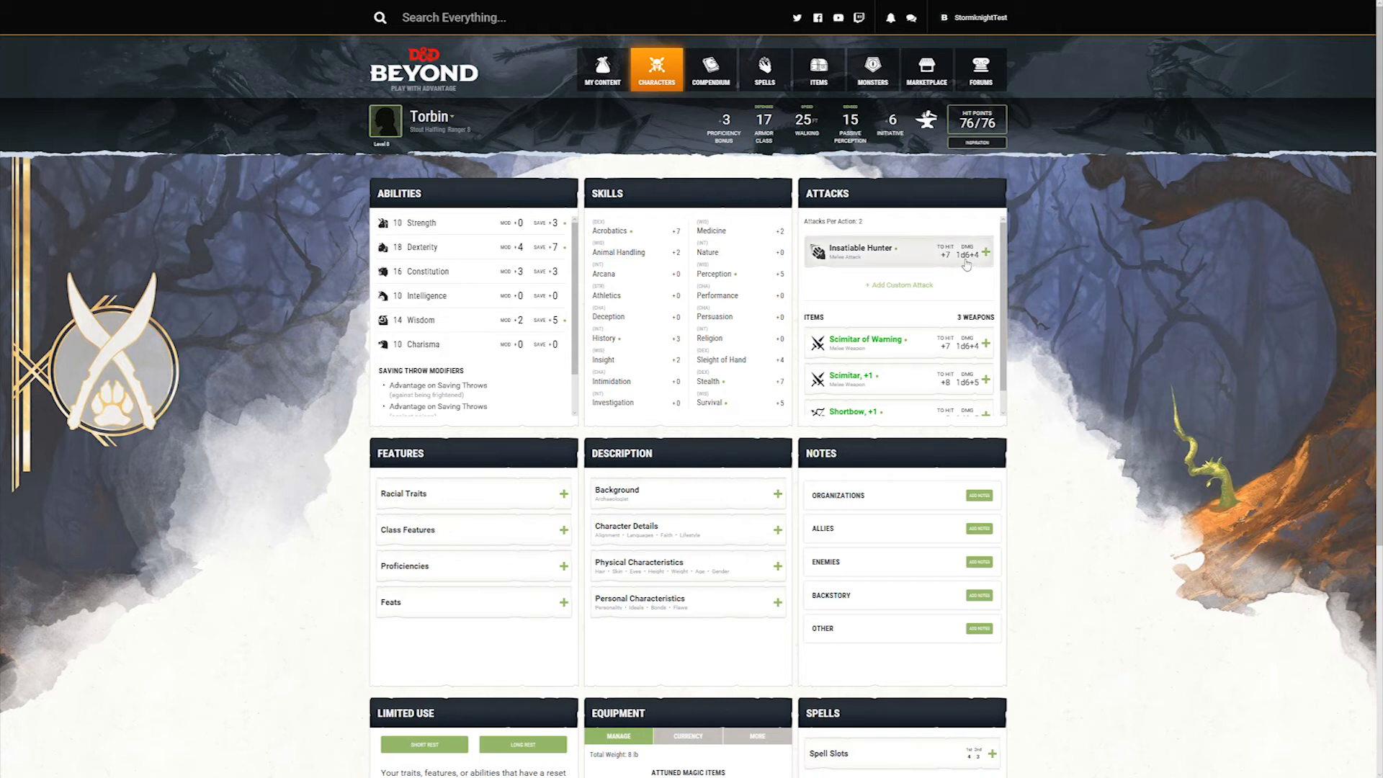
left_click(911, 259)
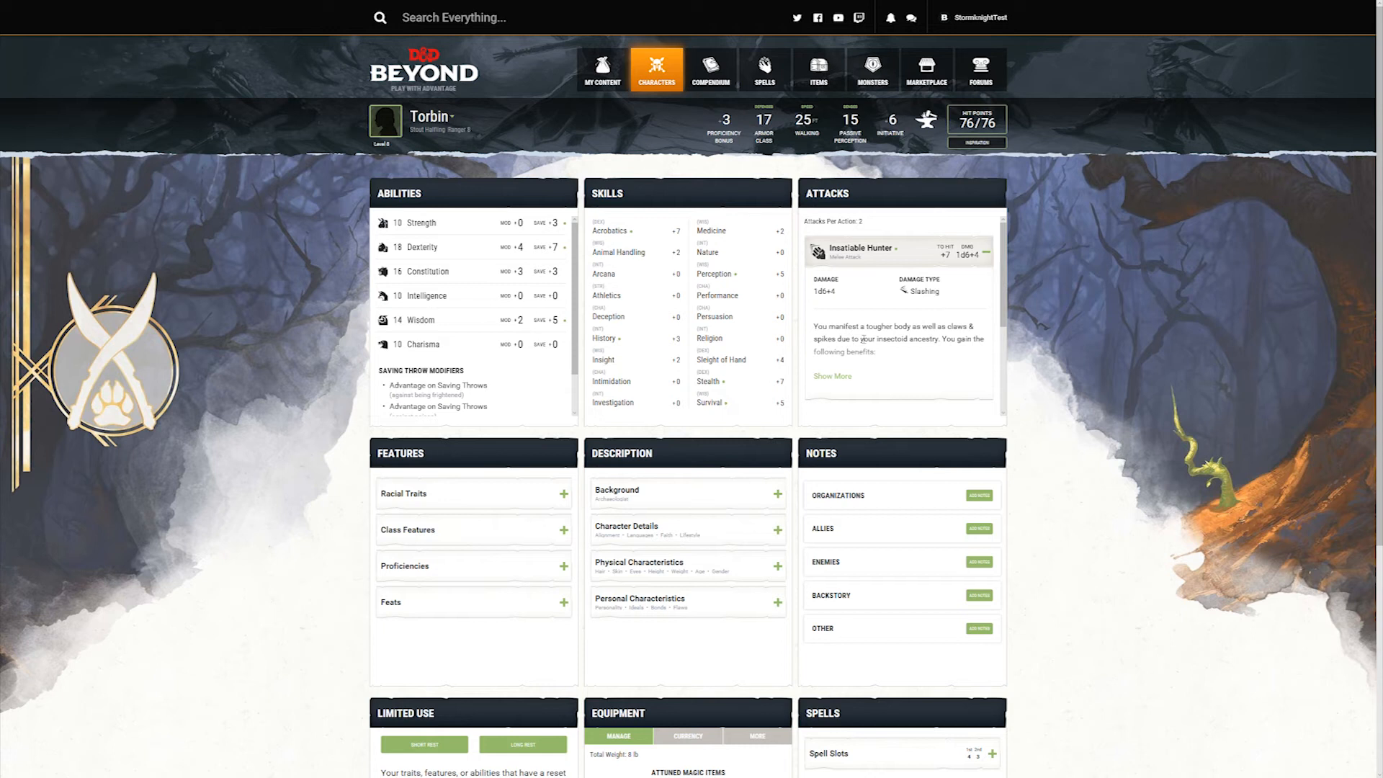
left_click(843, 376)
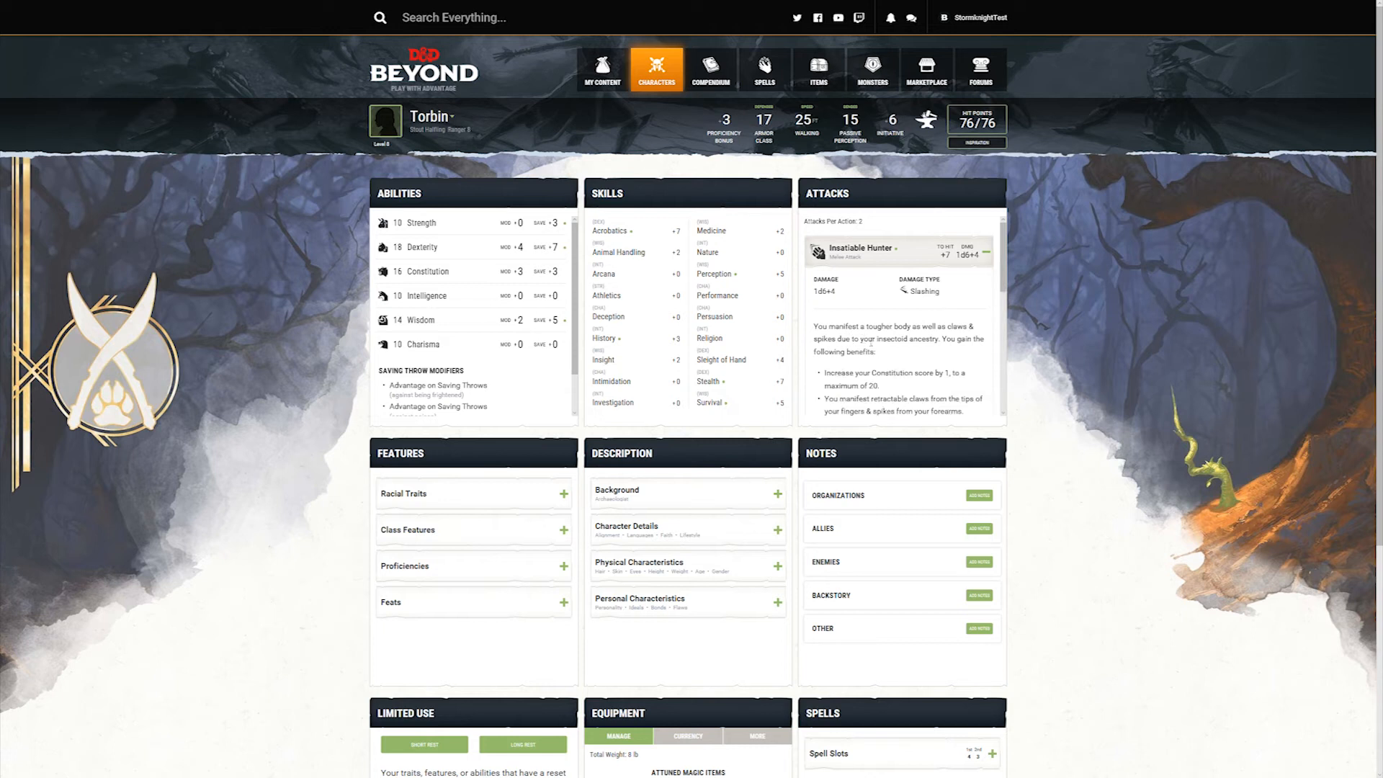
scroll(896, 328, "down", 8)
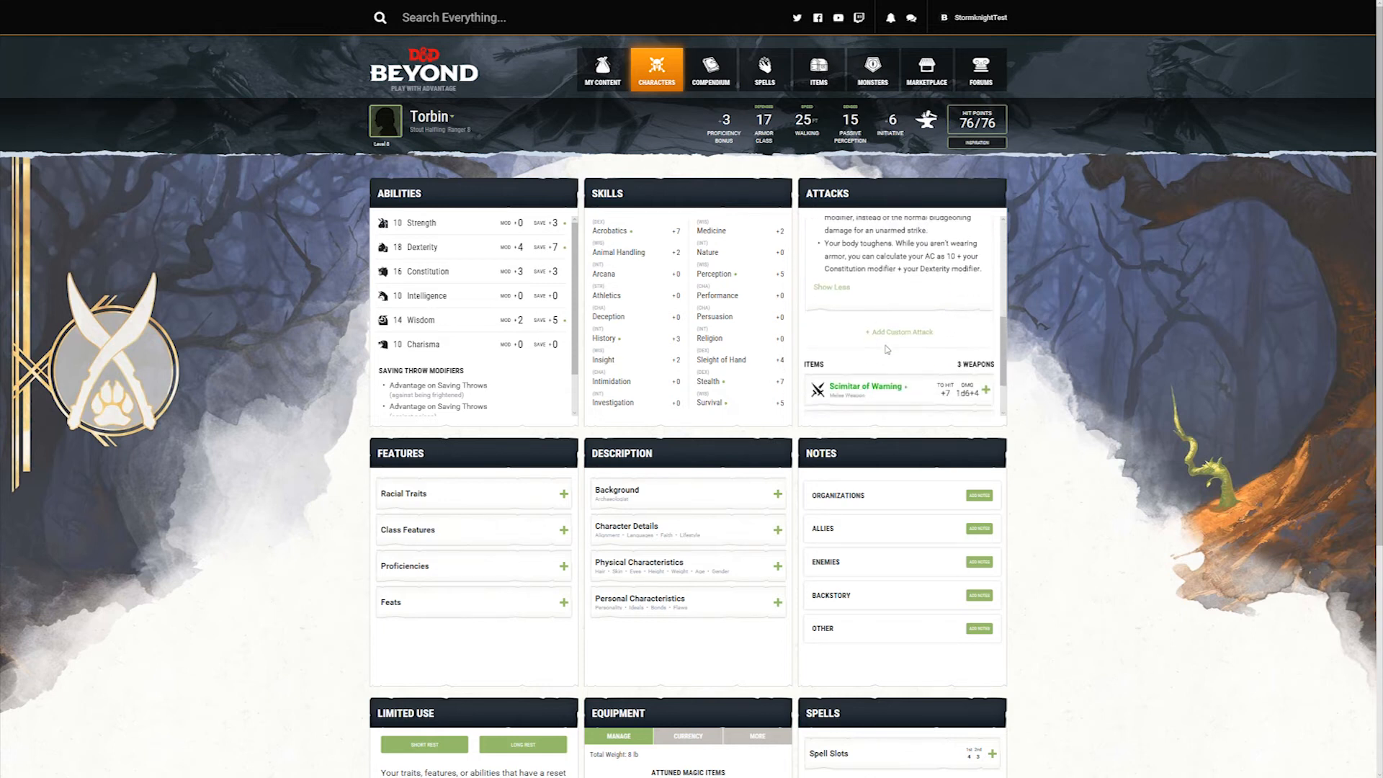
scroll(884, 344, "up", 8)
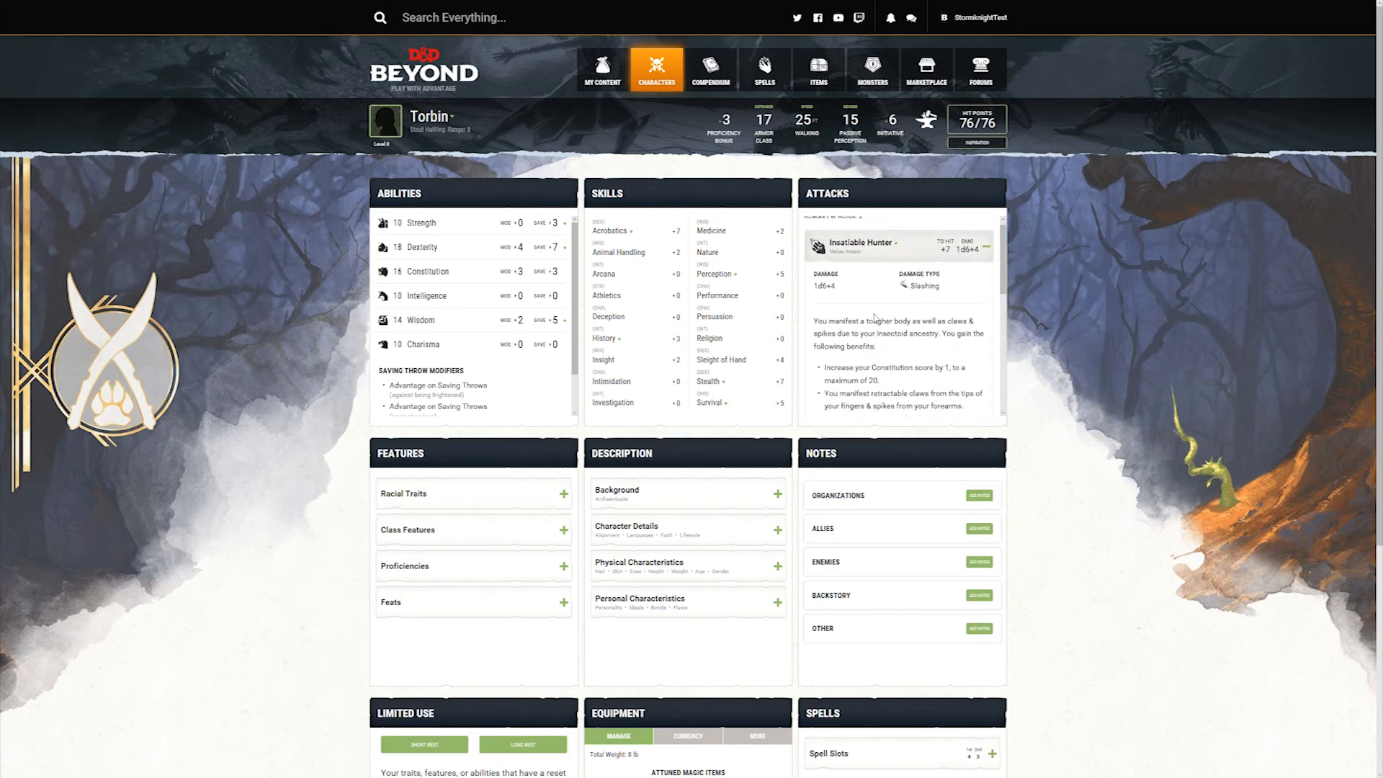
left_click(896, 257)
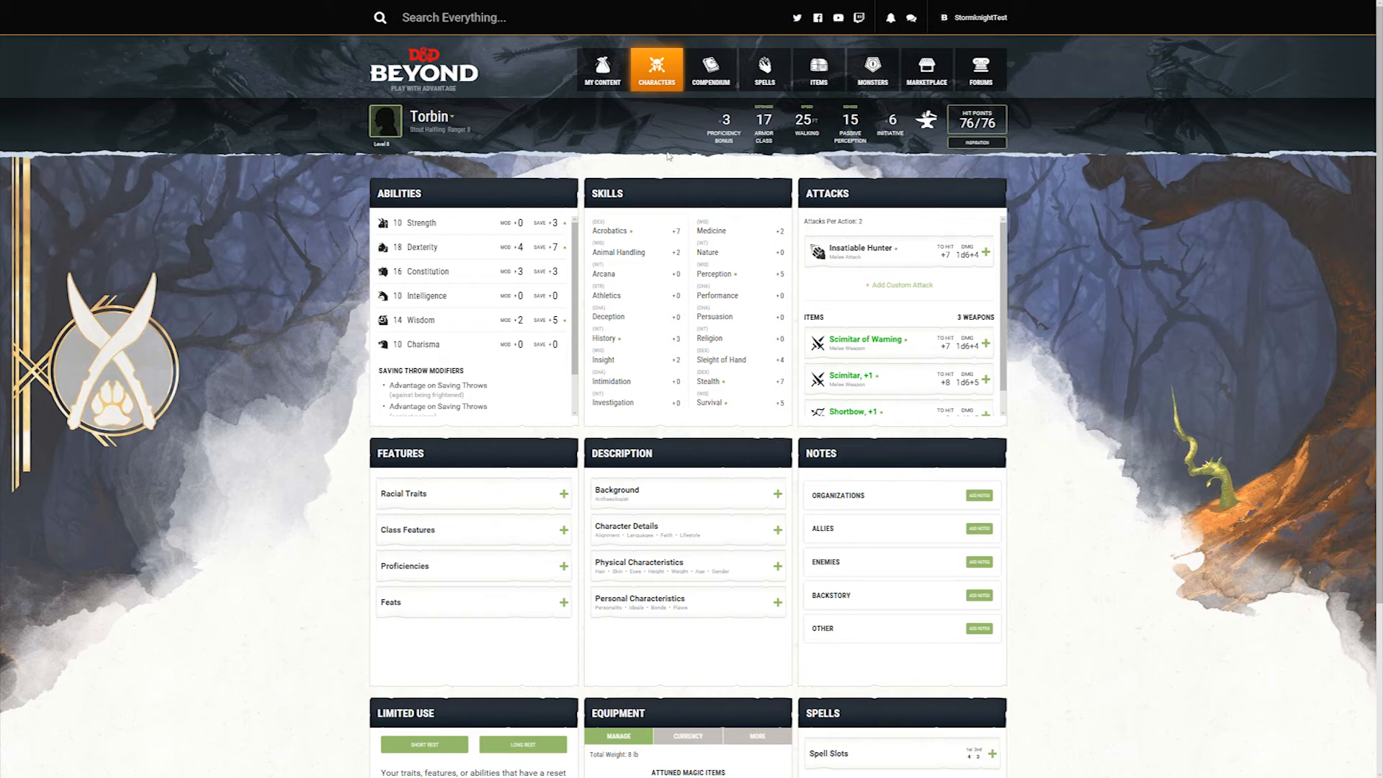
Step: Browse the official feats list and examine the descriptions of the Alert and Observant feats
mouse_move(659, 72)
mouse_move(671, 231)
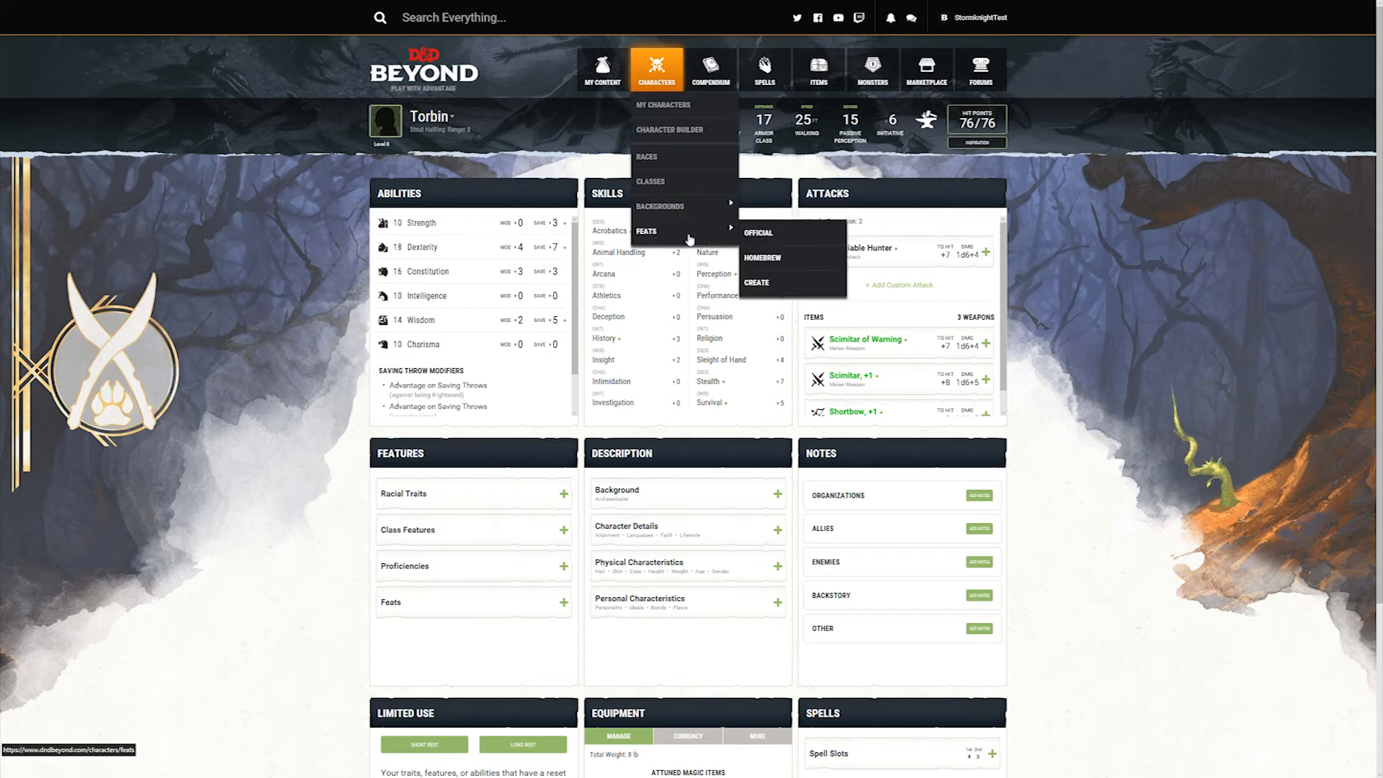
left_click(760, 233)
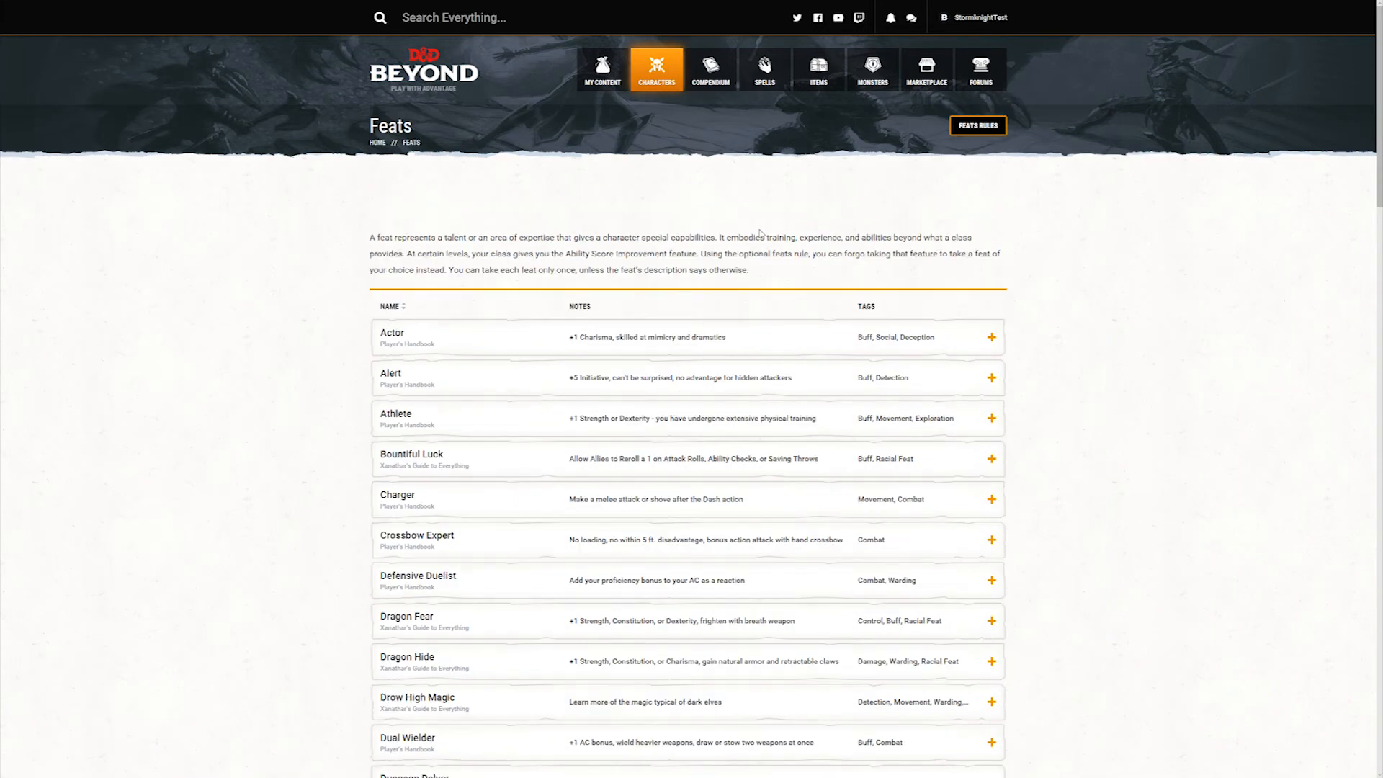
left_click(471, 380)
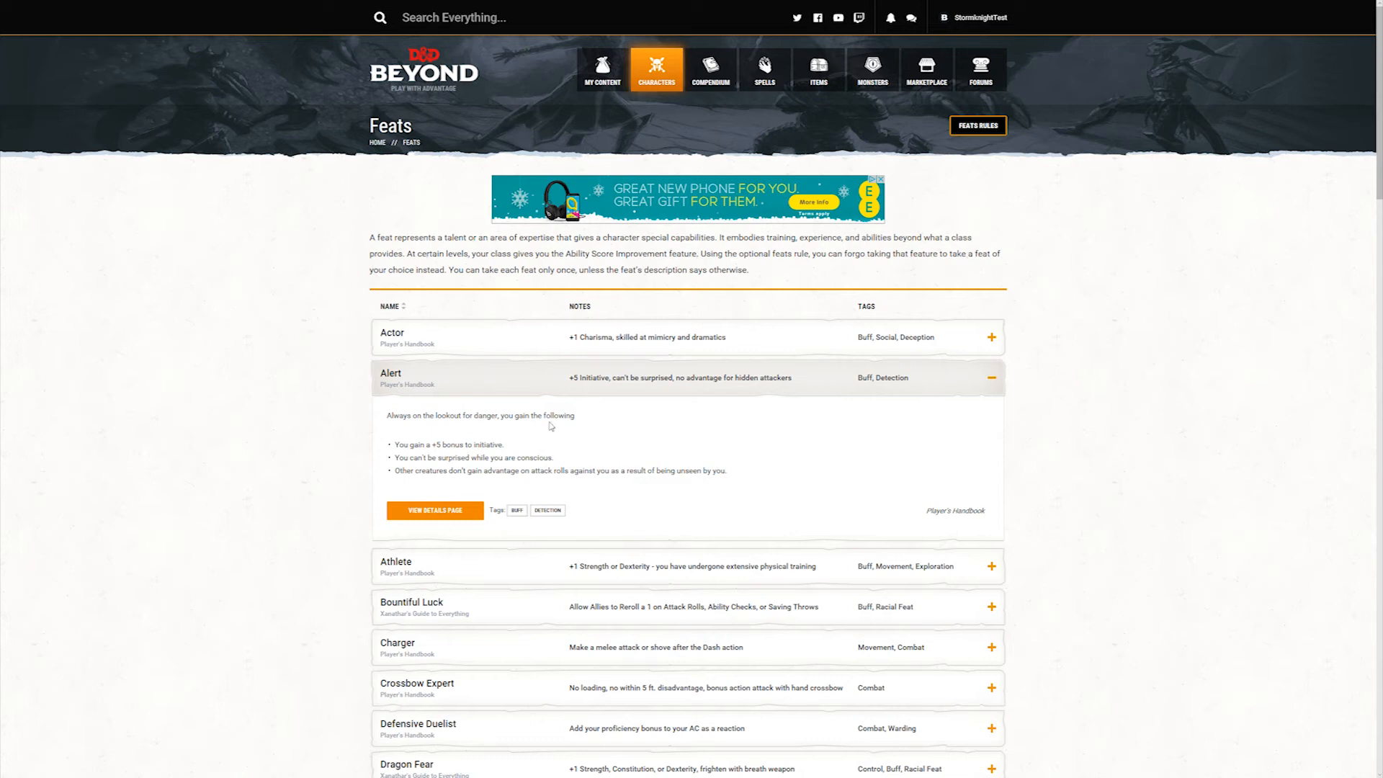
left_click(607, 394)
scroll(608, 396, "down", 10)
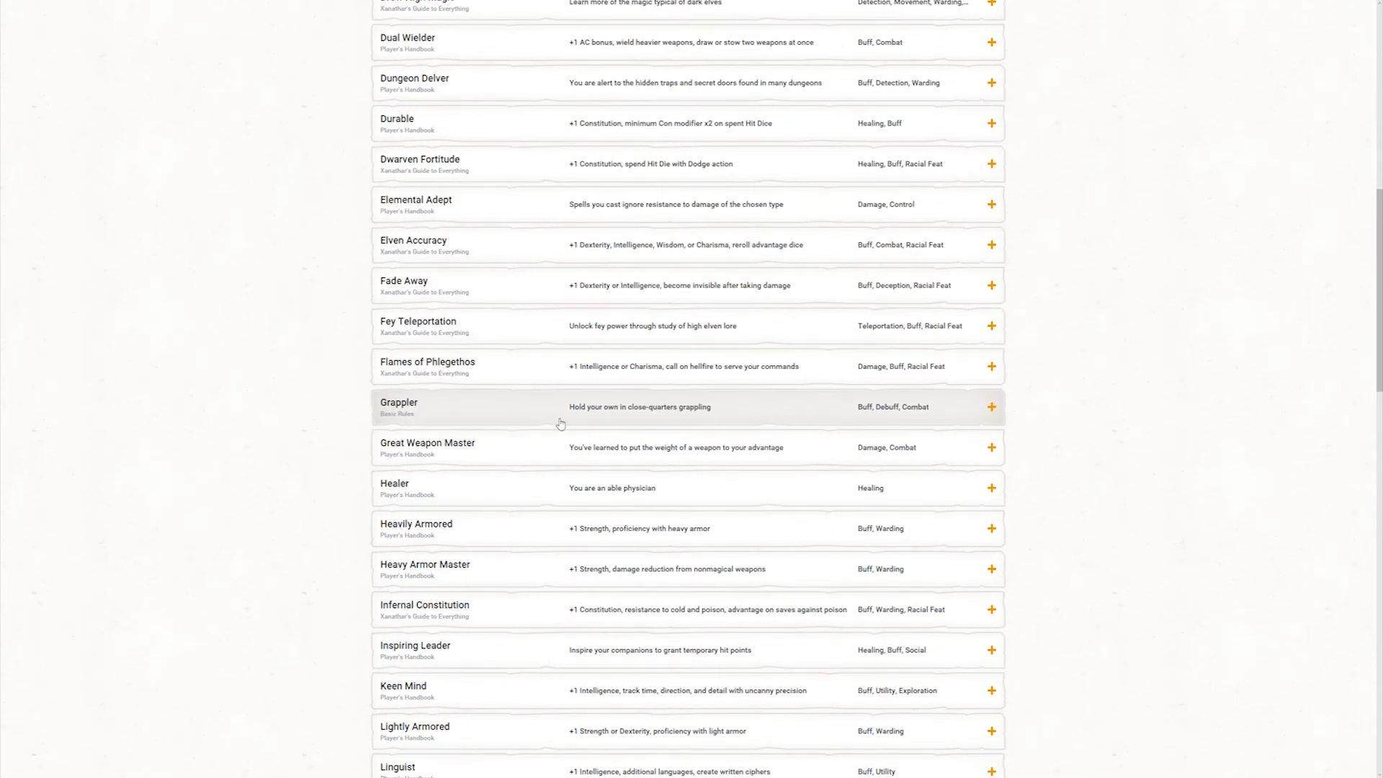
scroll(533, 458, "down", 10)
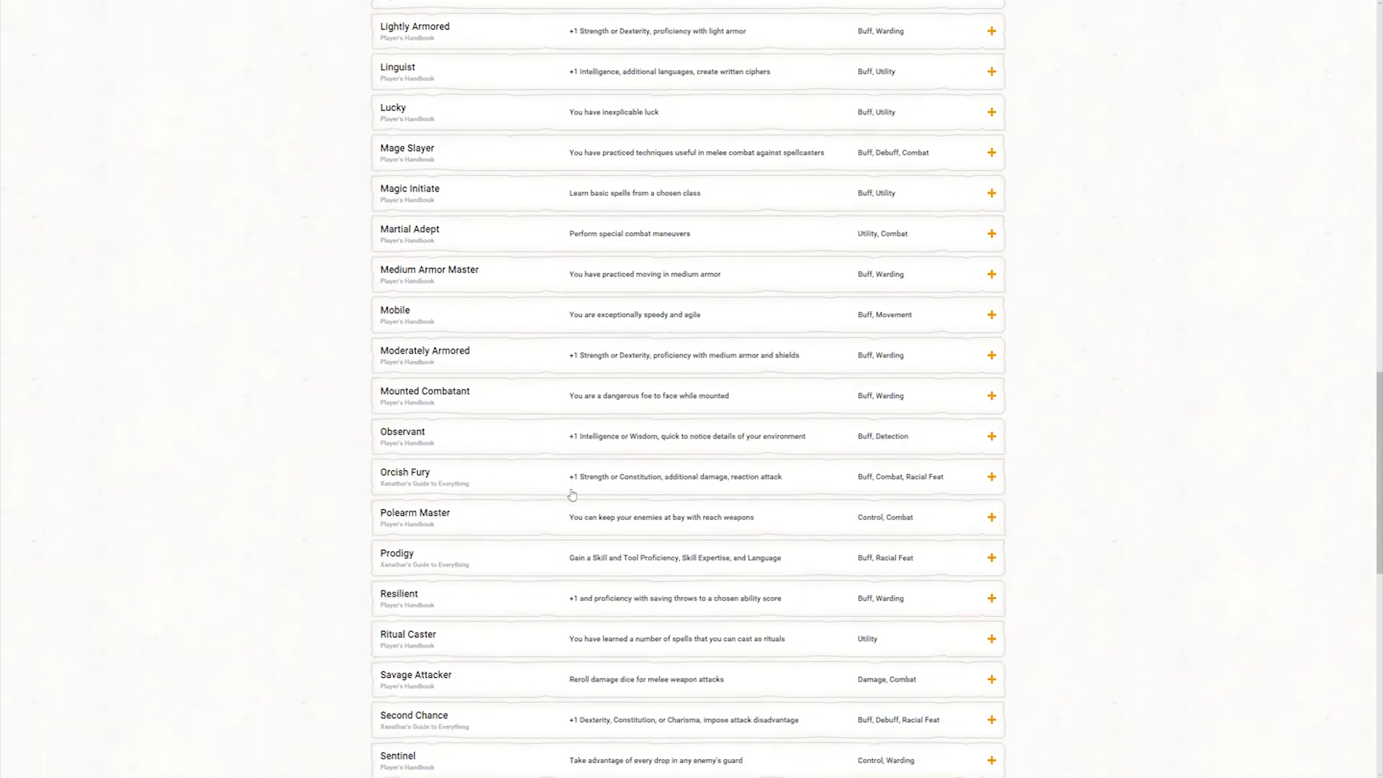
left_click(522, 441)
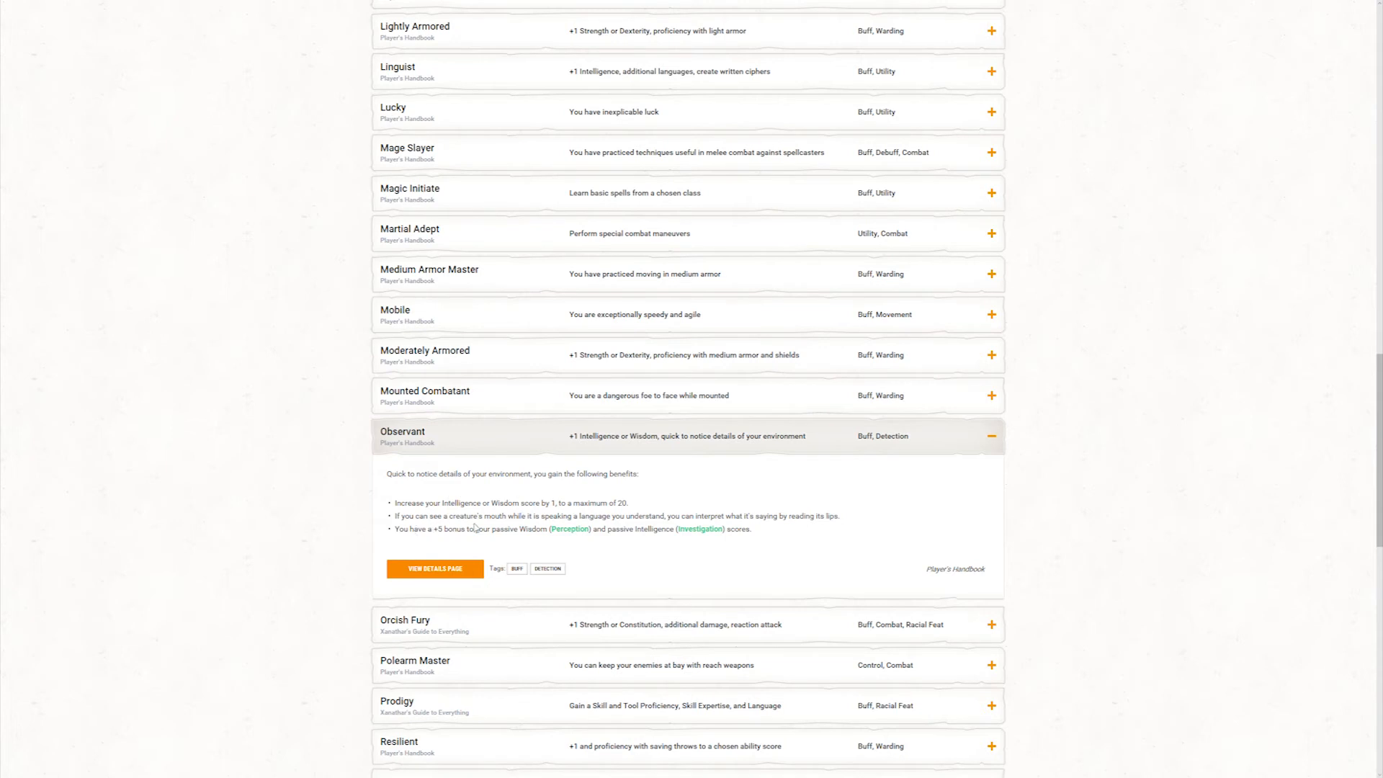
mouse_move(582, 534)
scroll(640, 515, "up", 20)
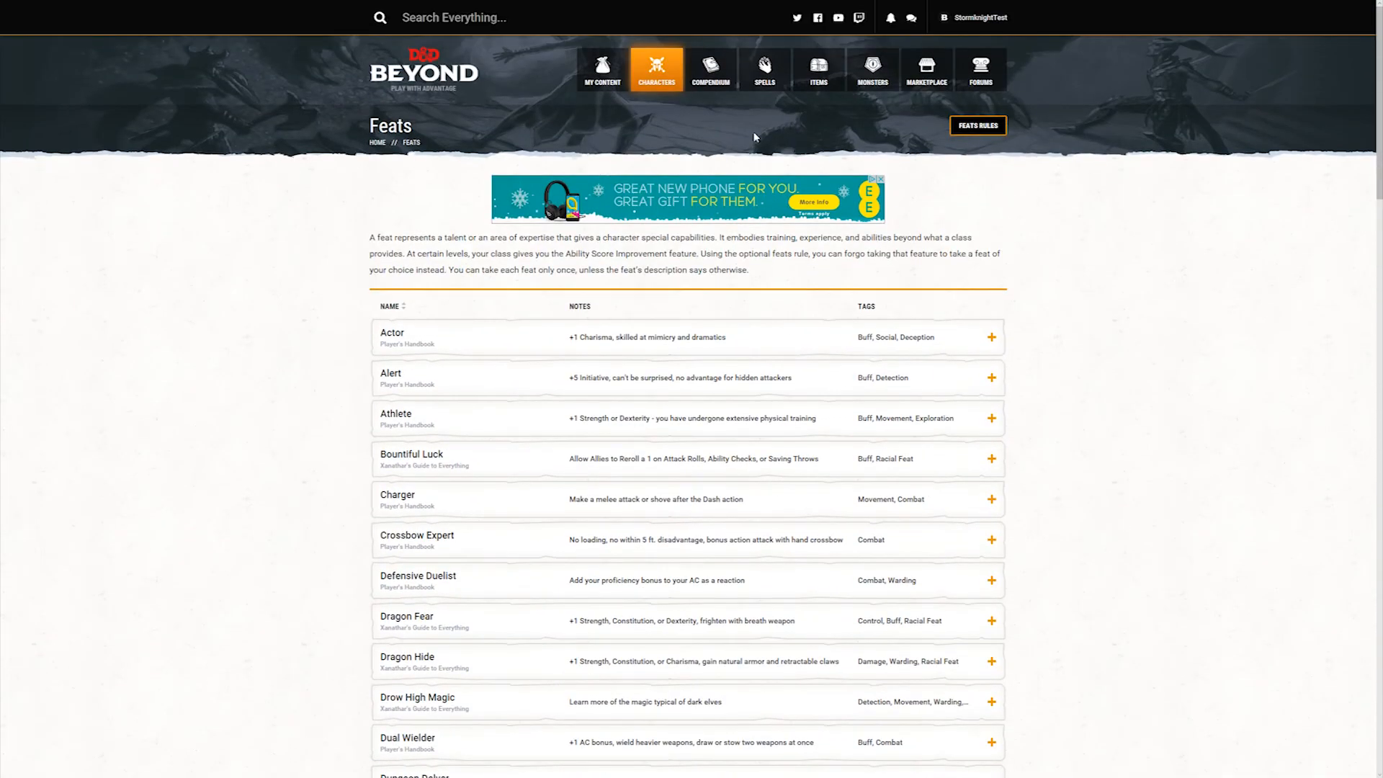
Step: Start a new homebrew feat from scratch, named Peerless Explorer with version 1.0
mouse_move(668, 86)
mouse_move(655, 232)
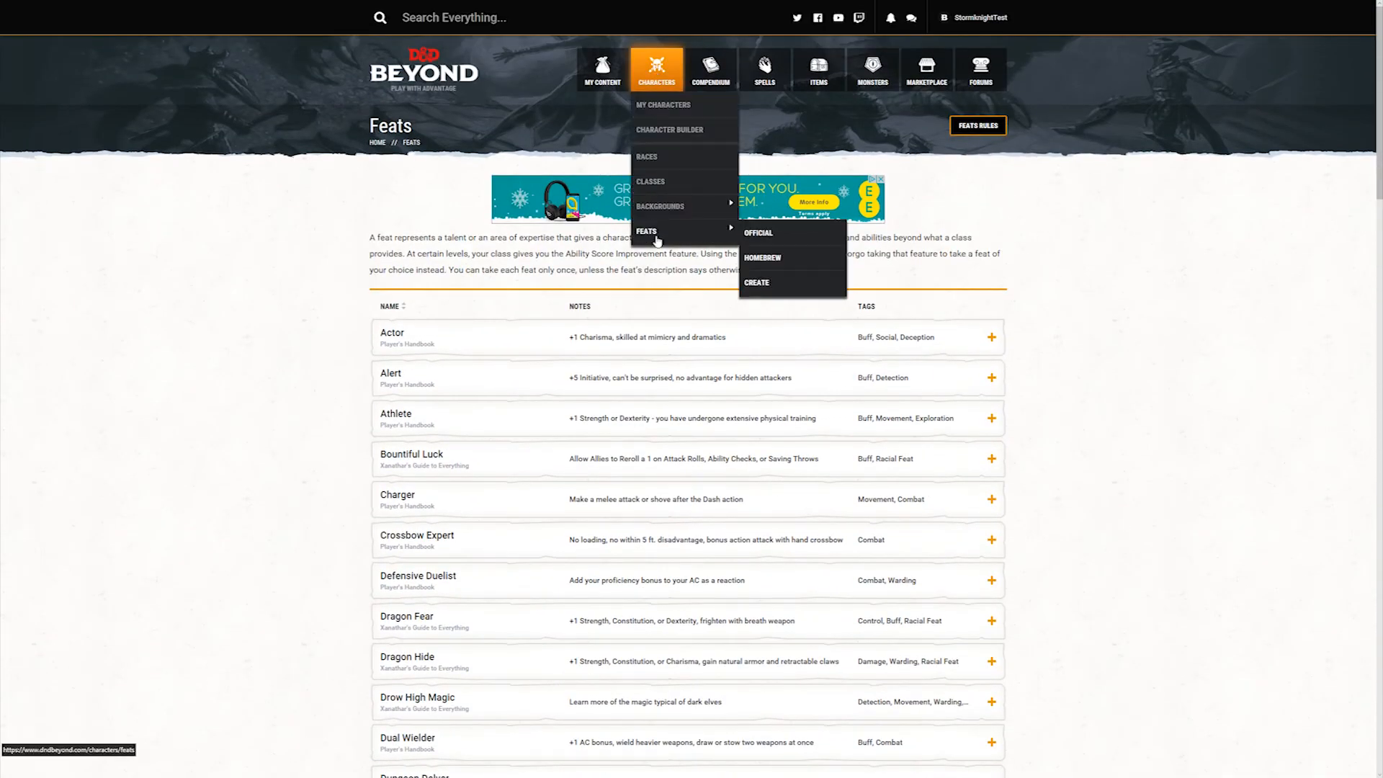
left_click(766, 285)
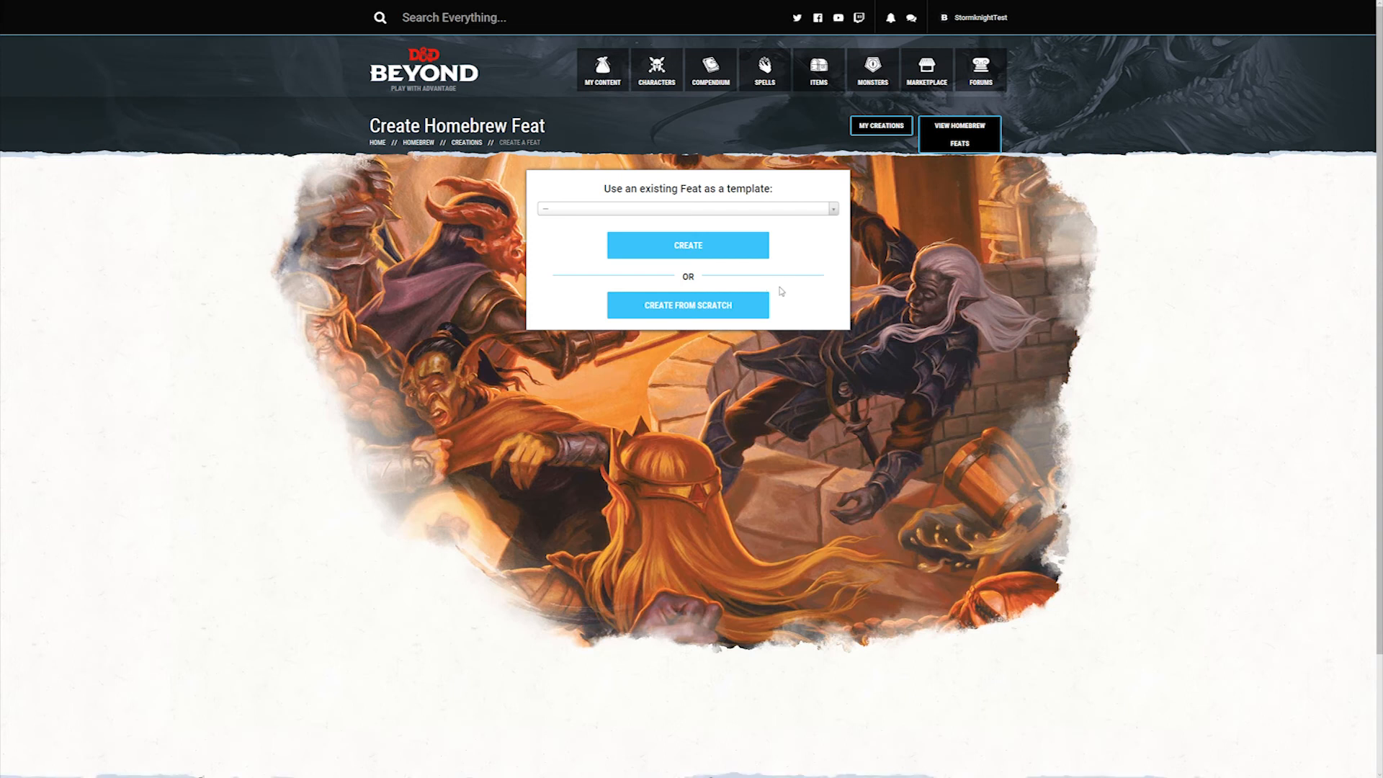
left_click(708, 305)
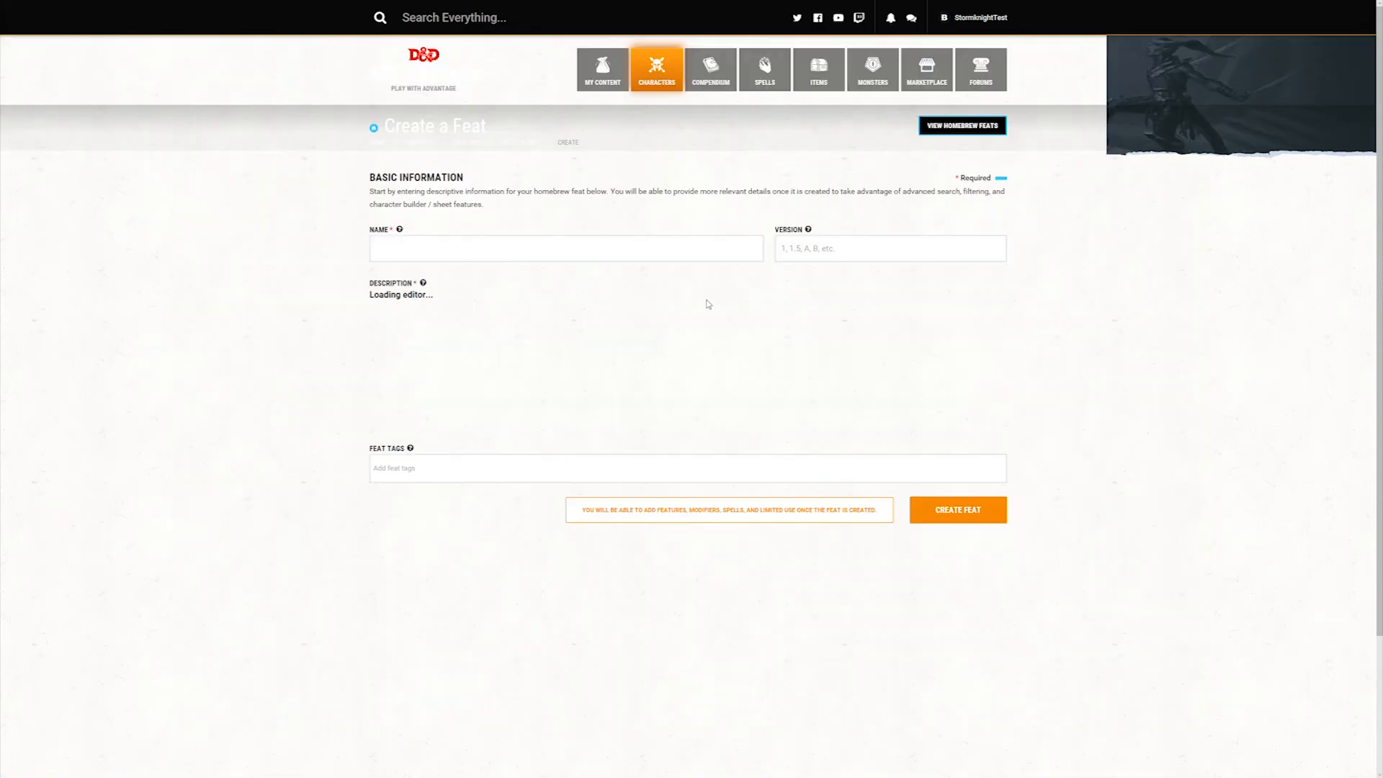
left_click(520, 256)
type("Peerless Explorer")
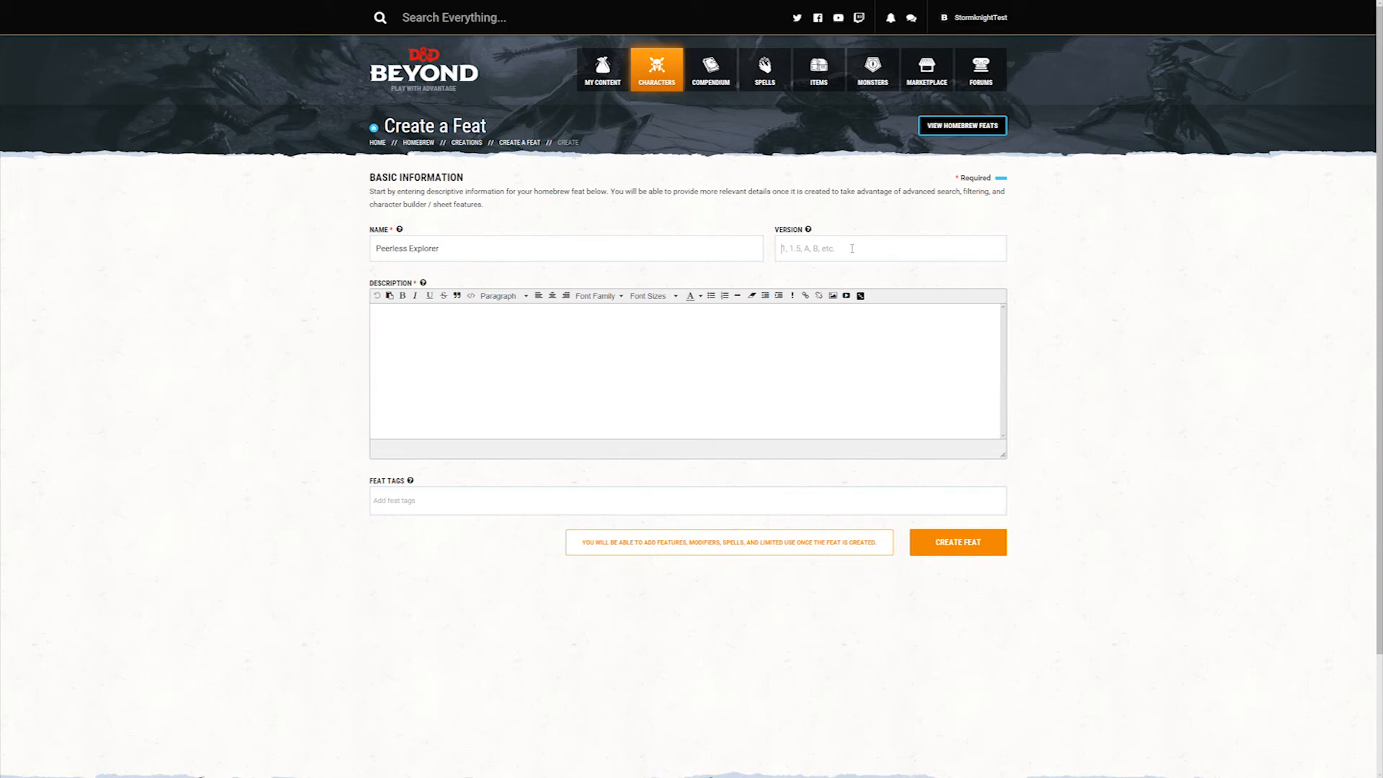
left_click(852, 248)
type("1.0")
Step: Paste the three benefits (+5 initiative, +5 passive Perception, first-turn bonus-action Disengage) into the description and format them as separate bullet points
type("You gain a +5 bonus to initiative. You have a +5 bonus to your passive Wisdom ([skill]Perception[/skill]) score. On your first turn of each combat, you may take the Disengage action as a bonus action.")
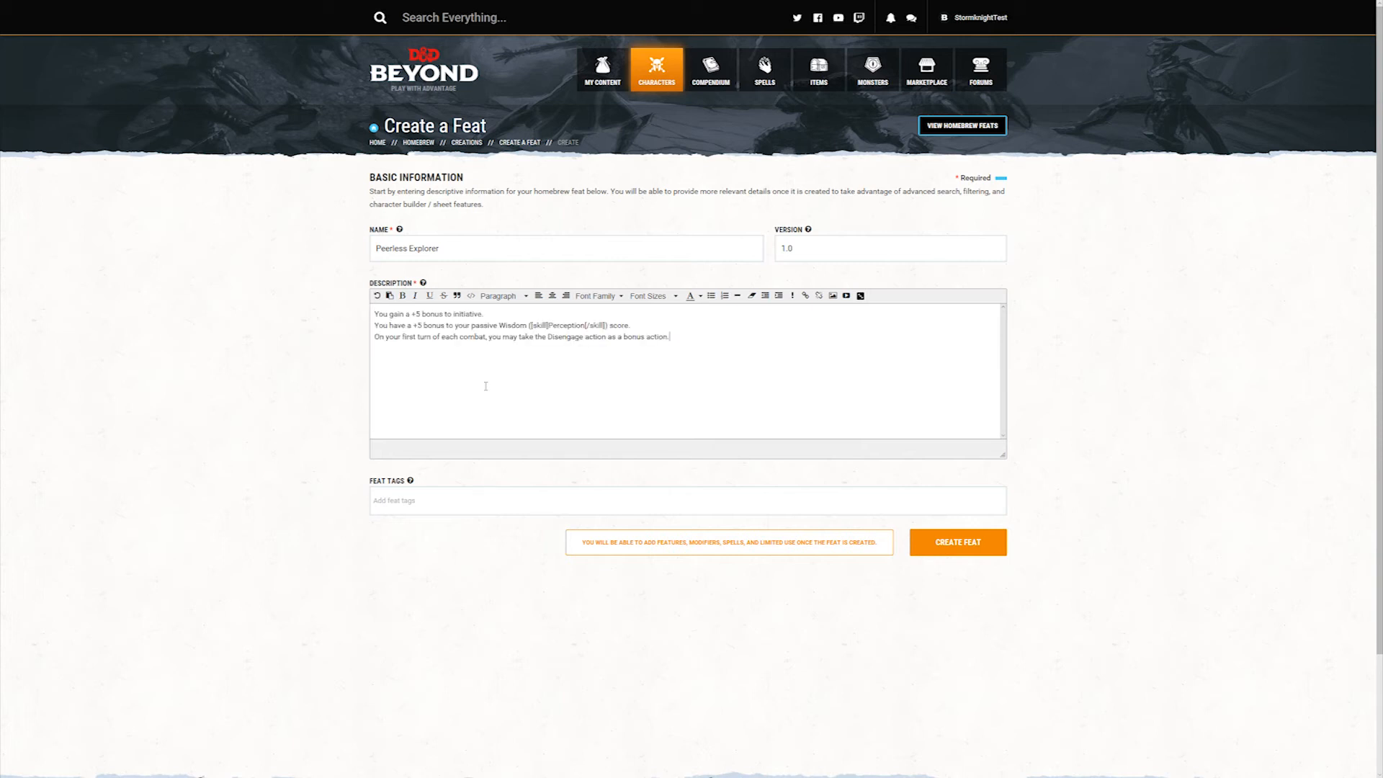
key("shift+Up")
key("shift+Up")
key("shift+Up")
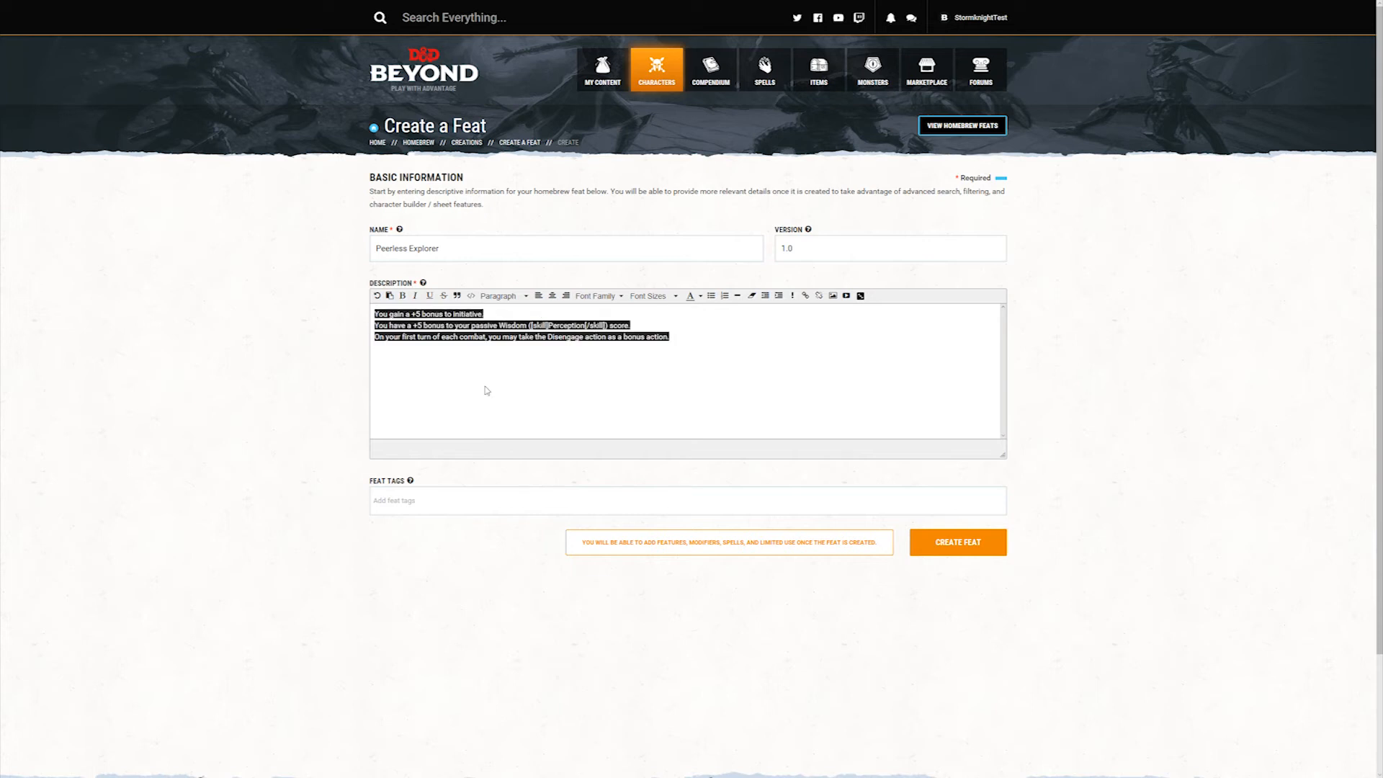
left_click(711, 295)
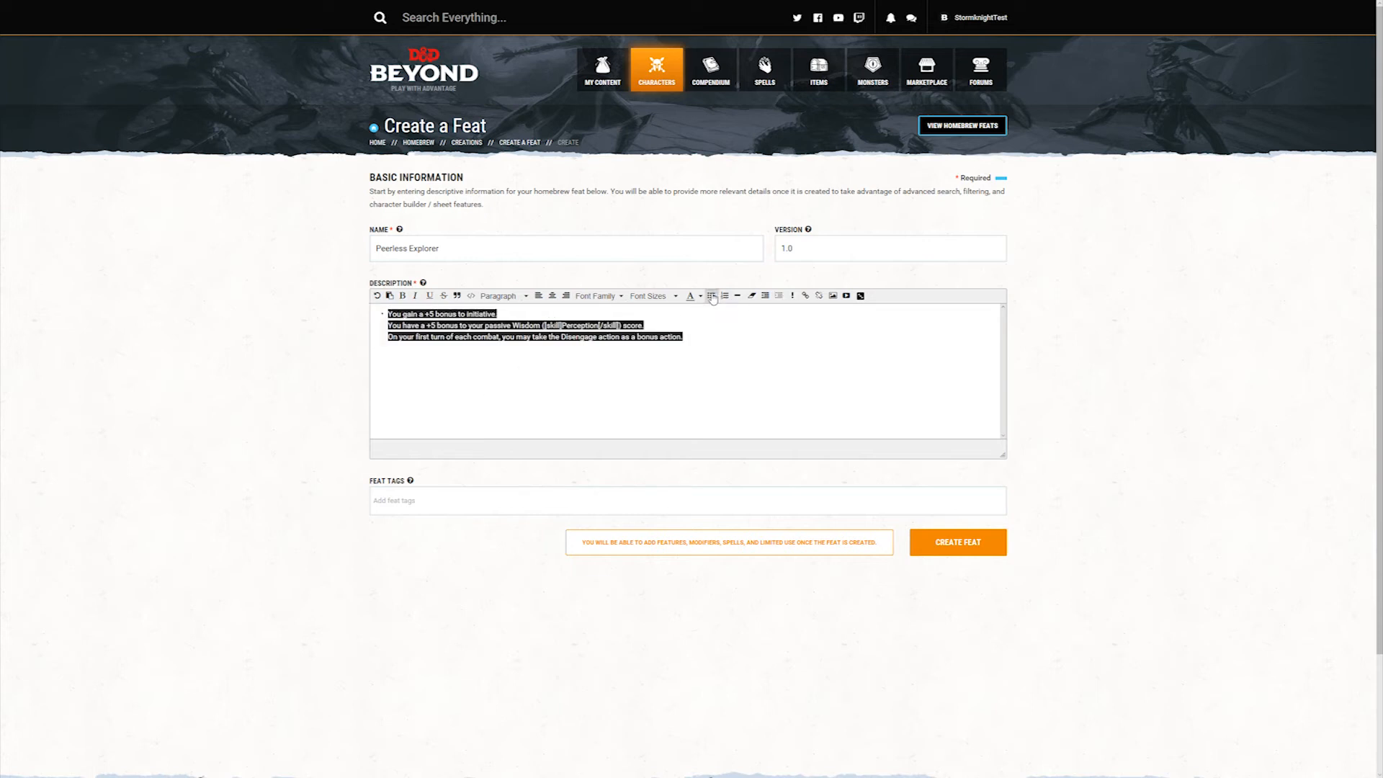
left_click(700, 325)
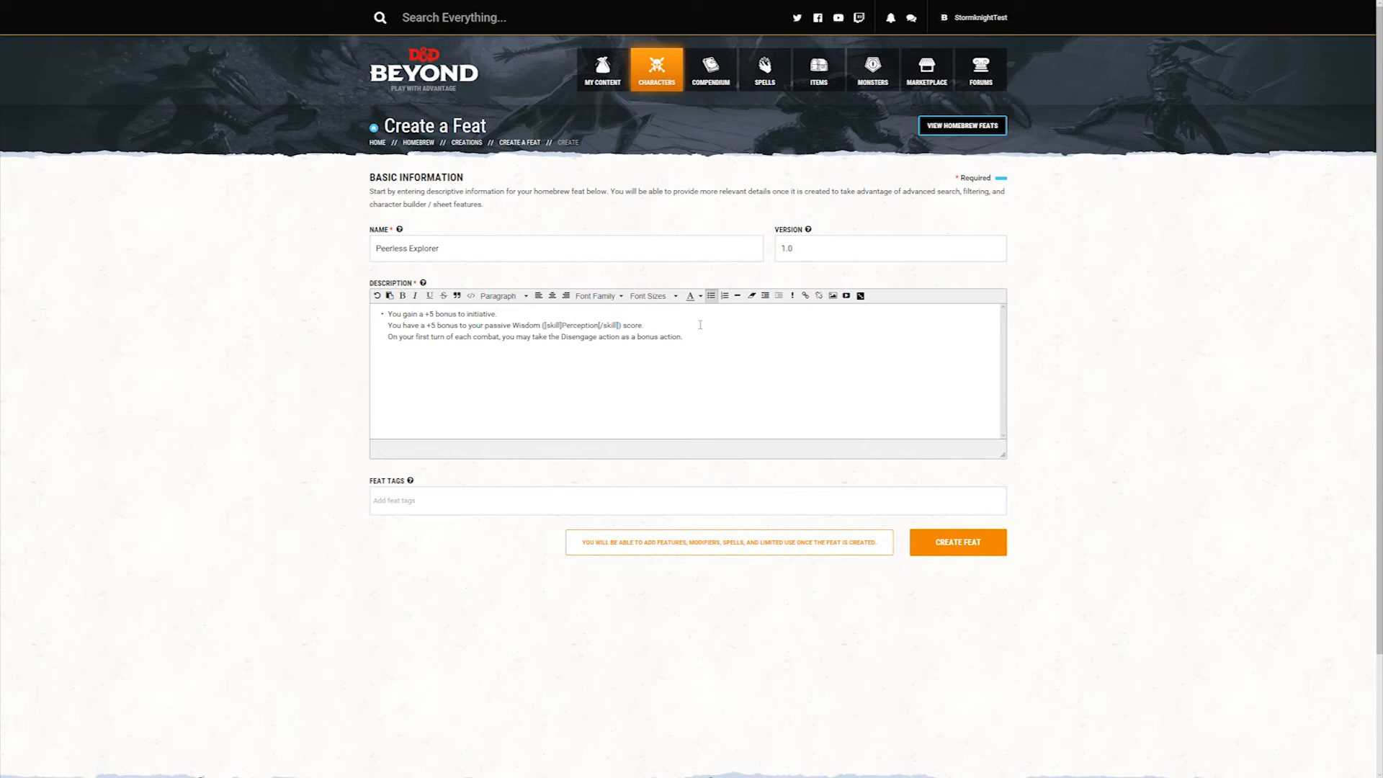
key("Return")
key("Delete")
key("Return")
key("Delete")
Step: Wrap the word Disengage in the description with [action] and [/action] tags and create the feat
type("[acti")
type("]")
key("ctrl+shift+Left")
key("Right")
type("[action]")
type("/")
left_click(955, 551)
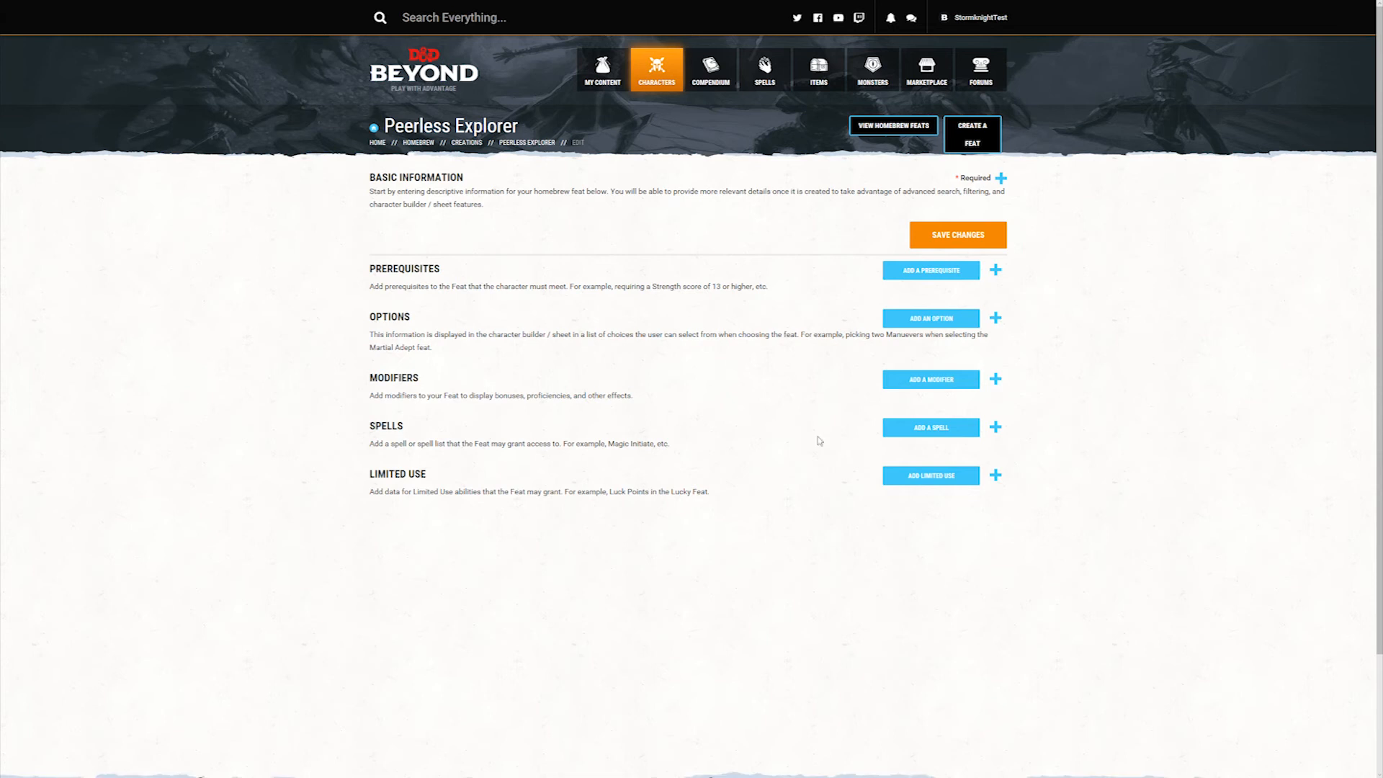
Step: Add the feat tags Detection, Exploration and Combat to Peerless Explorer and save the changes
left_click(680, 212)
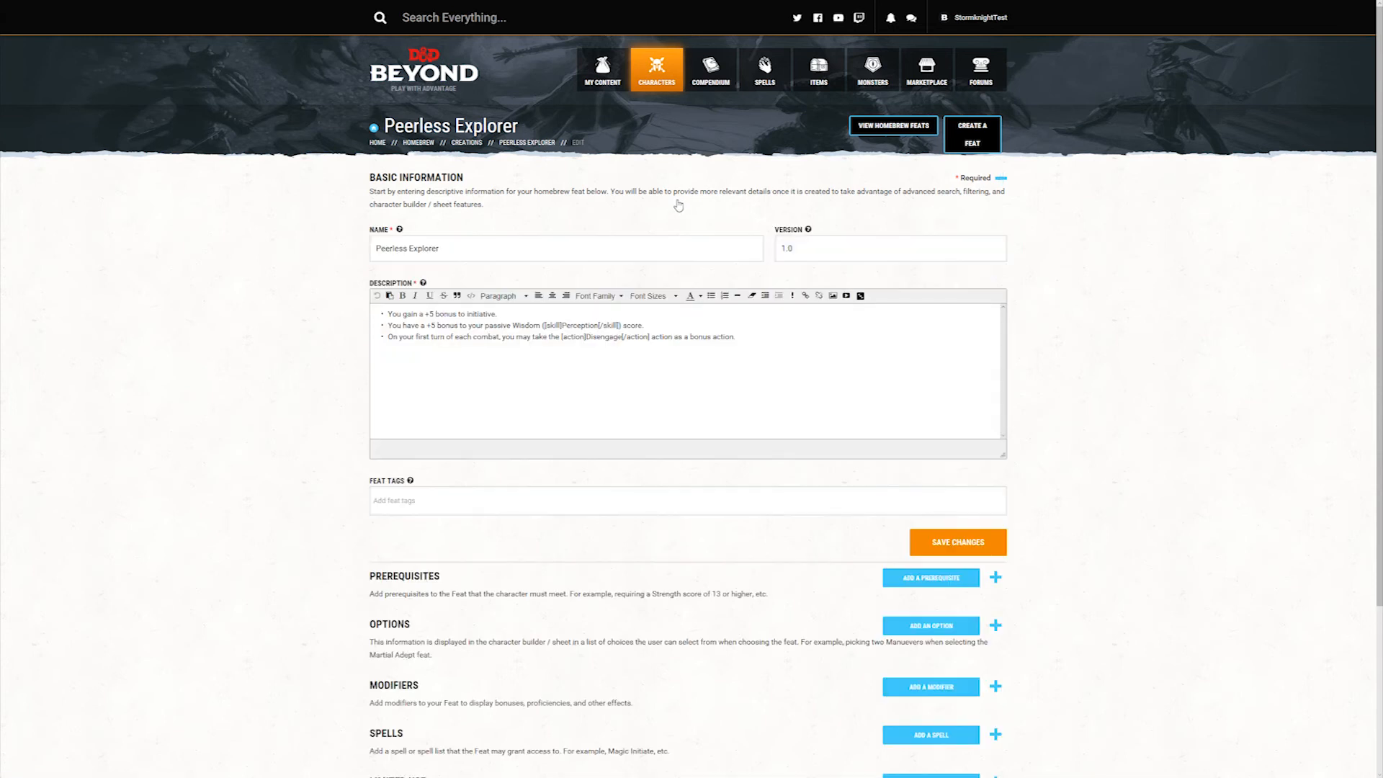
left_click(414, 503)
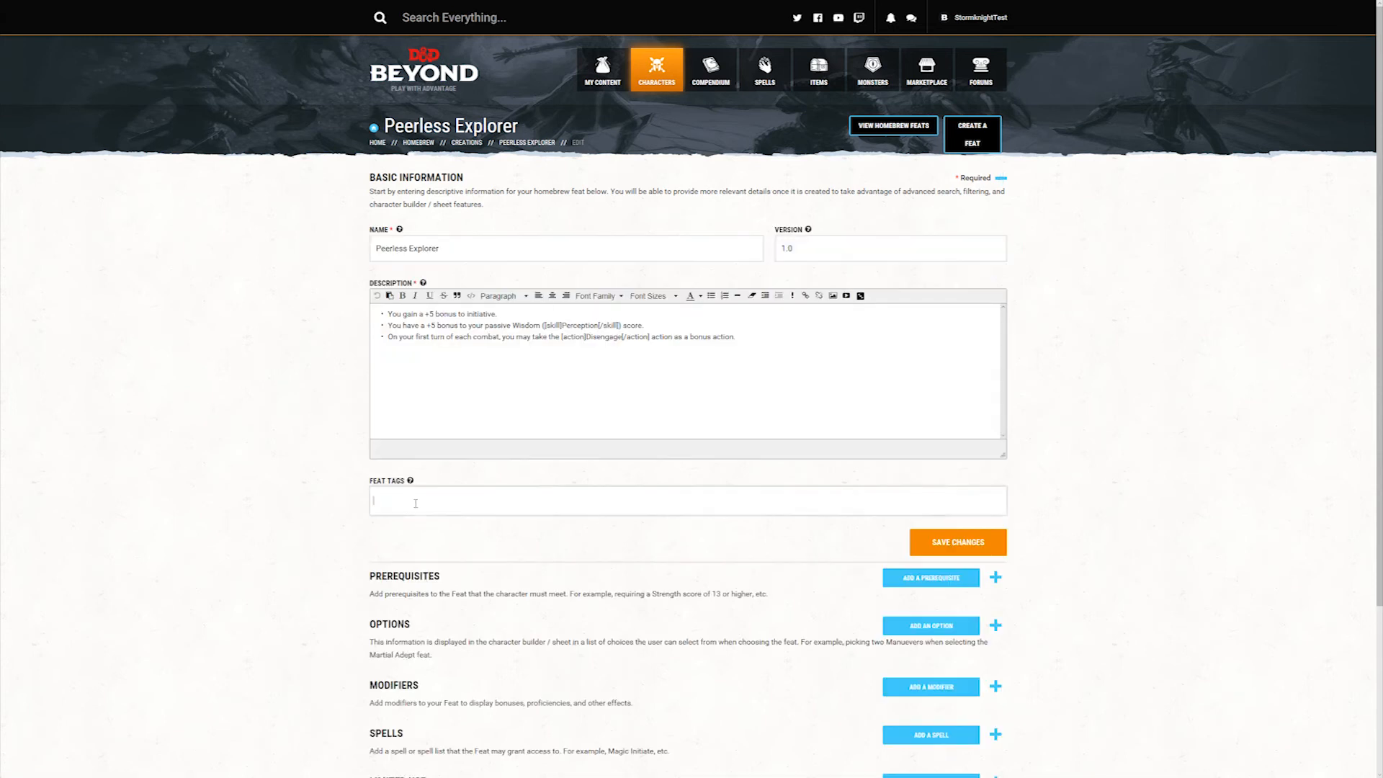
scroll(446, 570, "down", 2)
scroll(447, 573, "down", 1)
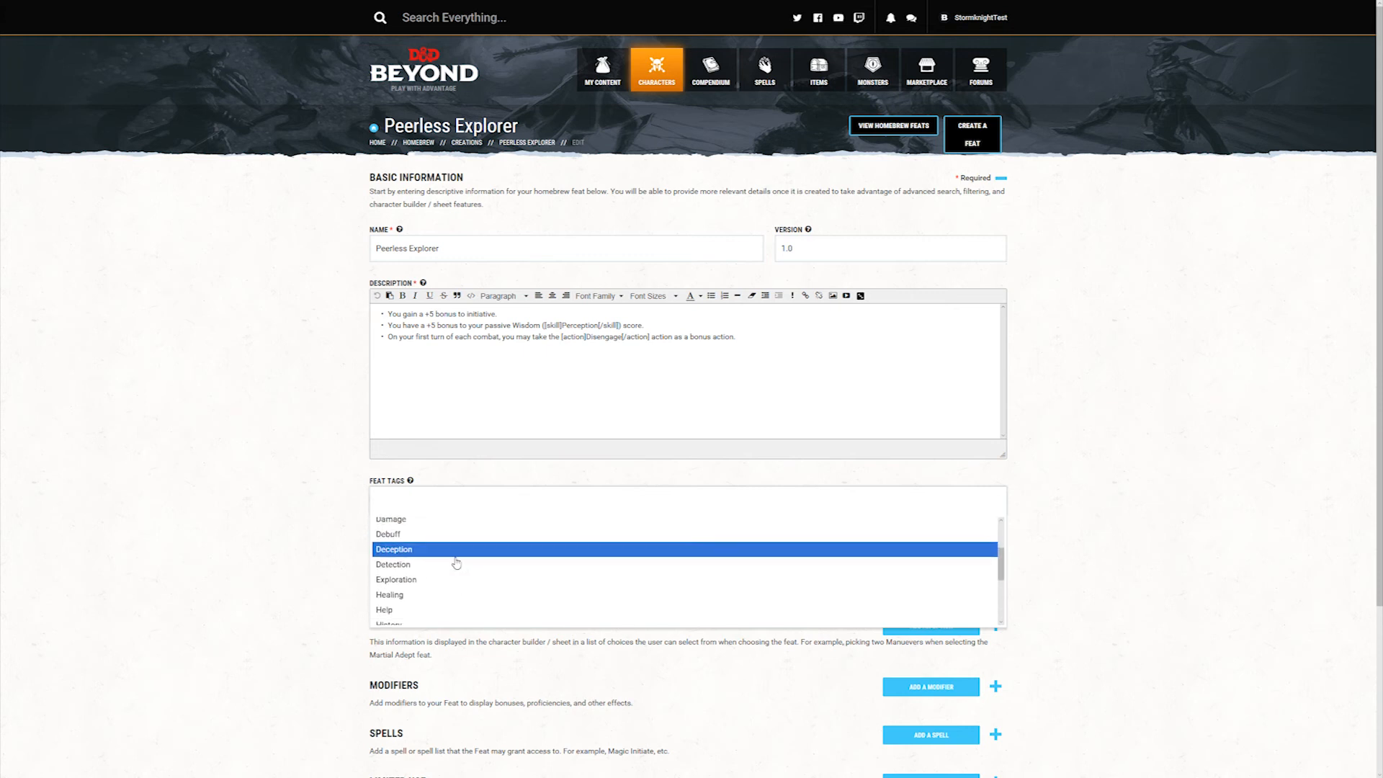
left_click(442, 570)
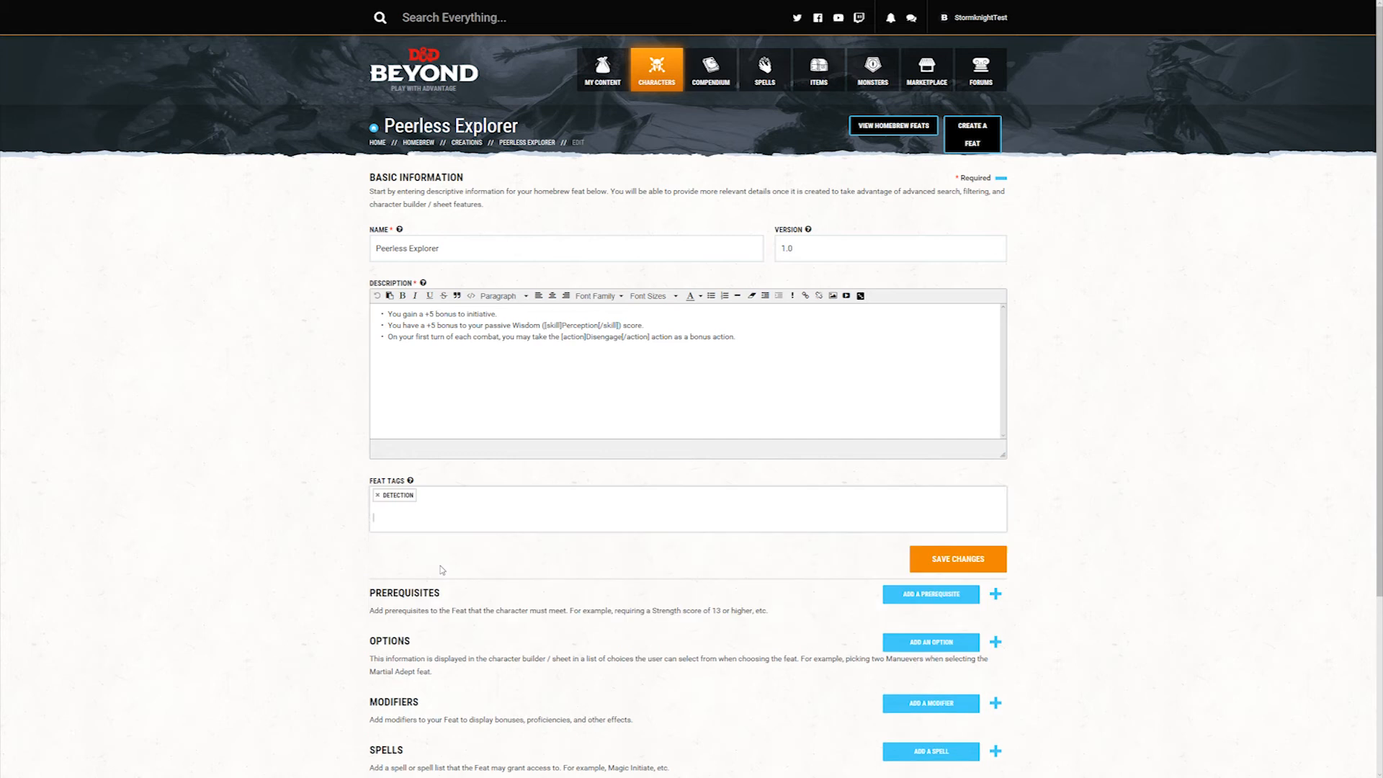
left_click(470, 517)
scroll(468, 569, "down", 3)
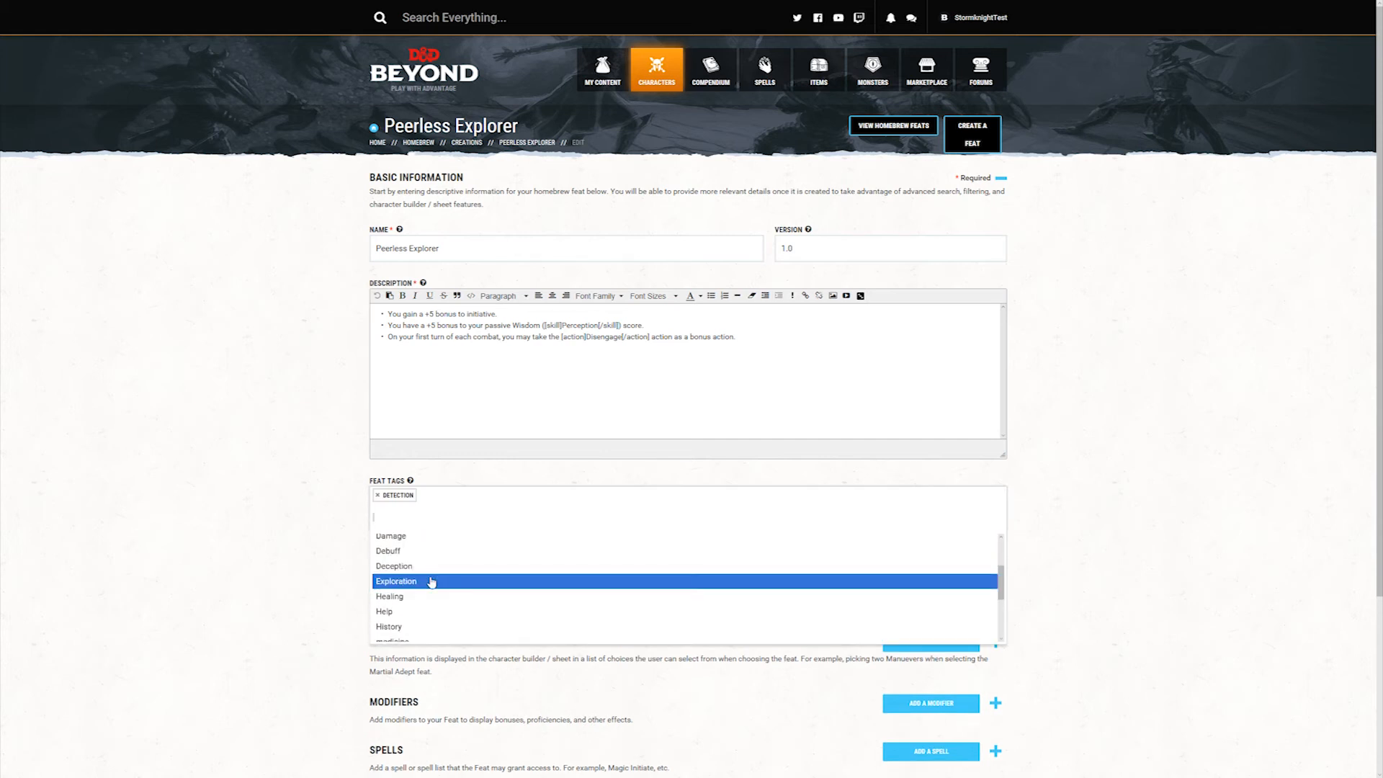
left_click(431, 582)
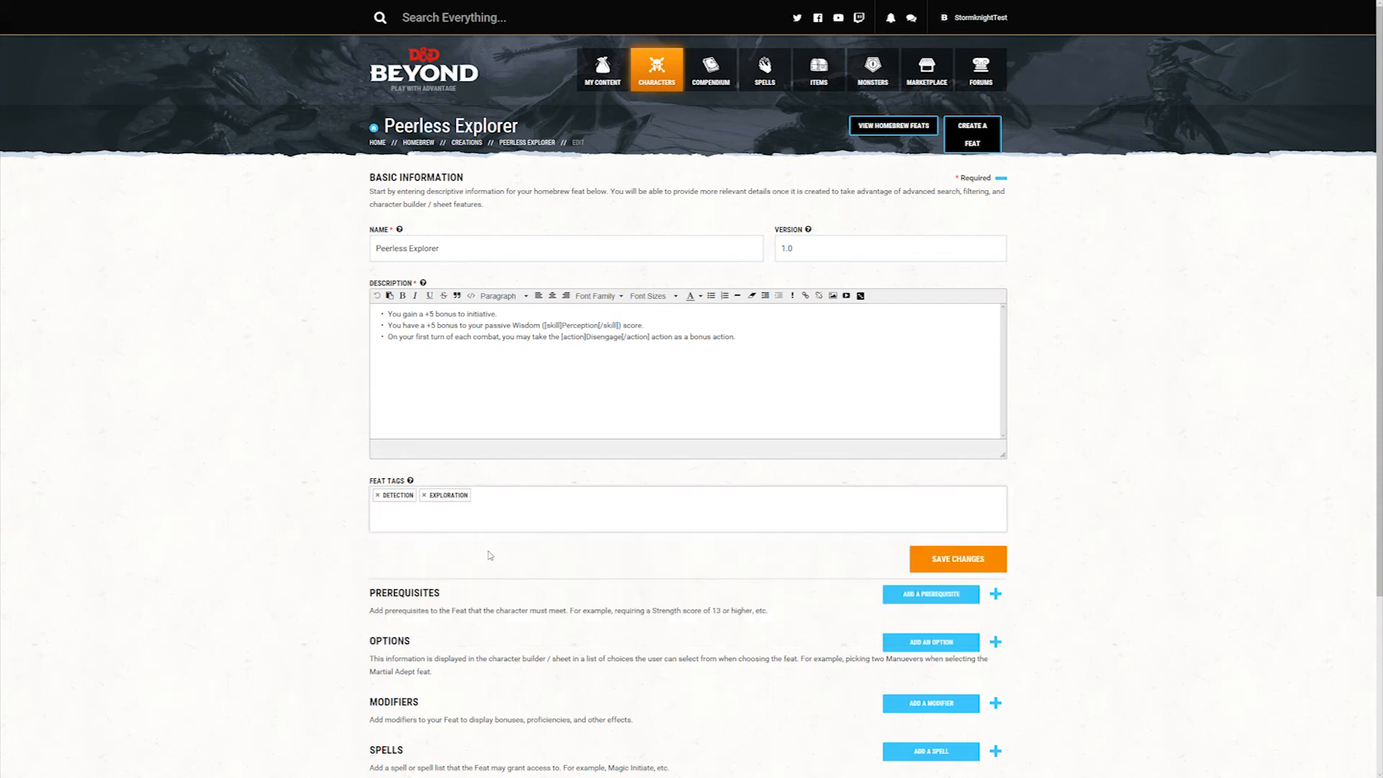
left_click(545, 516)
scroll(440, 608, "down", 2)
scroll(439, 605, "up", 1)
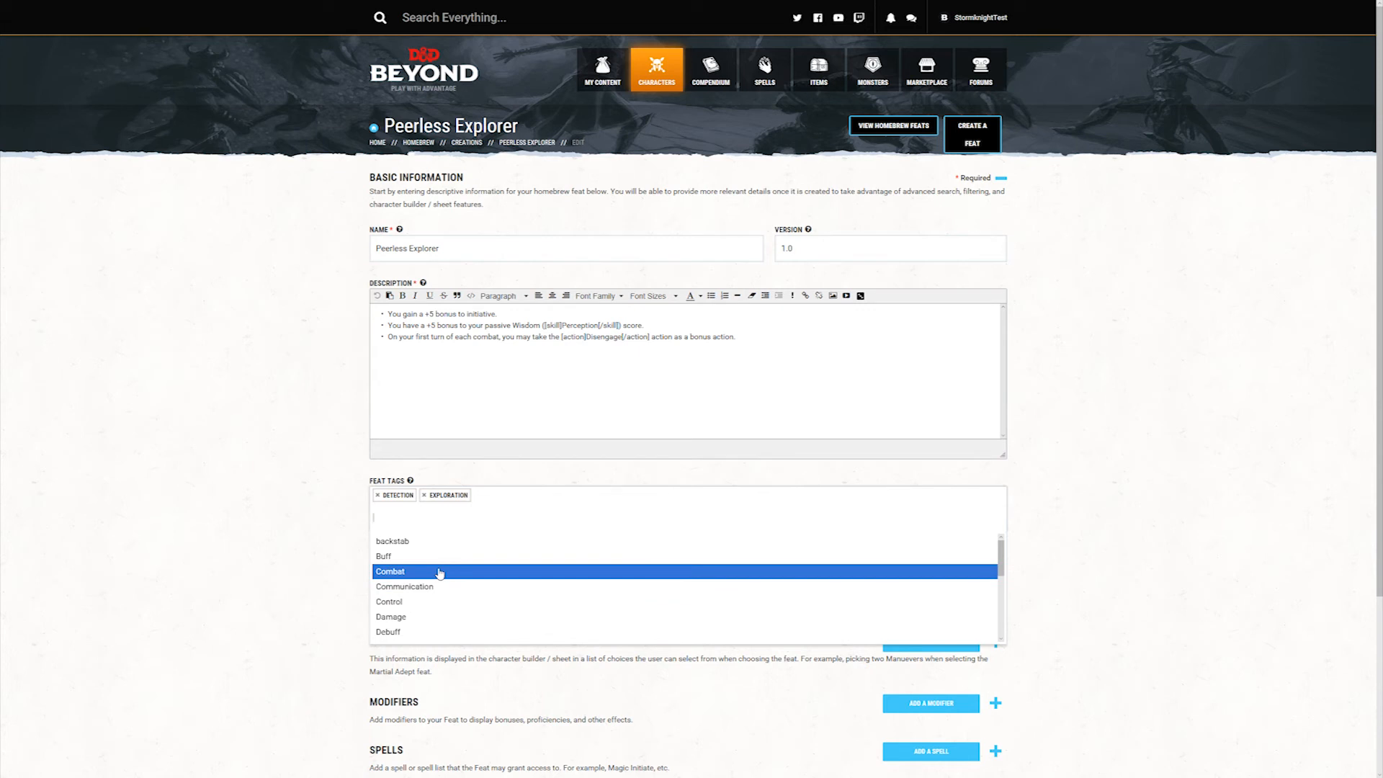
left_click(440, 573)
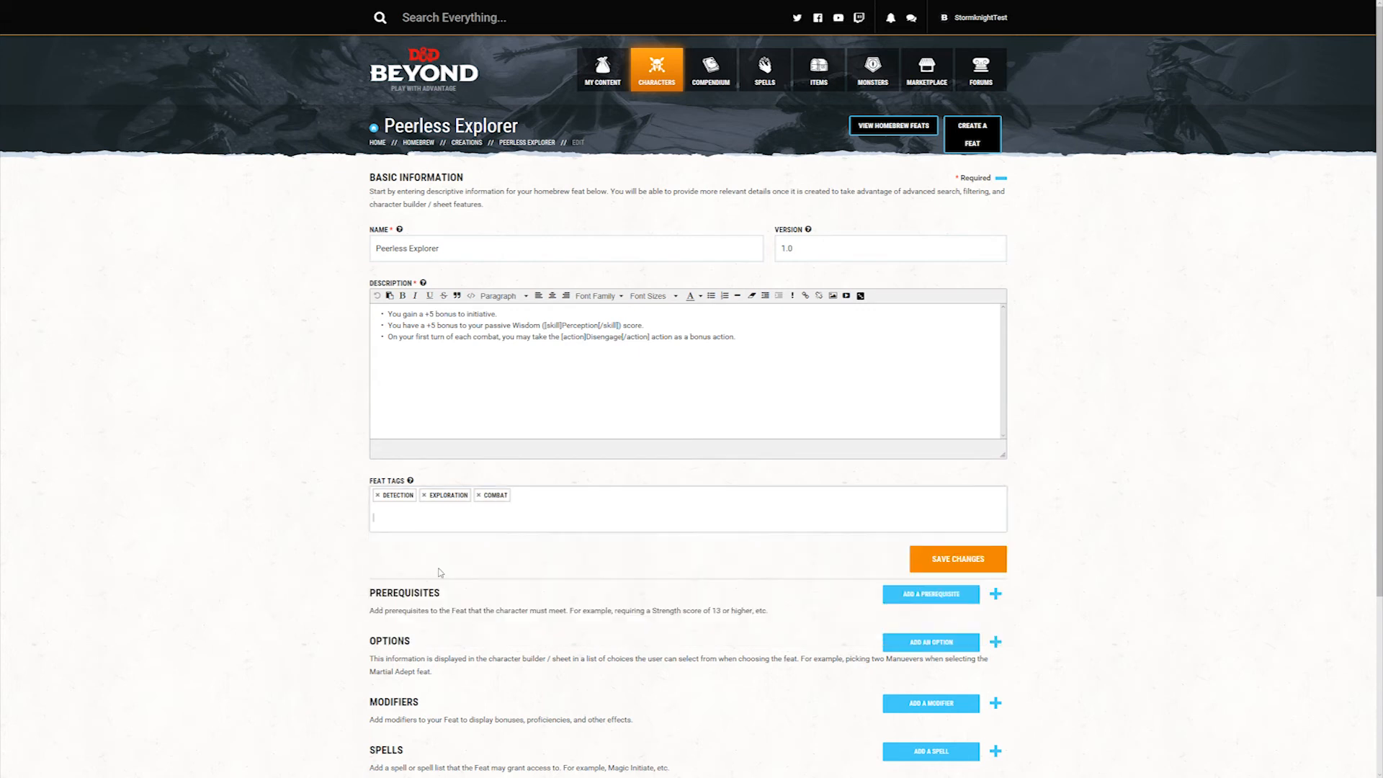
left_click(980, 560)
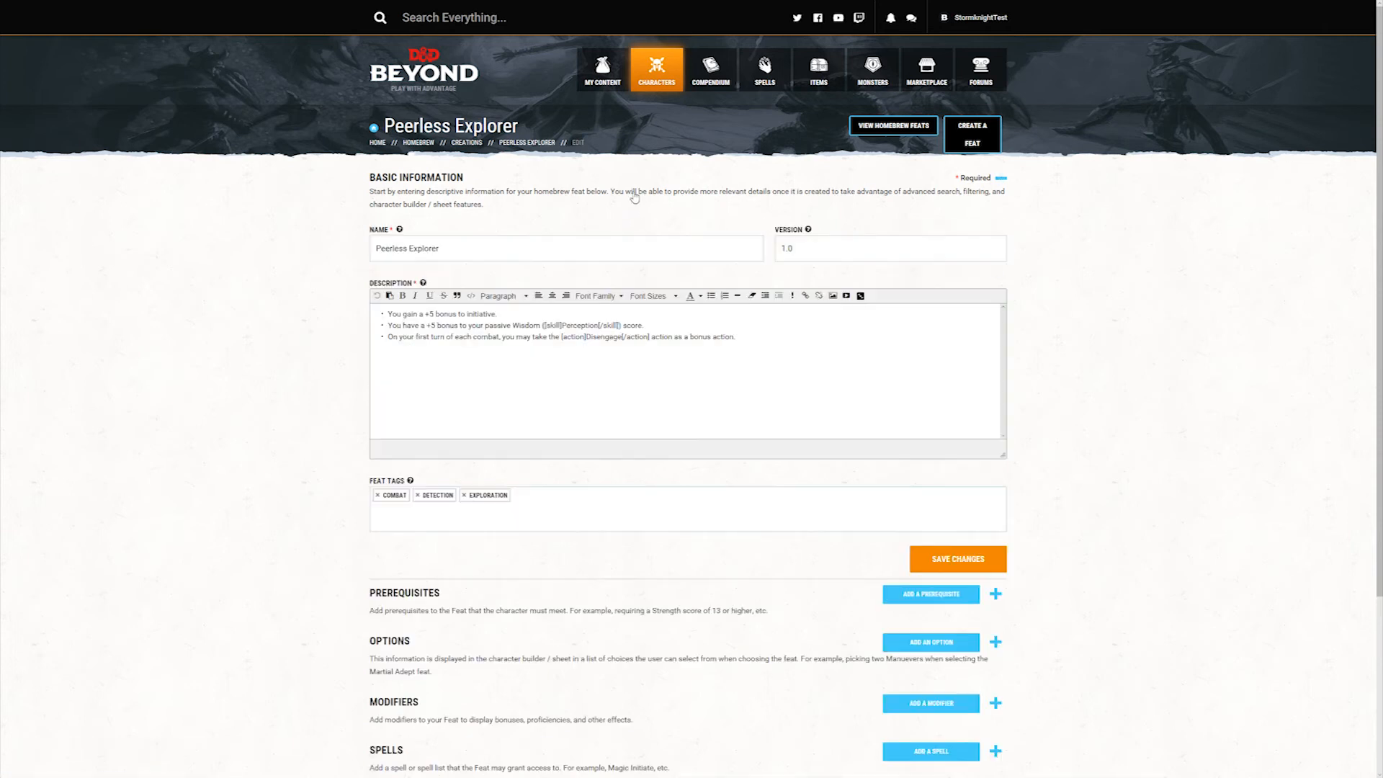
Step: Add a modifier of type Bonus with subtype Initiative and fixed value 5 to the feat, and save it
left_click(712, 336)
left_click(713, 337)
scroll(741, 465, "down", 4)
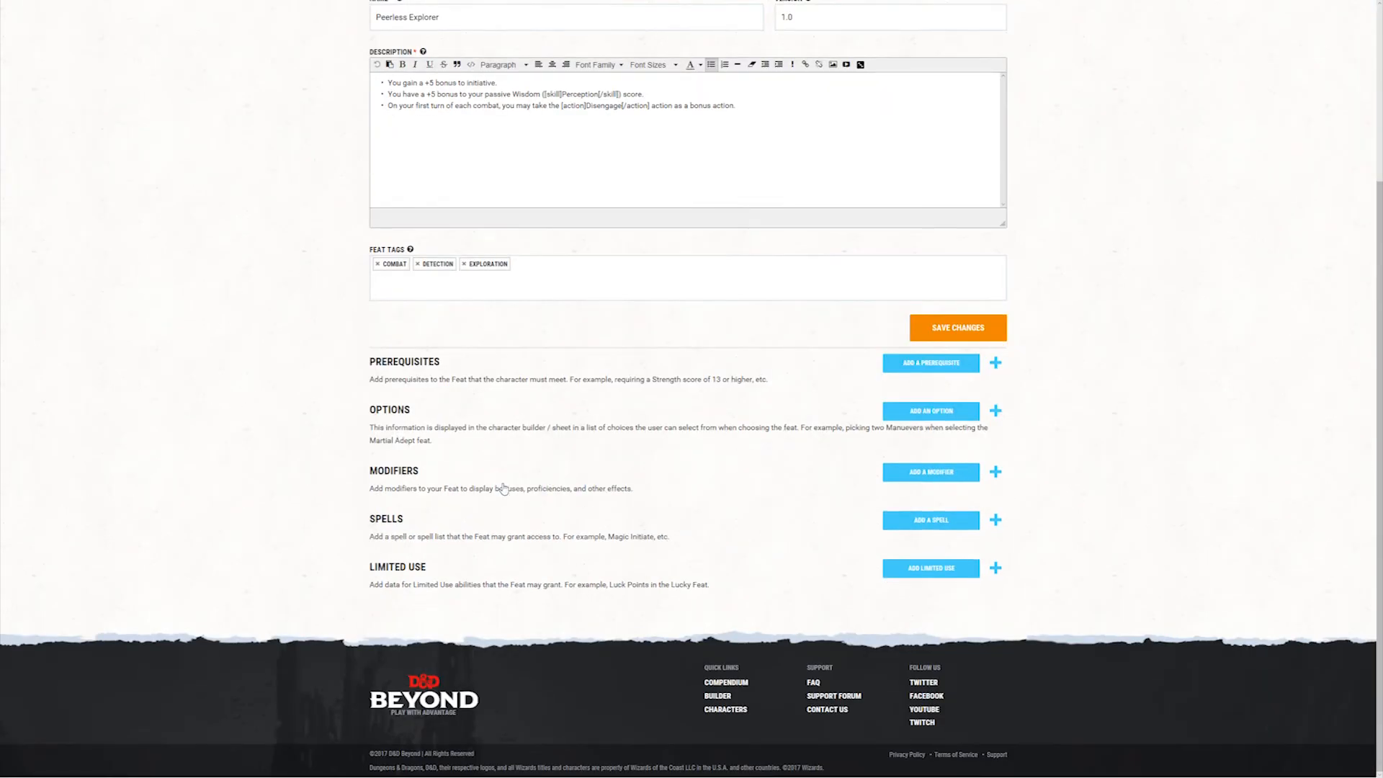
left_click(937, 477)
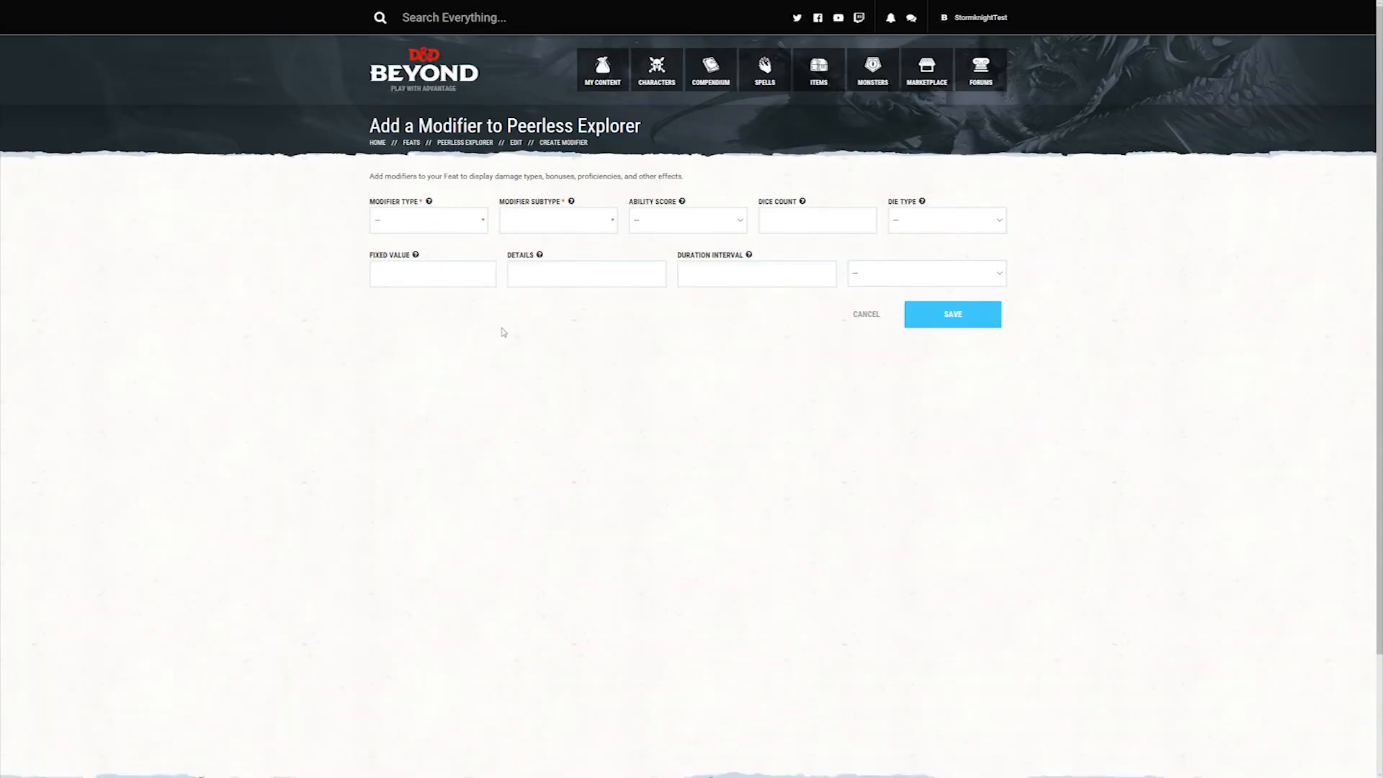
left_click(483, 218)
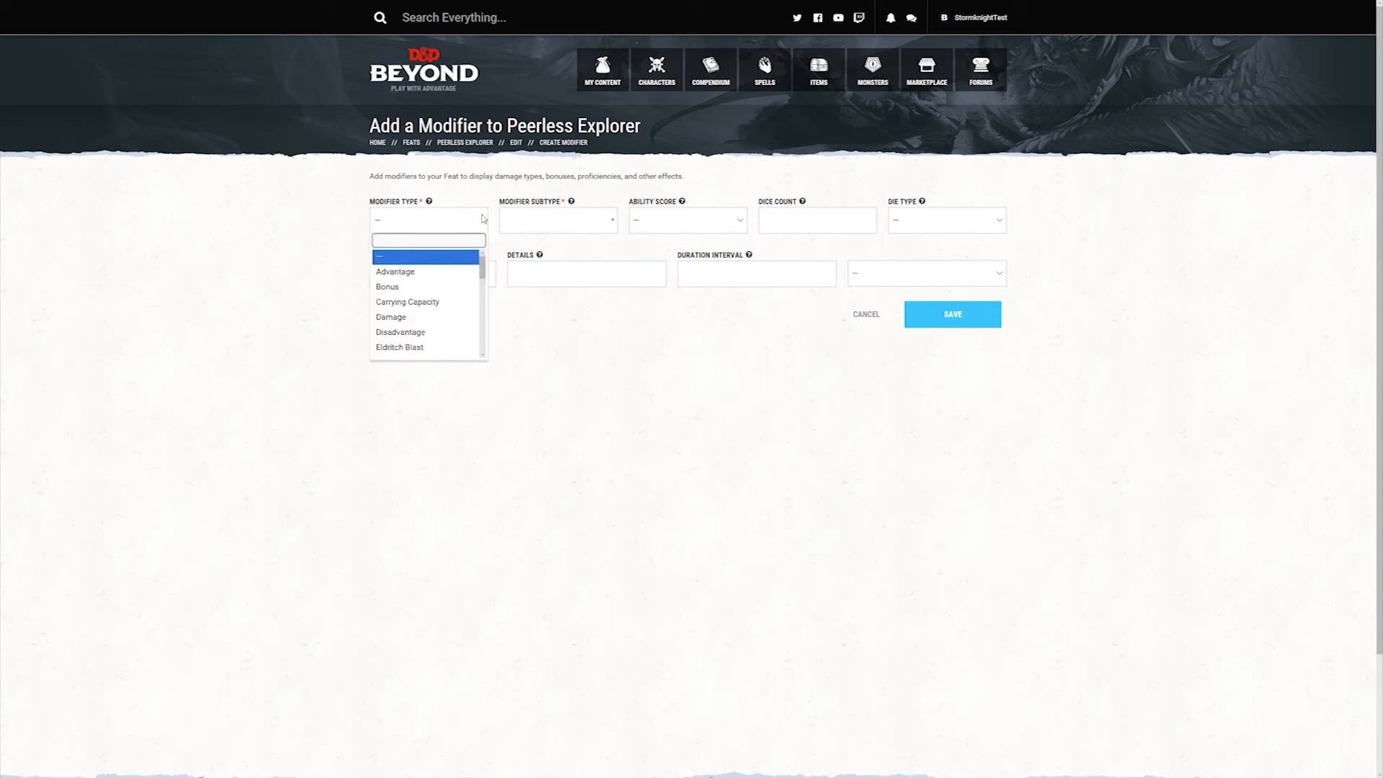
left_click(431, 289)
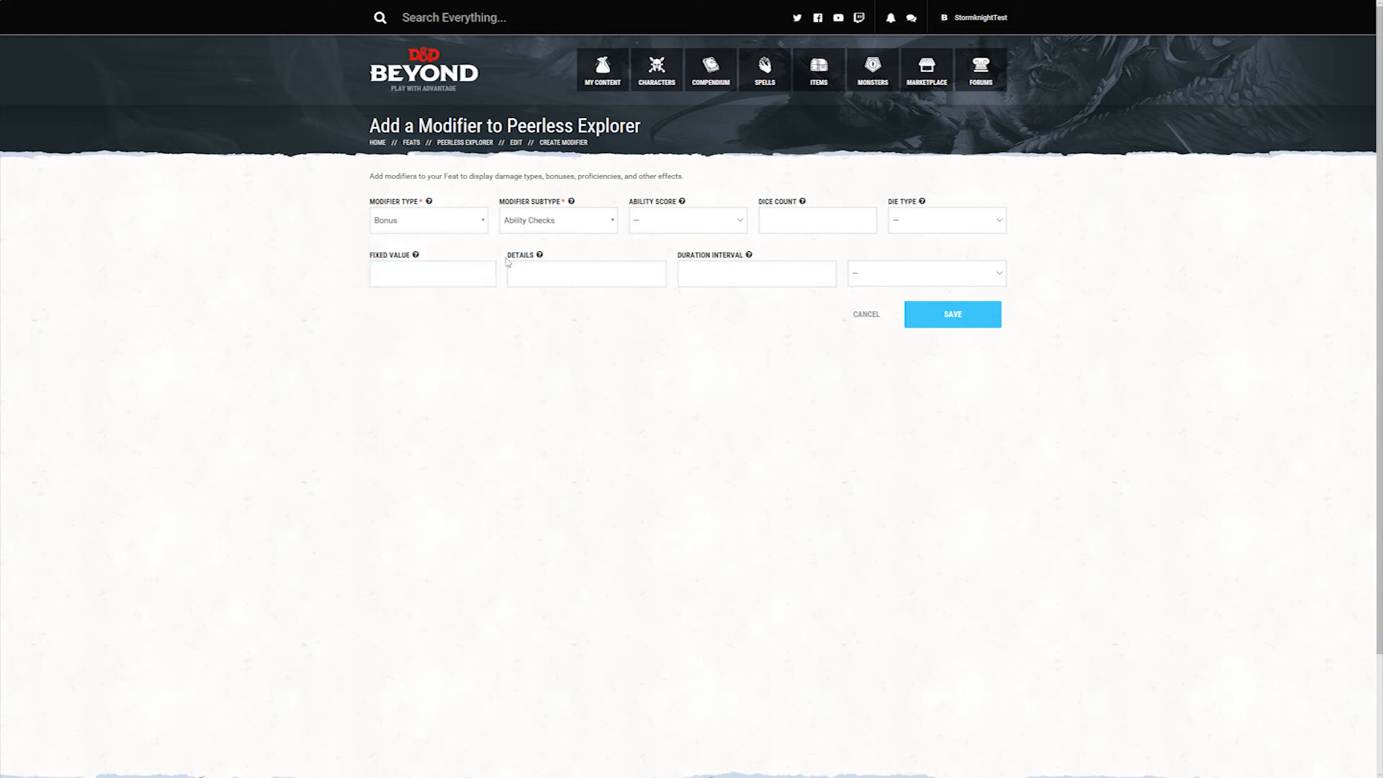
left_click(614, 221)
type("init")
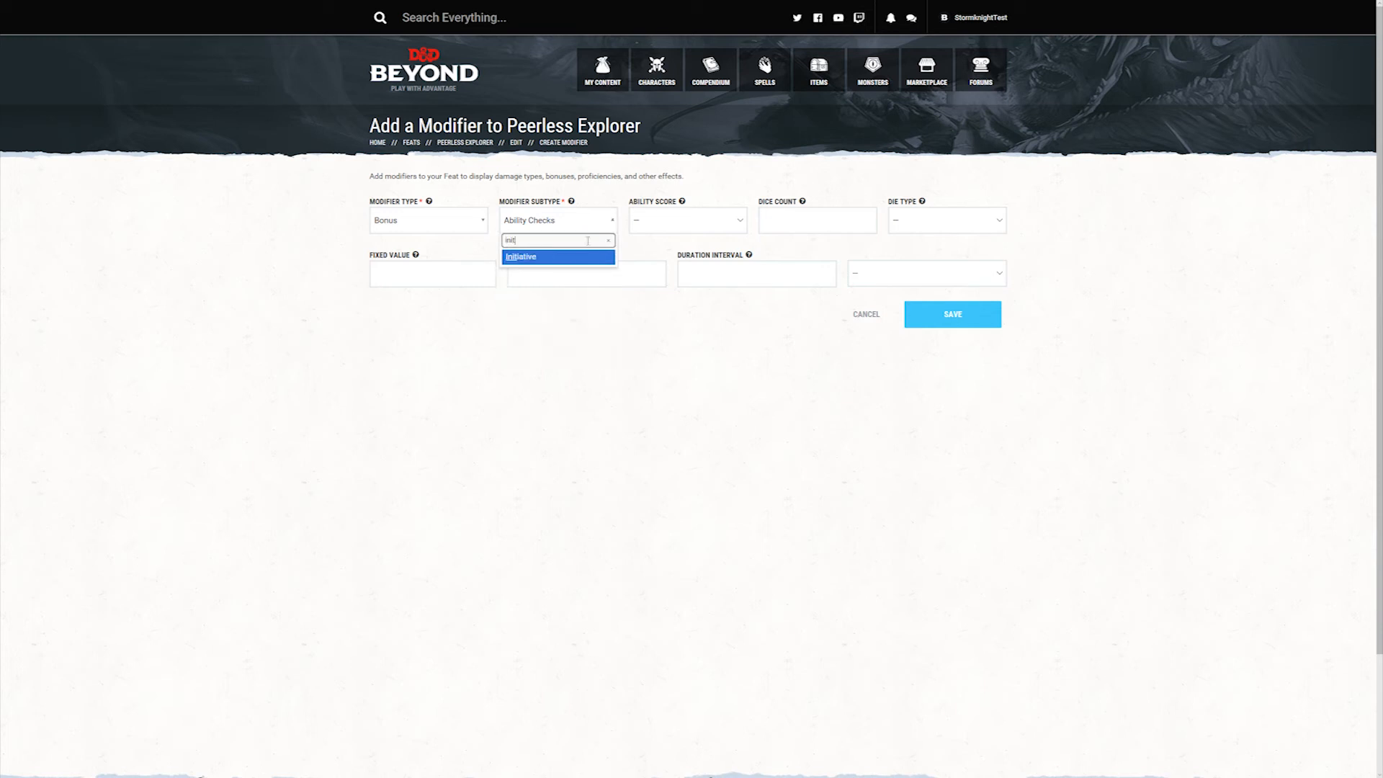
left_click(537, 260)
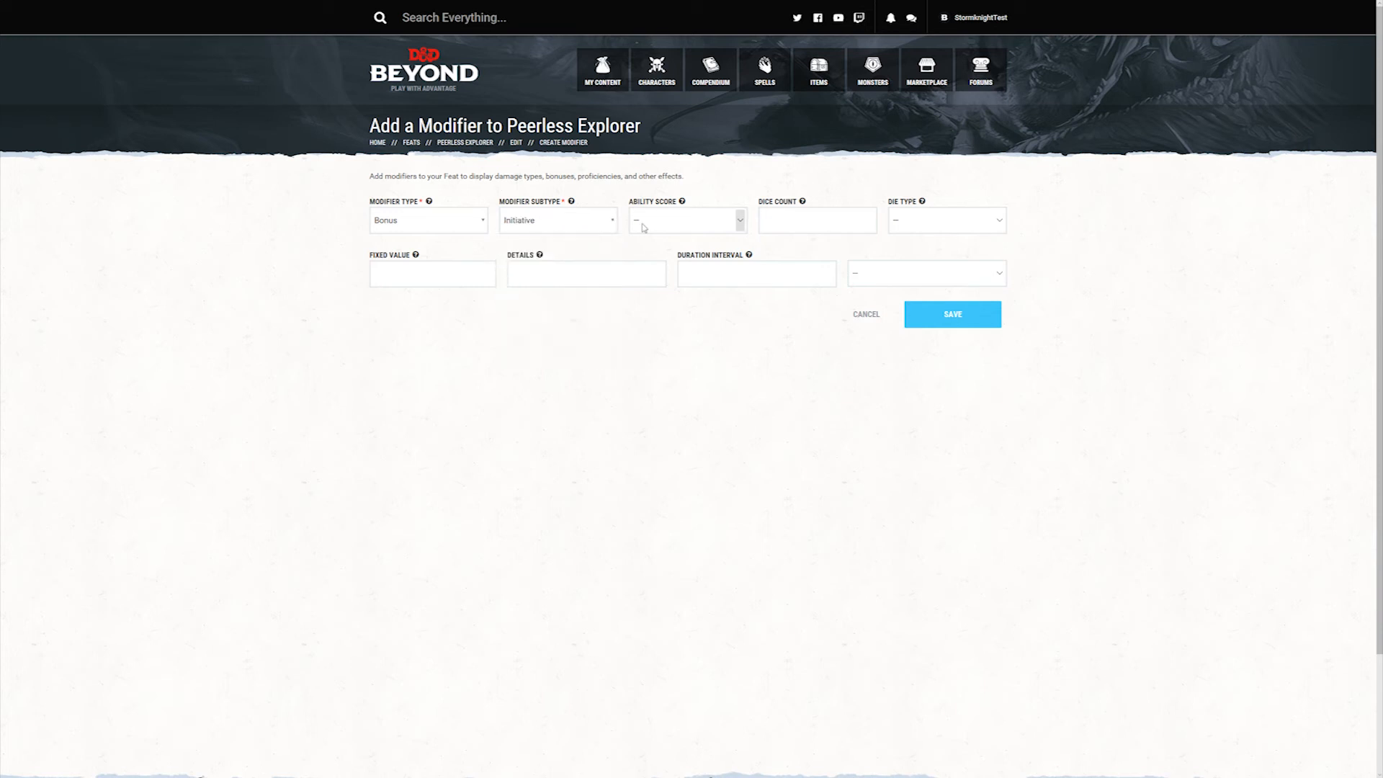
left_click(406, 268)
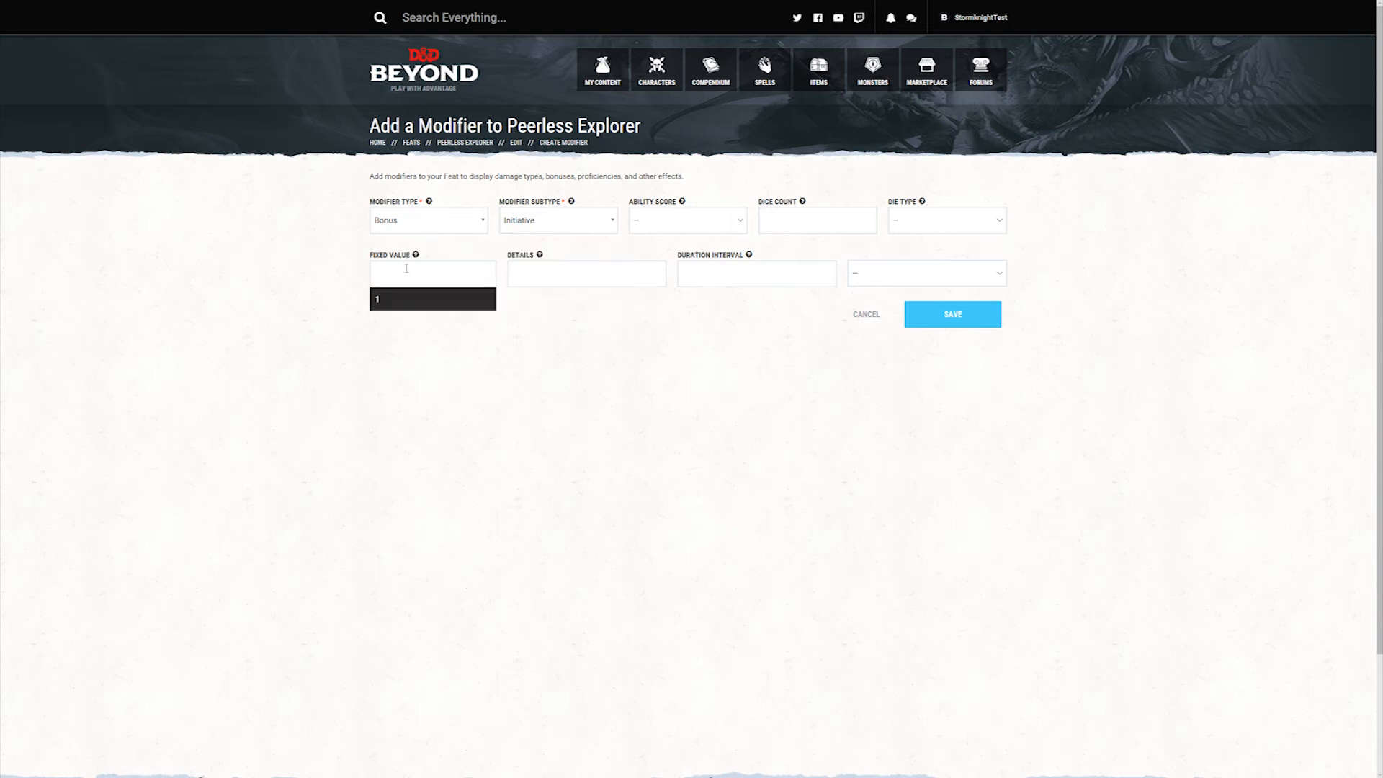
type("5")
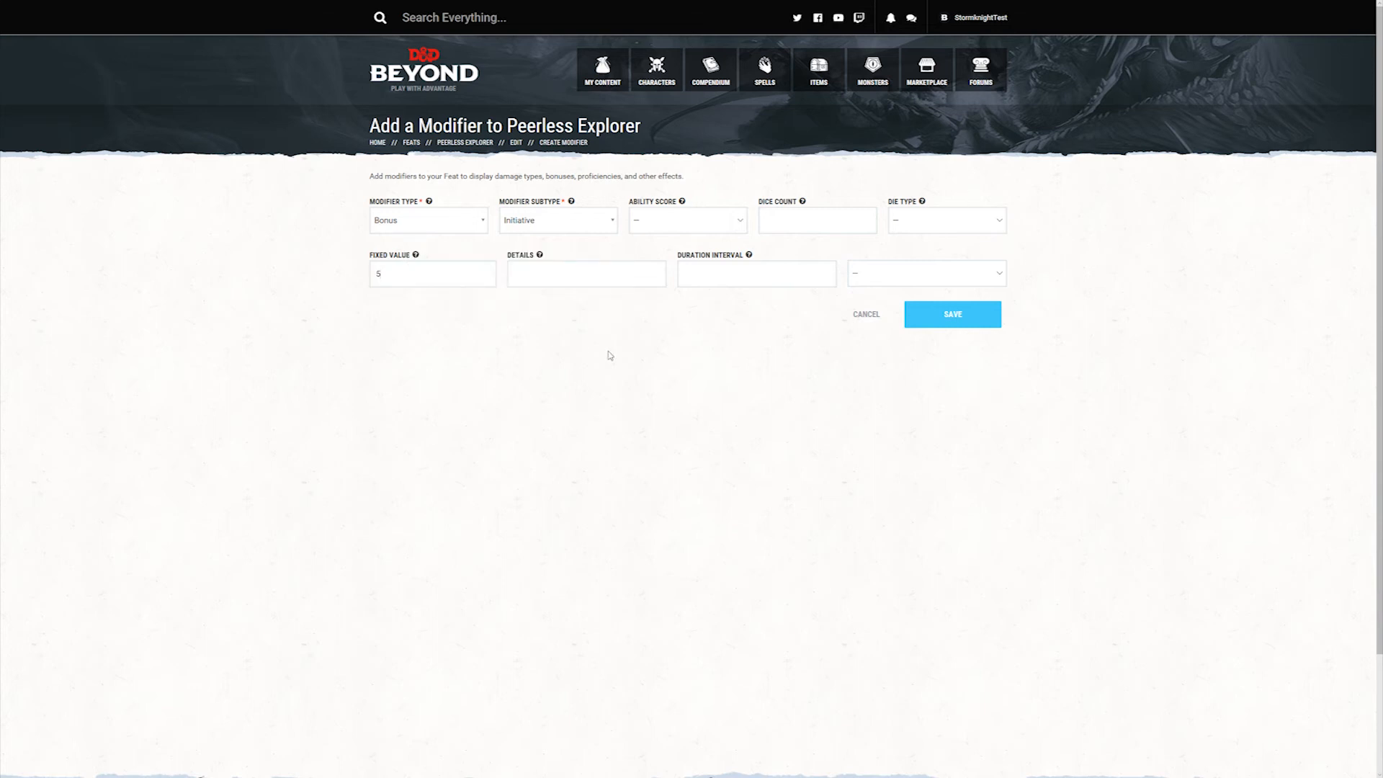
left_click(965, 313)
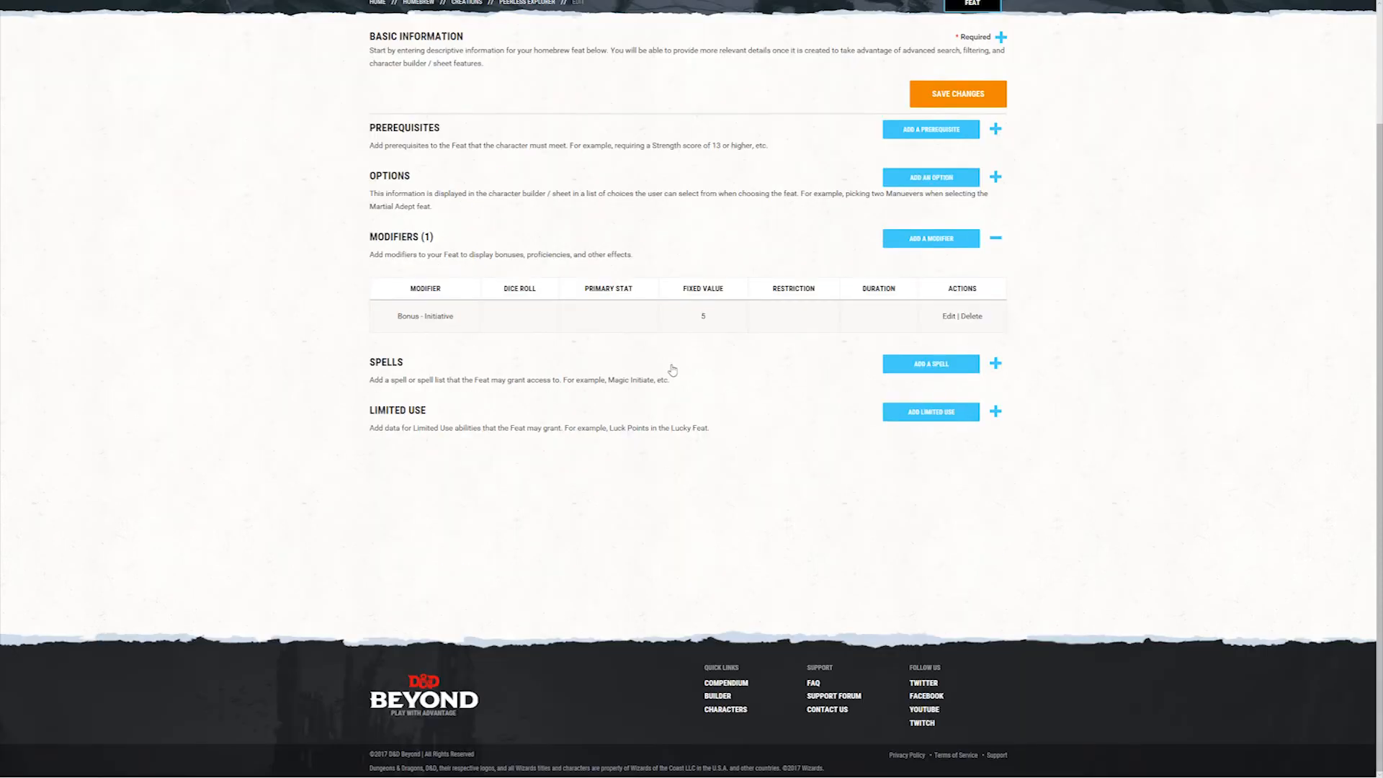
Step: Add a second modifier to Peerless Explorer with type Bonus, subtype Passive Perception and fixed value 5, and save it
left_click(936, 239)
left_click(450, 223)
left_click(387, 286)
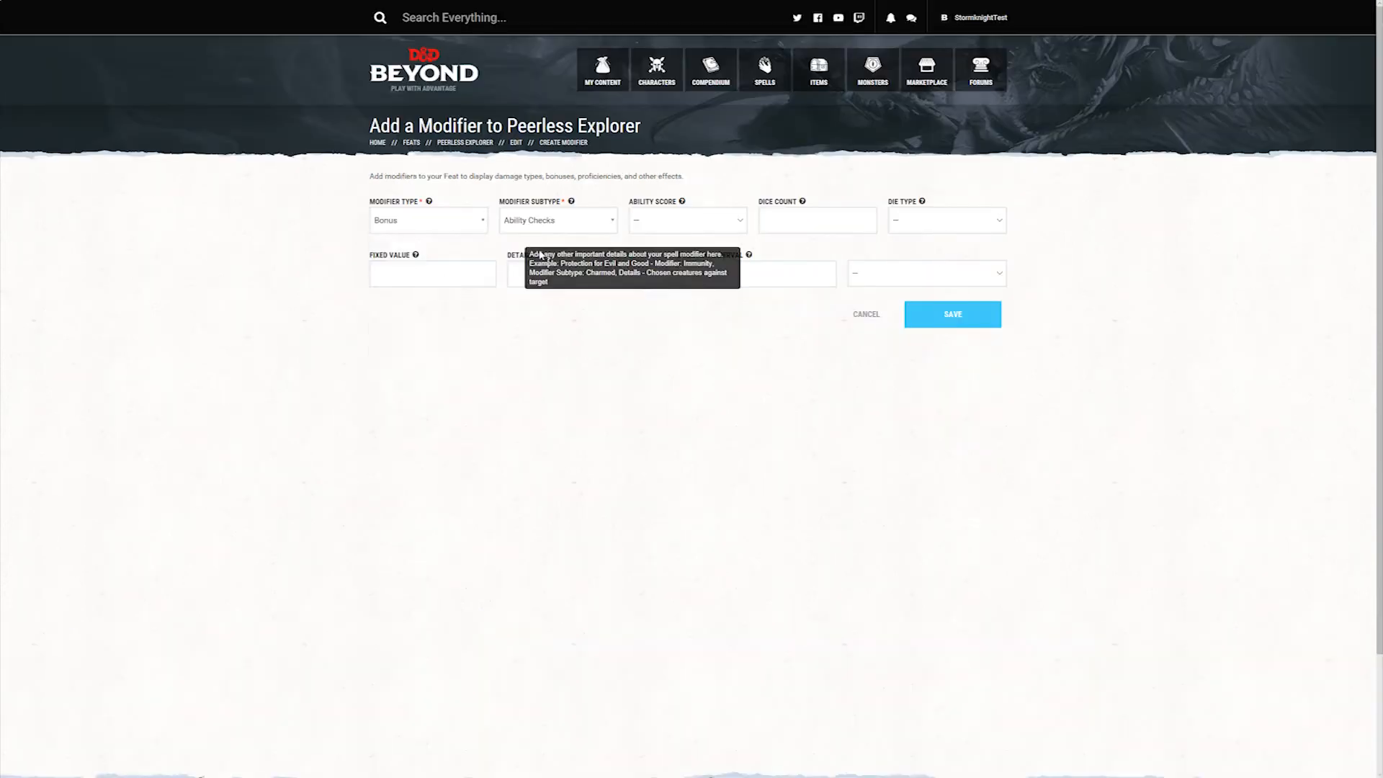
left_click(611, 222)
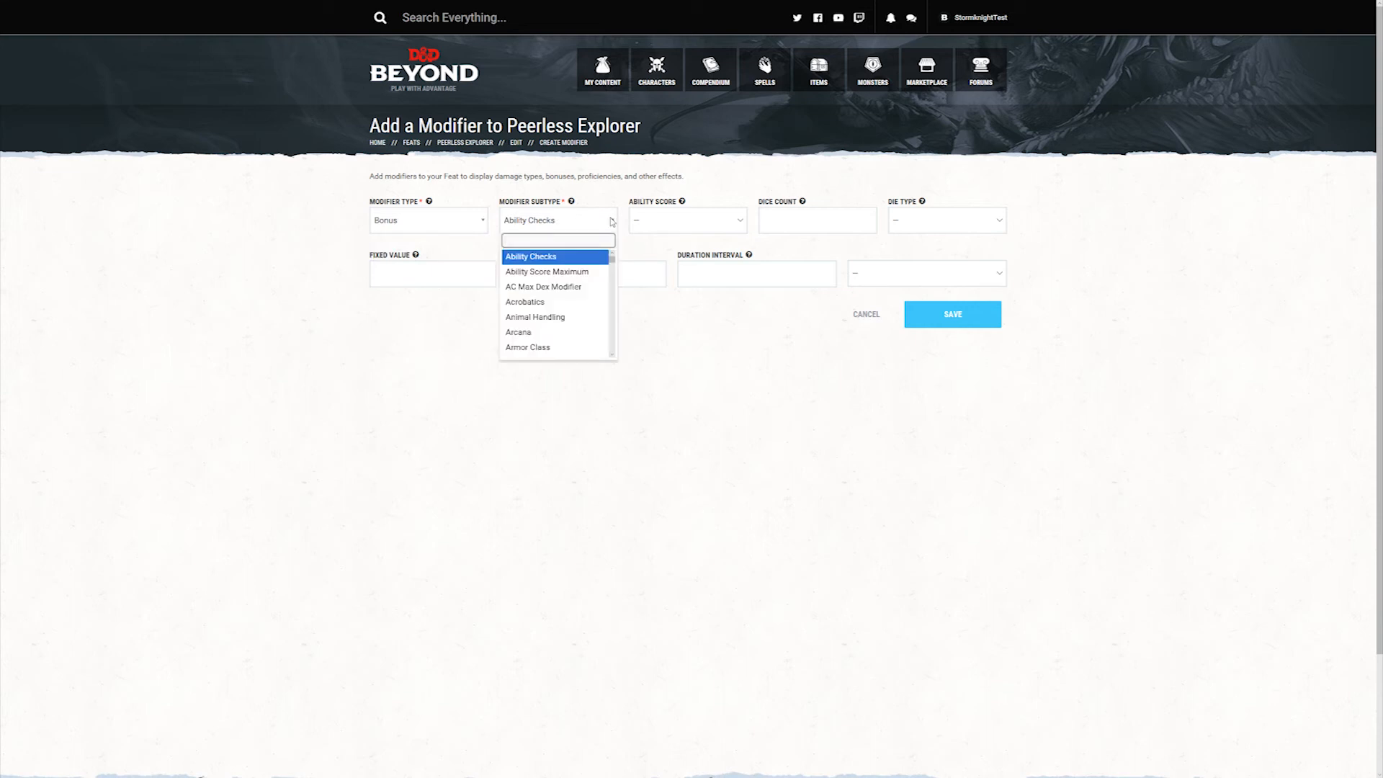
type("pass")
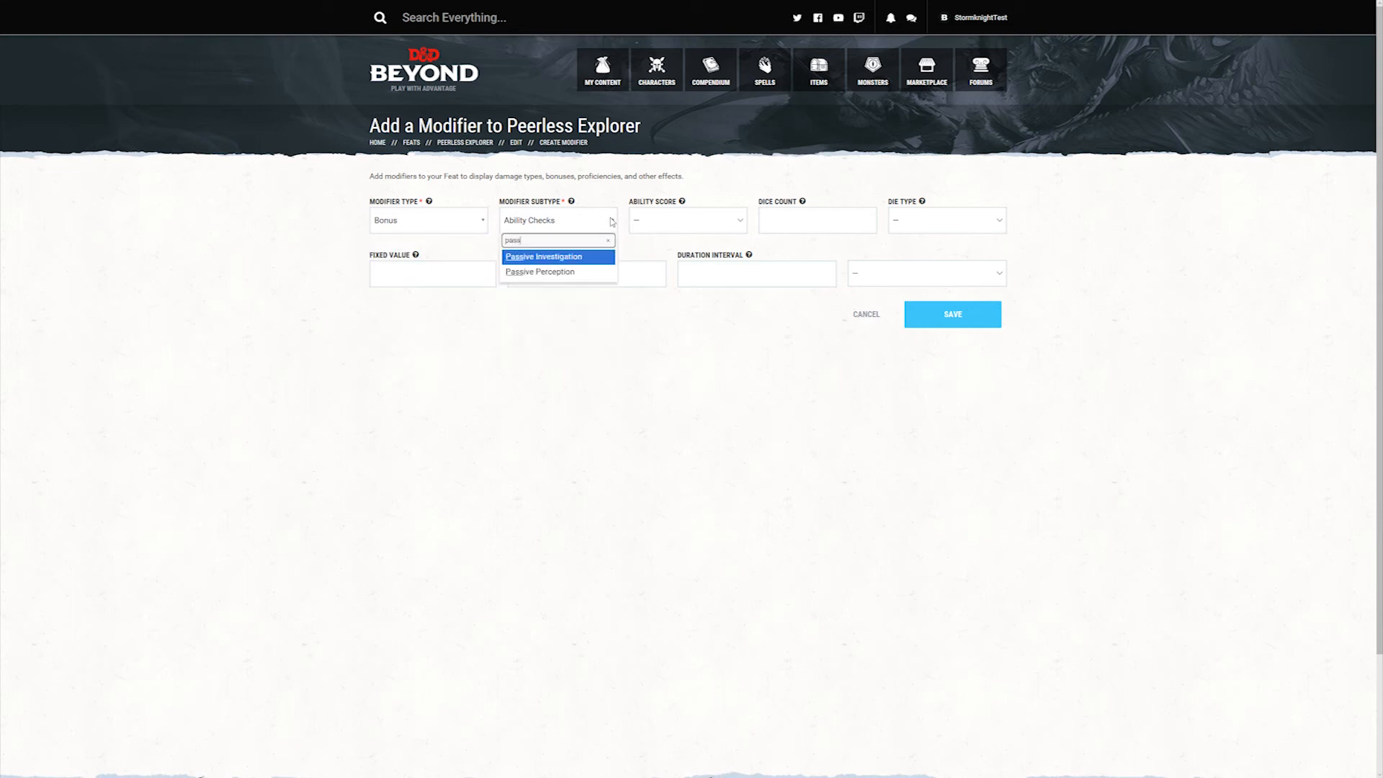
left_click(564, 273)
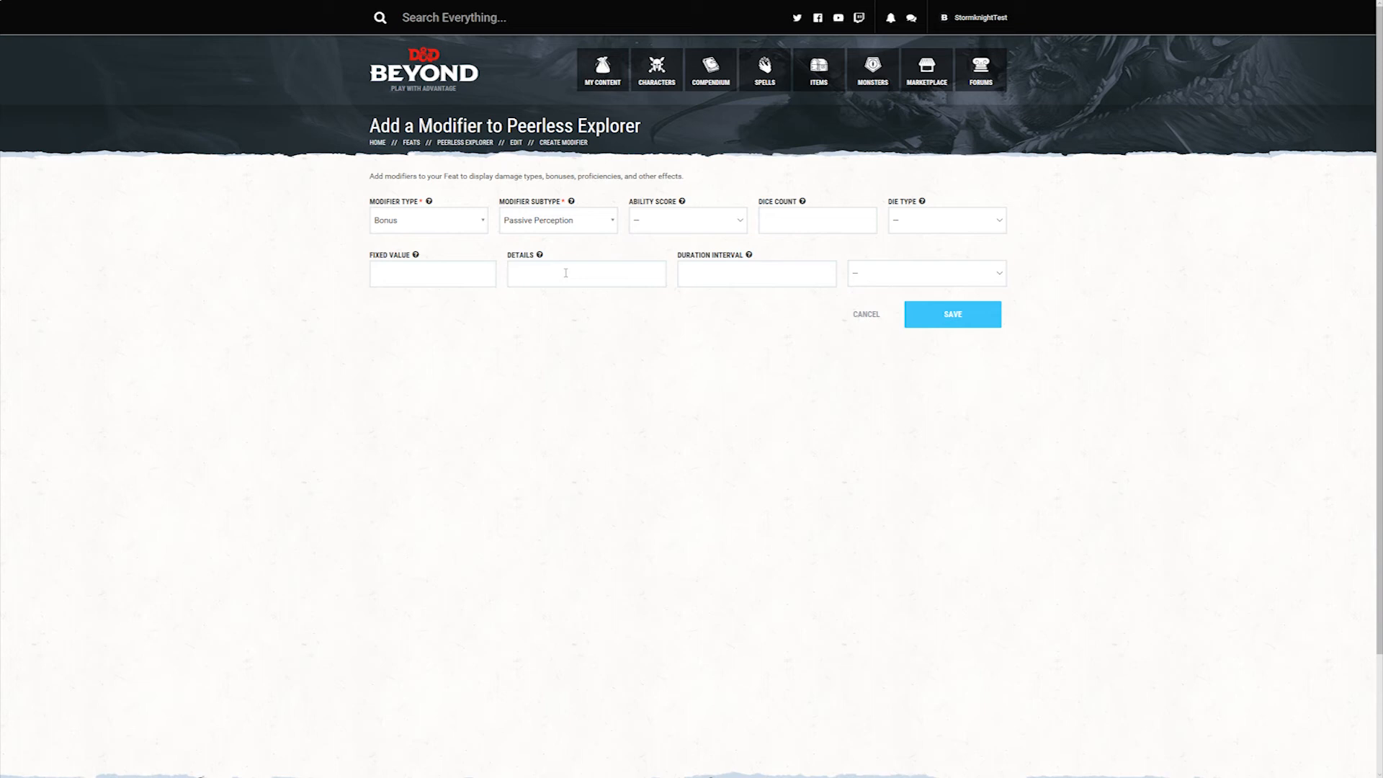
left_click(432, 271)
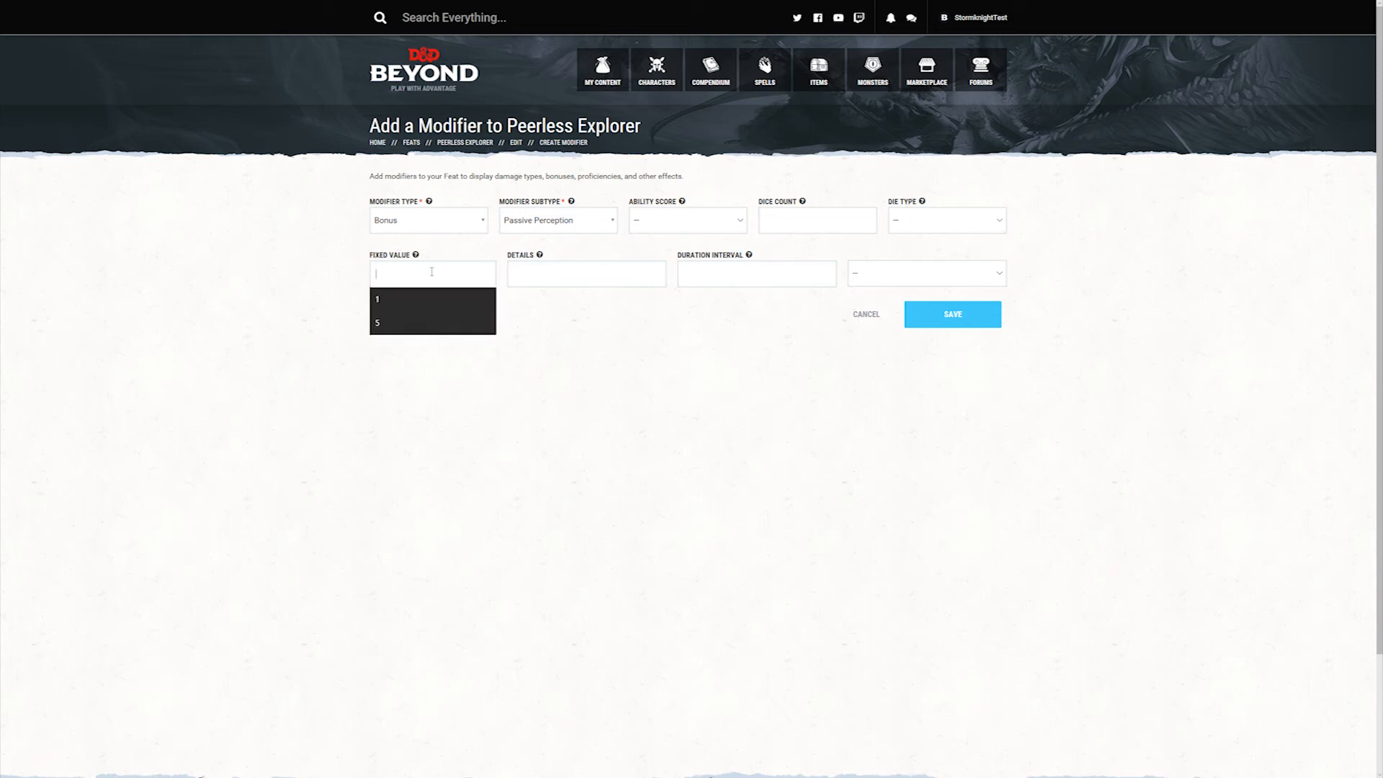
type("5")
left_click(552, 370)
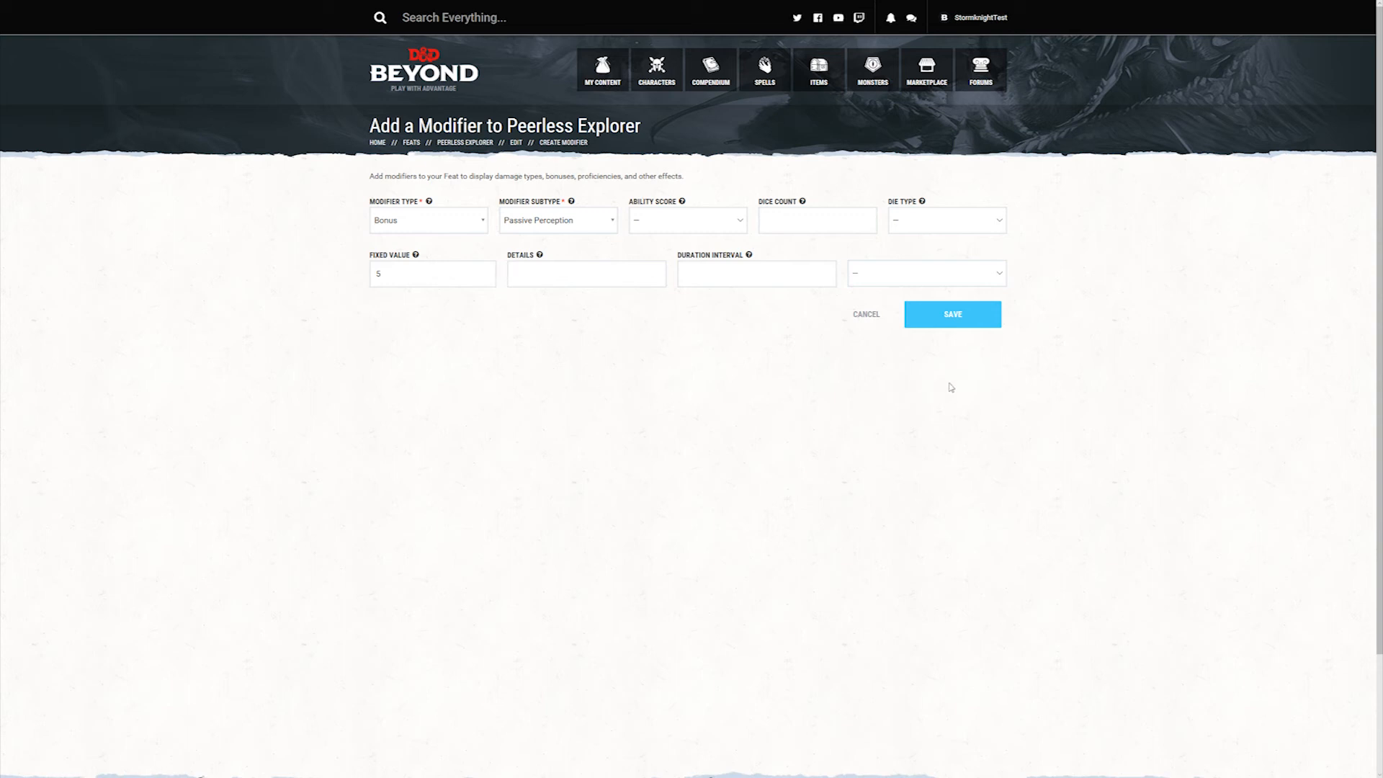
left_click(955, 314)
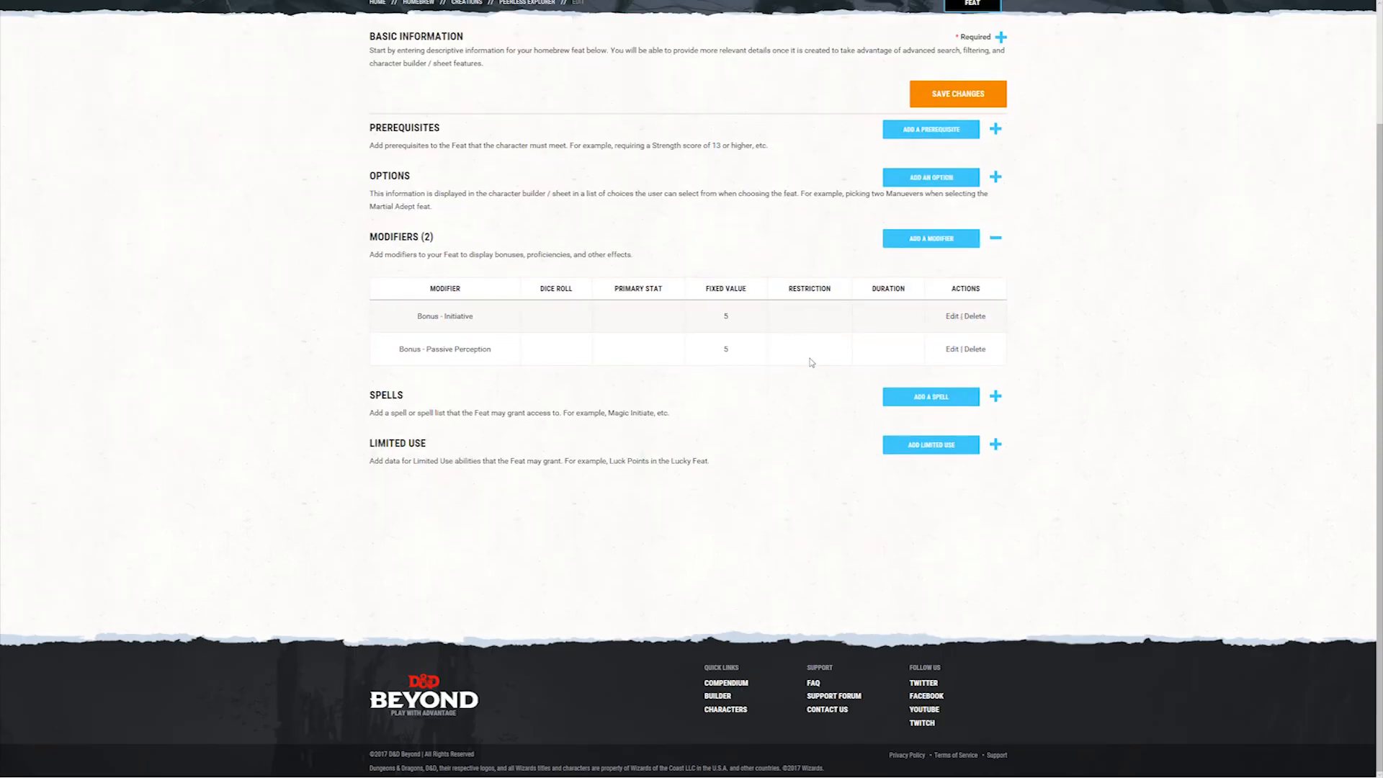
Step: Review the feat's basic information and modifiers, and save the changes
scroll(601, 227, "up", 2)
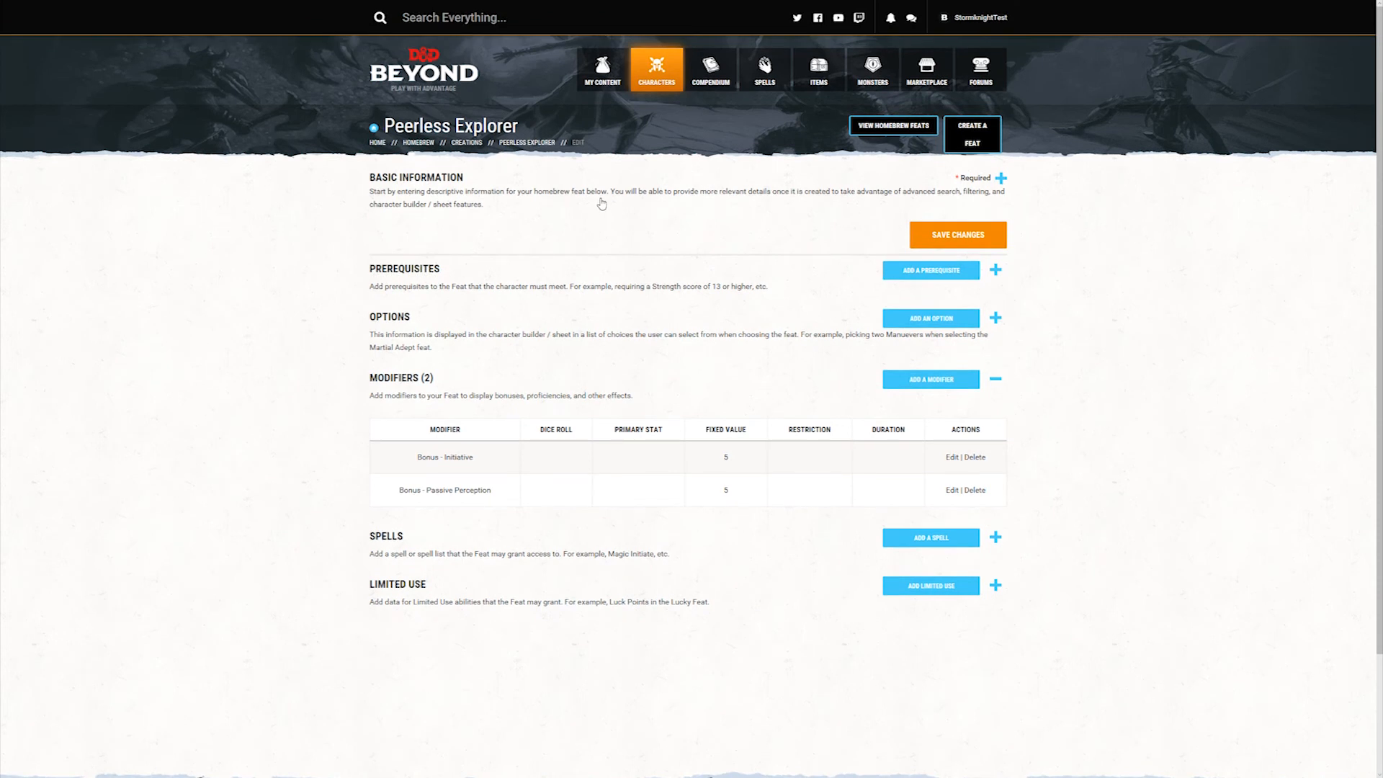
left_click(600, 201)
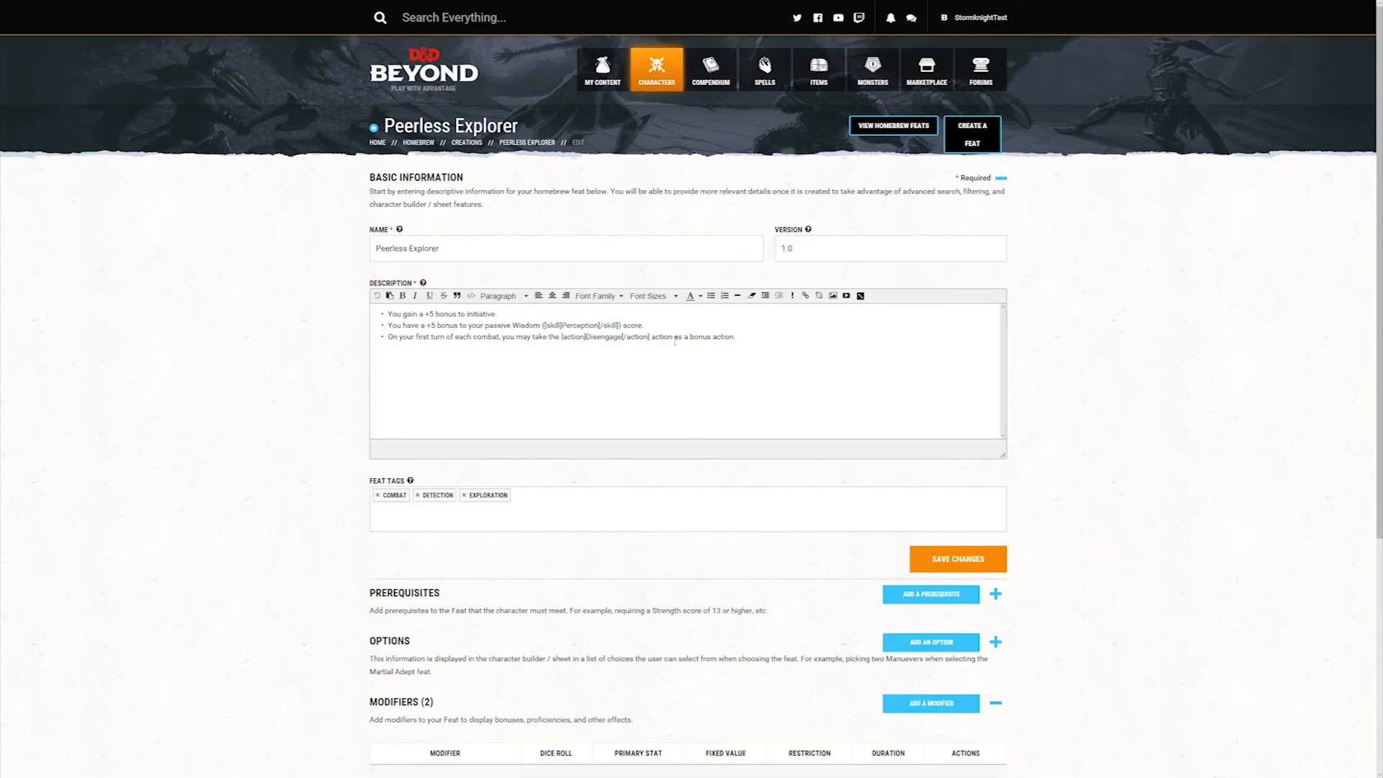
scroll(750, 343, "down", 5)
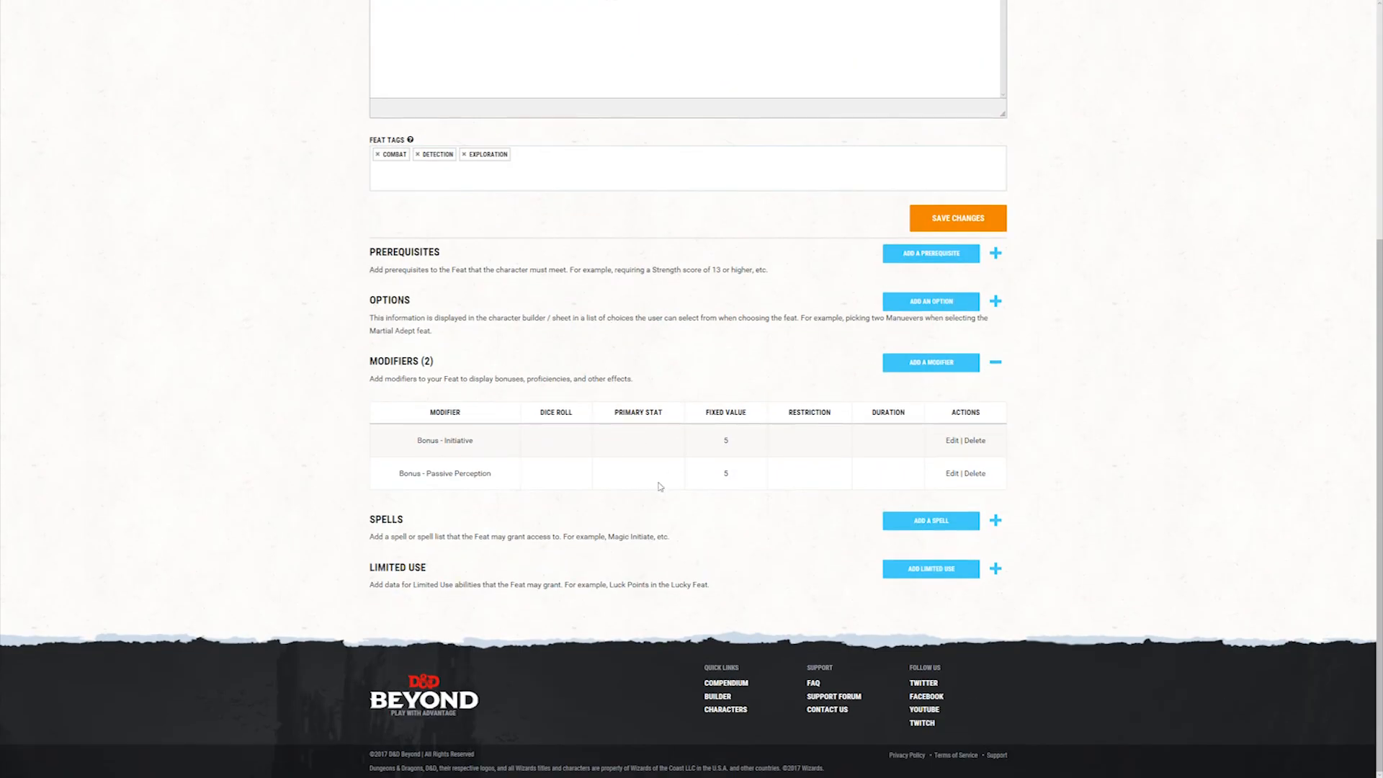
scroll(659, 487, "up", 5)
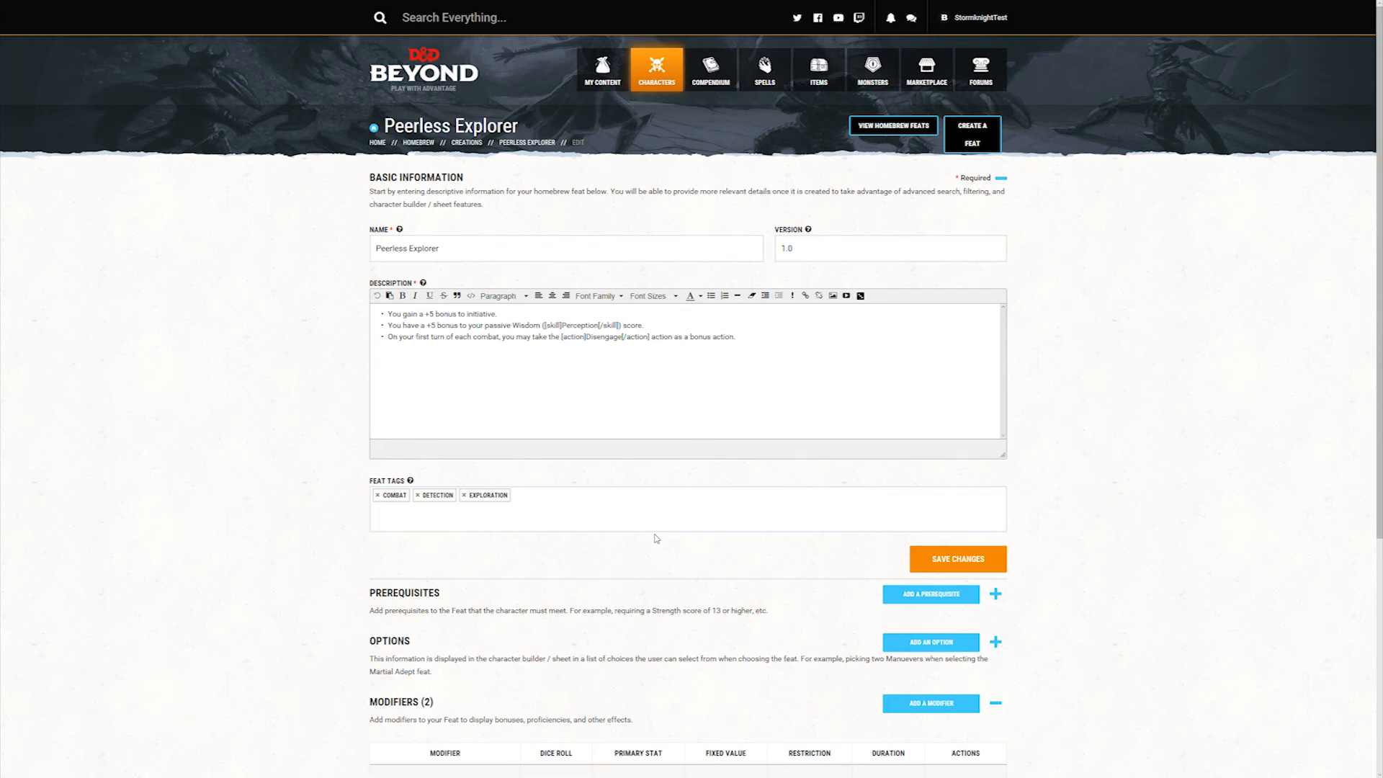
scroll(1095, 511, "down", 3)
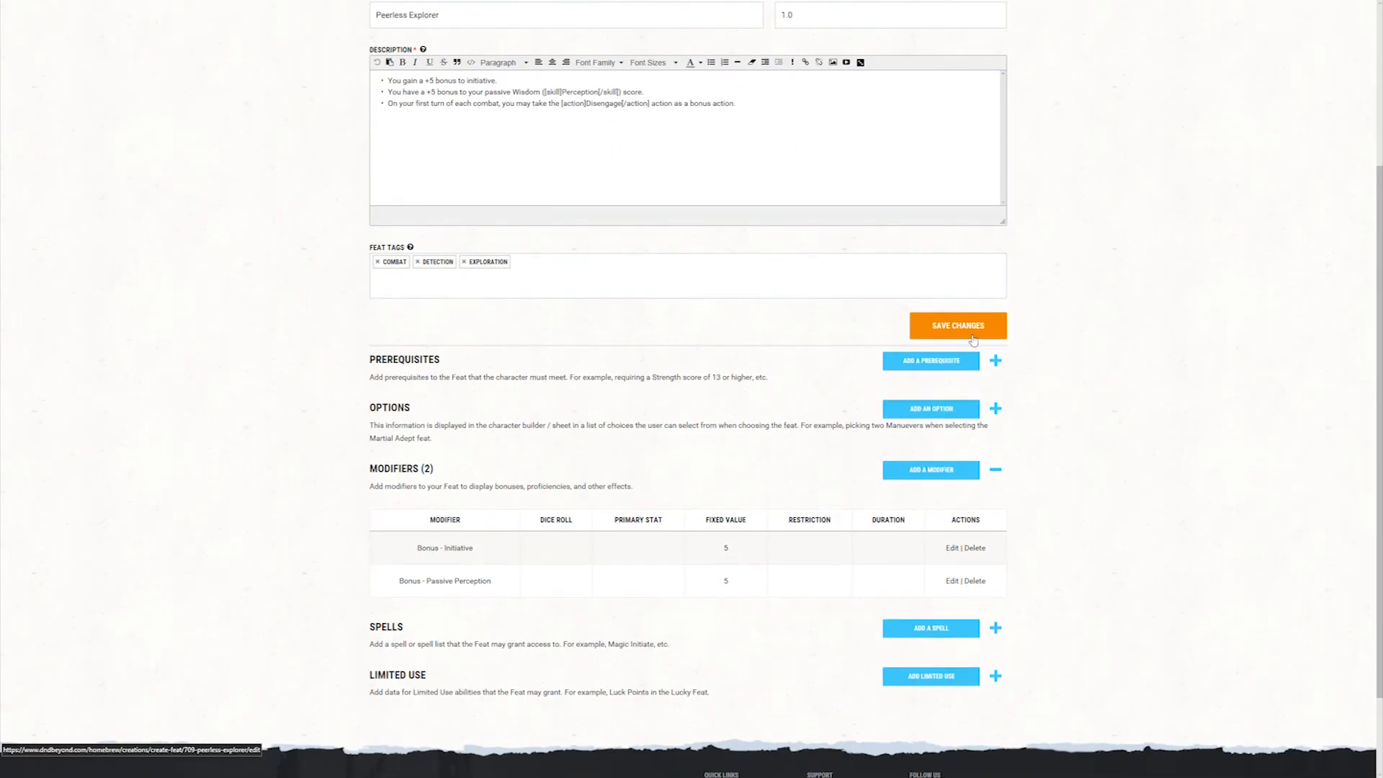
left_click(970, 329)
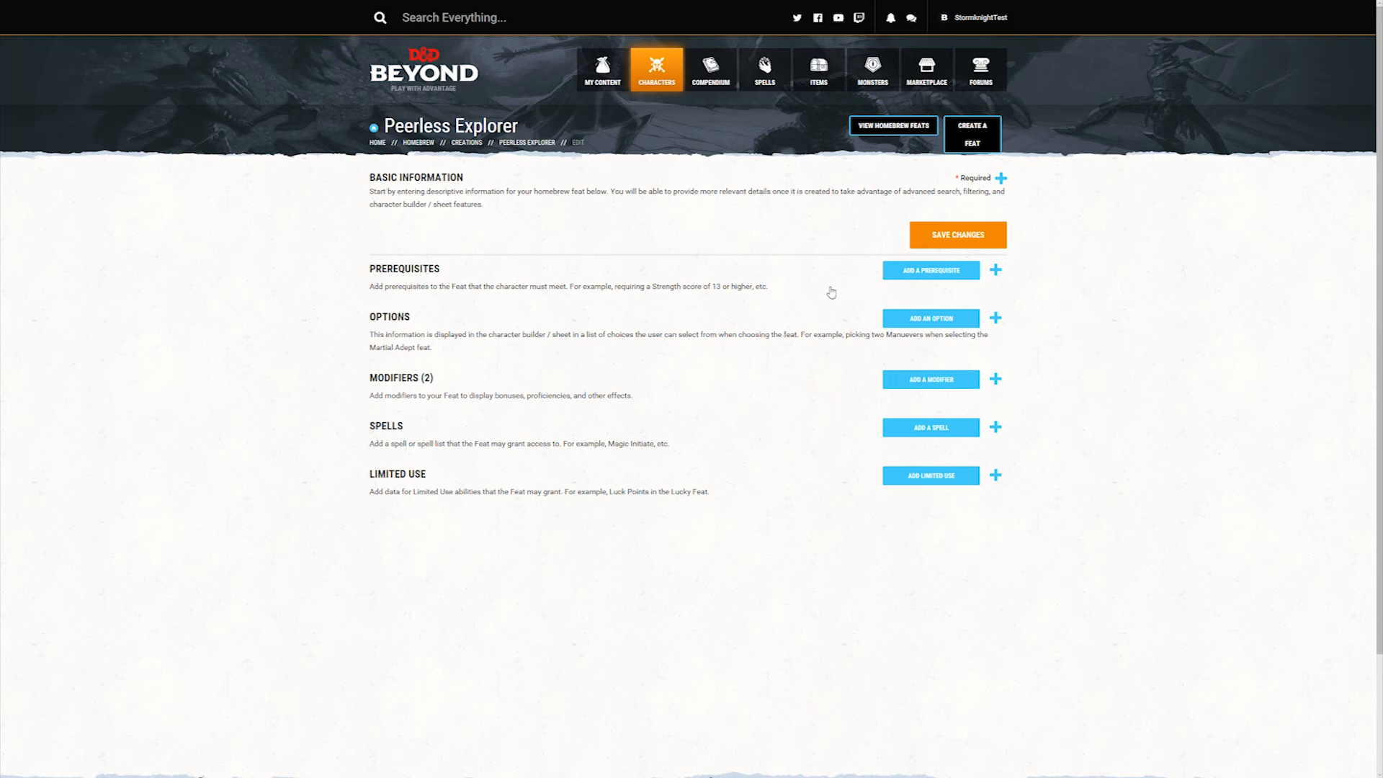
Step: Add a prerequisite to the feat with the description "Must be a Halfling" and save it
left_click(937, 275)
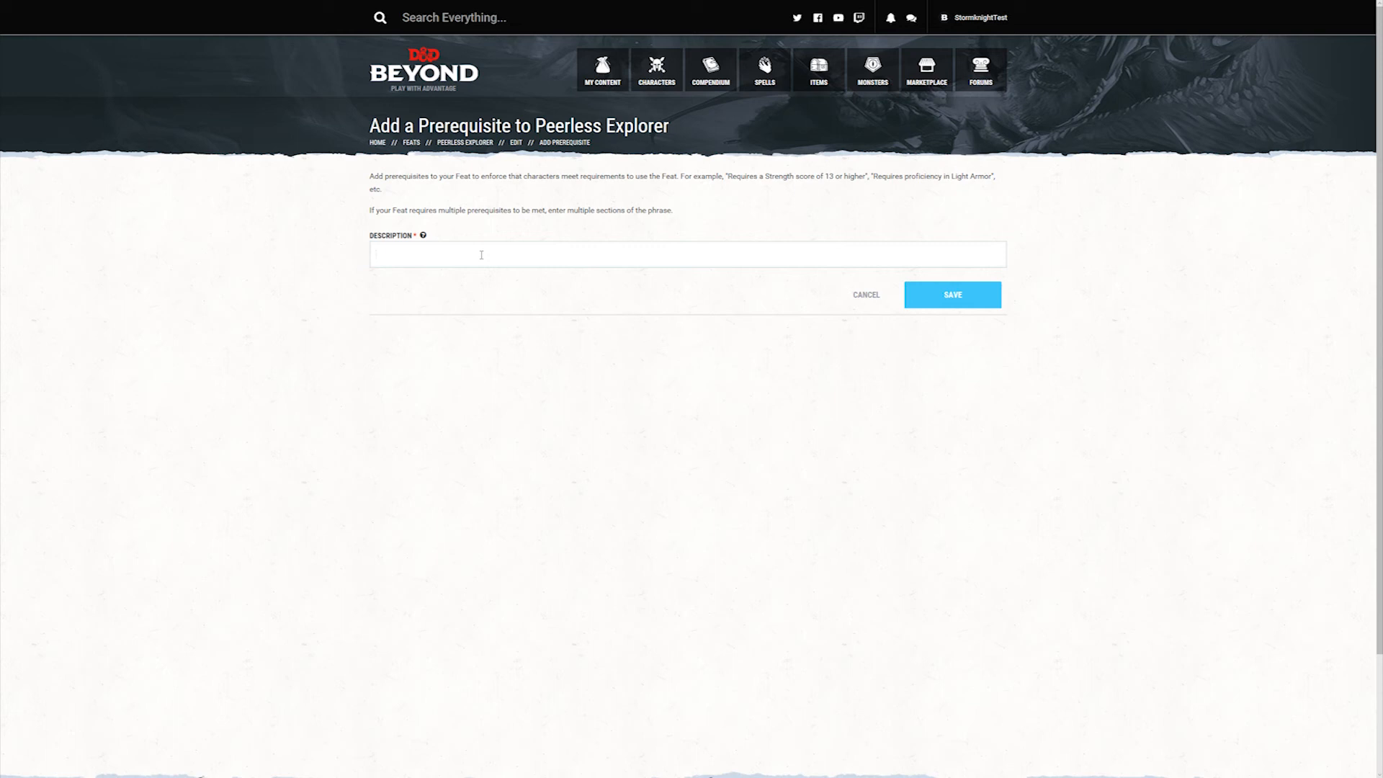
type("Must be a Halfling")
key("Return")
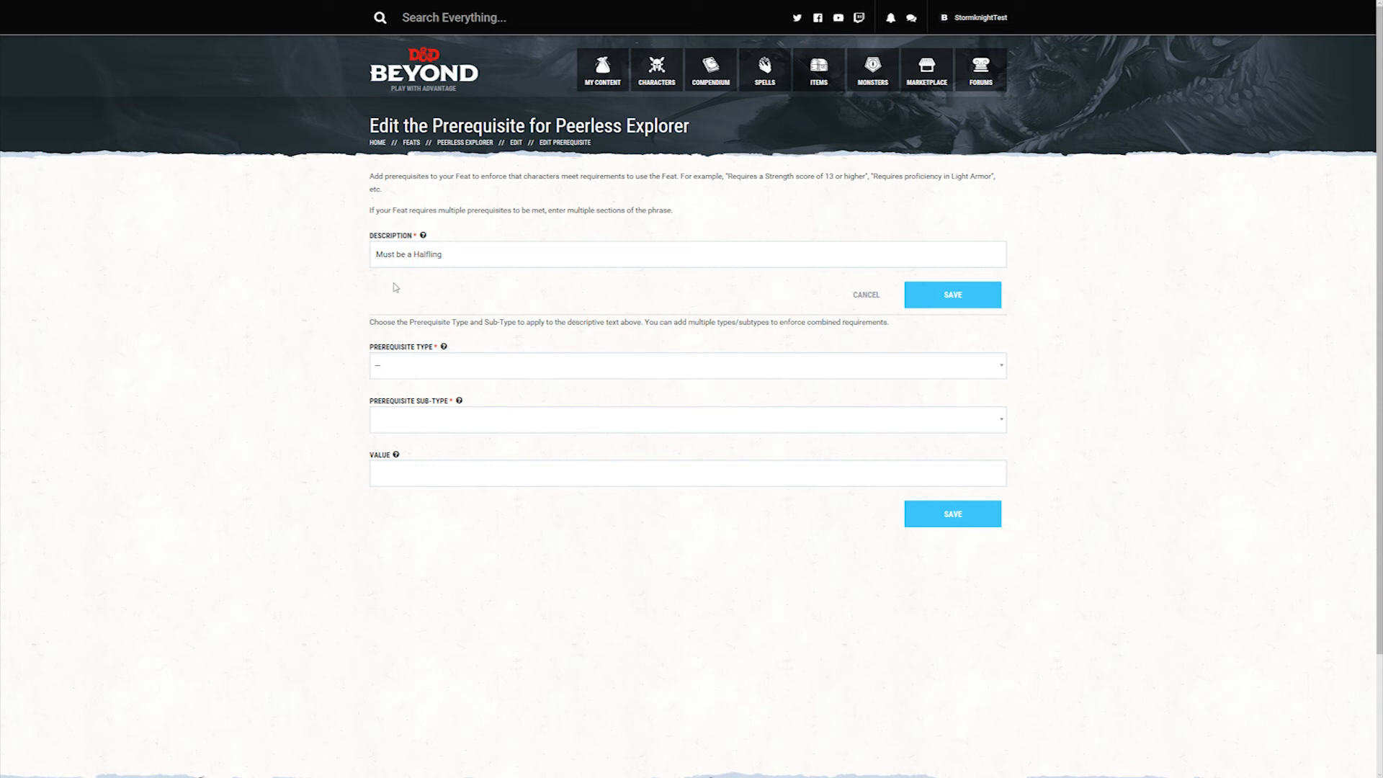
Step: Set the prerequisite's type to Race and sub-type to Halfling, save it, and view it in the feat's prerequisite list
left_click(440, 367)
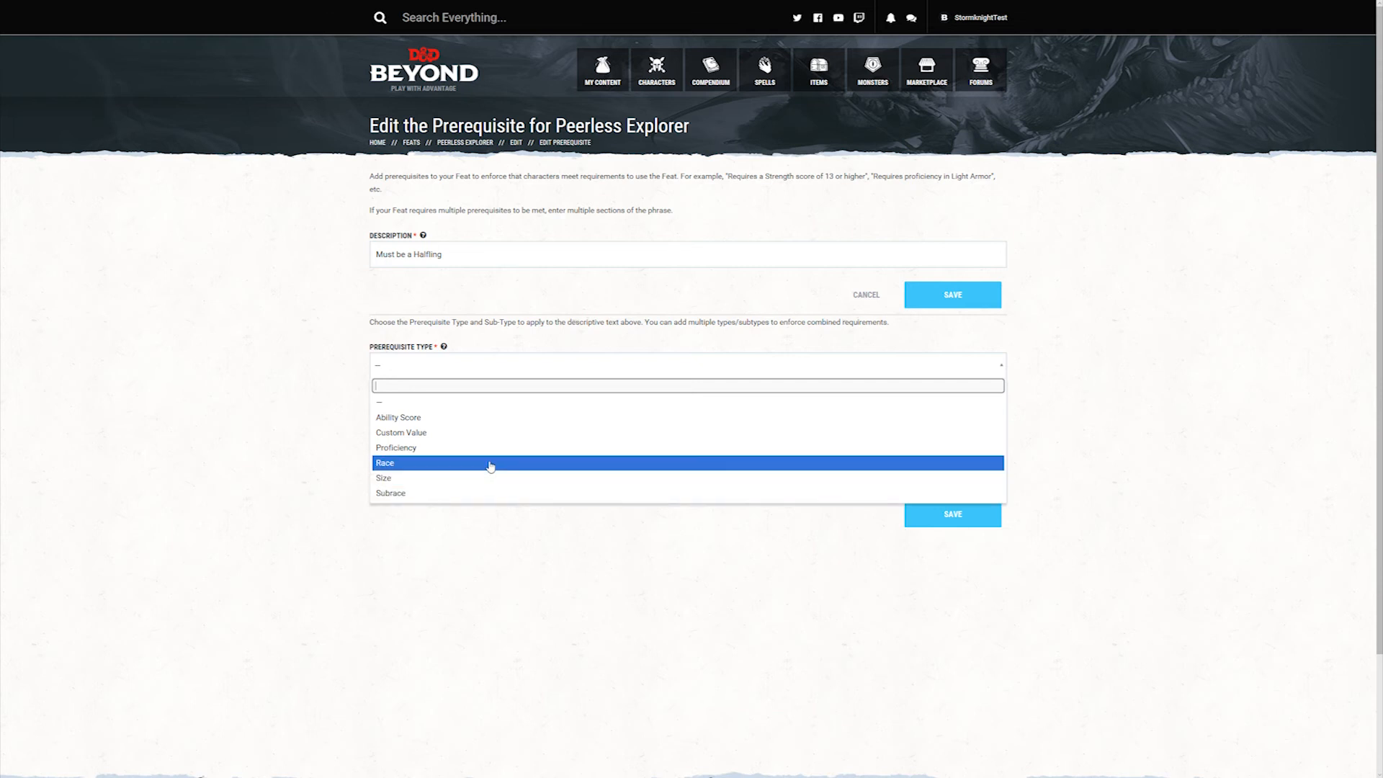
left_click(520, 465)
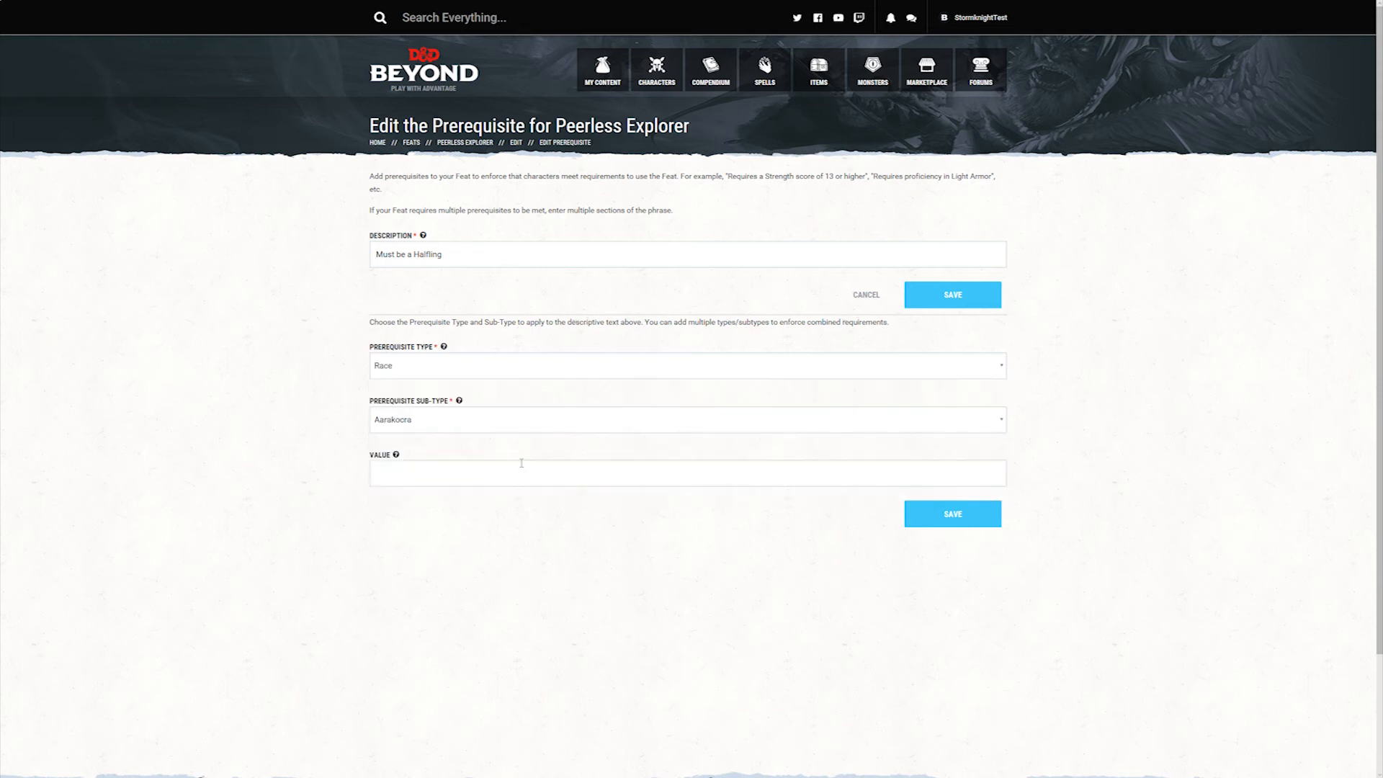
left_click(461, 423)
scroll(463, 504, "down", 1)
scroll(453, 497, "down", 3)
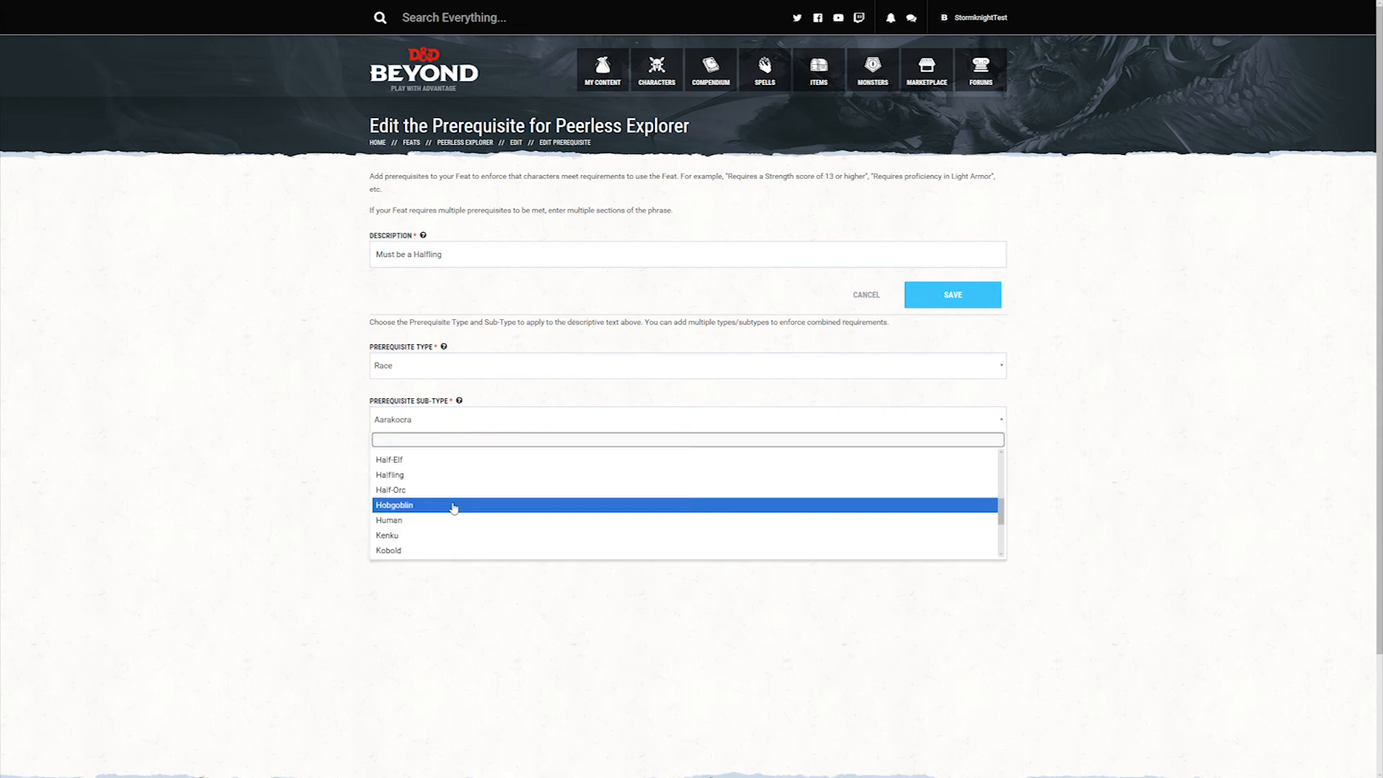
left_click(431, 480)
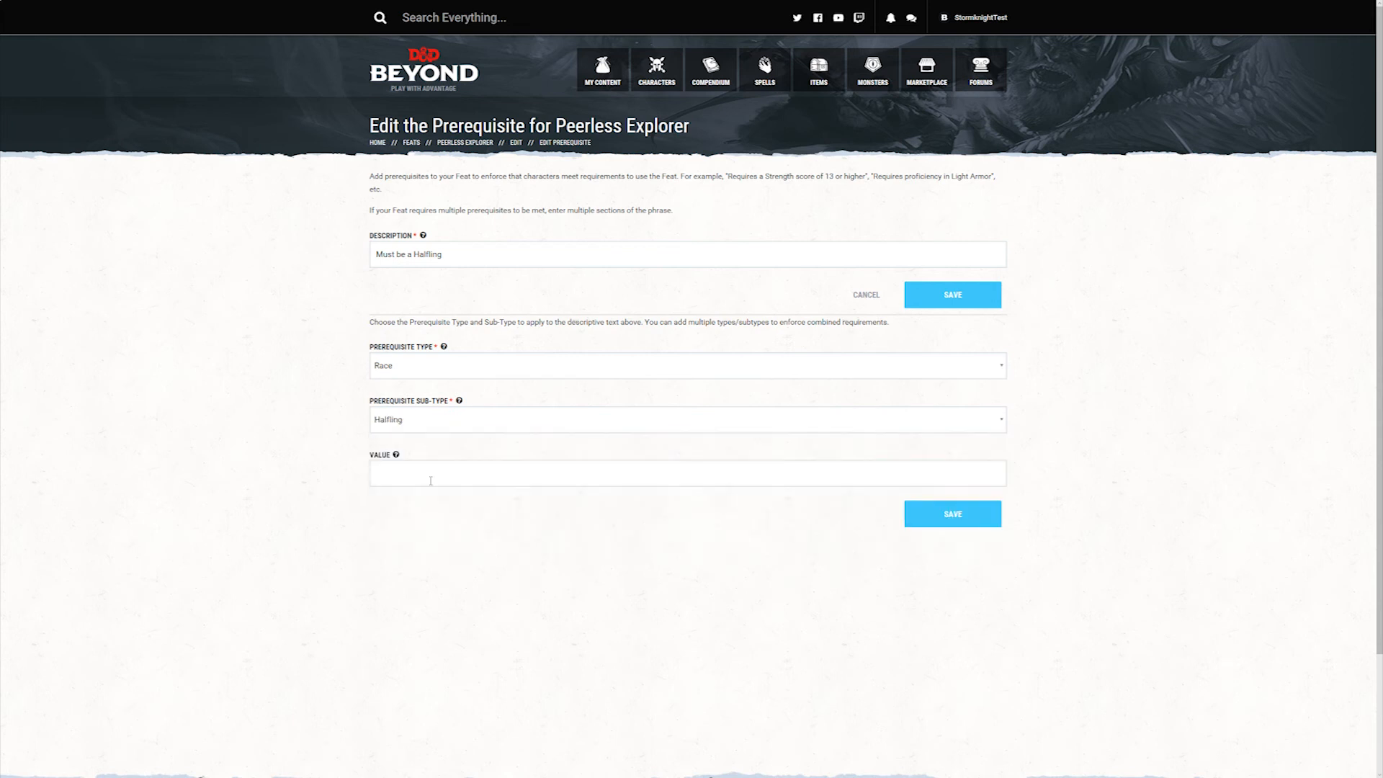
left_click(962, 520)
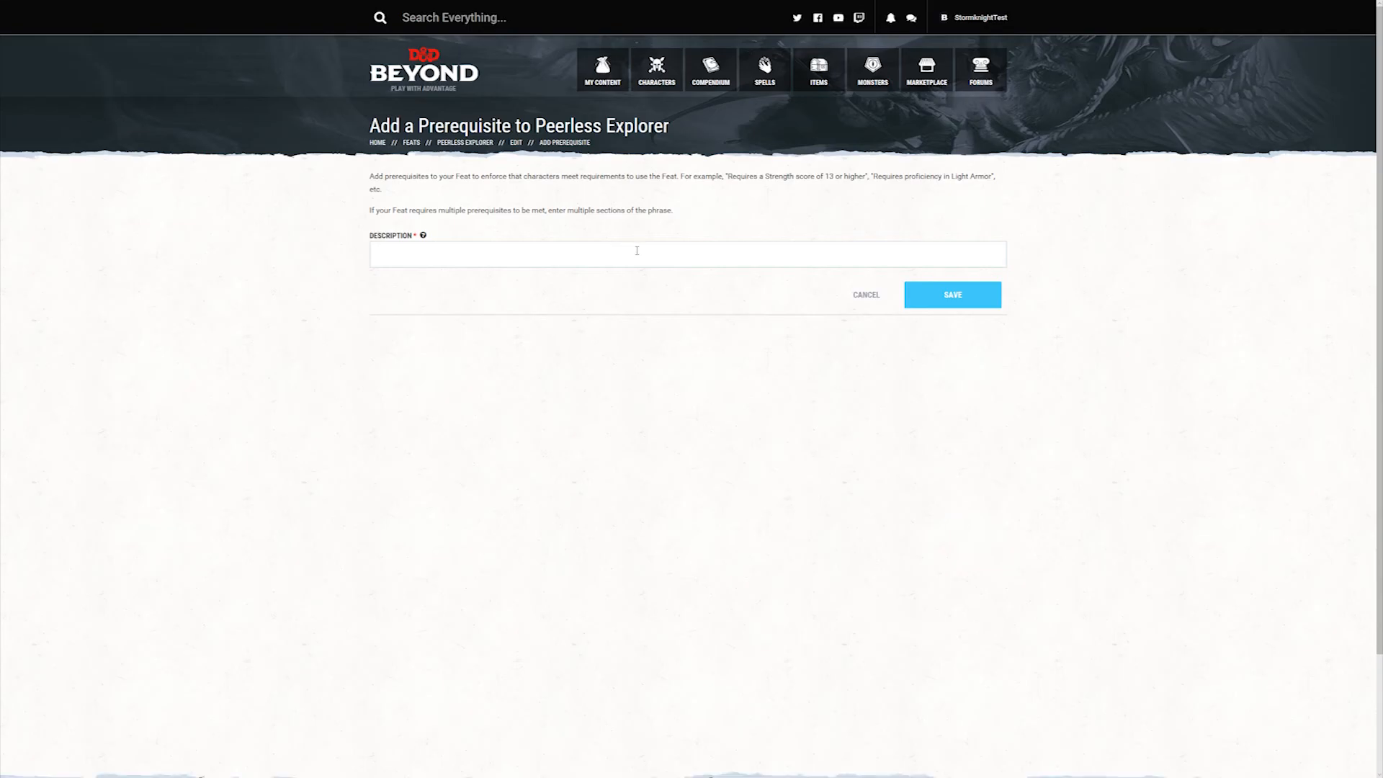
left_click(964, 303)
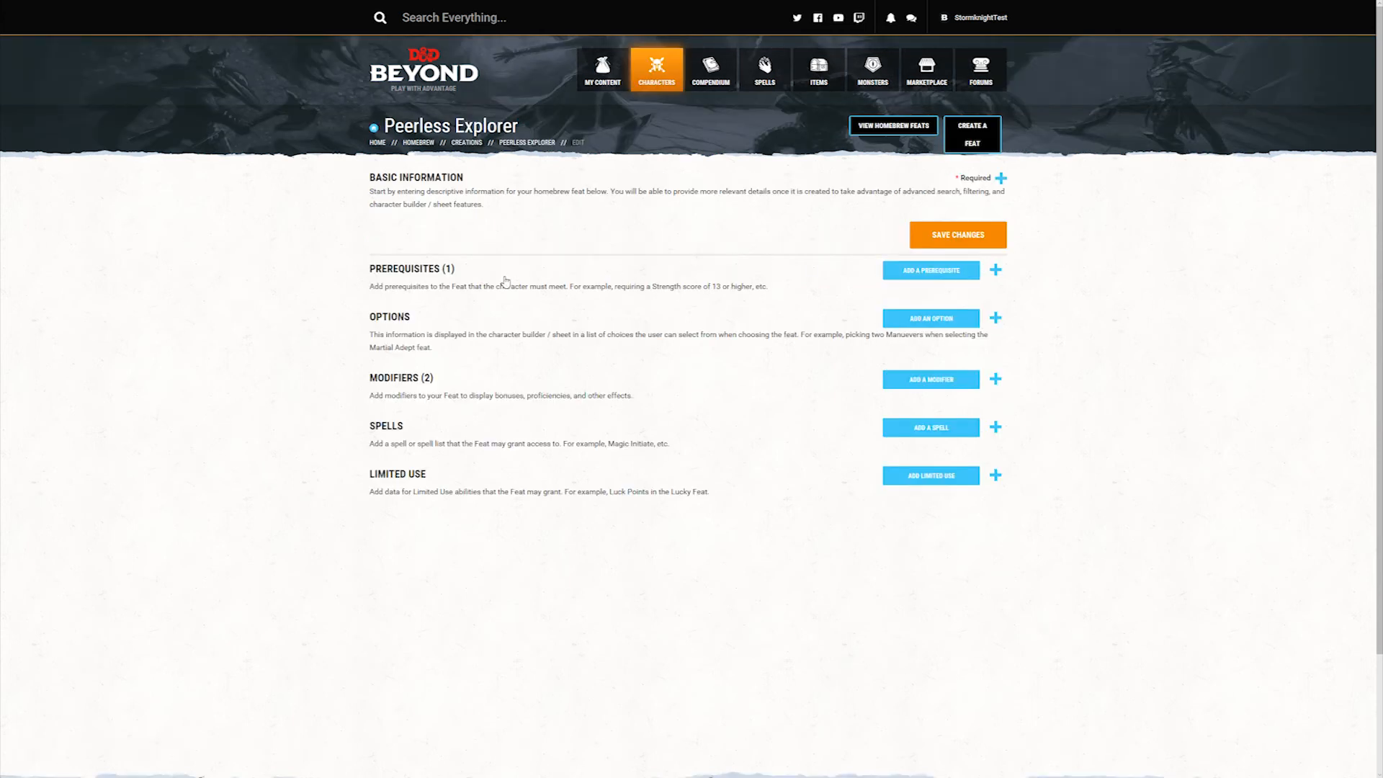
left_click(506, 281)
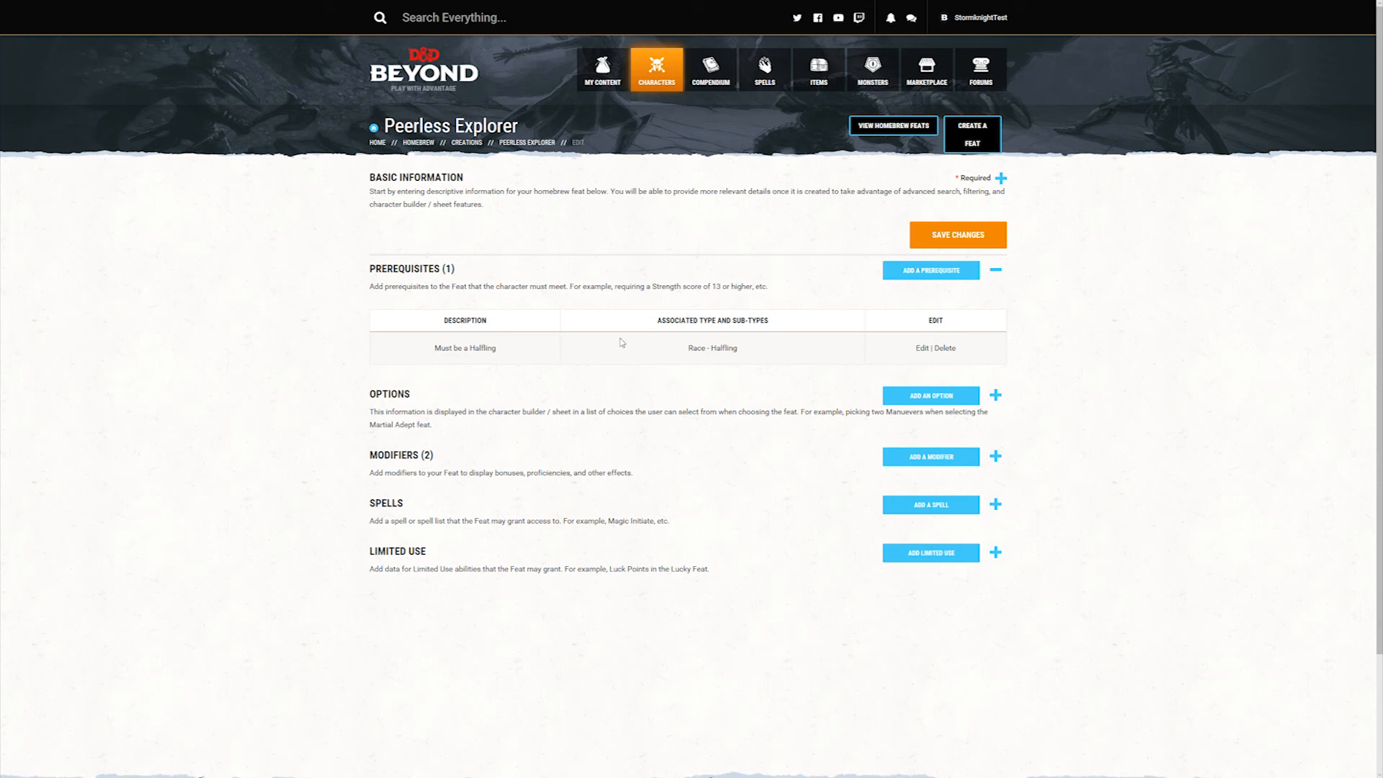
Step: Create a feat option named Drum with the description "Your power is used with a drum"
left_click(631, 196)
left_click(632, 197)
left_click(813, 401)
left_click(942, 395)
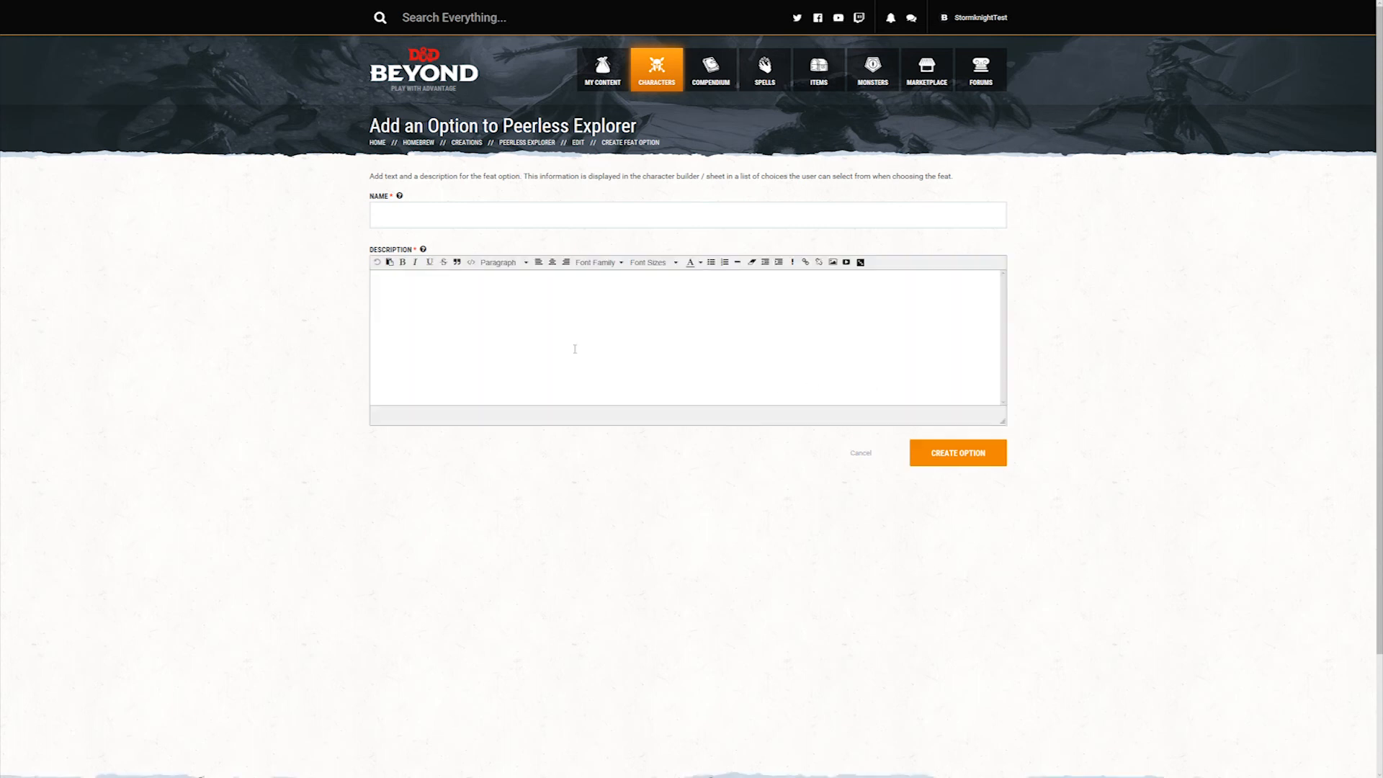
left_click(567, 218)
type("Drum")
type("You")
type("r power is used with ")
type("a drum")
left_click(984, 454)
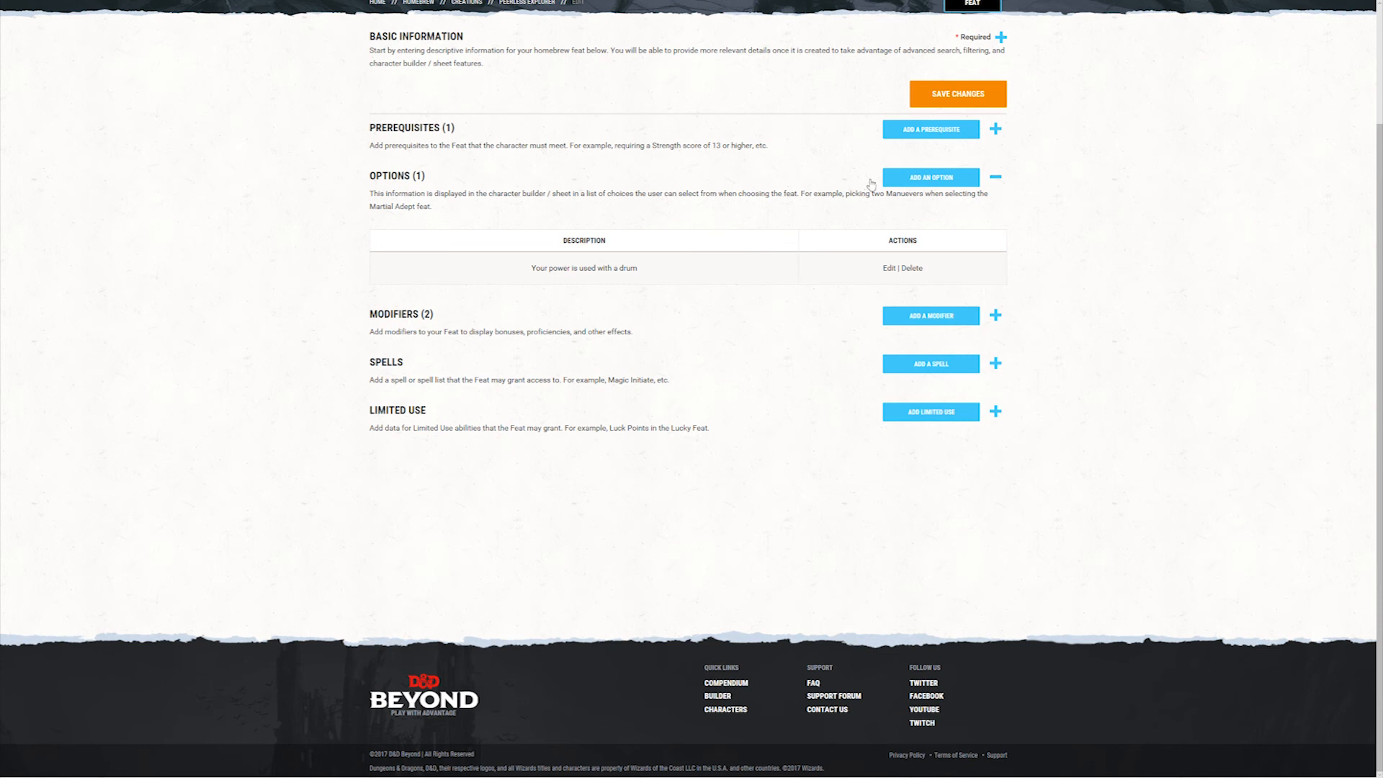
Step: Create a feat option named Flute described as "Your power is used with a flute", and check how many options can be selected
left_click(911, 180)
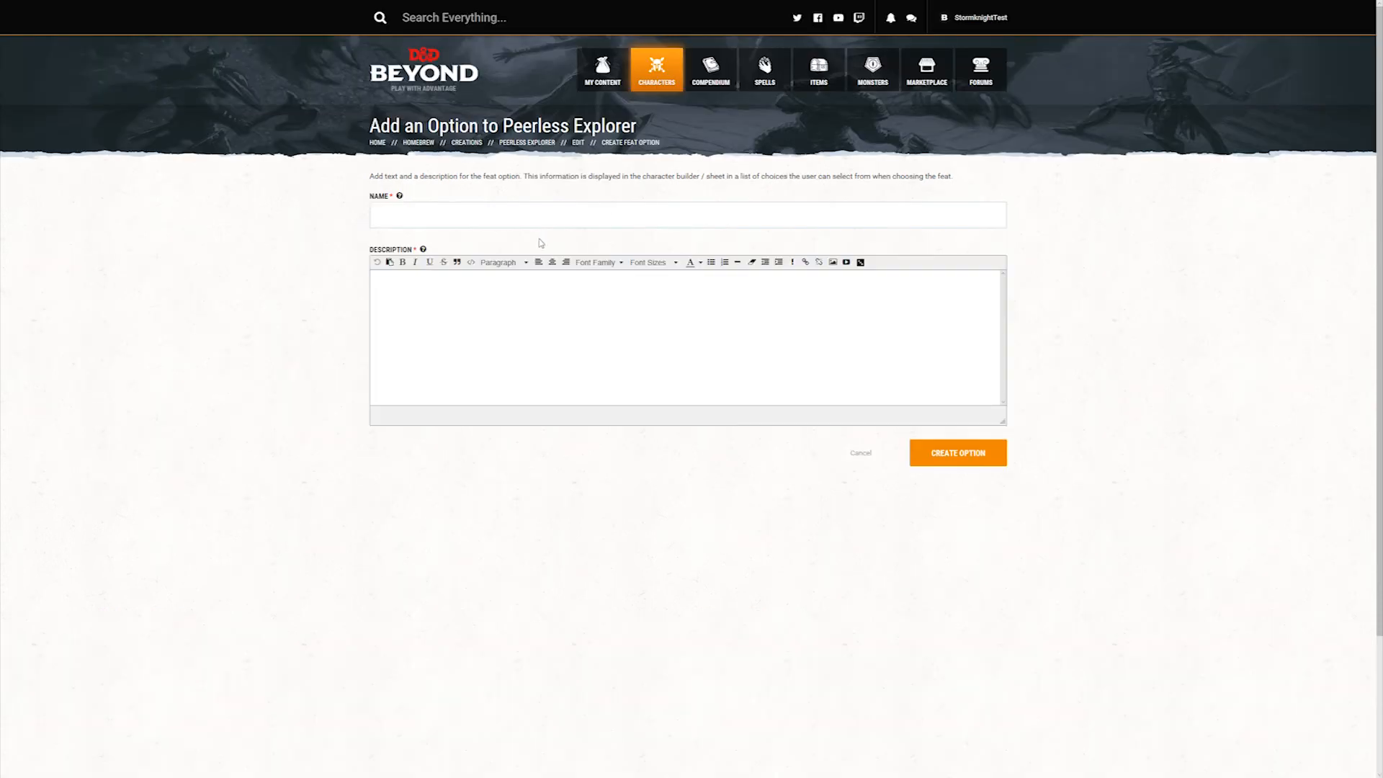
left_click(504, 209)
type("Flute")
left_click(510, 320)
type("Your power is used with a flute")
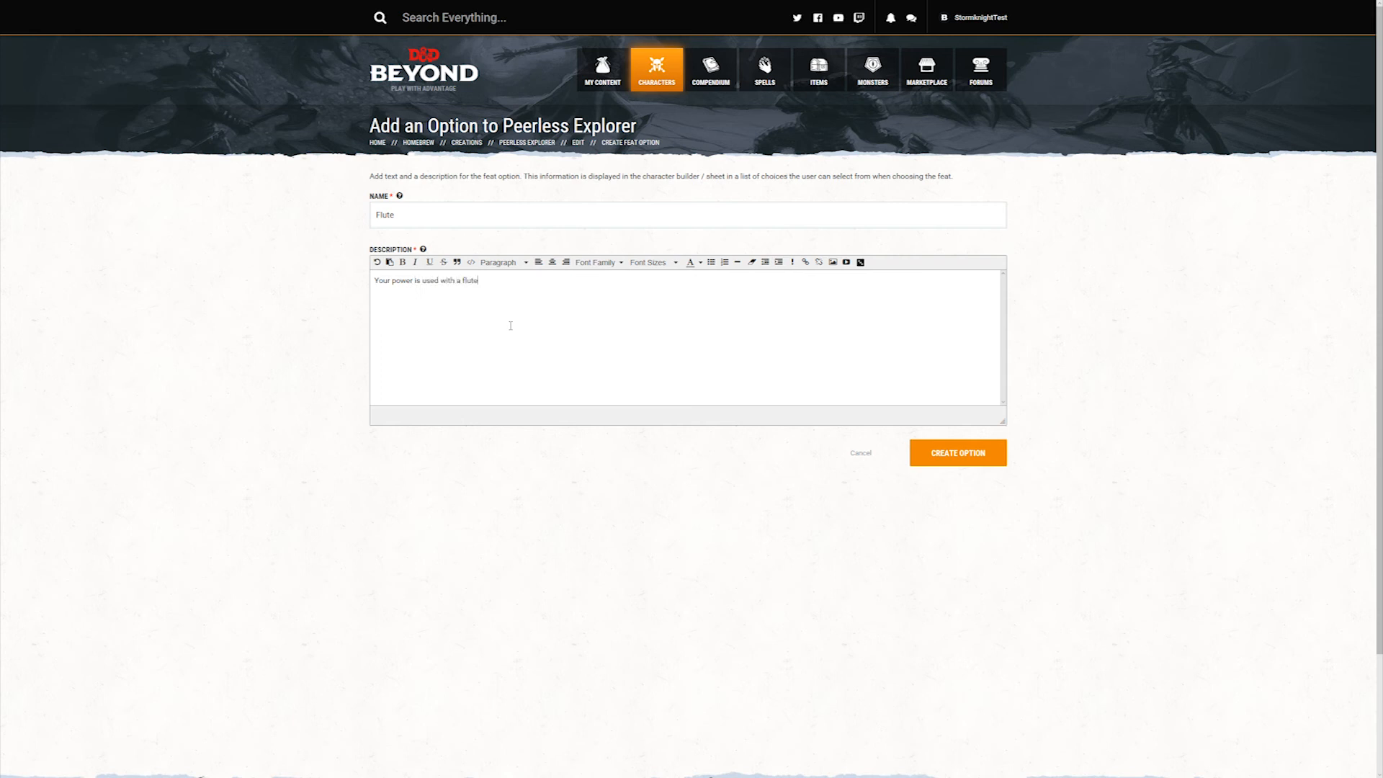
left_click(977, 458)
scroll(976, 459, "down", 2)
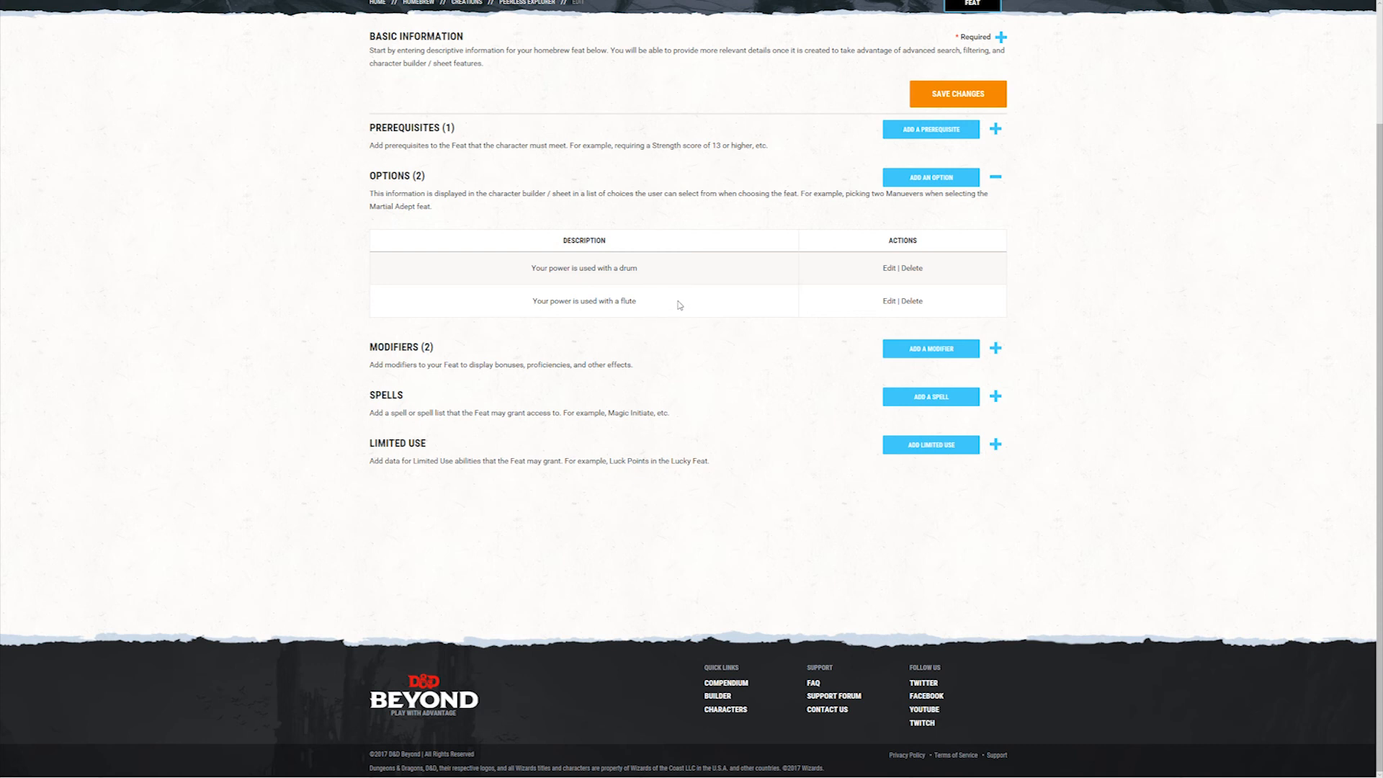
scroll(688, 297, "up", 2)
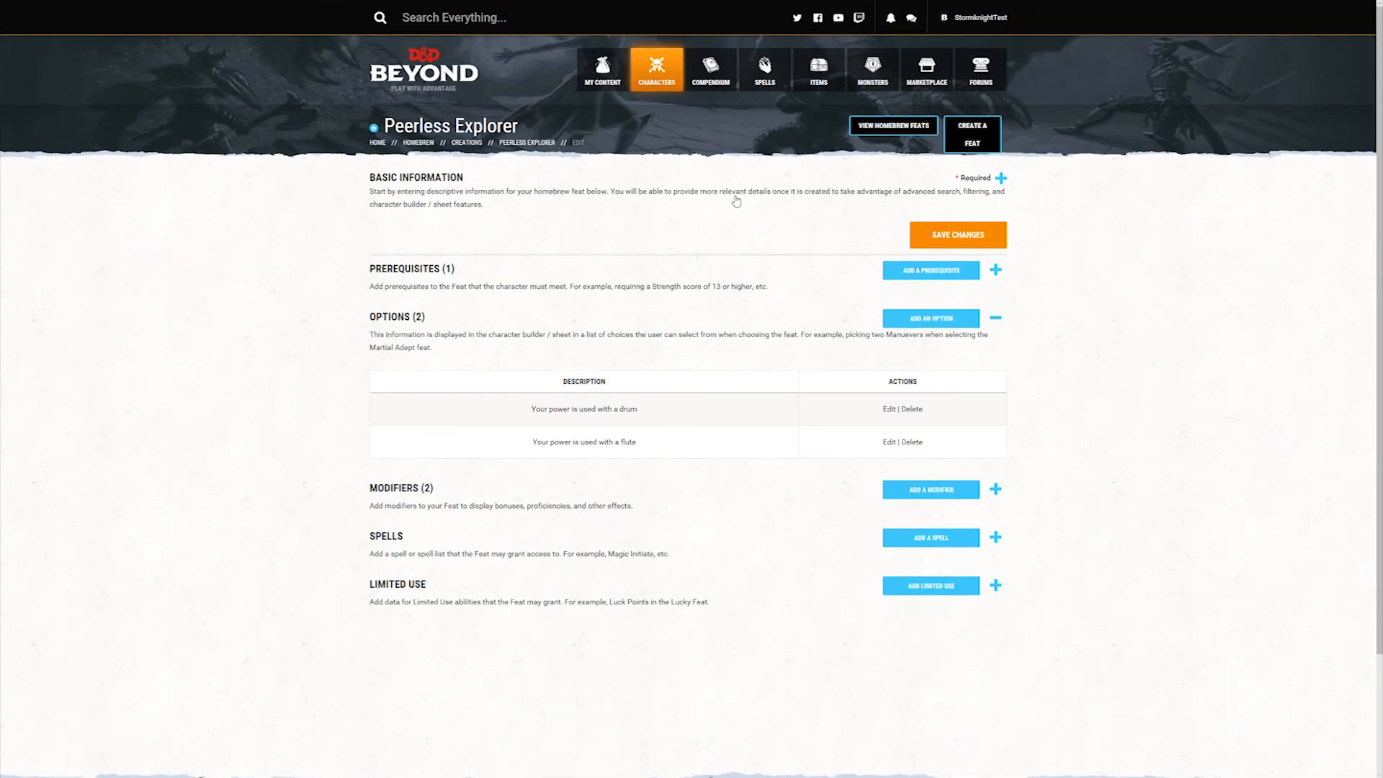
left_click(736, 201)
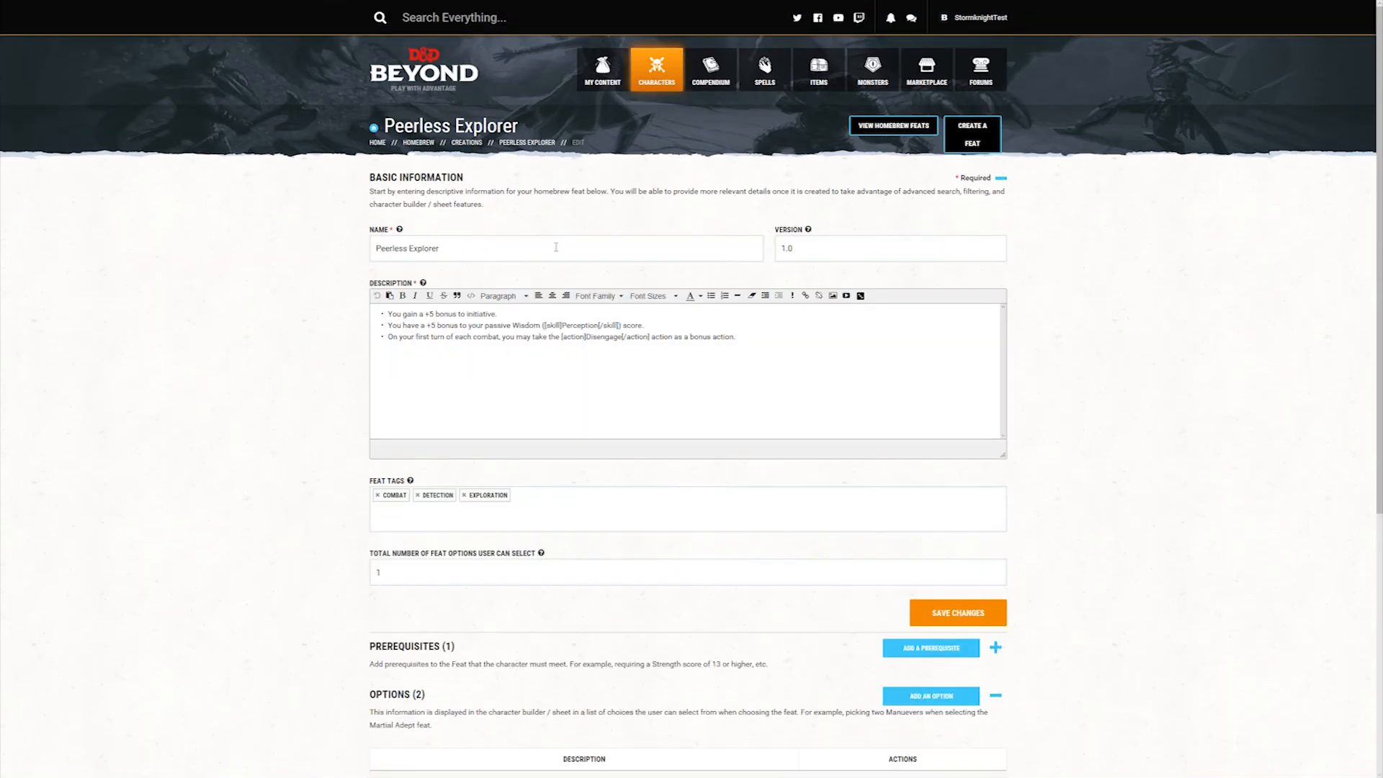
left_click(598, 202)
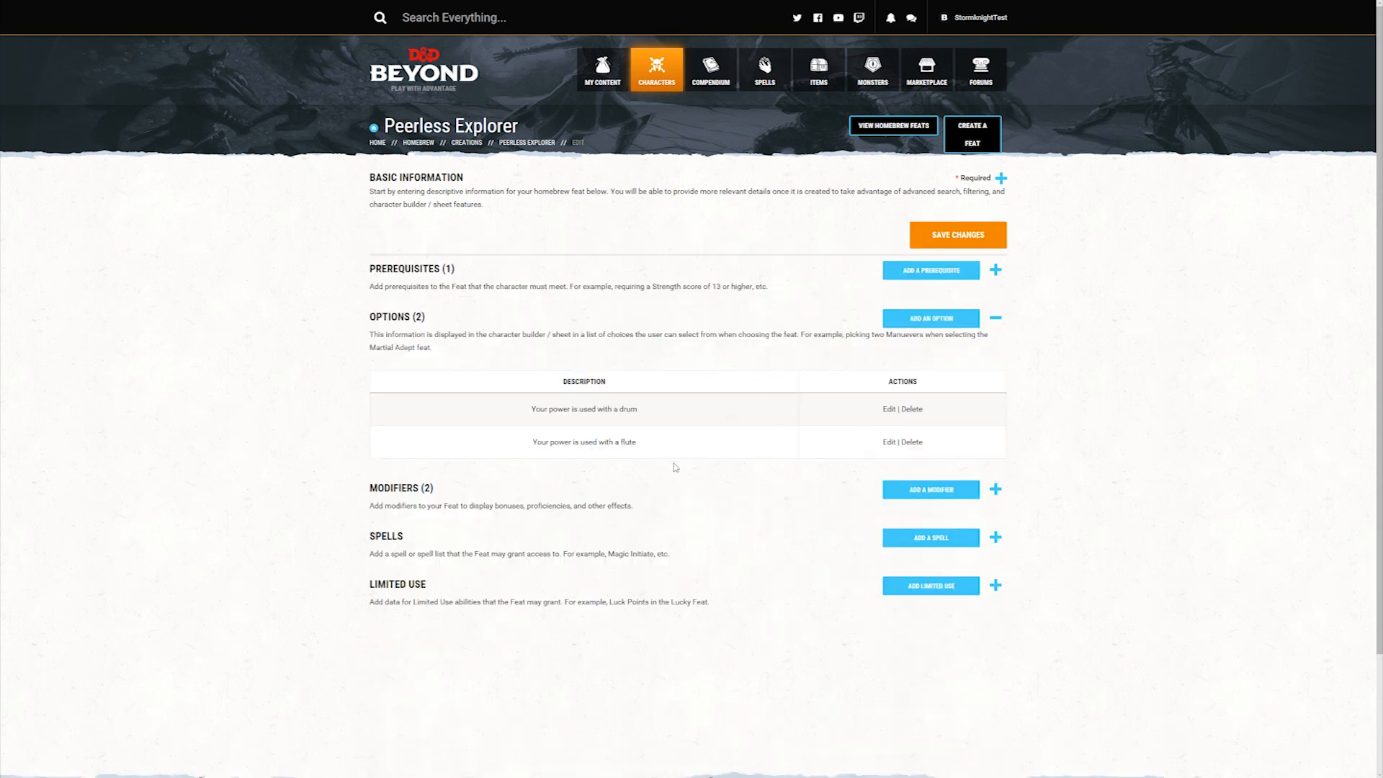
Step: Start adding a spell to the Peerless Explorer feat and choose Chain Lightning as the spell
scroll(733, 375, "down", 2)
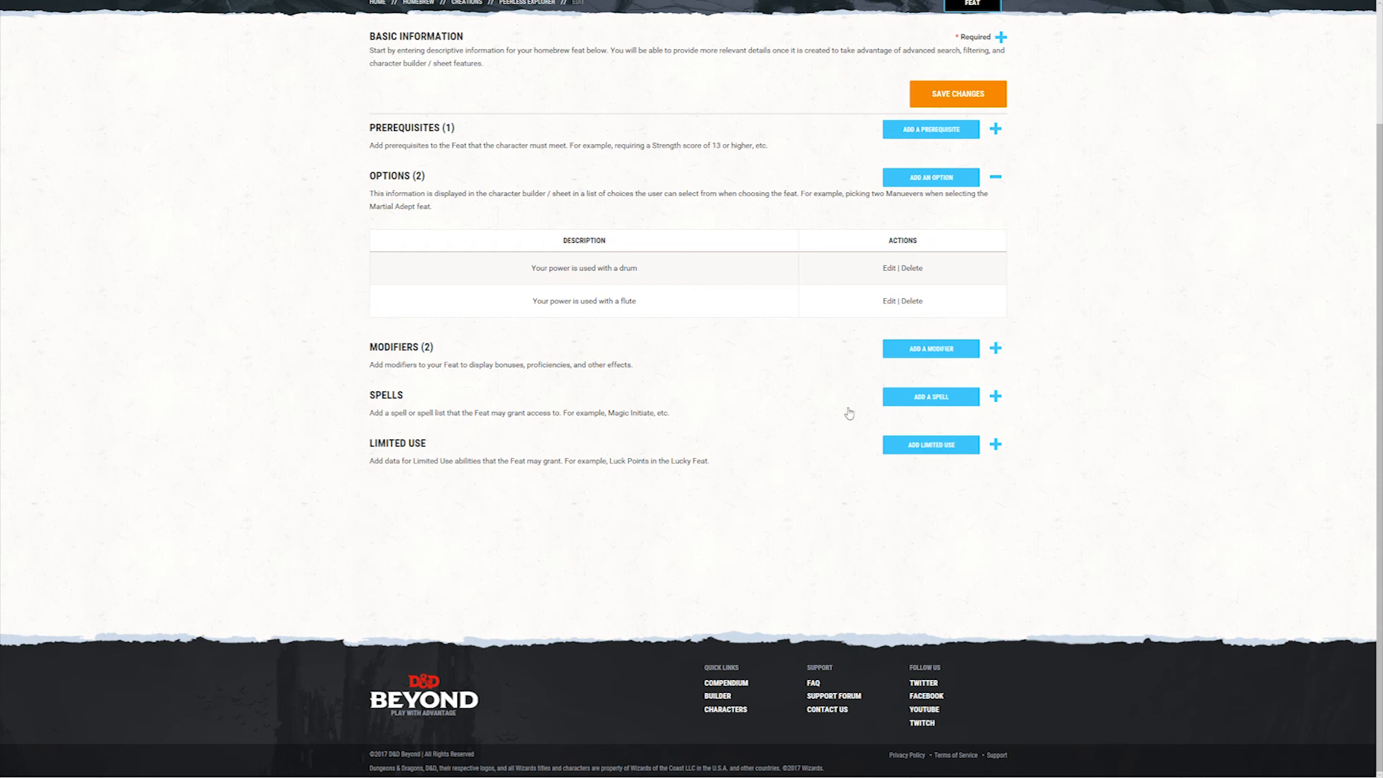
left_click(937, 406)
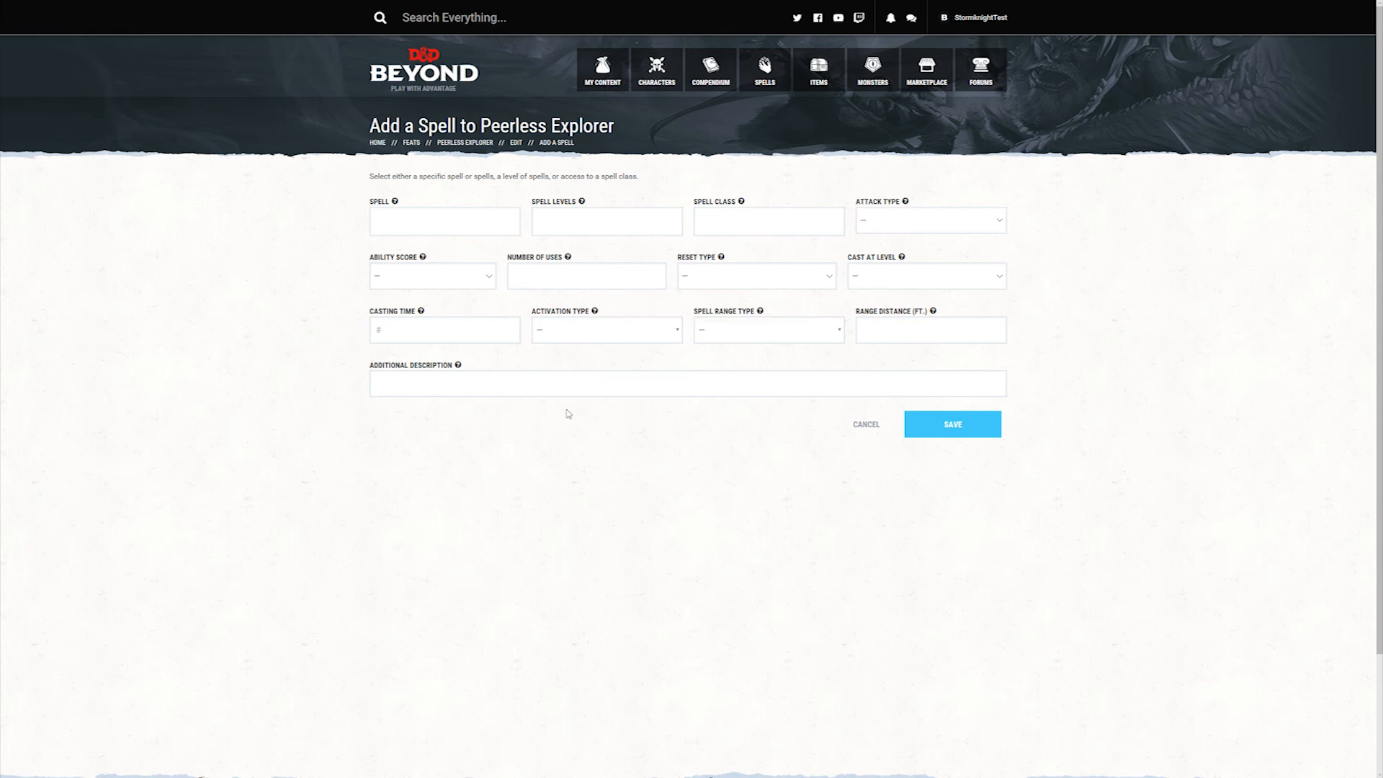
left_click(451, 225)
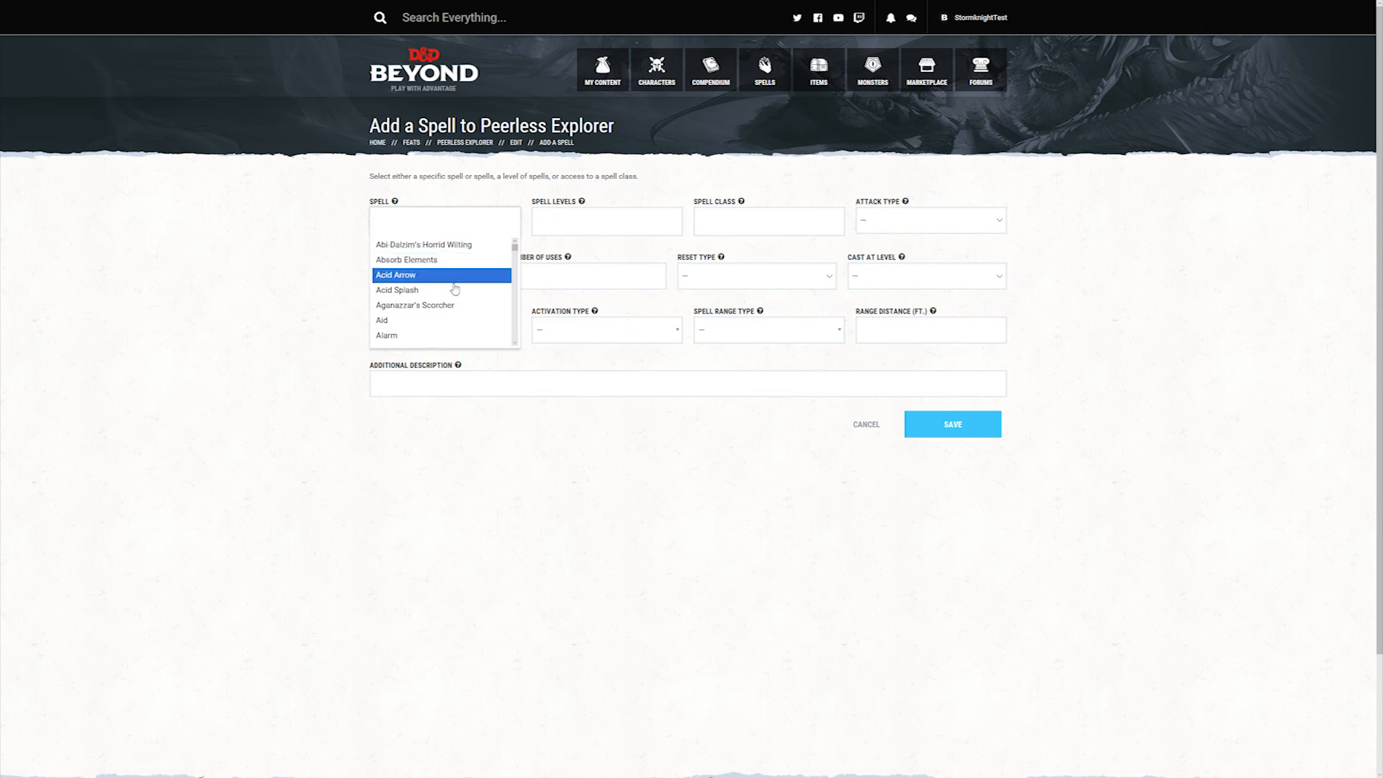
scroll(456, 306, "down", 3)
scroll(458, 310, "down", 5)
scroll(455, 310, "down", 4)
scroll(452, 310, "down", 5)
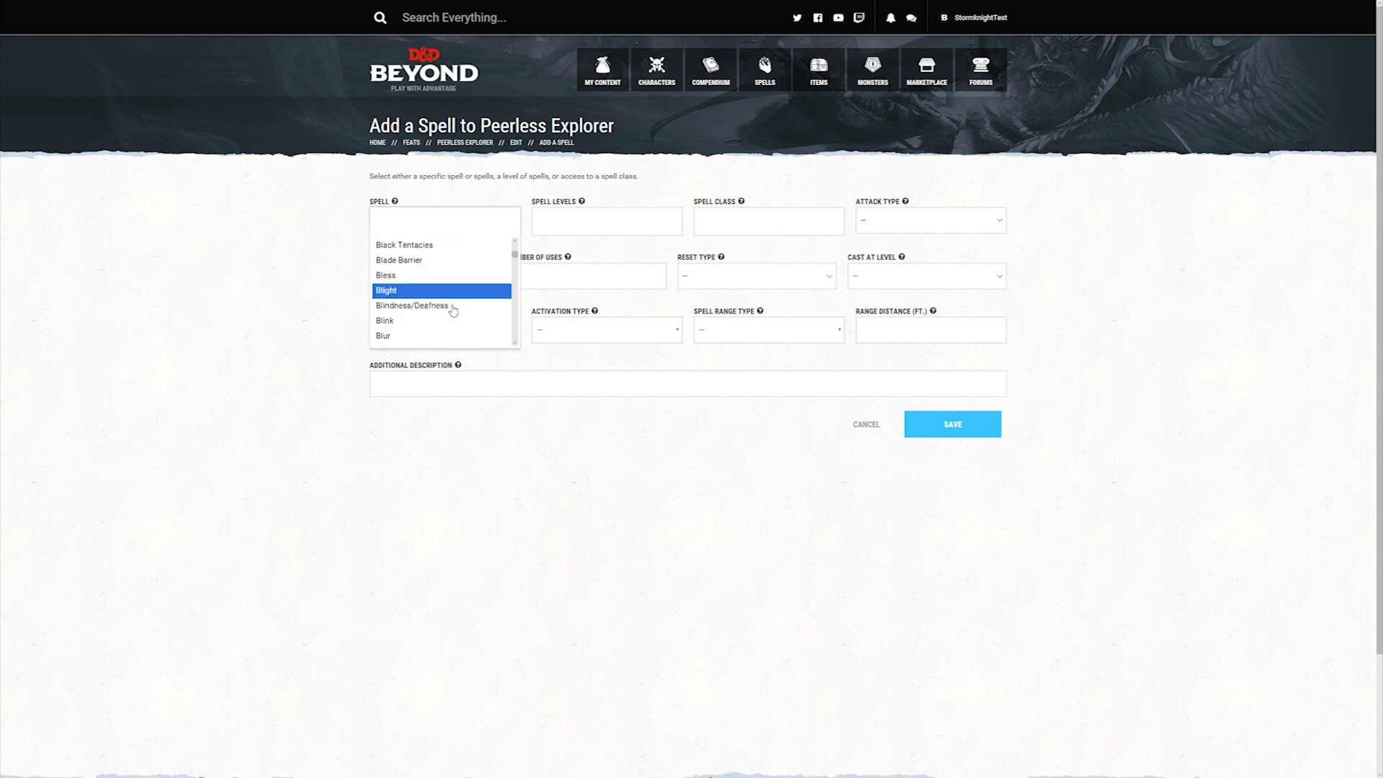
scroll(451, 312, "down", 5)
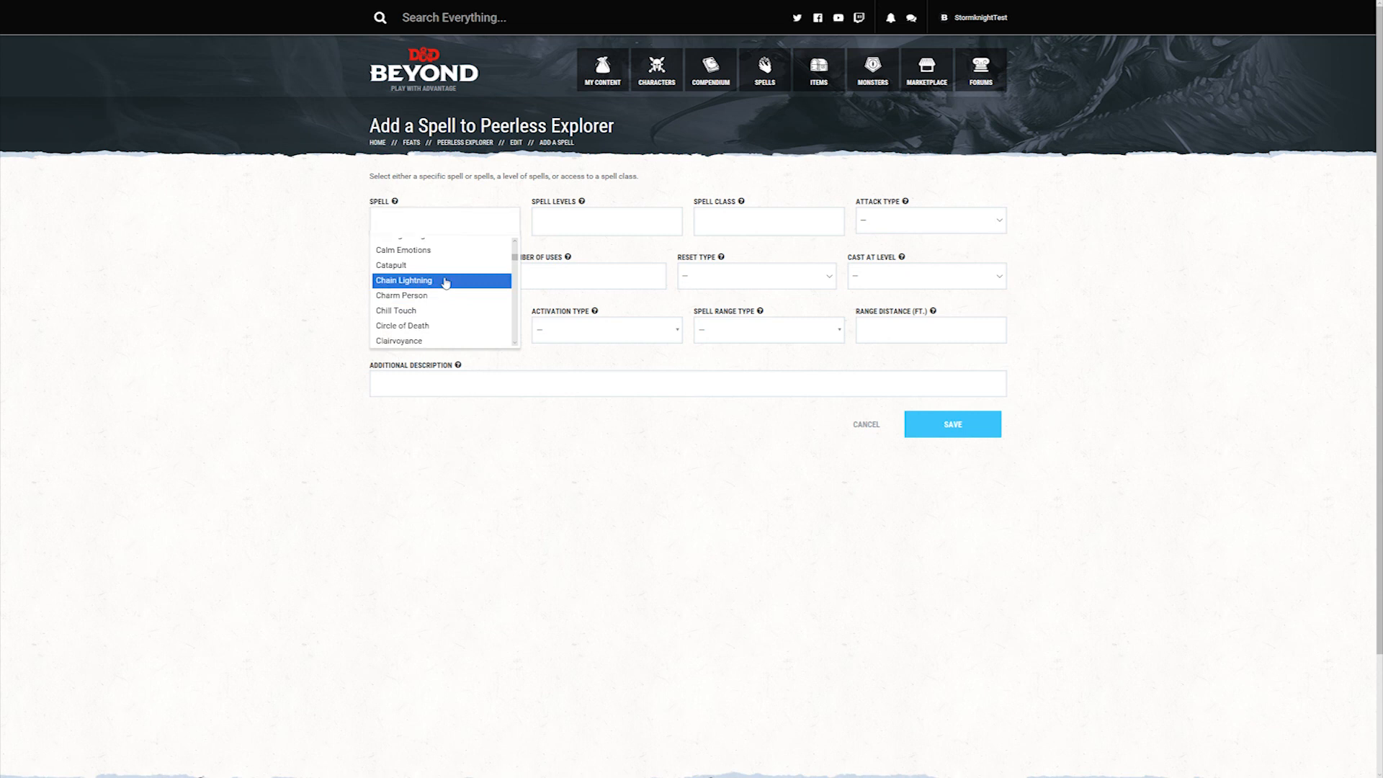
left_click(446, 282)
Step: Set the granted spell's level to 5 and its spell class to Wizard
left_click(634, 226)
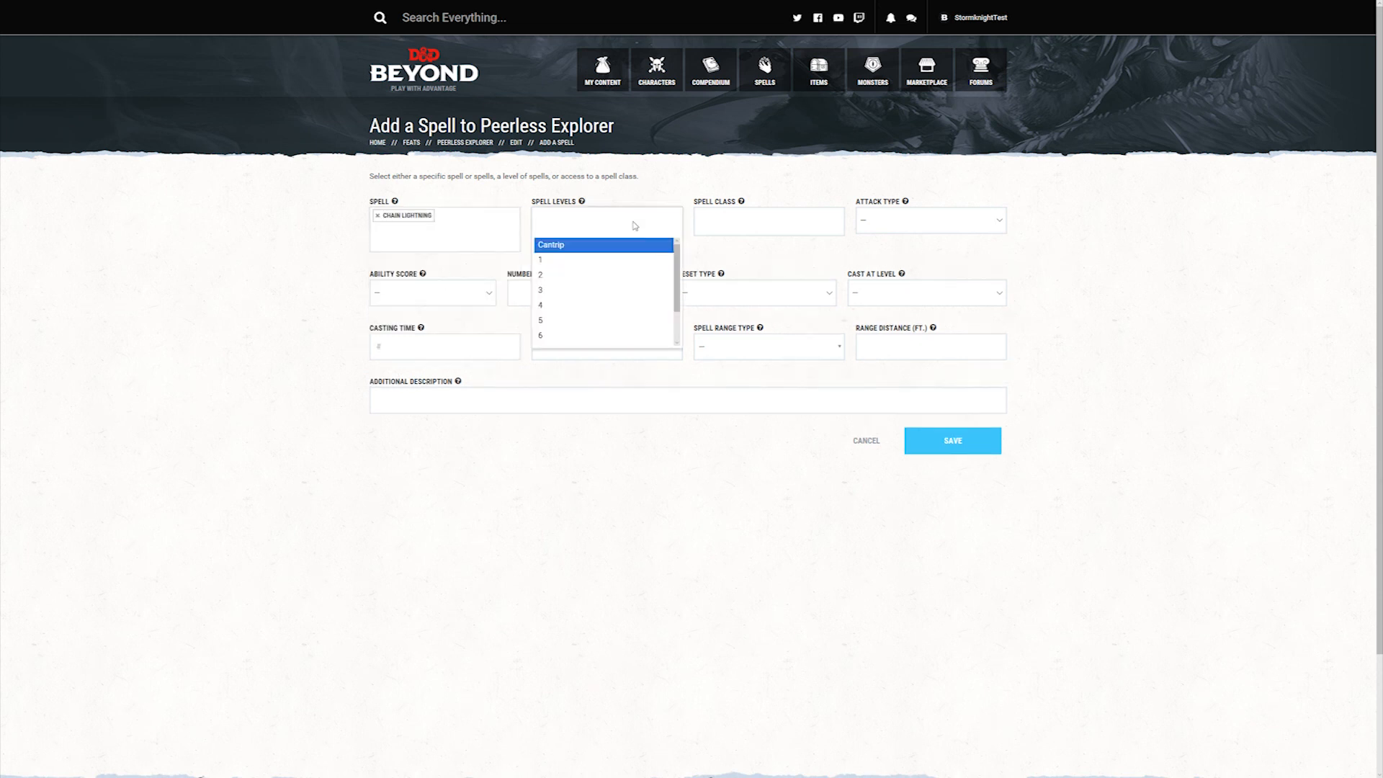
left_click(607, 324)
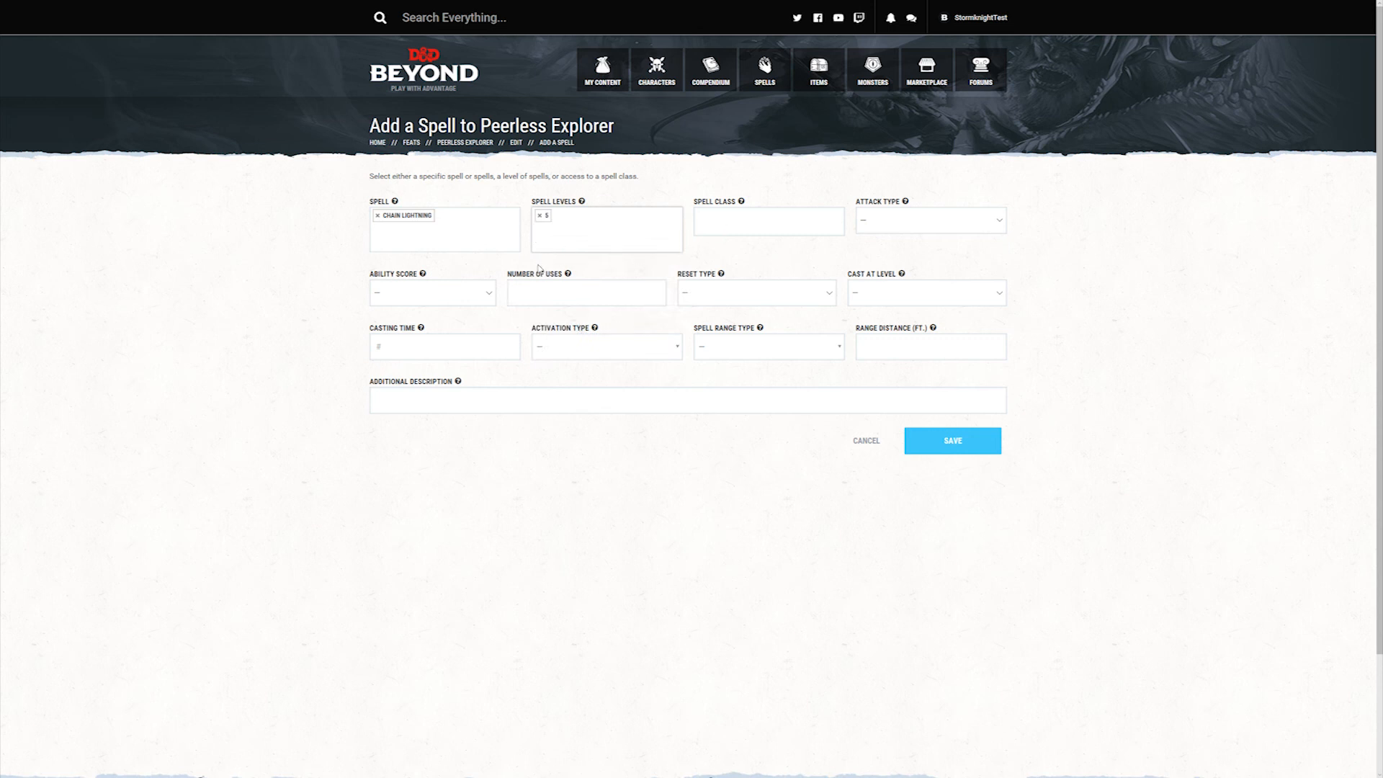
left_click(748, 225)
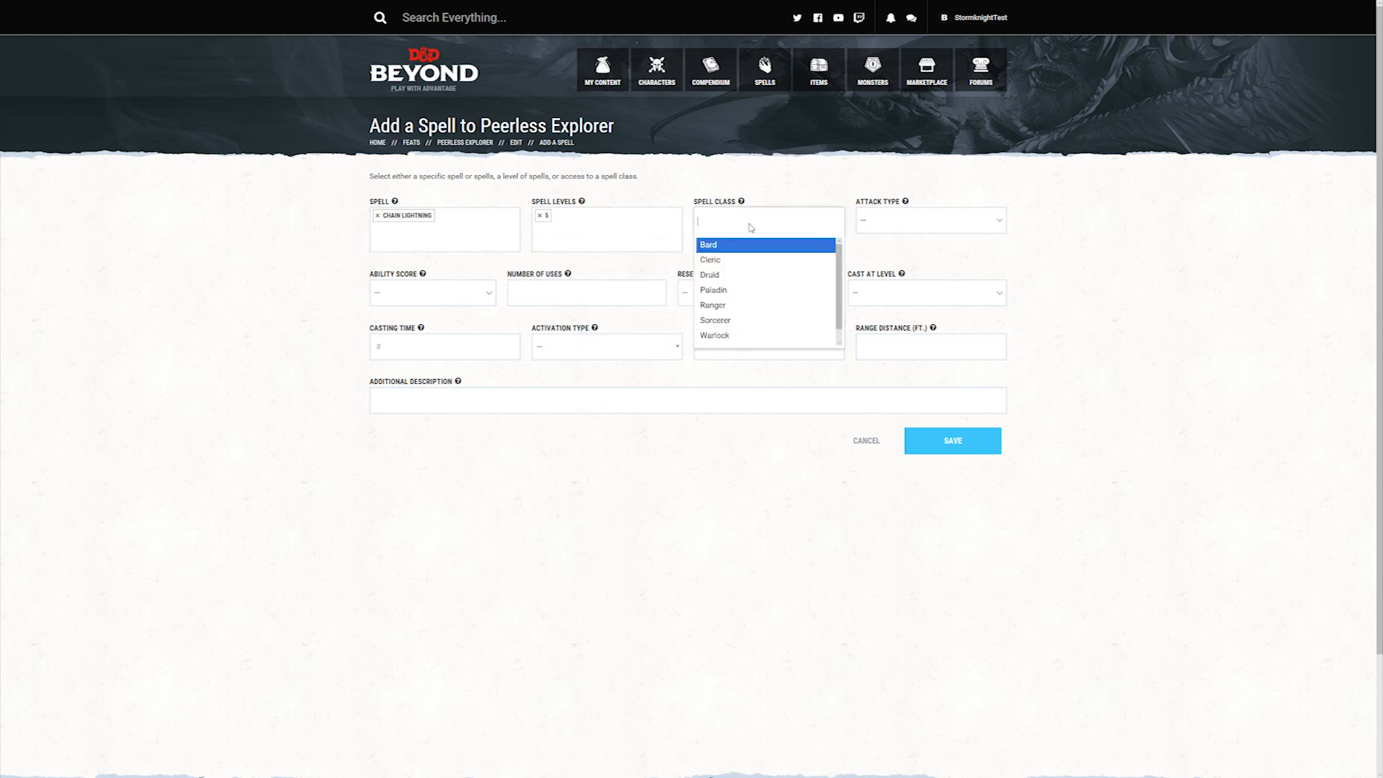
scroll(752, 321, "down", 1)
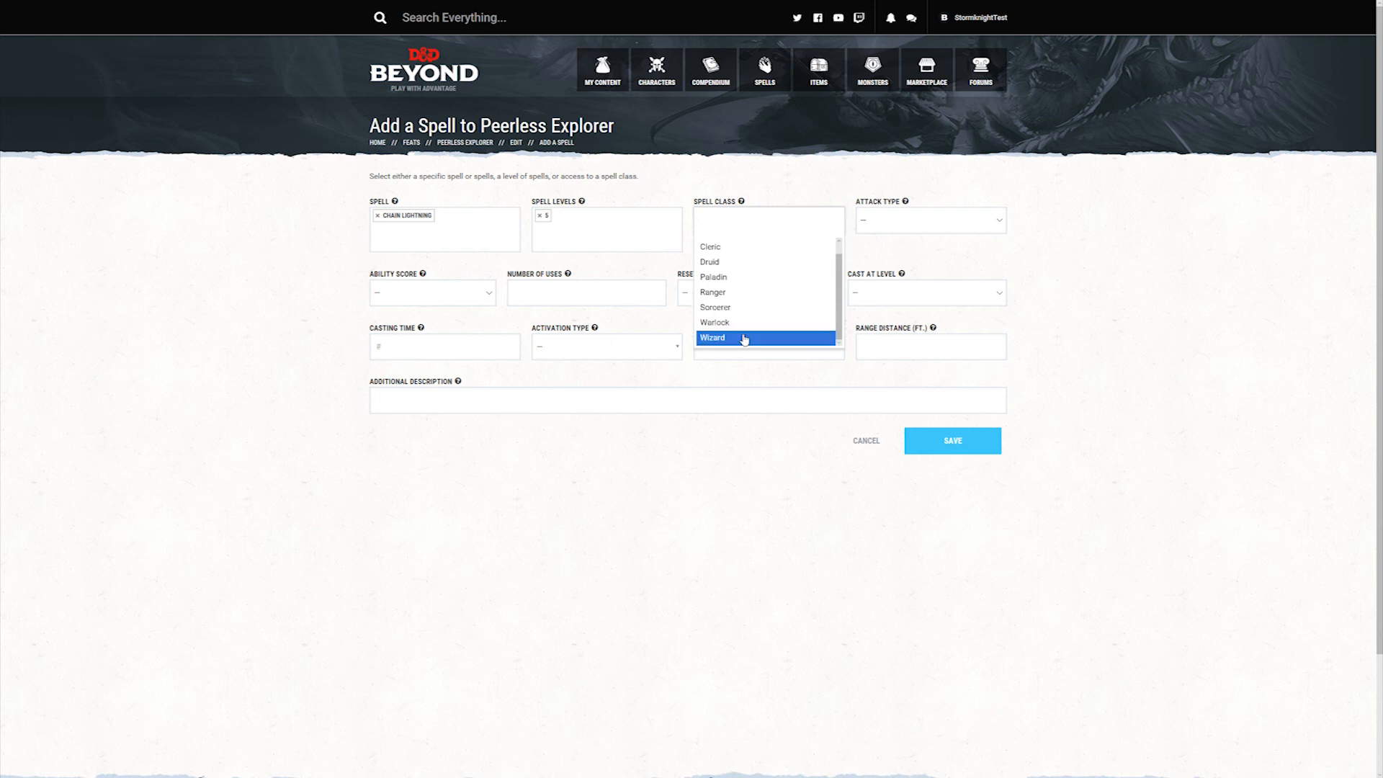
left_click(749, 337)
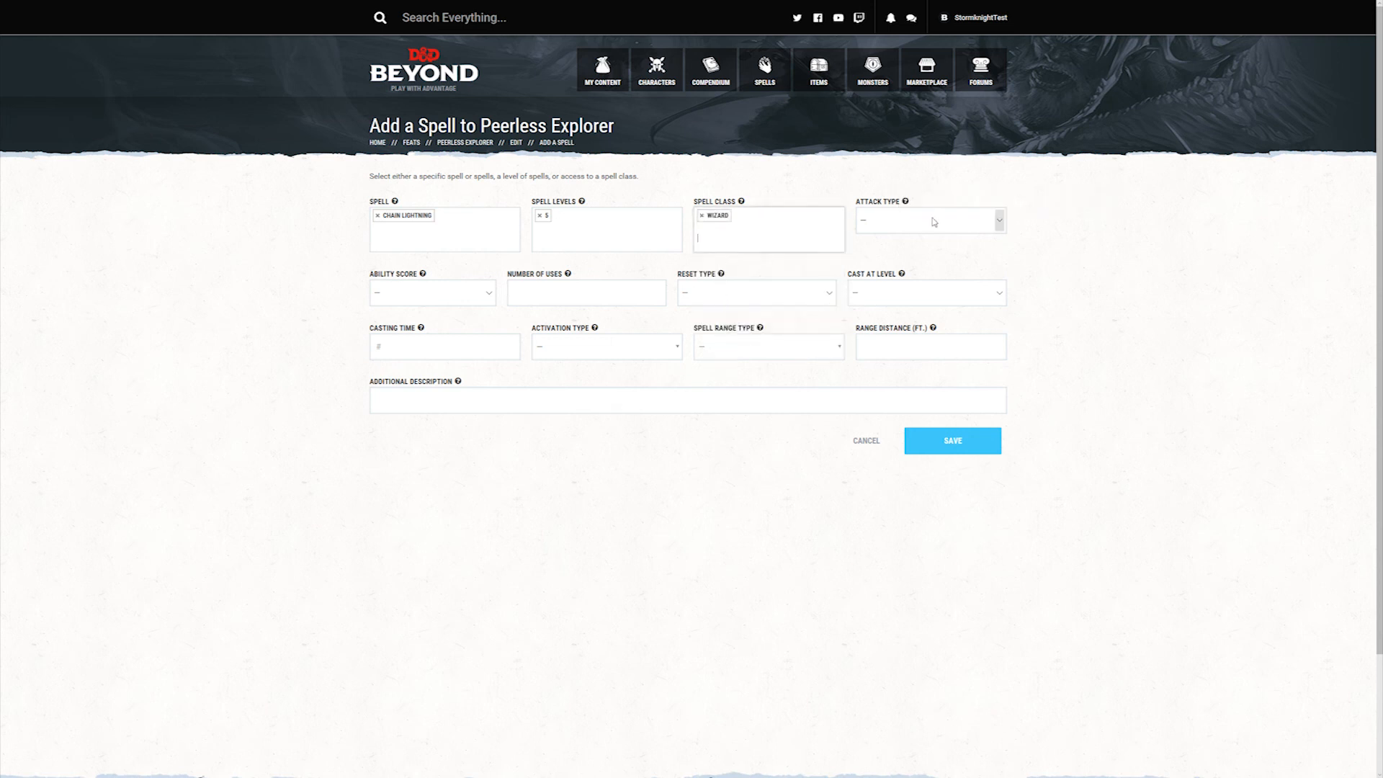
Step: Set the spell's ability score to INT, with 1 use, a Long Rest reset and casting at level 5
left_click(997, 221)
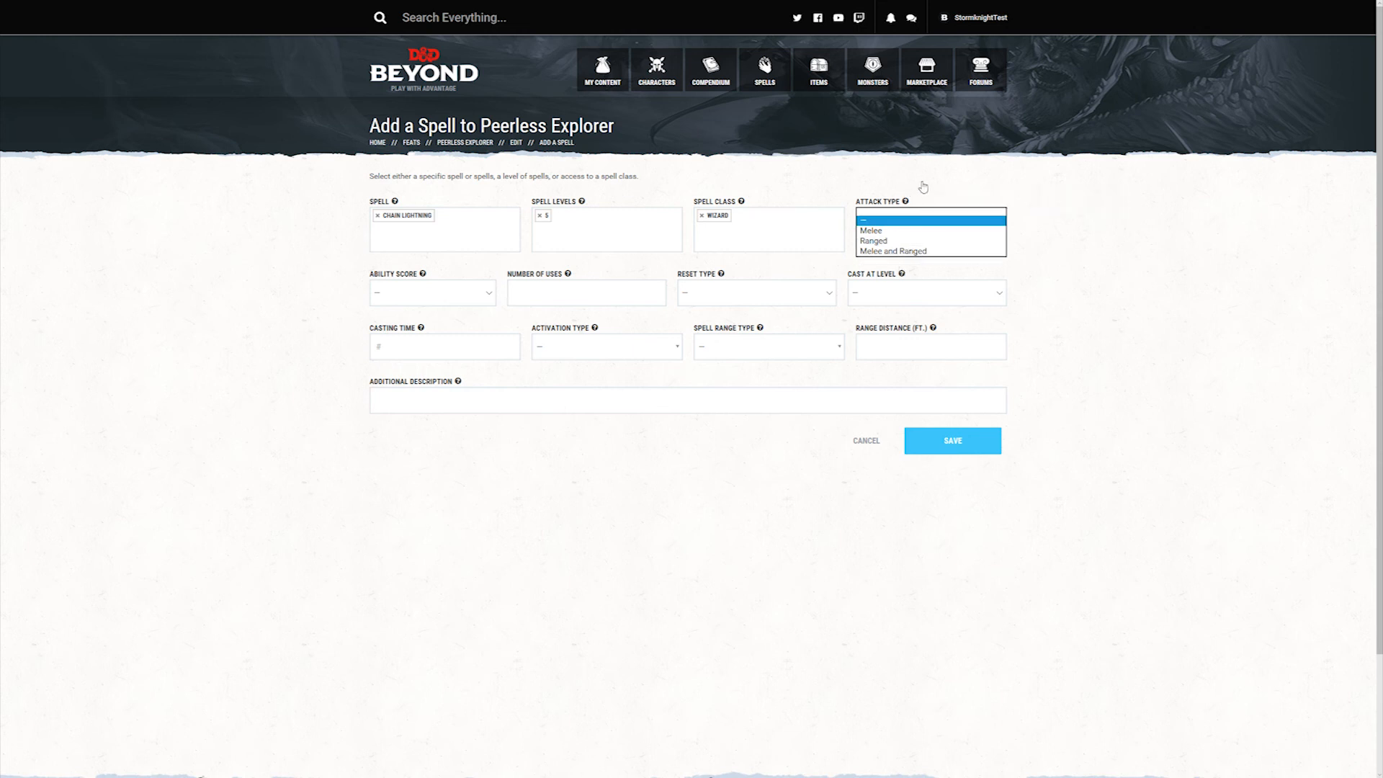
left_click(922, 185)
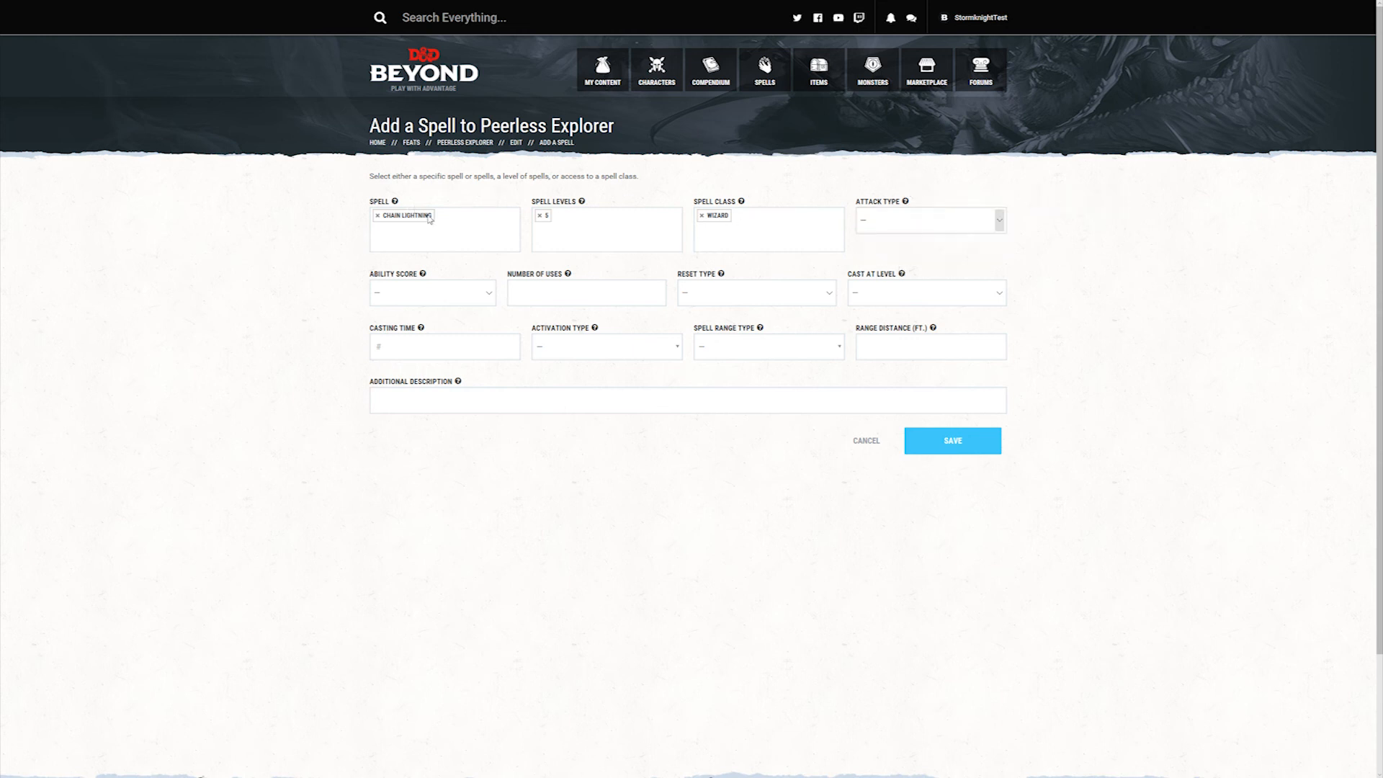
left_click(492, 293)
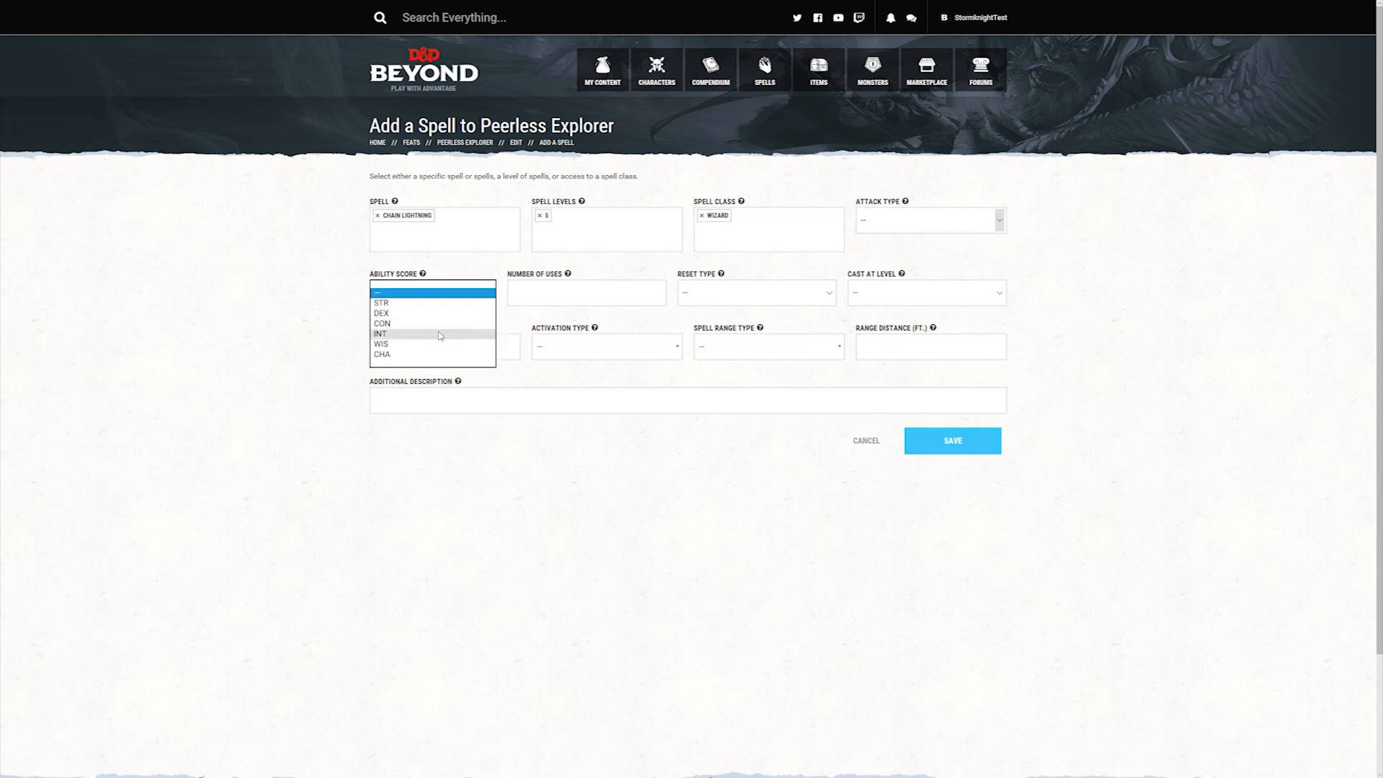
left_click(438, 328)
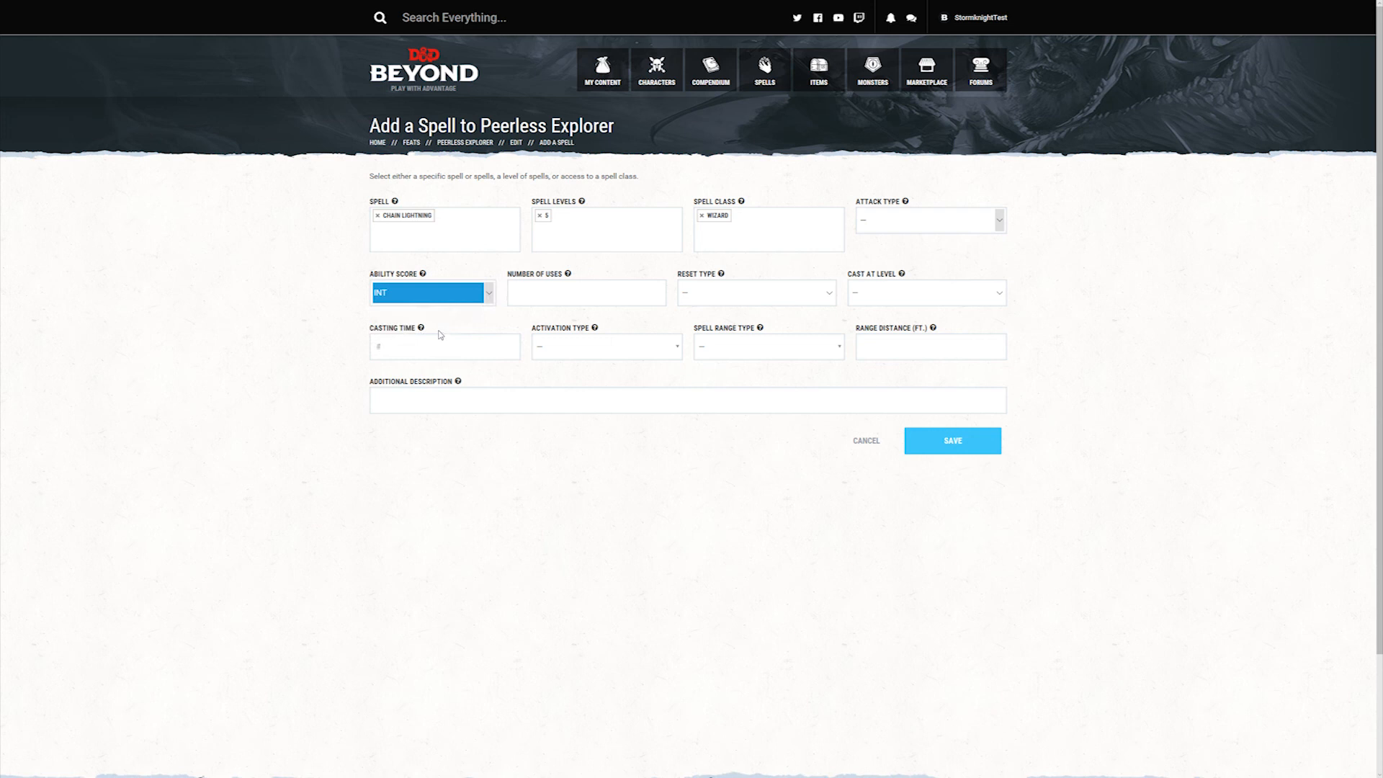
left_click(599, 287)
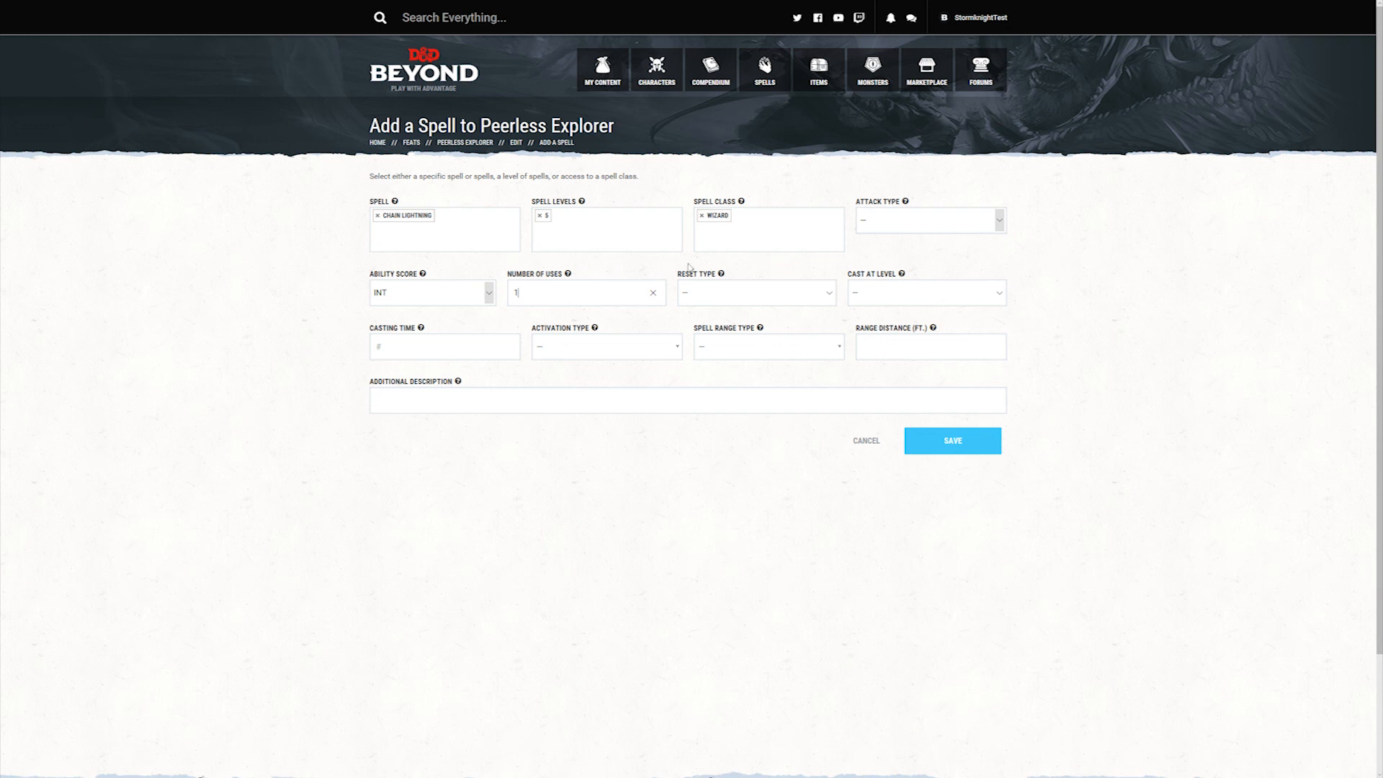
left_click(773, 294)
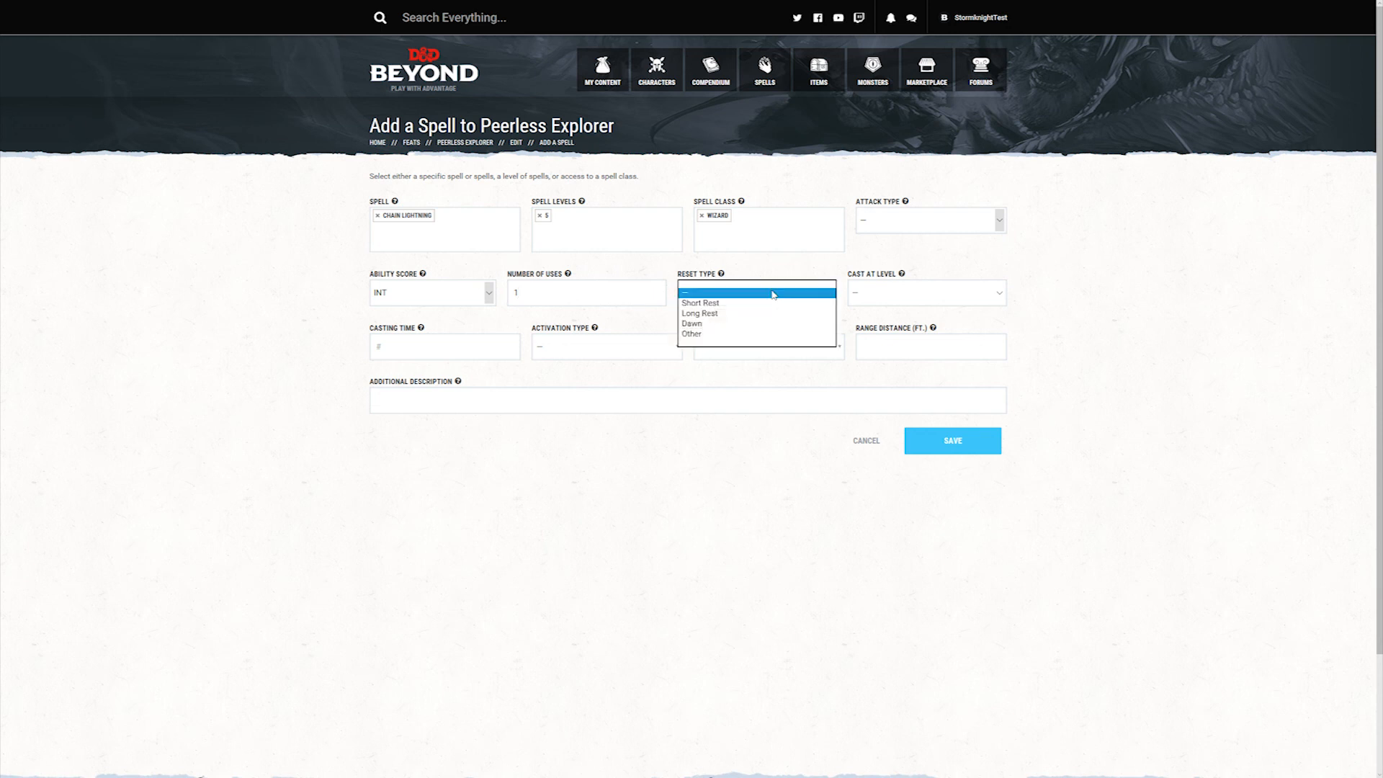
left_click(735, 317)
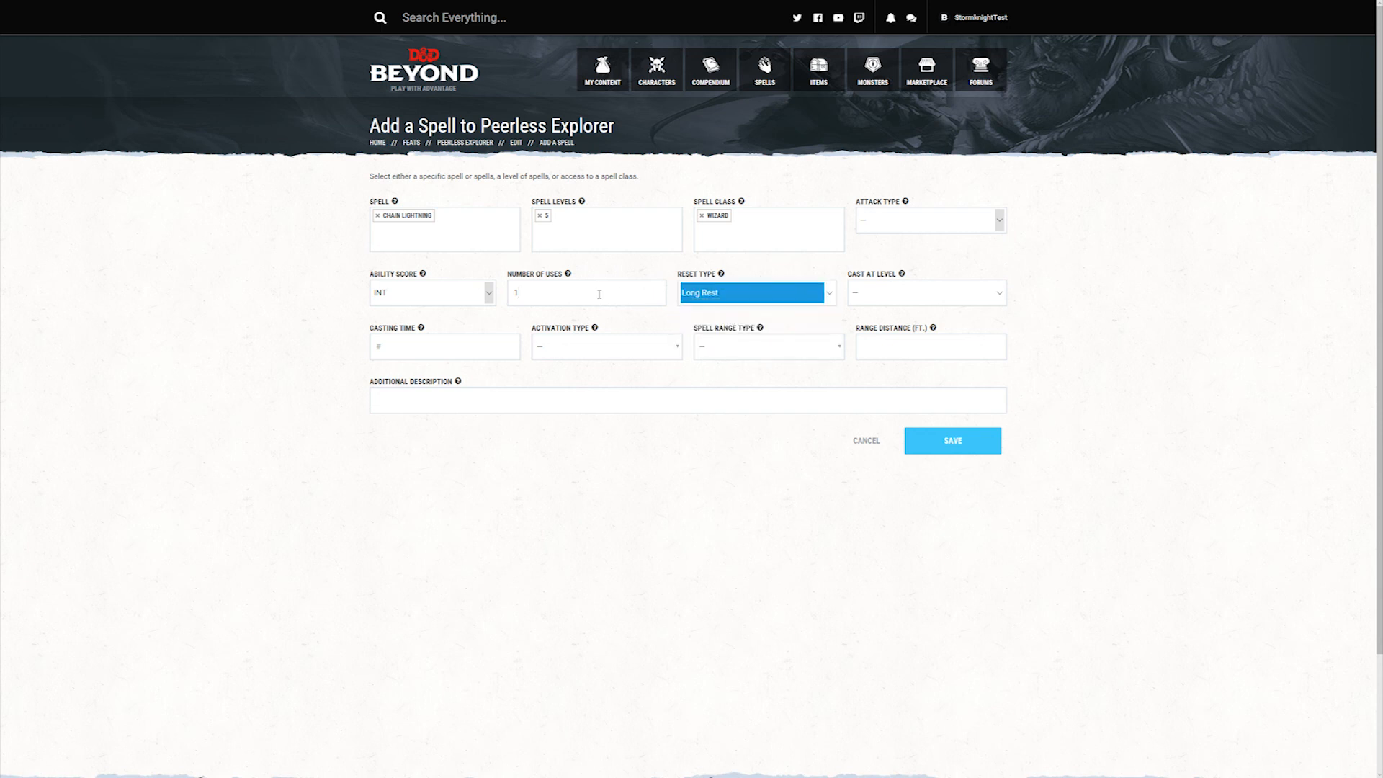
left_click(714, 293)
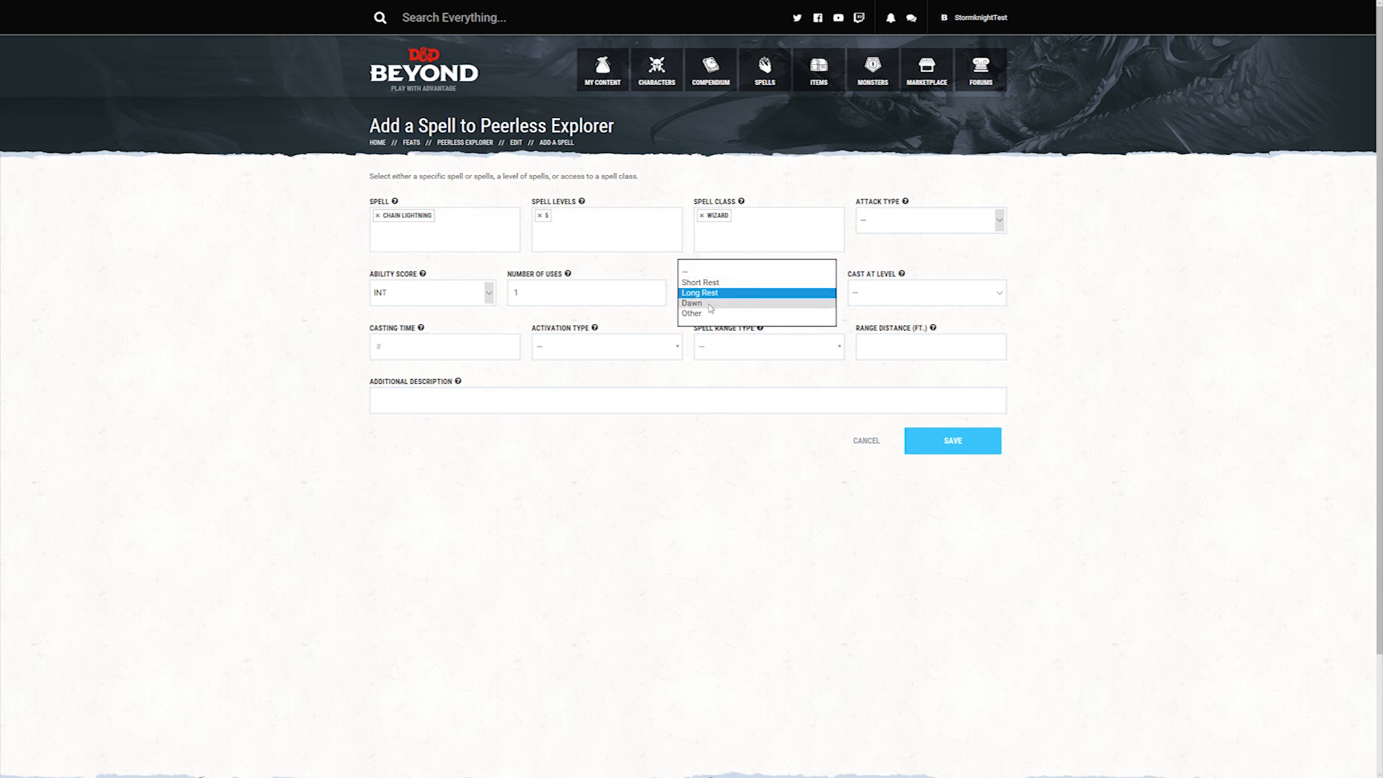
left_click(927, 294)
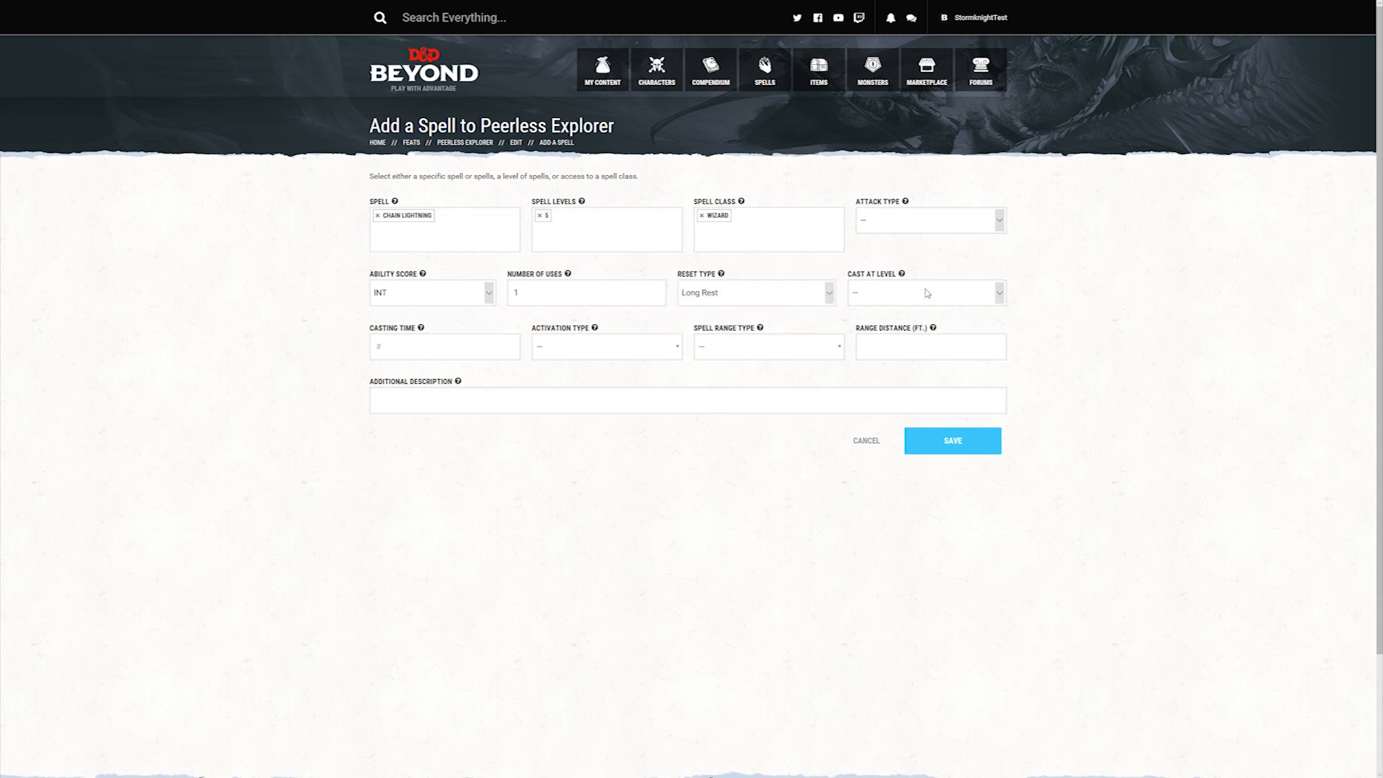
left_click(927, 293)
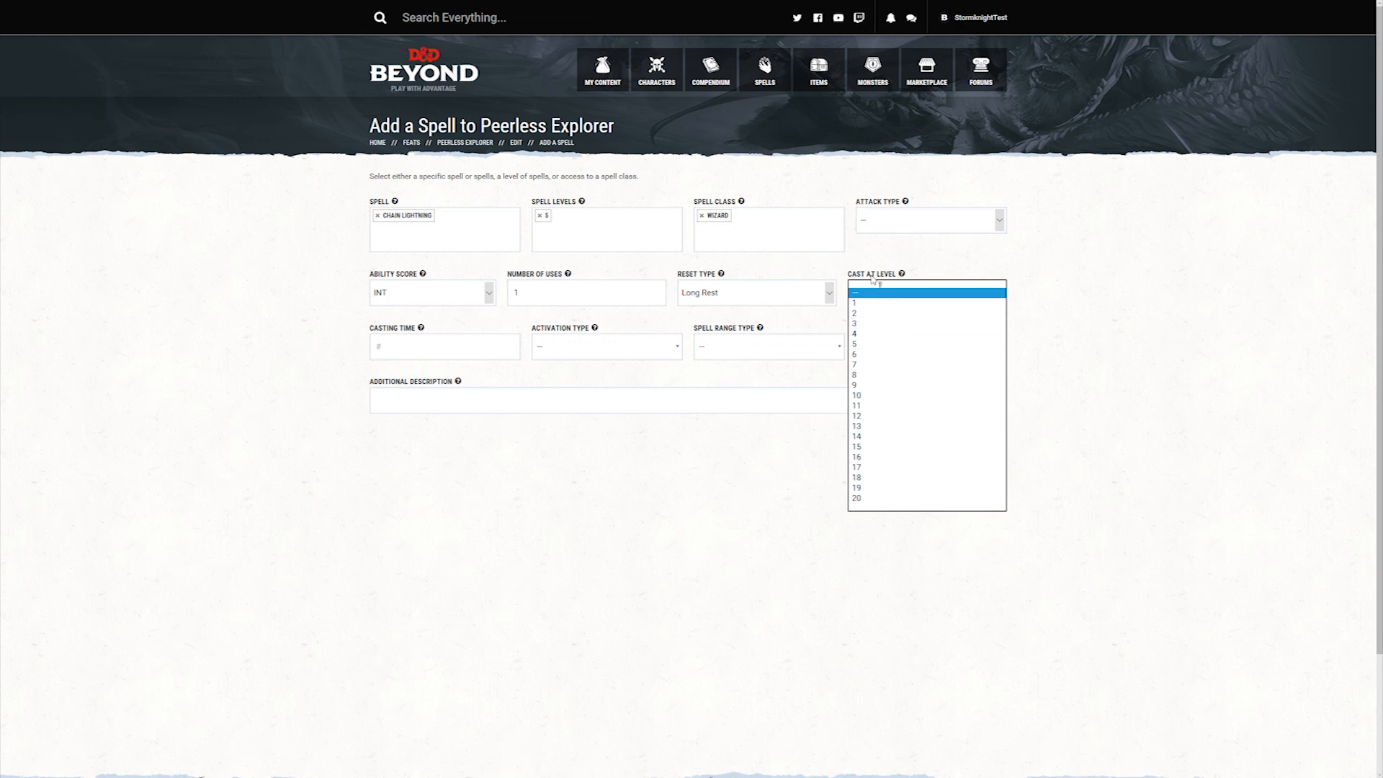
left_click(873, 345)
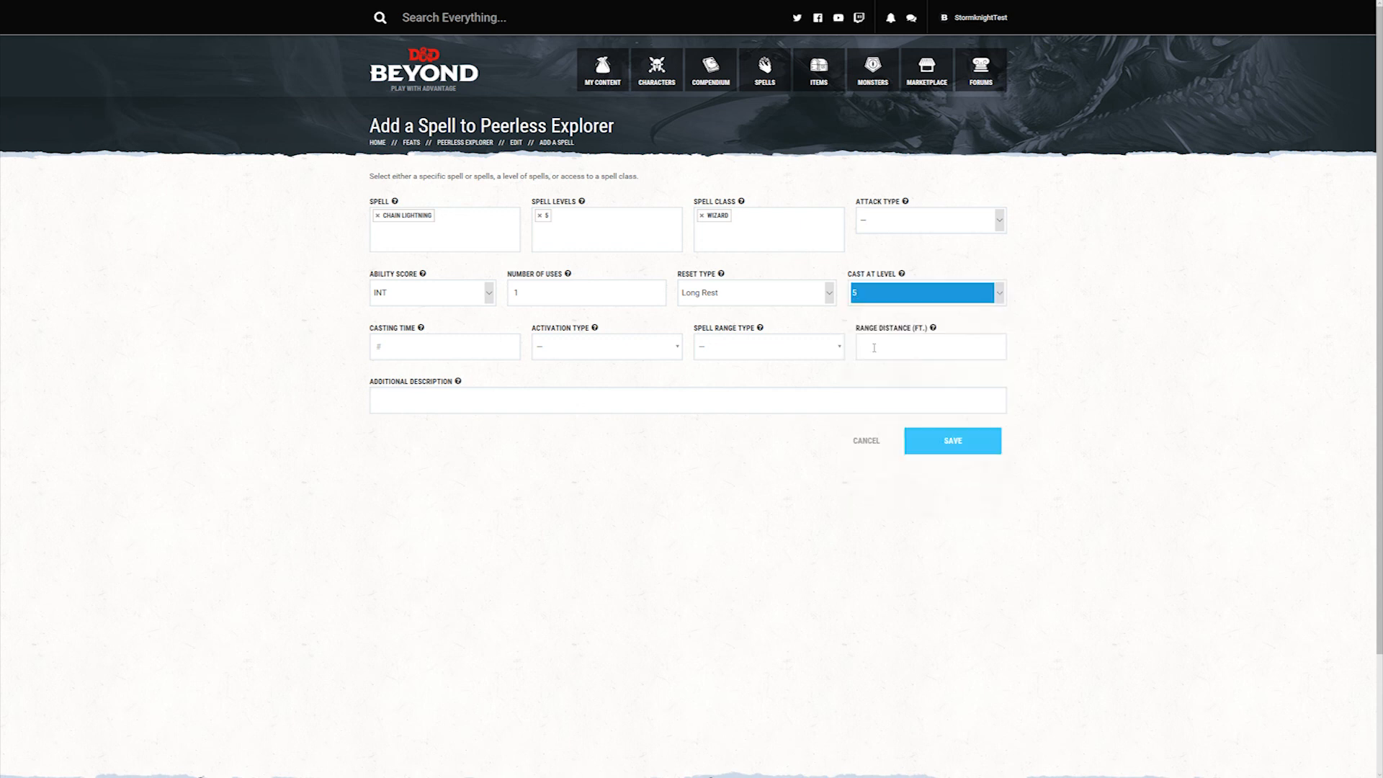
left_click(317, 355)
Step: Set the spell's casting time to 1 with activation type Action, and save the spell to the feat
left_click(406, 345)
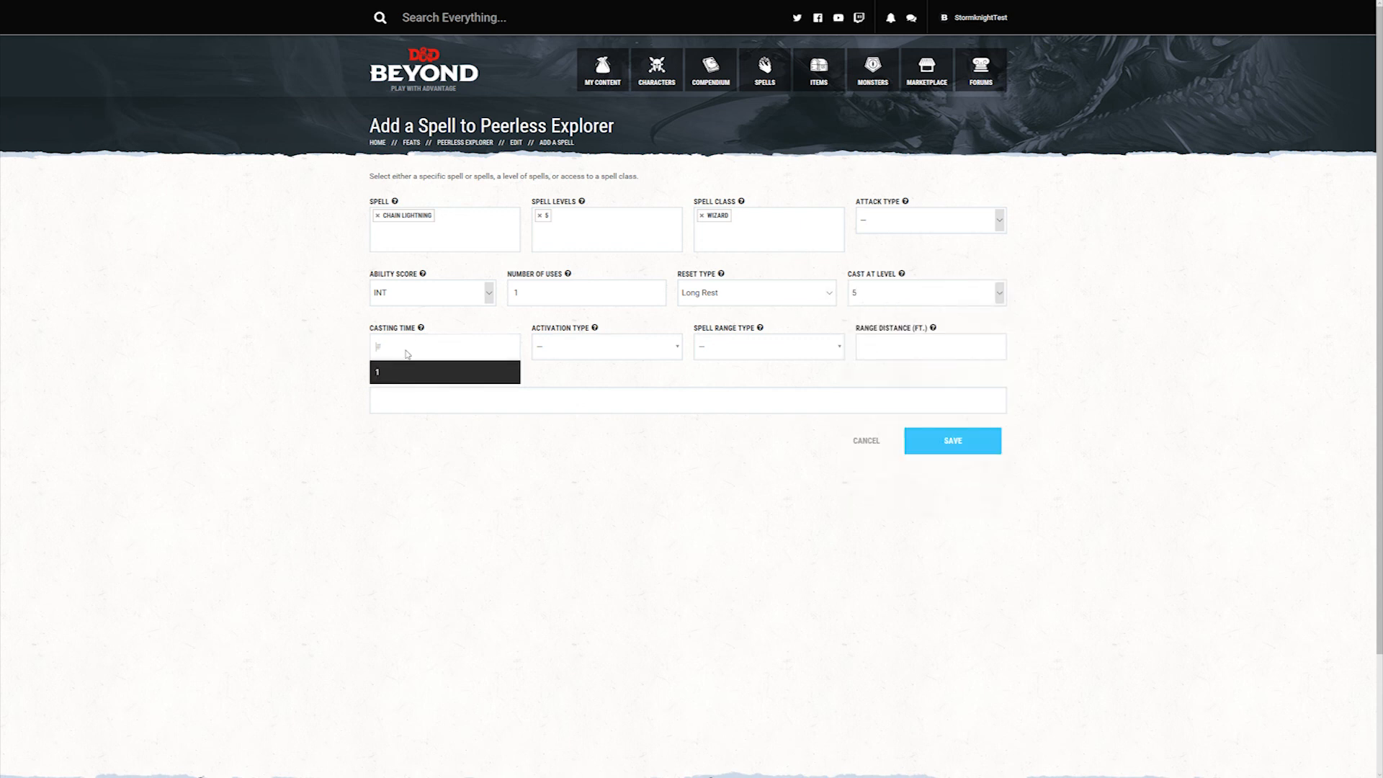
left_click(404, 374)
left_click(575, 348)
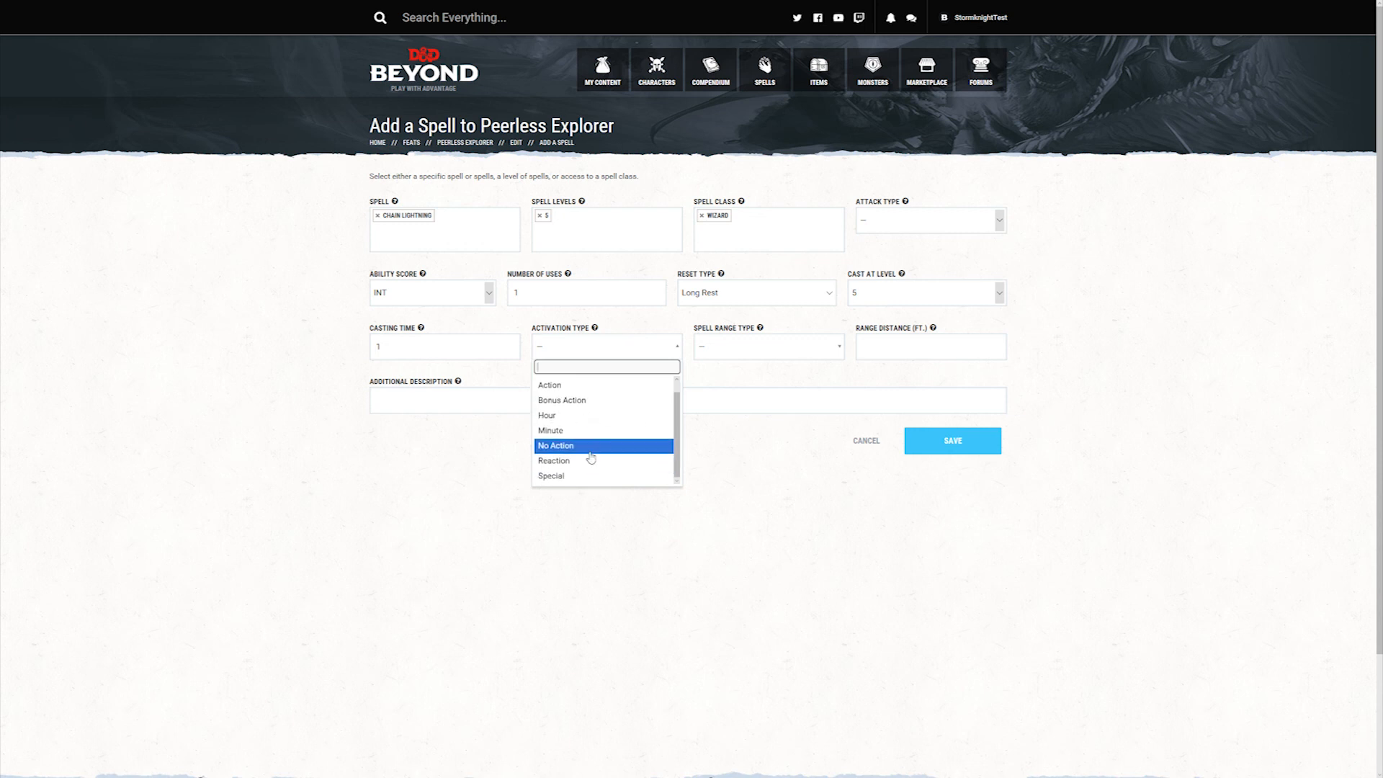
left_click(575, 404)
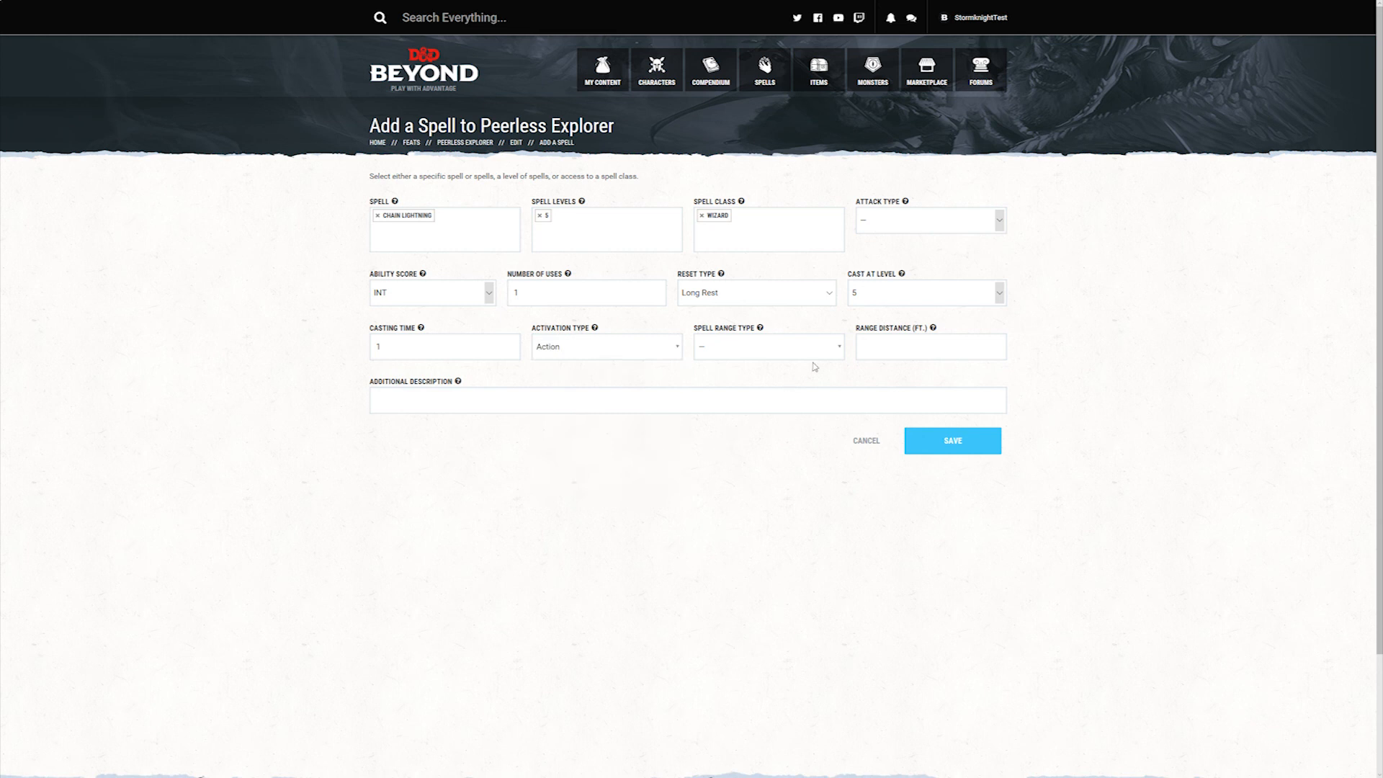
left_click(834, 351)
left_click(748, 430)
left_click(975, 448)
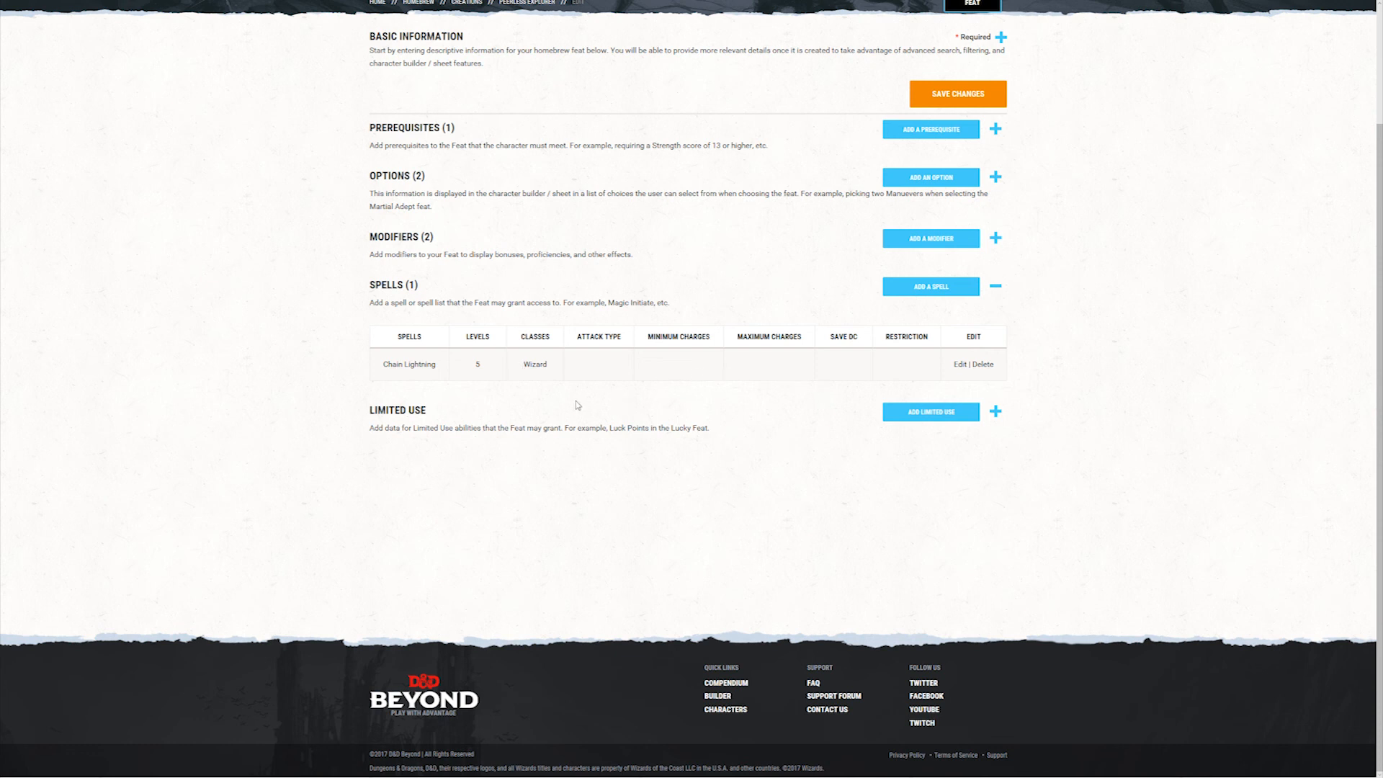
Step: Create a limited use ability named Ambush with a Short Rest reset and 3 uses
left_click(932, 417)
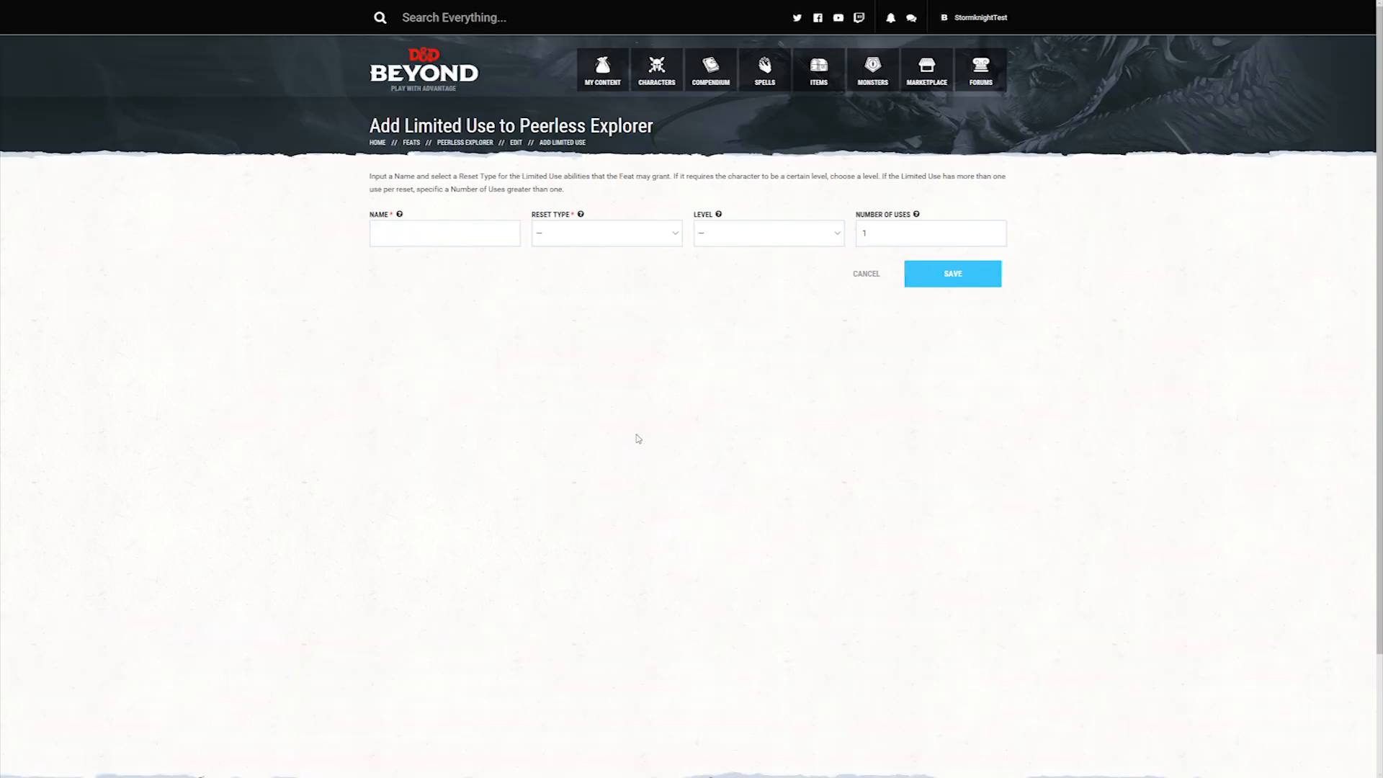
left_click(436, 229)
type("Ambush")
left_click(567, 243)
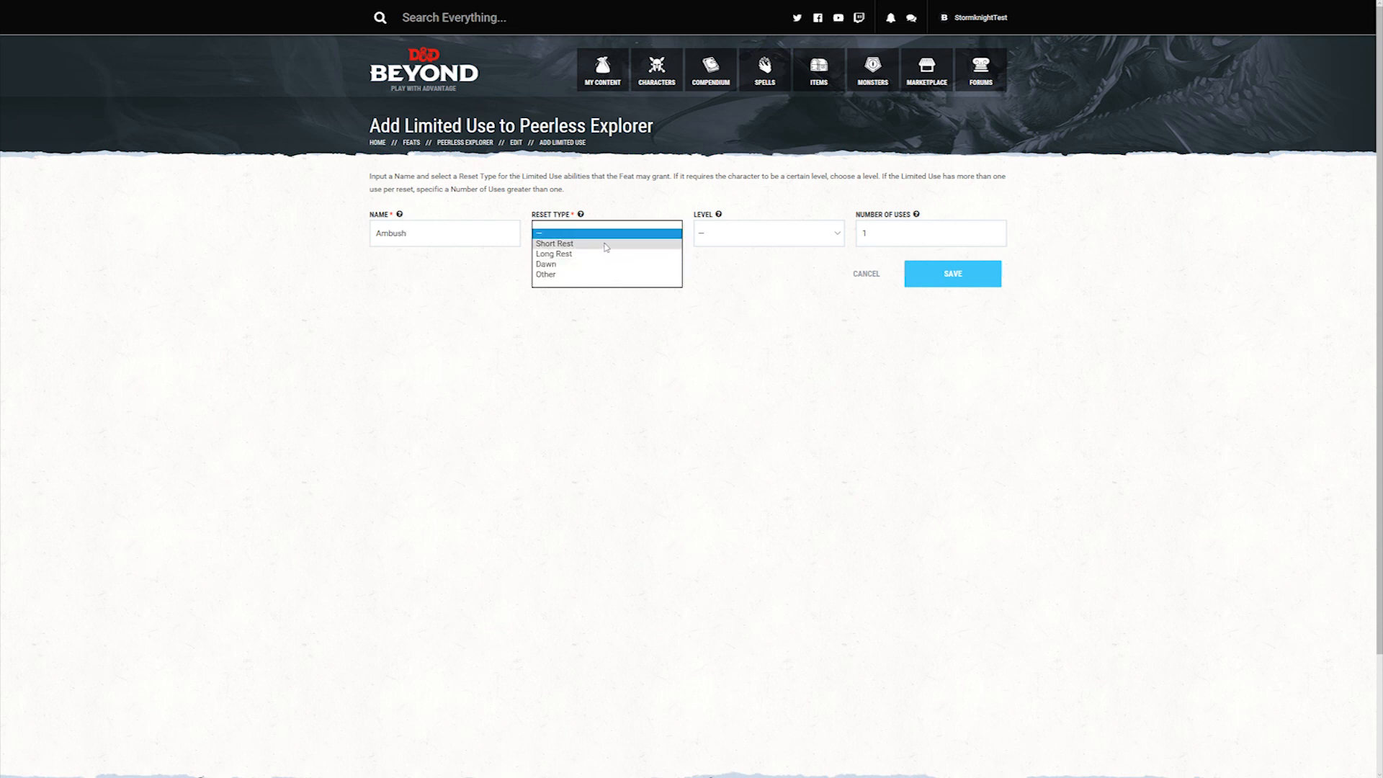
left_click(603, 245)
left_click(803, 234)
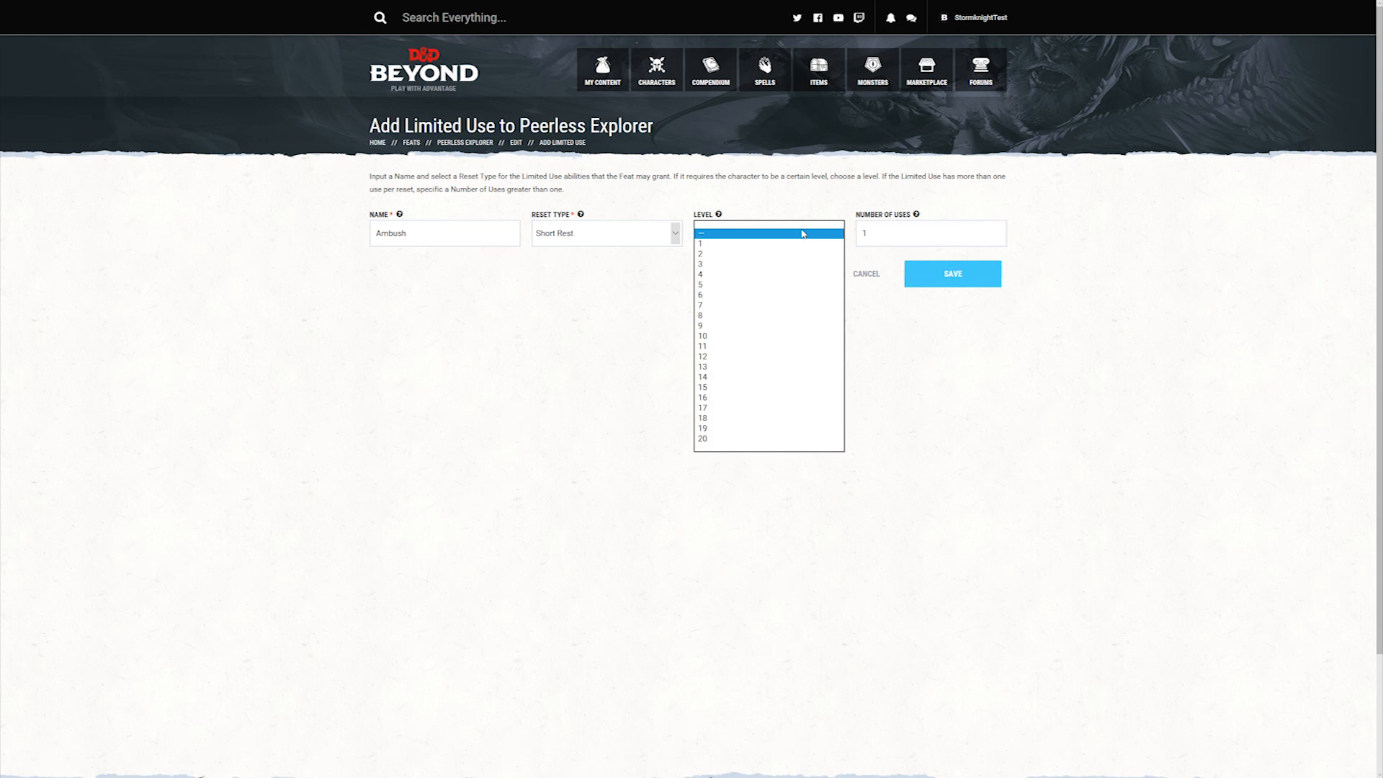
left_click(899, 230)
key("BackSpace")
type("3")
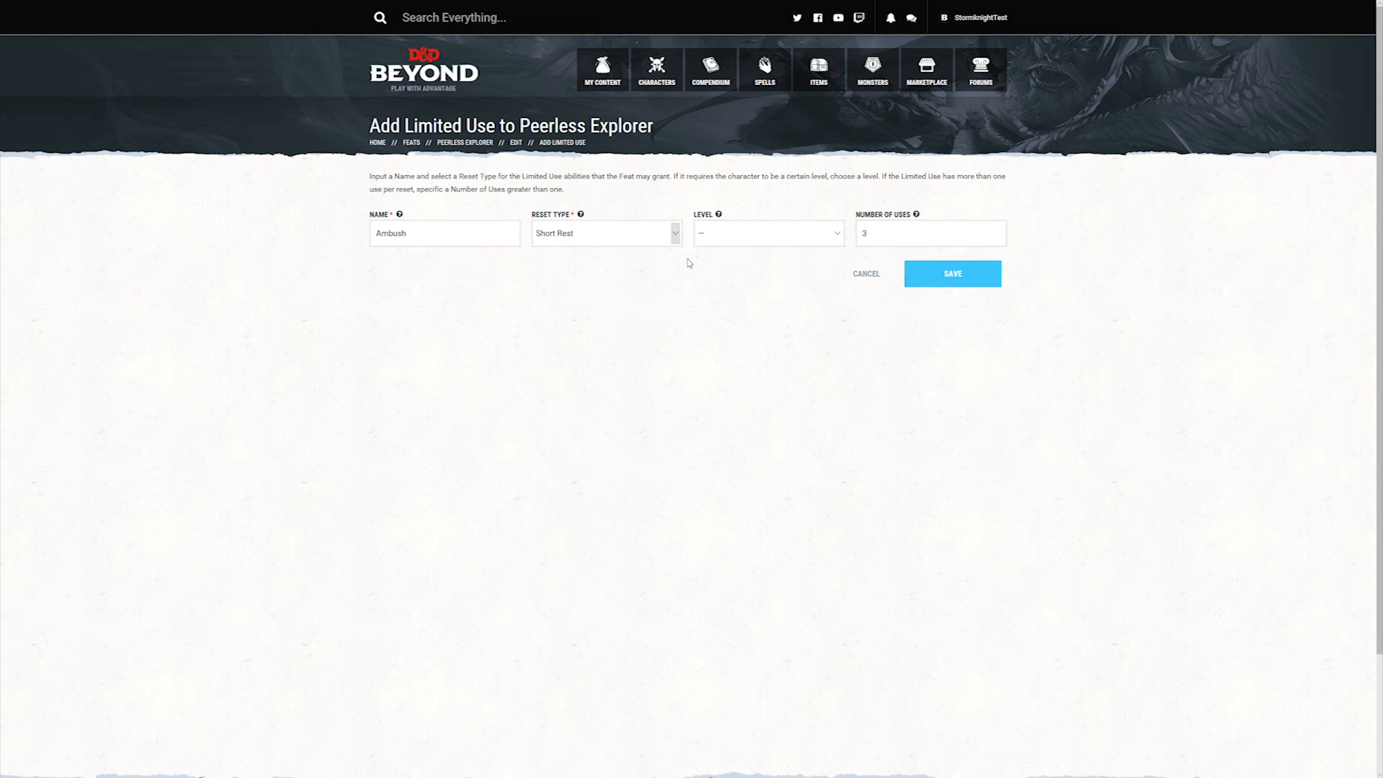
left_click(764, 234)
left_click(755, 287)
left_click(740, 336)
left_click(841, 237)
left_click(835, 203)
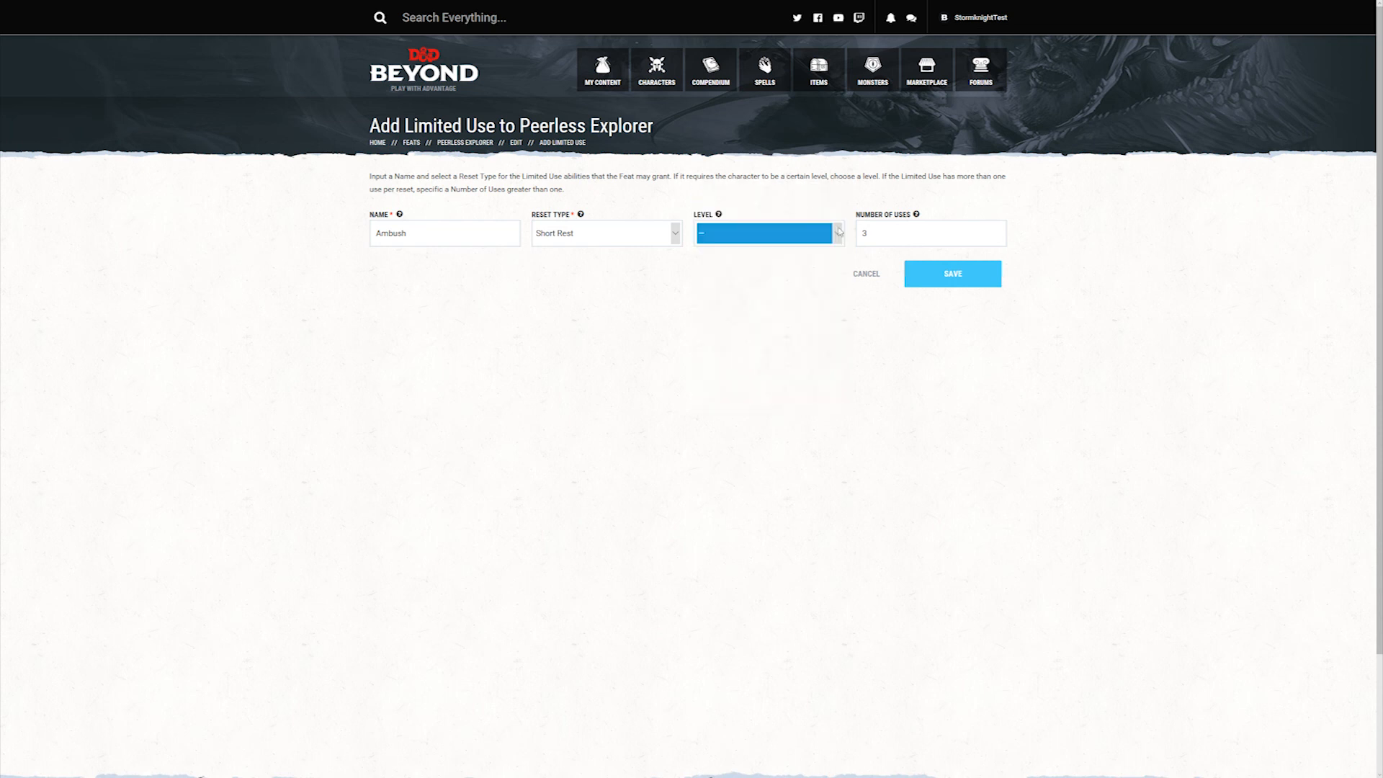
left_click(839, 231)
left_click(828, 208)
left_click(828, 209)
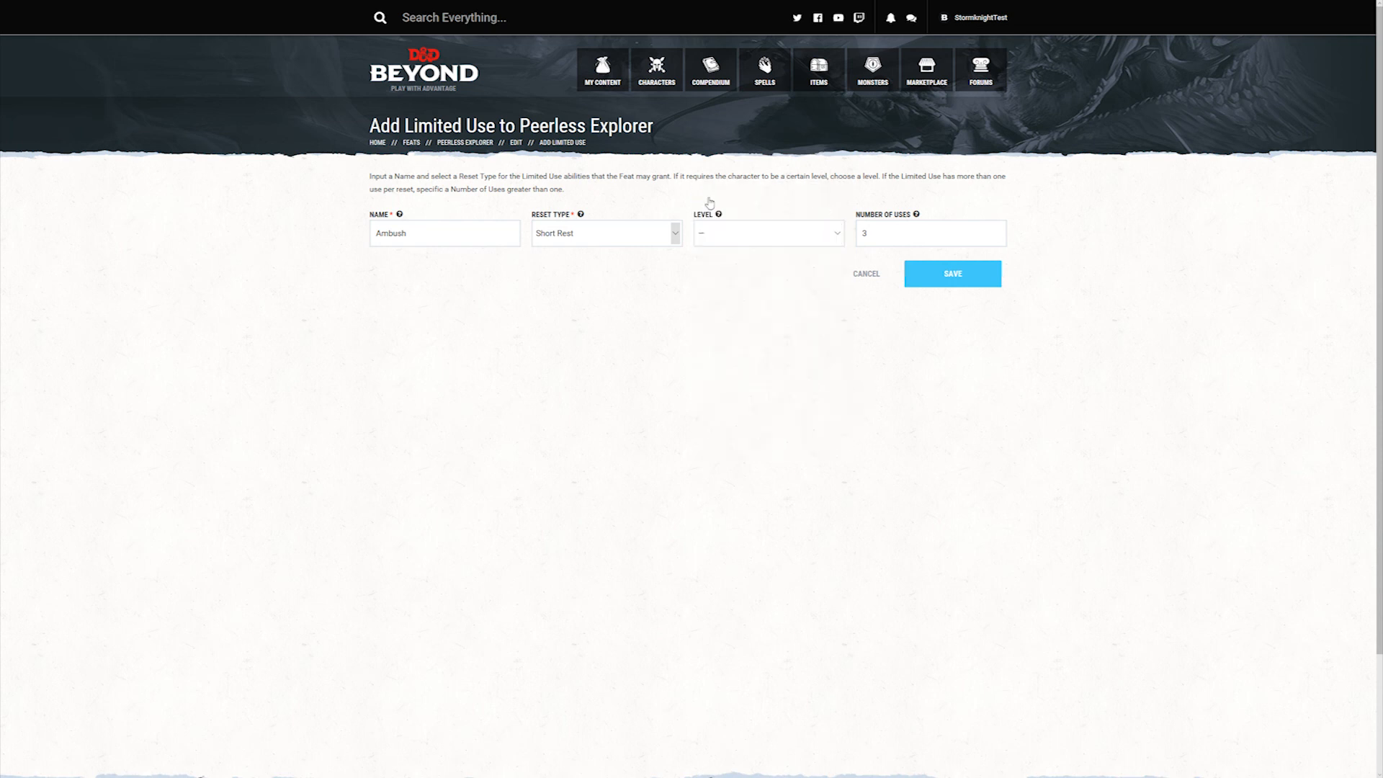
Step: Save the Ambush limited use and view it in the feat's limited use list
left_click(990, 285)
scroll(551, 412, "down", 2)
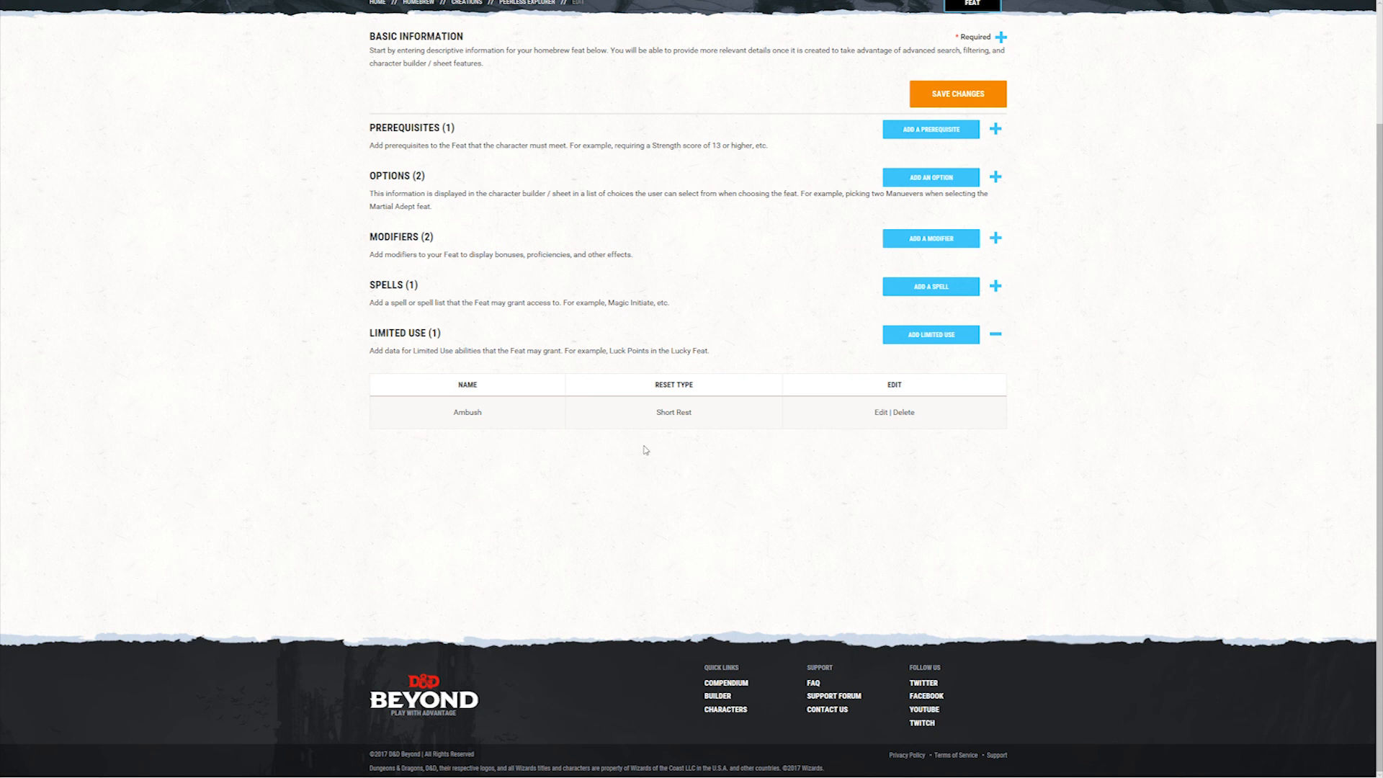
Step: Review the feat's basic information and open the list of homebrew feats
scroll(569, 382, "up", 3)
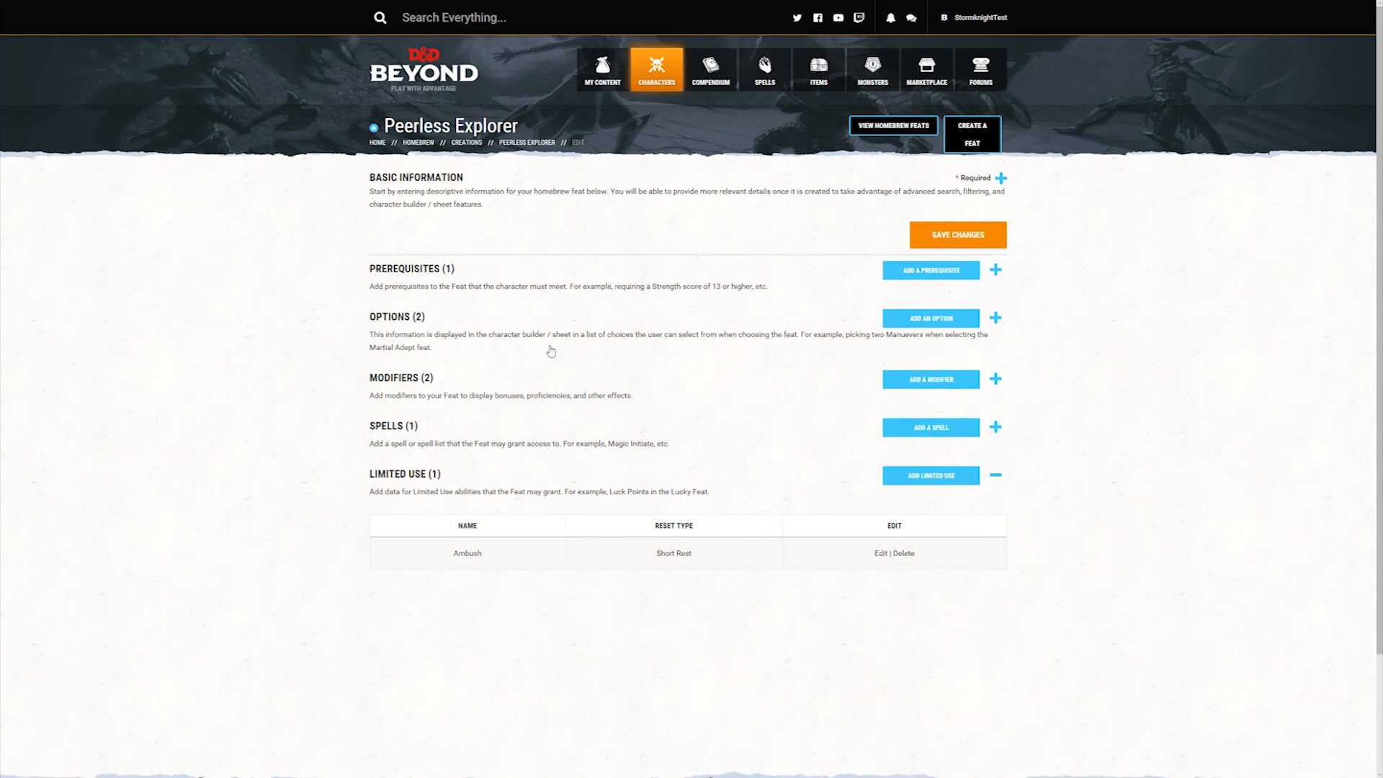
left_click(462, 195)
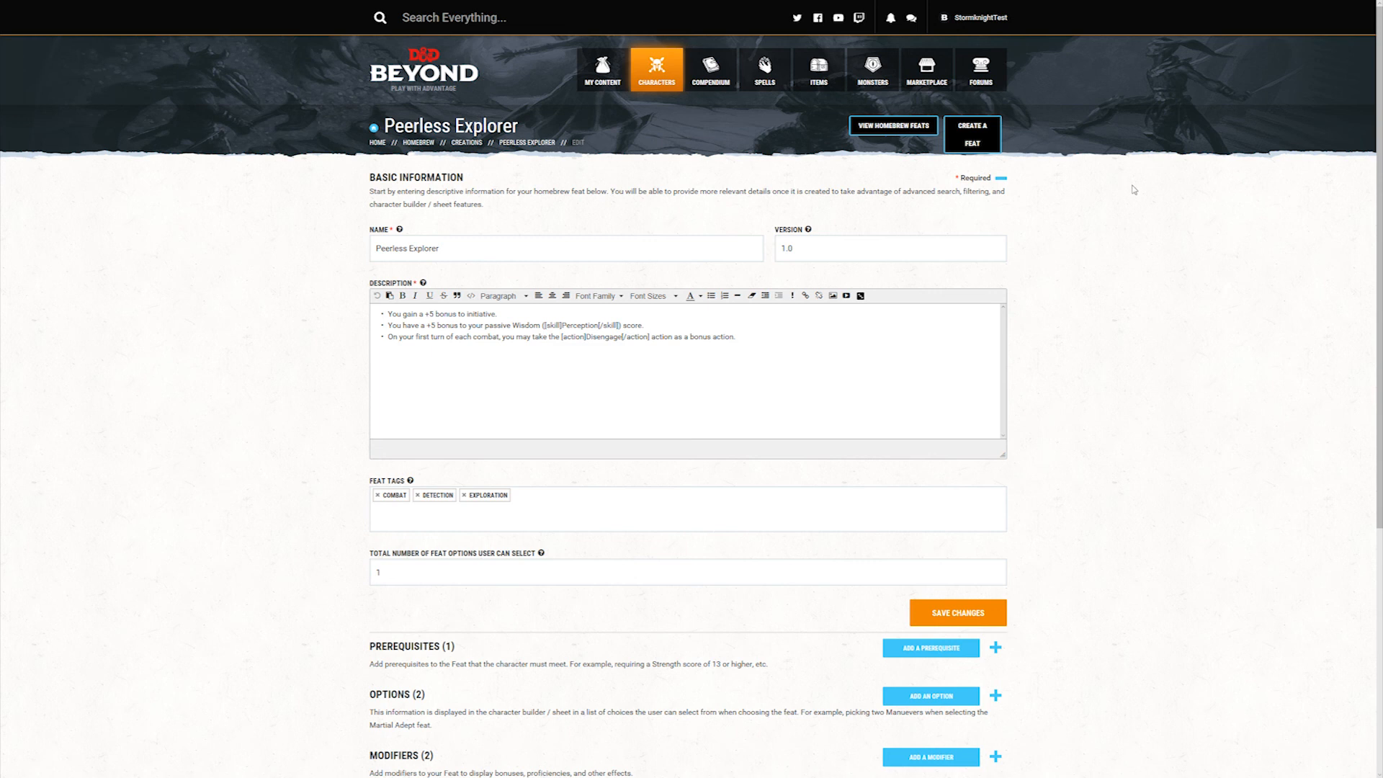
left_click(894, 129)
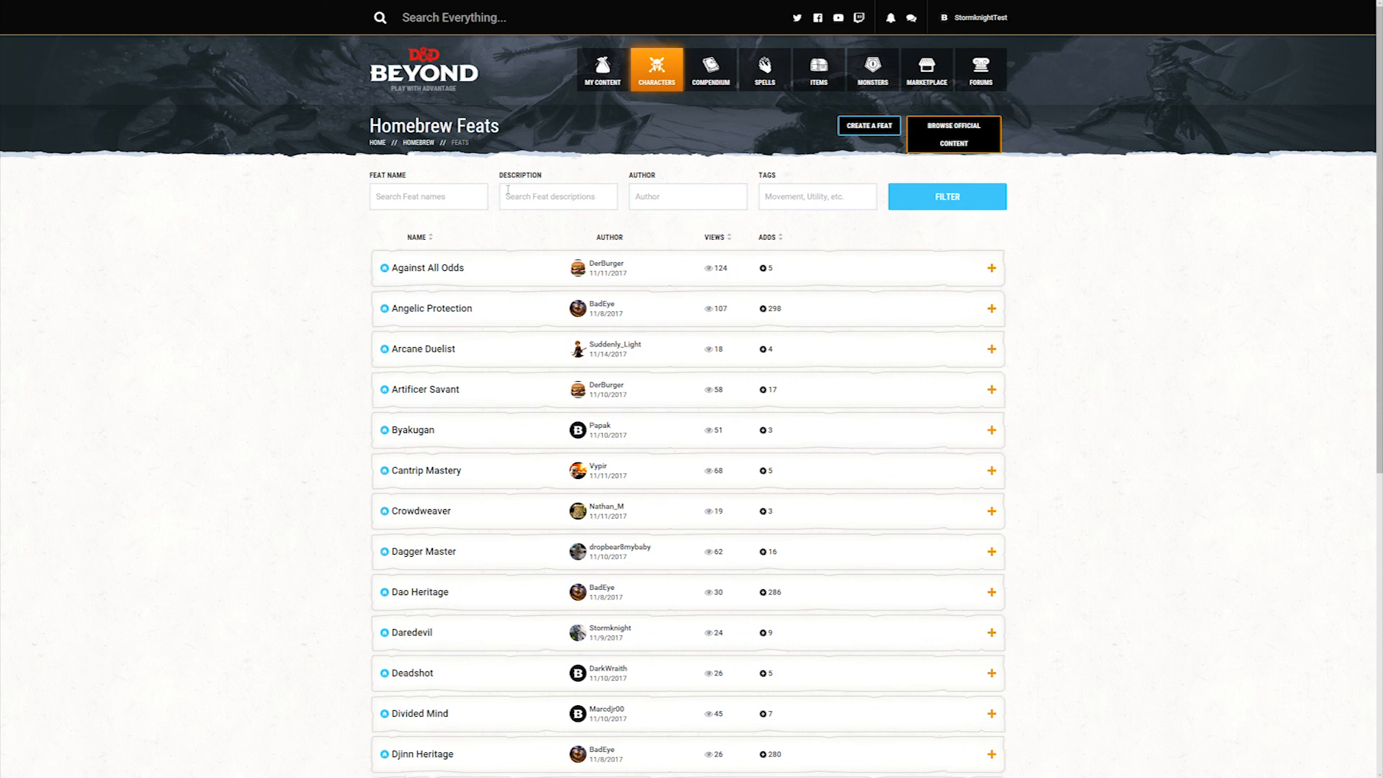
Step: Look through the published homebrew feats, and open the account's own homebrew collection
scroll(494, 682, "down", 6)
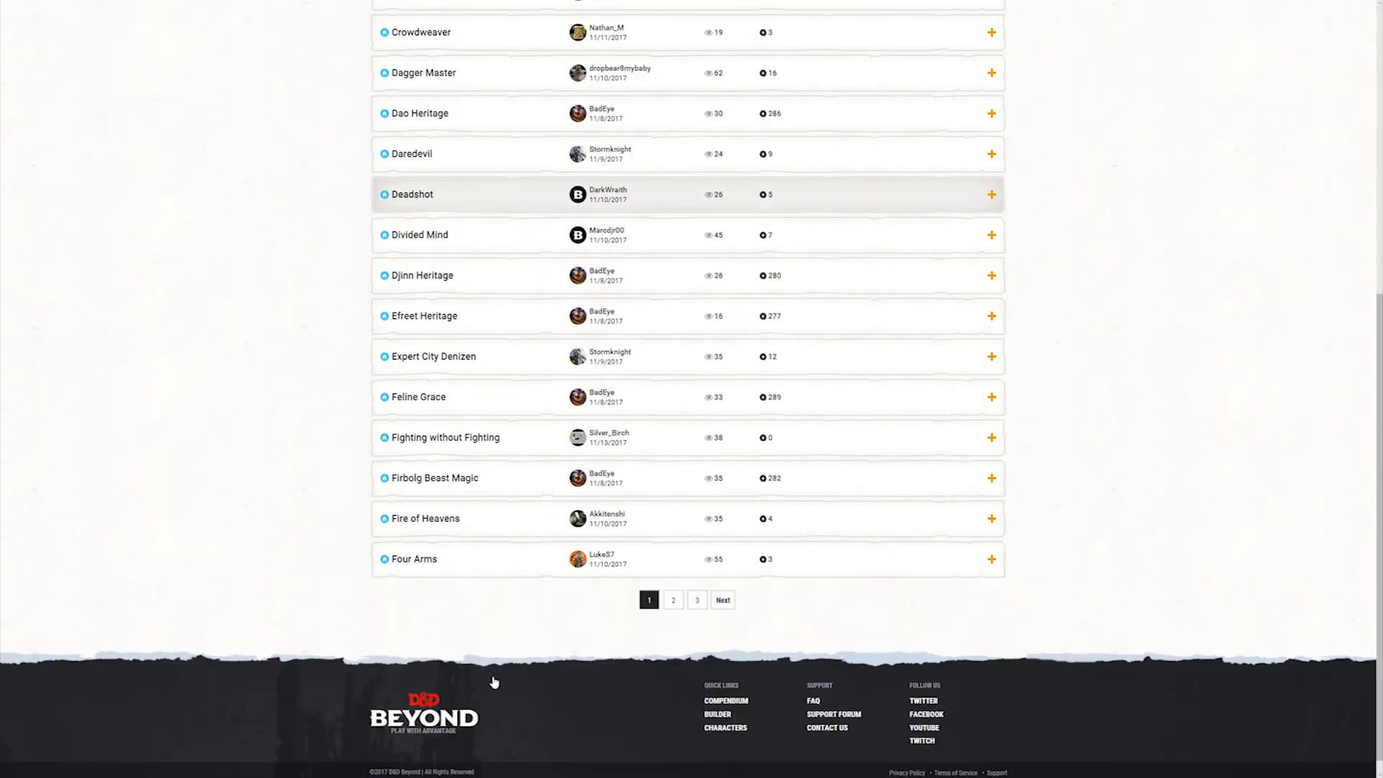
scroll(494, 681, "up", 6)
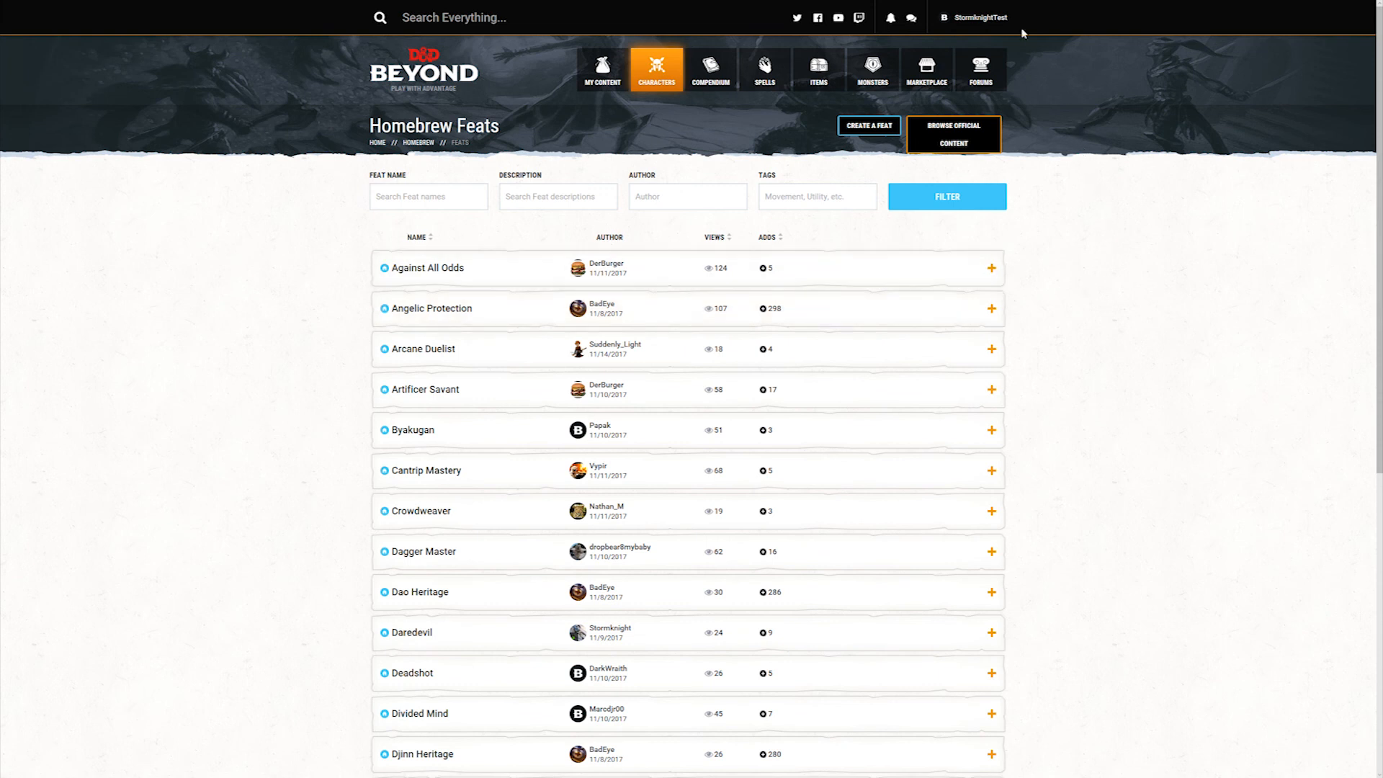
mouse_move(980, 19)
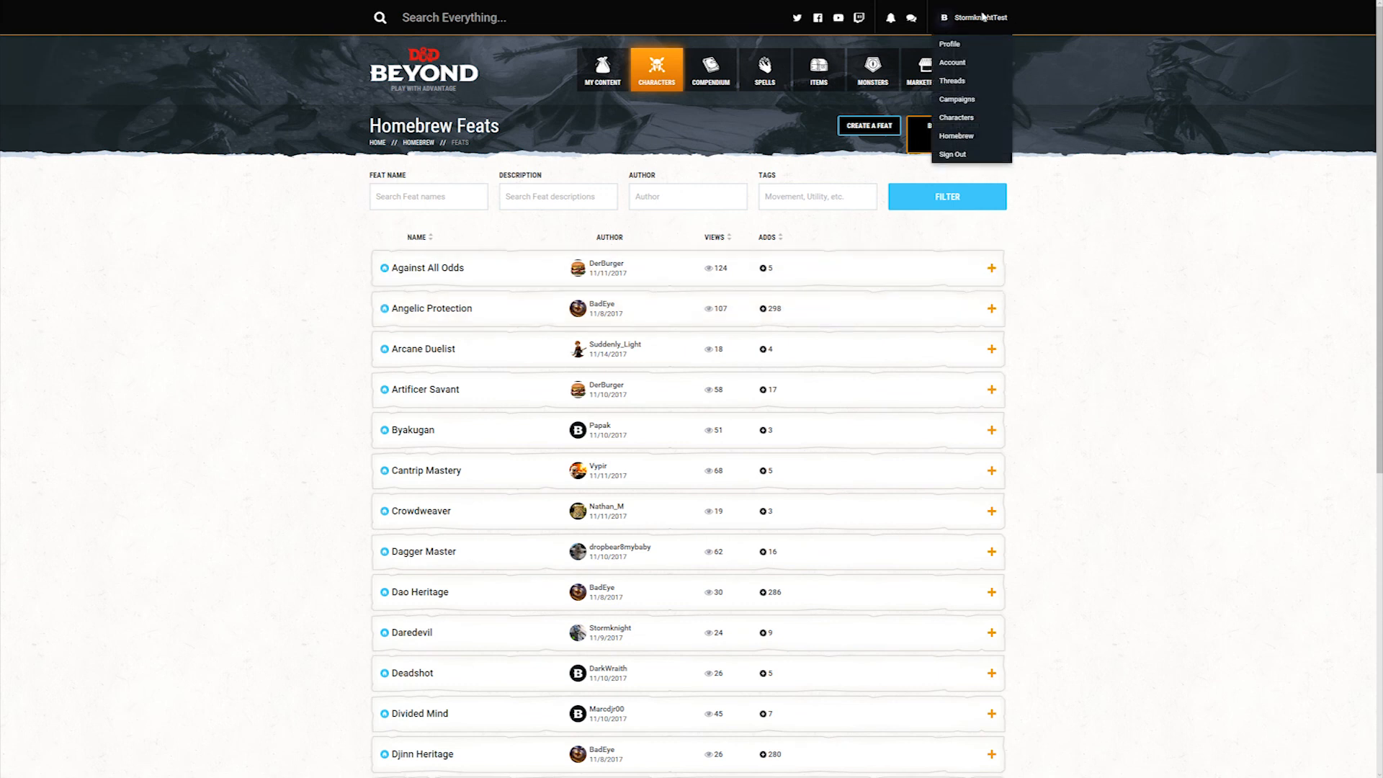
left_click(966, 140)
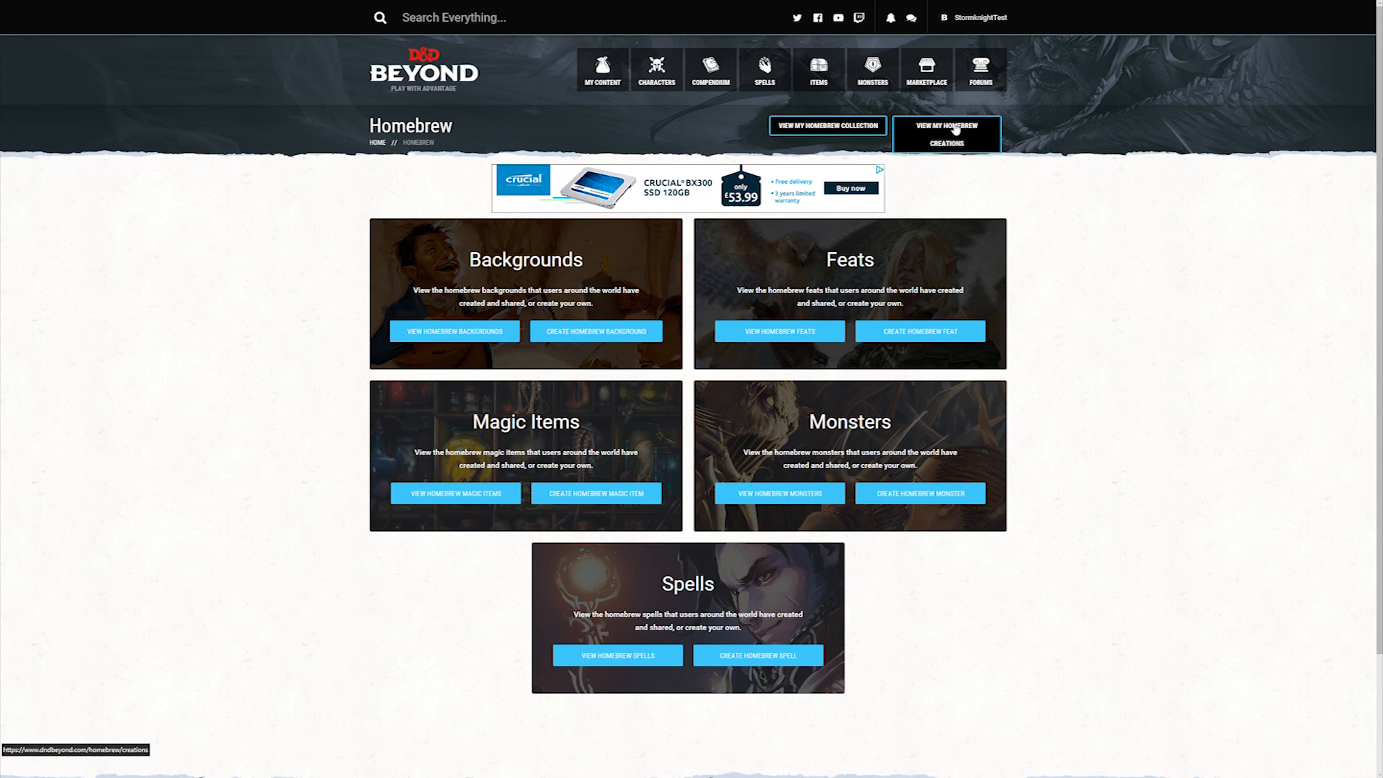
left_click(829, 127)
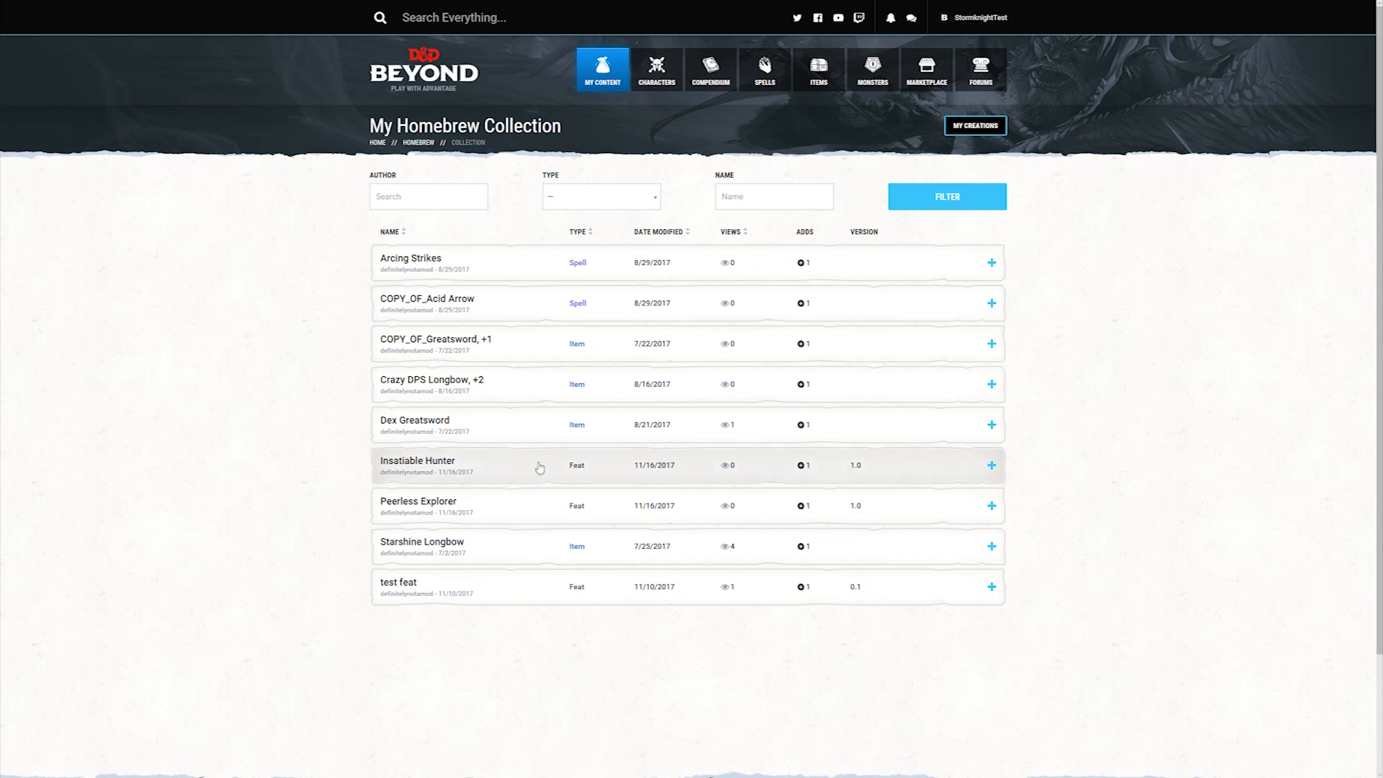
Step: Expand the Peerless Explorer and Insatiable Hunter feats in the collection to review their descriptions, and open Insatiable Hunter's details page
left_click(541, 518)
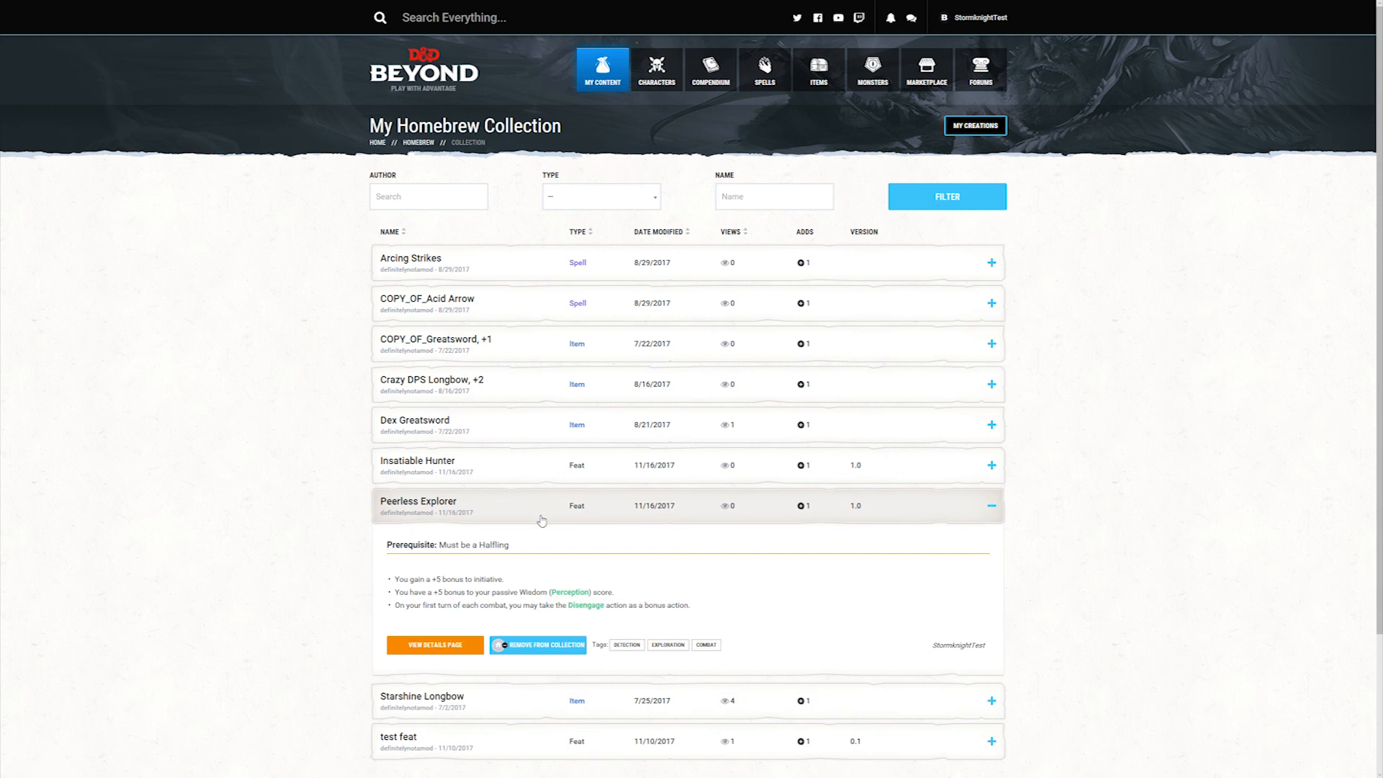
left_click(538, 477)
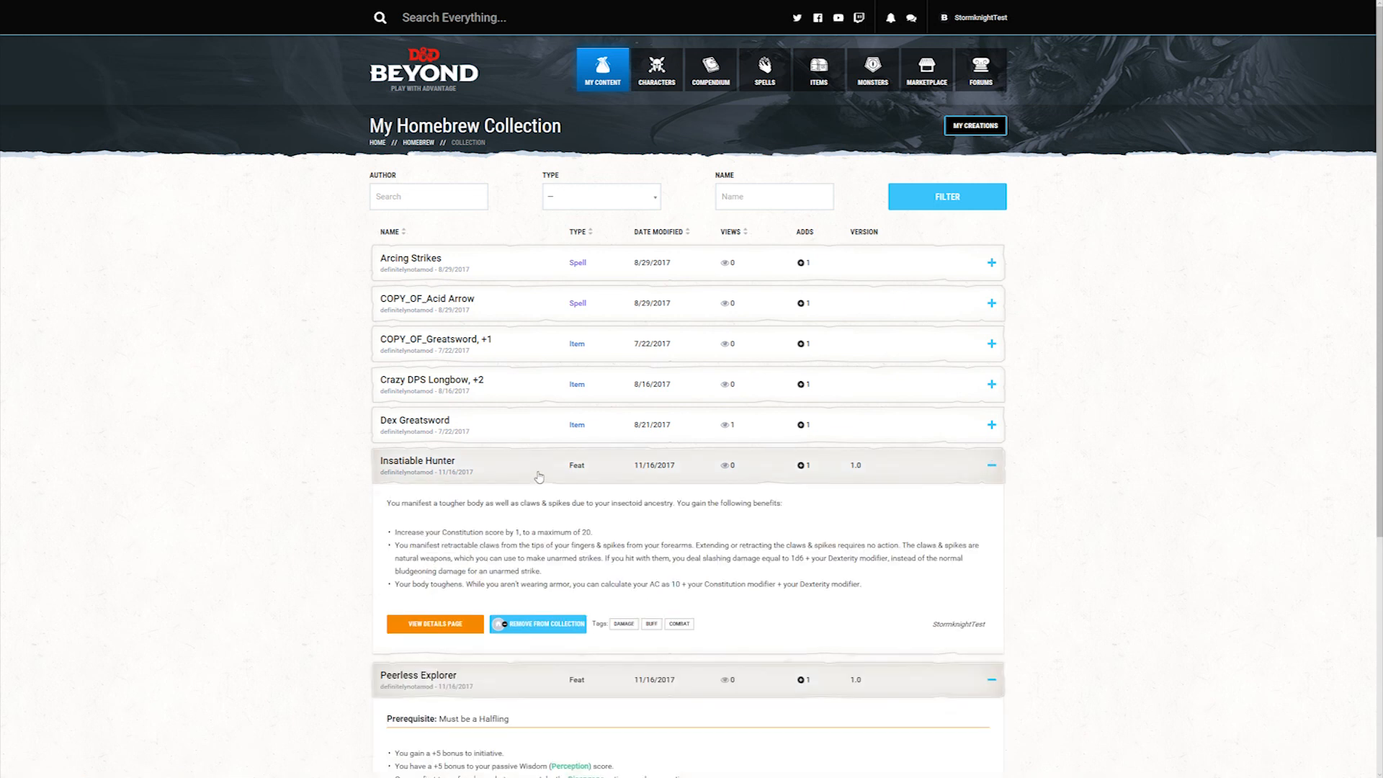
scroll(750, 305, "down", 3)
scroll(751, 304, "up", 3)
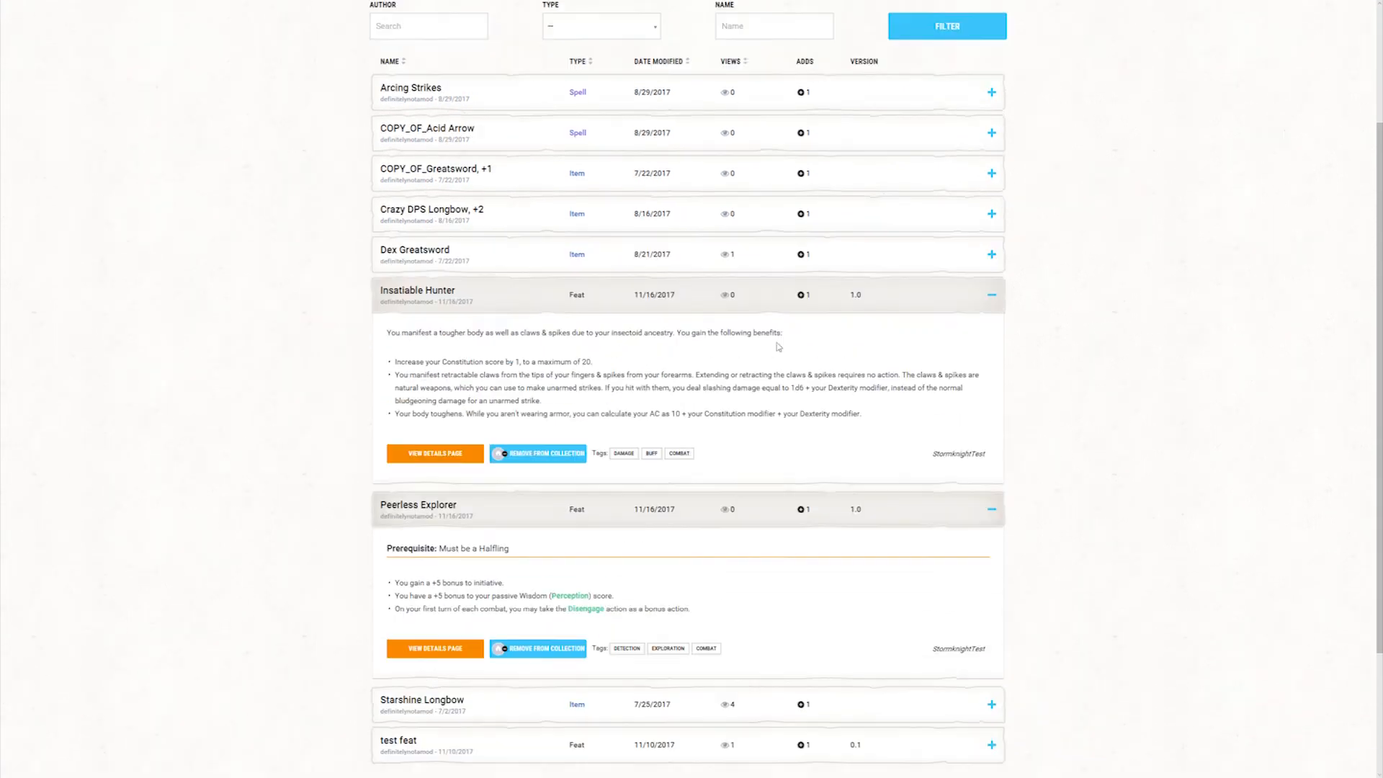
scroll(441, 315, "down", 3)
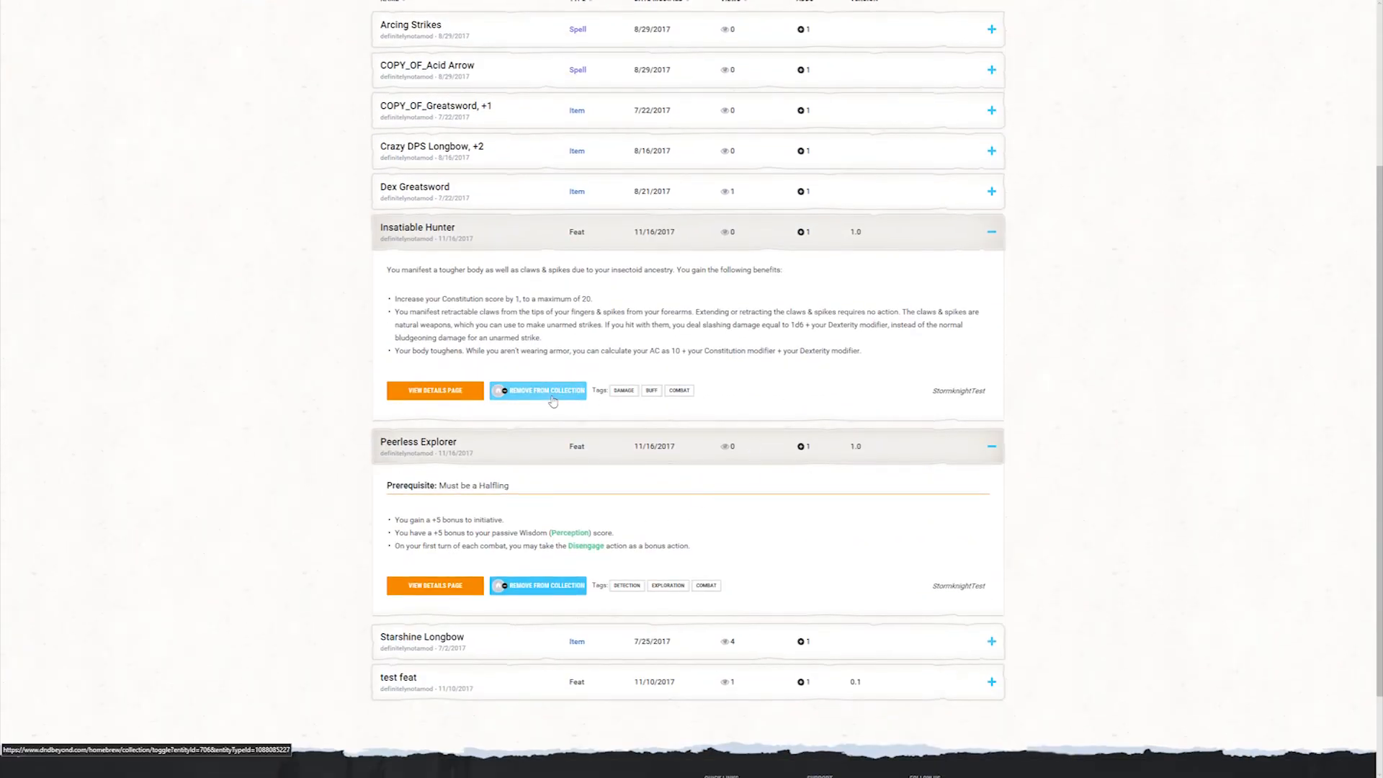
left_click(437, 396)
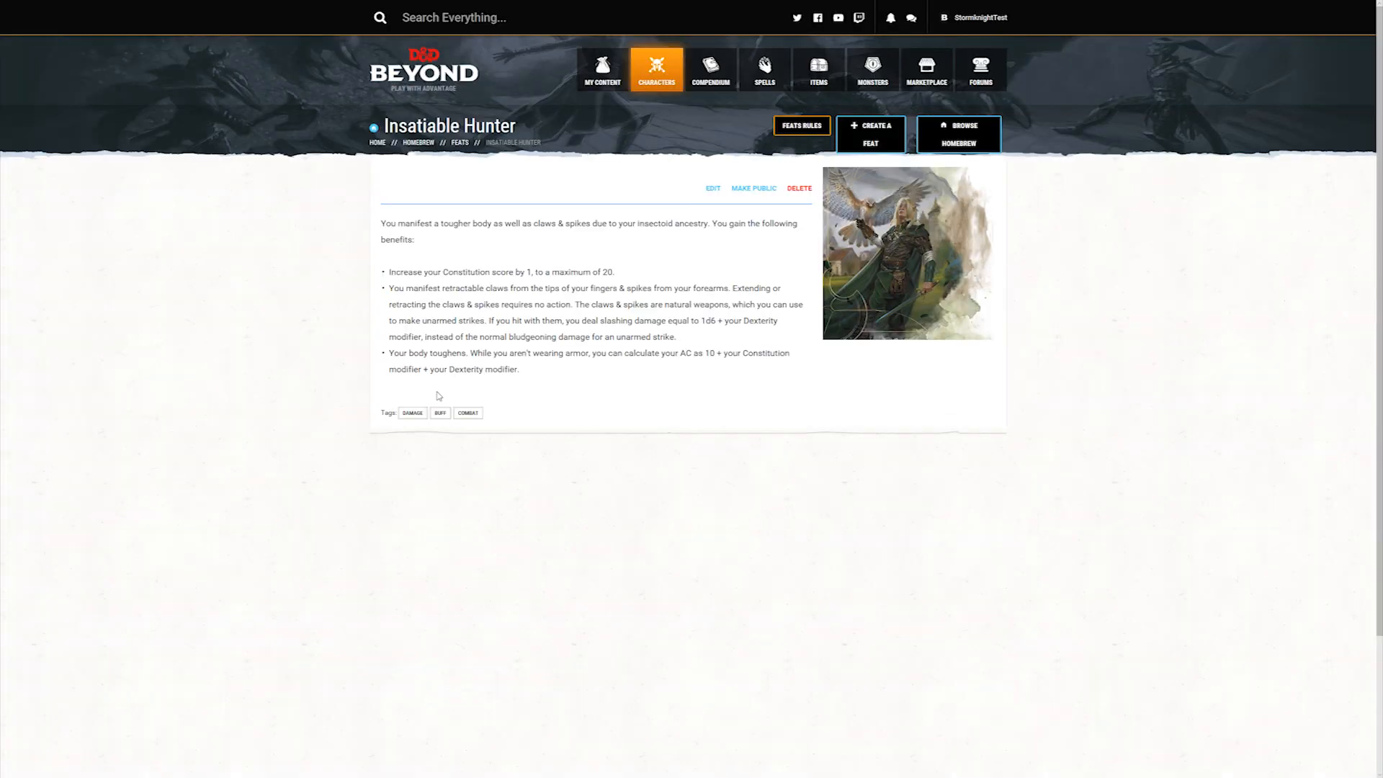